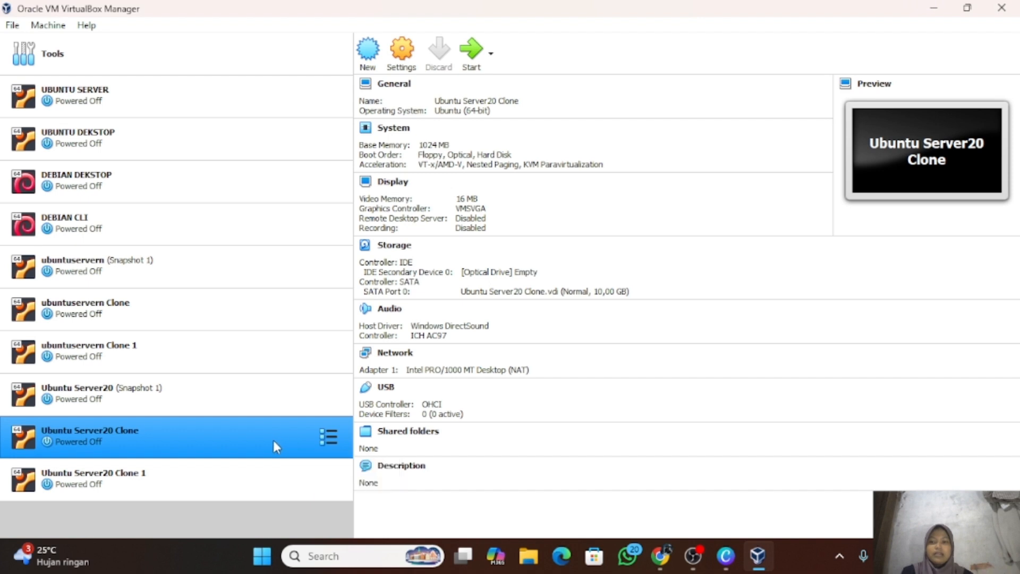
# Step: Generate a new random MAC address for Ubuntu Server20 Clone's Adapter 1 and save the settings
pyautogui.rightClick(306, 435)
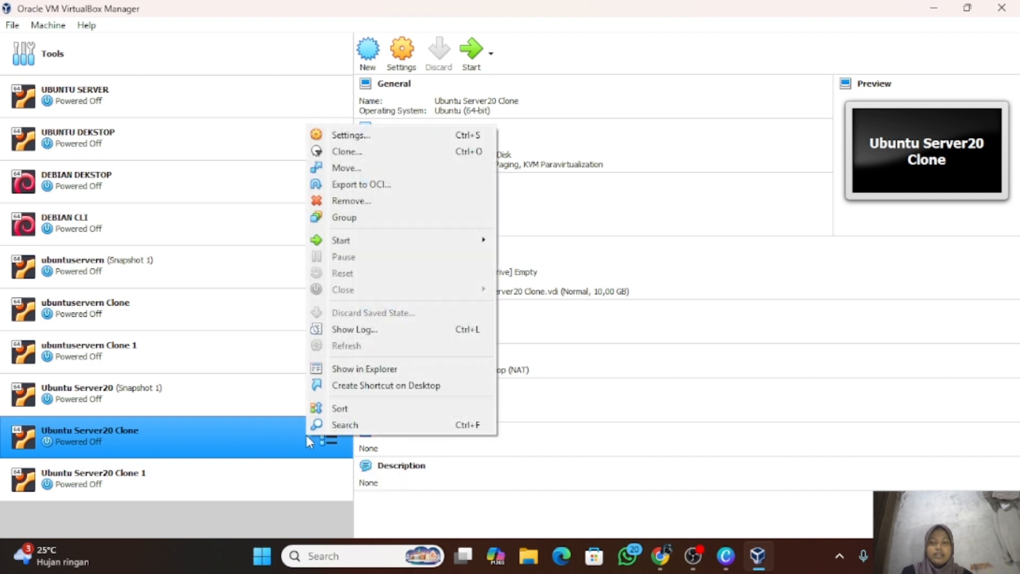
pyautogui.click(359, 141)
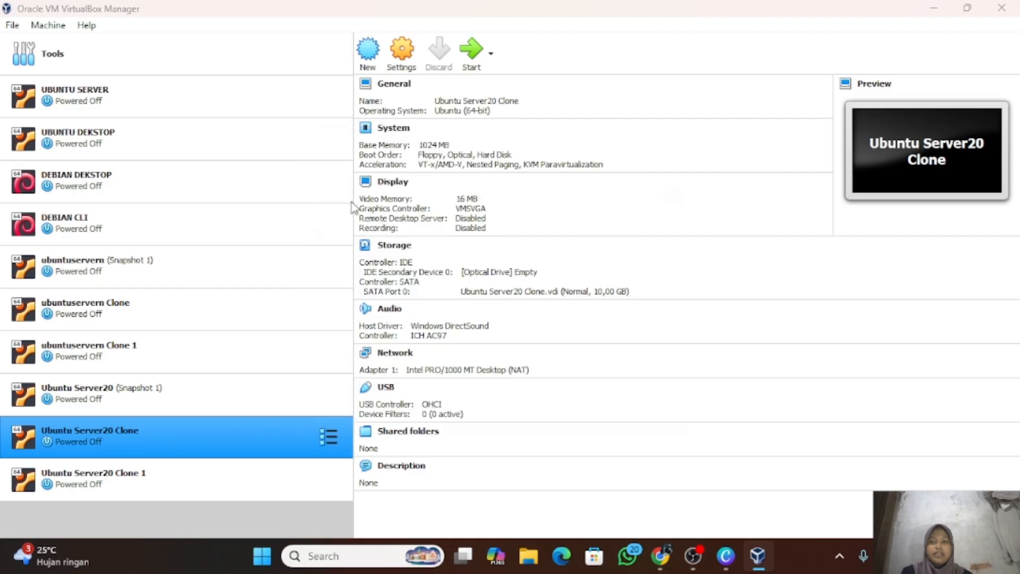
pyautogui.click(336, 232)
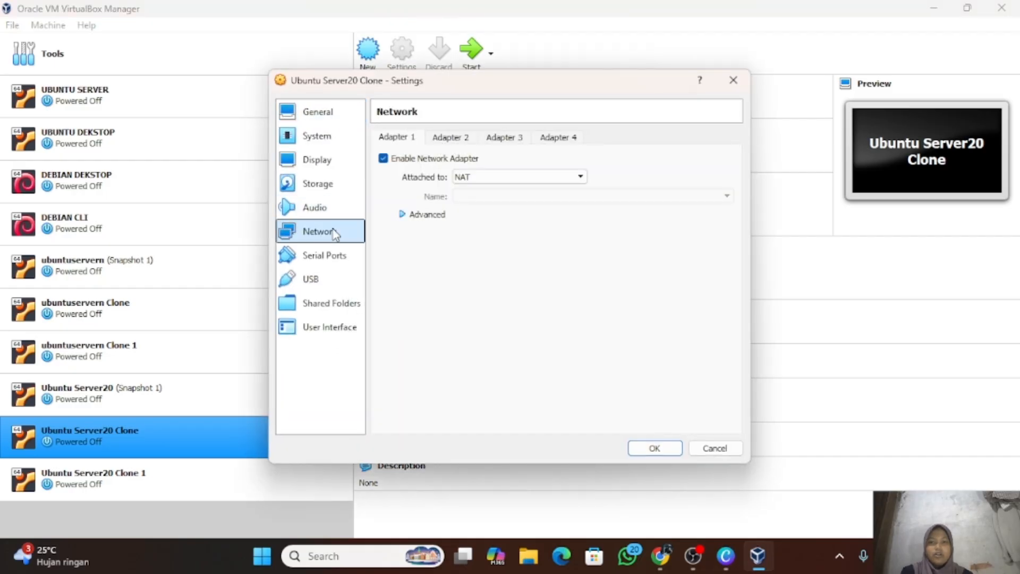
pyautogui.click(402, 215)
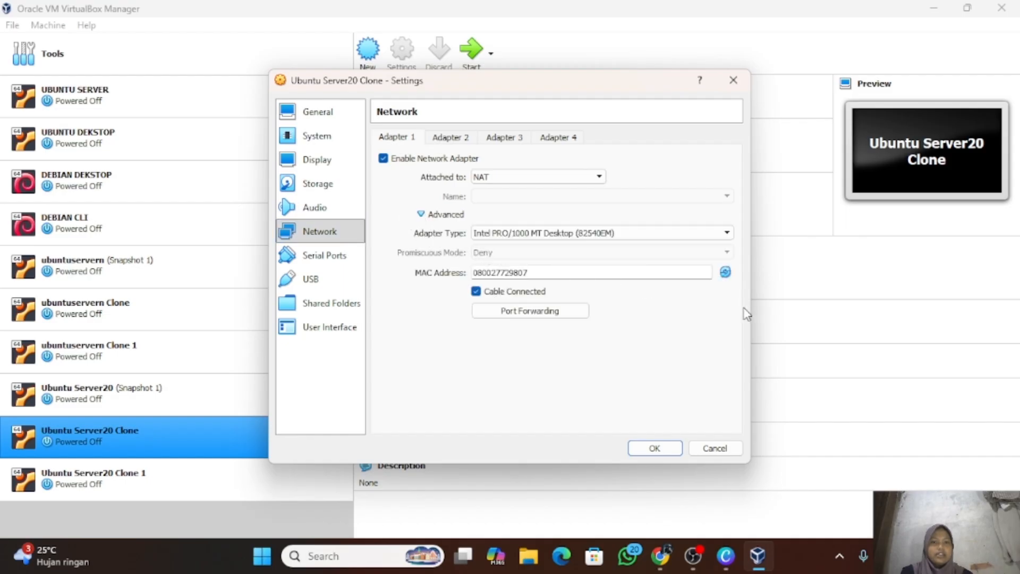
pyautogui.click(725, 273)
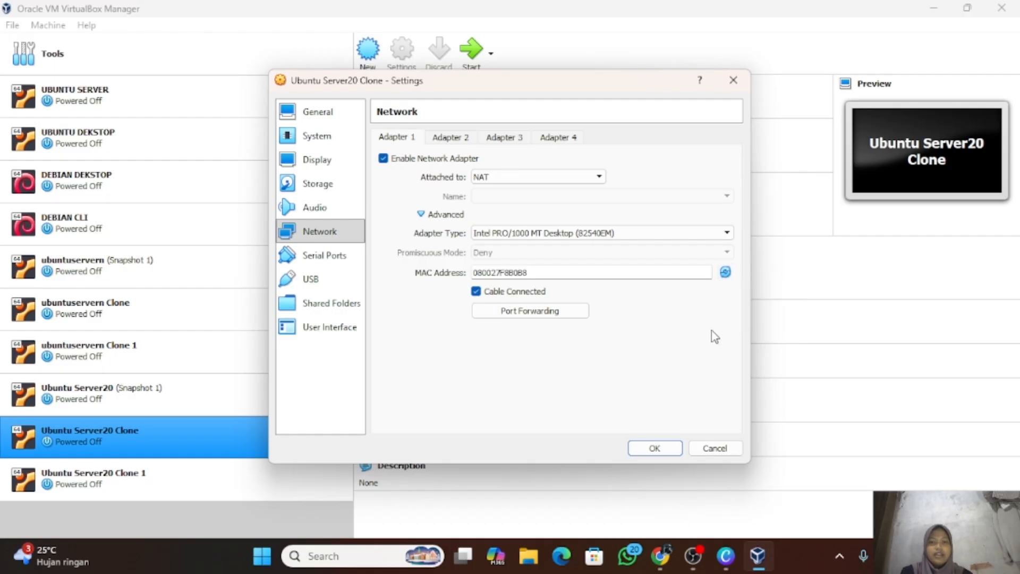
pyautogui.click(654, 449)
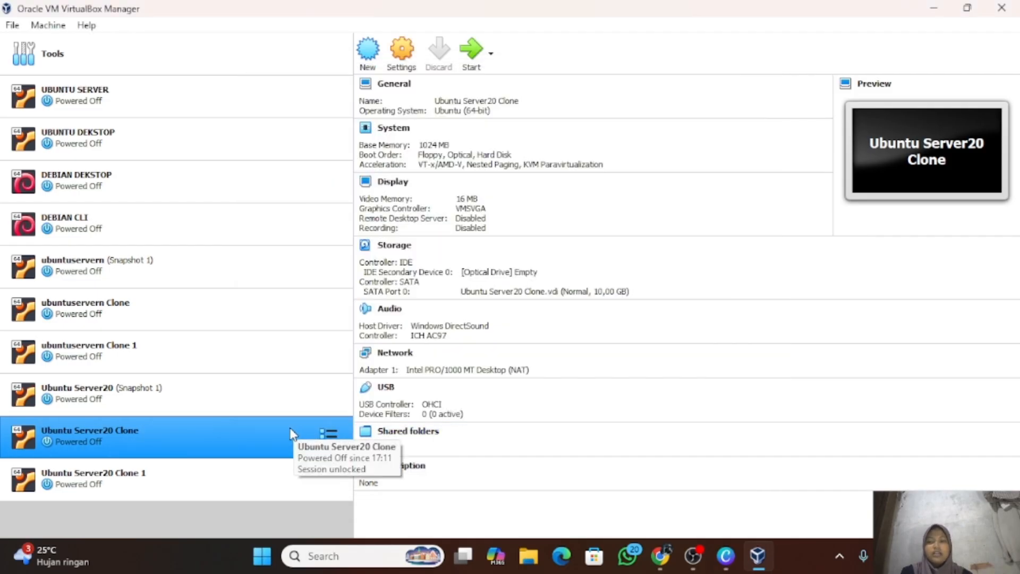
pyautogui.click(268, 476)
pyautogui.rightClick(279, 471)
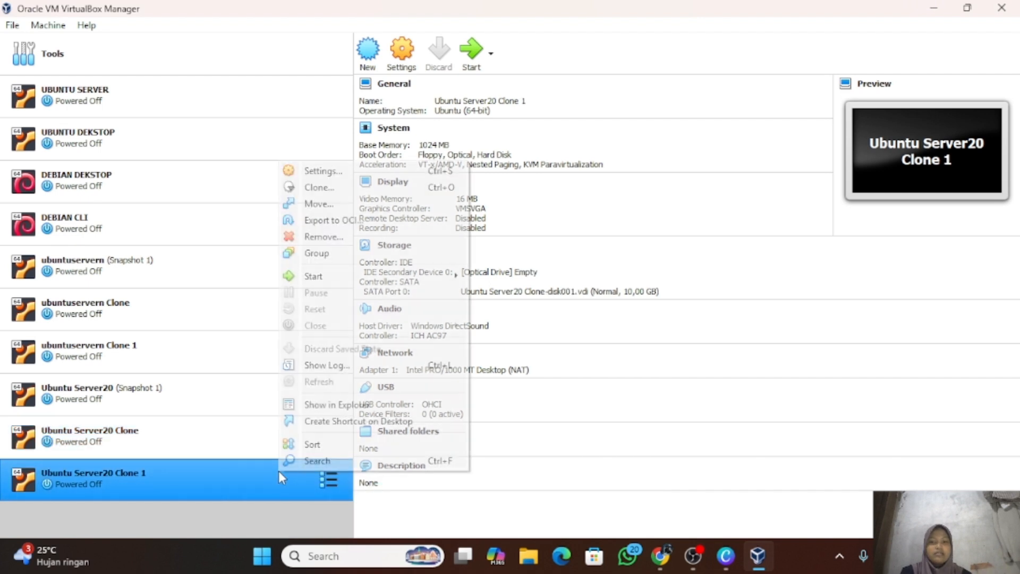
pyautogui.click(348, 175)
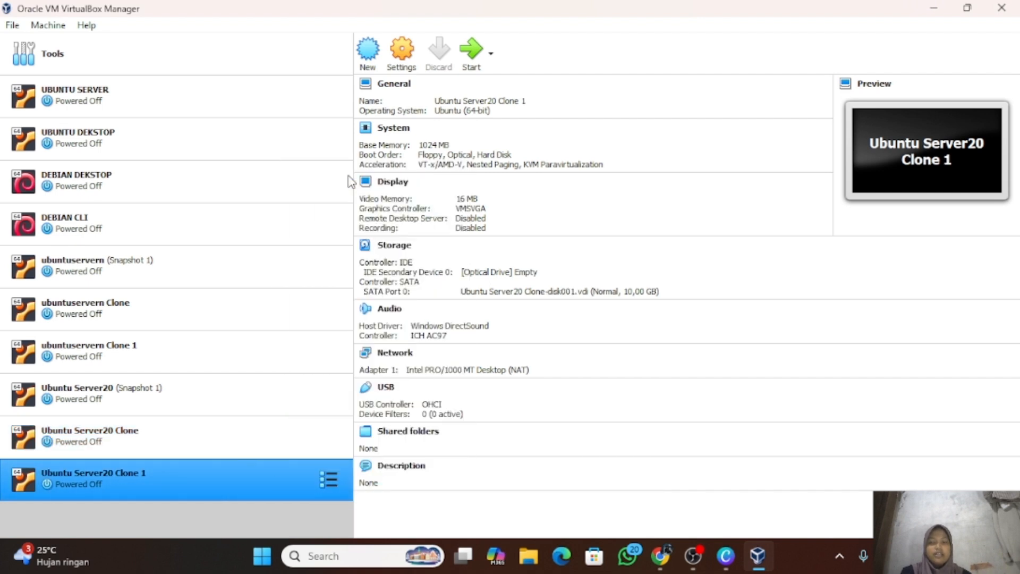
pyautogui.click(330, 240)
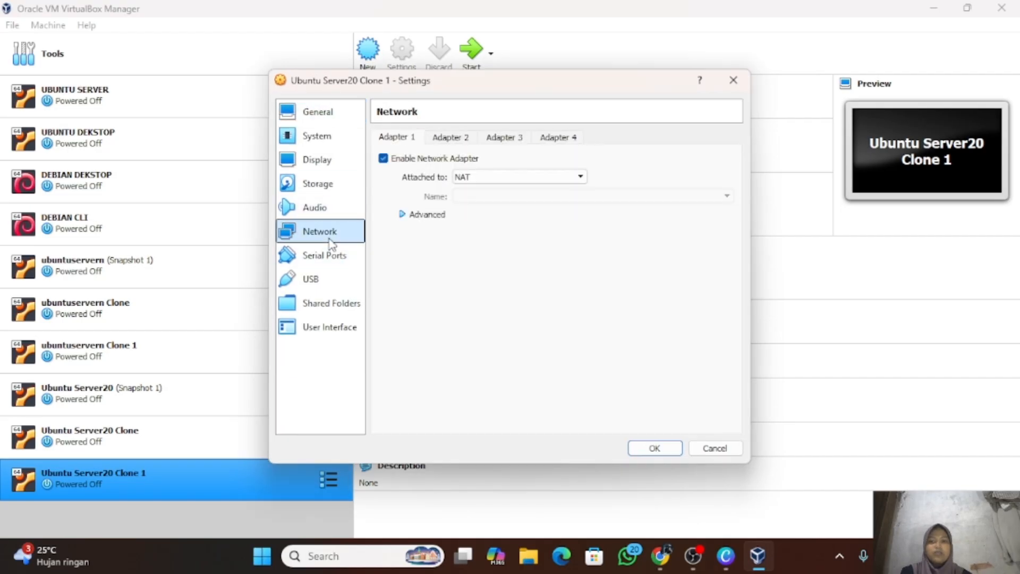
pyautogui.click(407, 215)
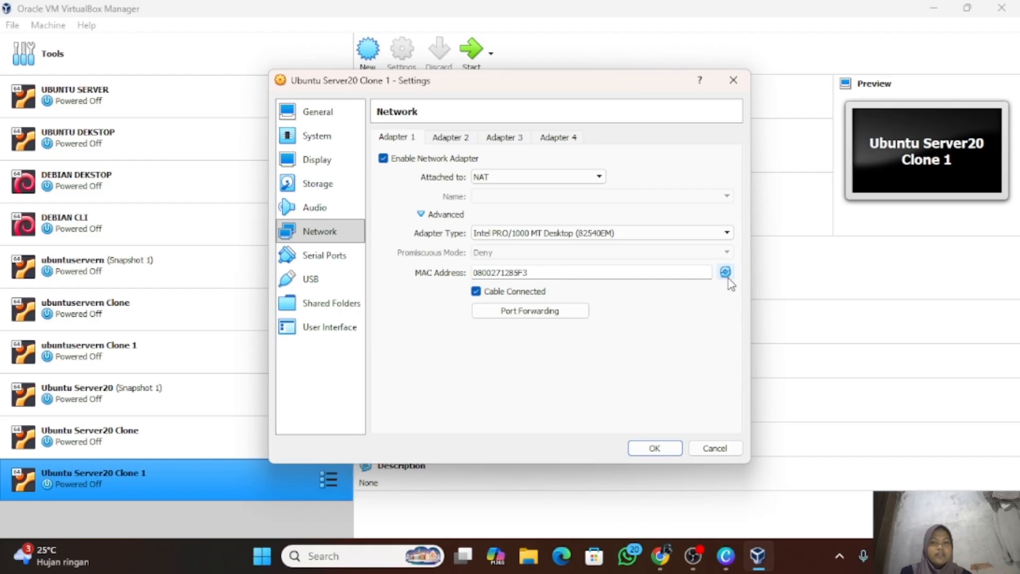
pyautogui.click(655, 448)
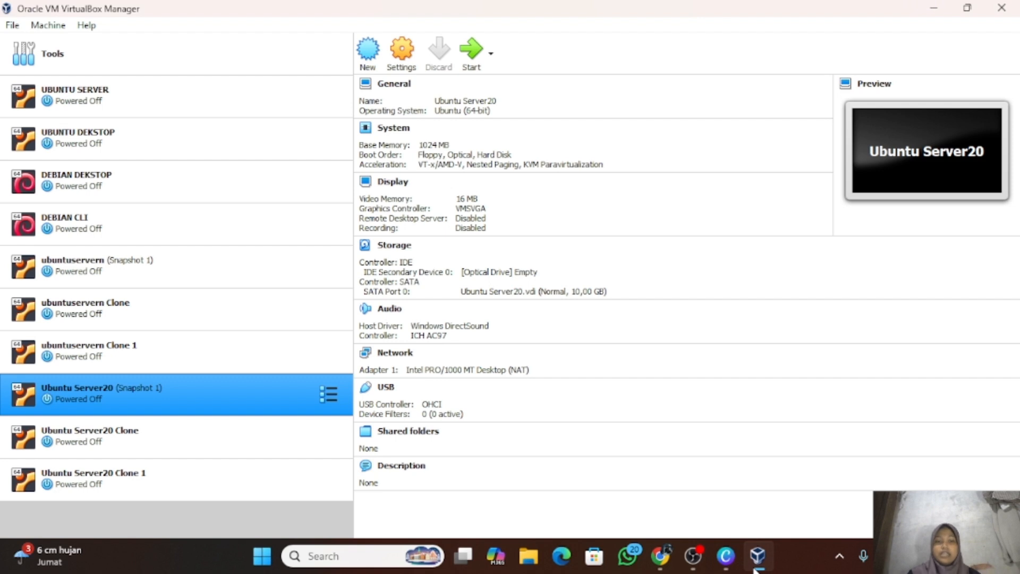
# Step: Verify Ubuntu Server20's network adapter is attached to NAT, then start the virtual machine
pyautogui.rightClick(295, 396)
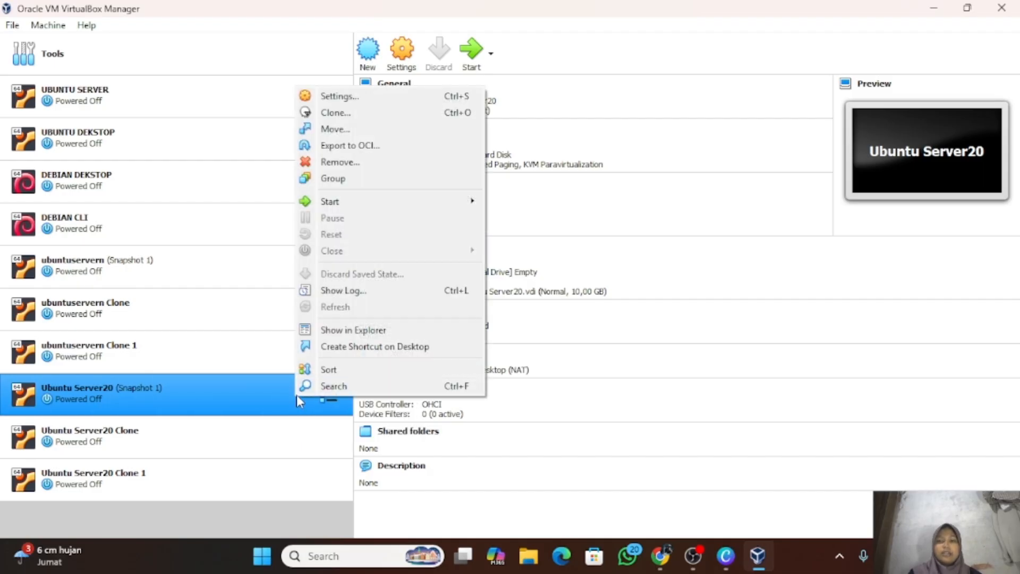
pyautogui.click(411, 98)
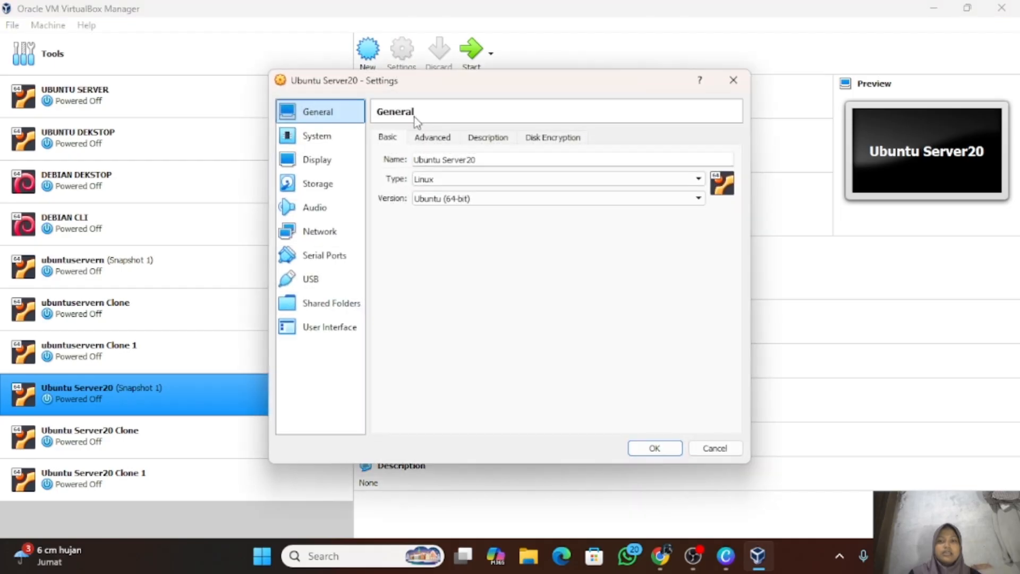
pyautogui.click(342, 241)
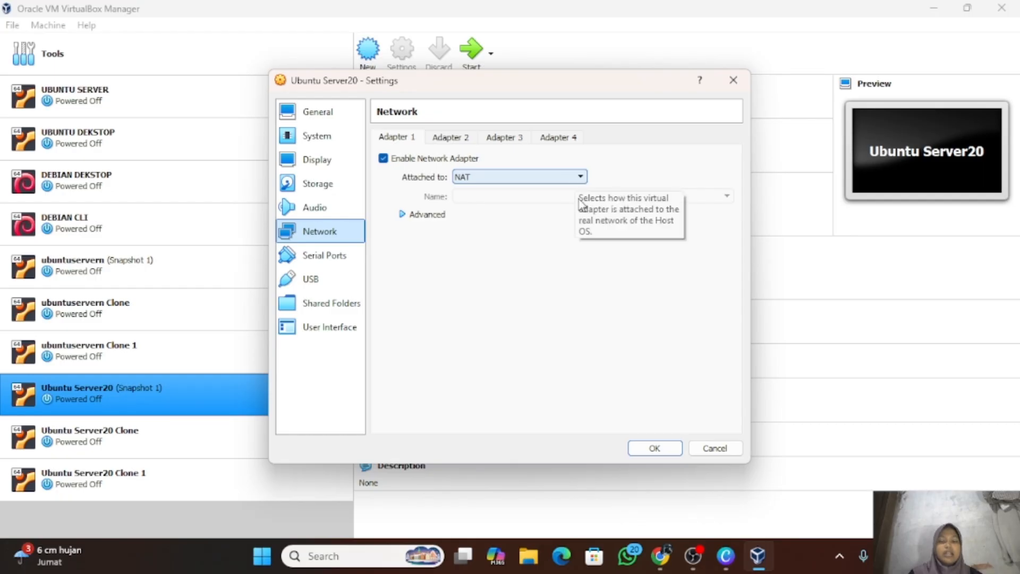
pyautogui.click(668, 452)
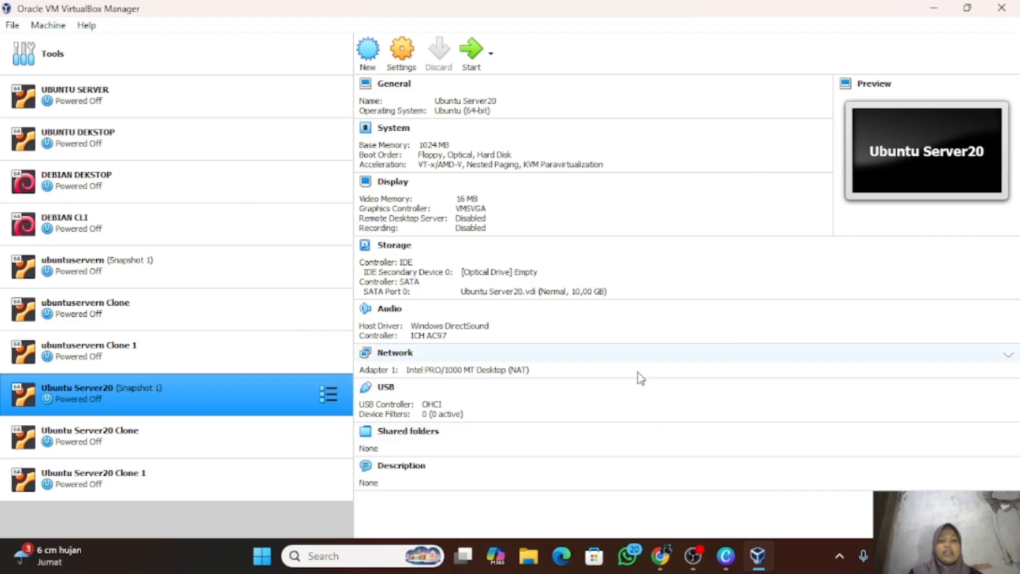
pyautogui.click(474, 49)
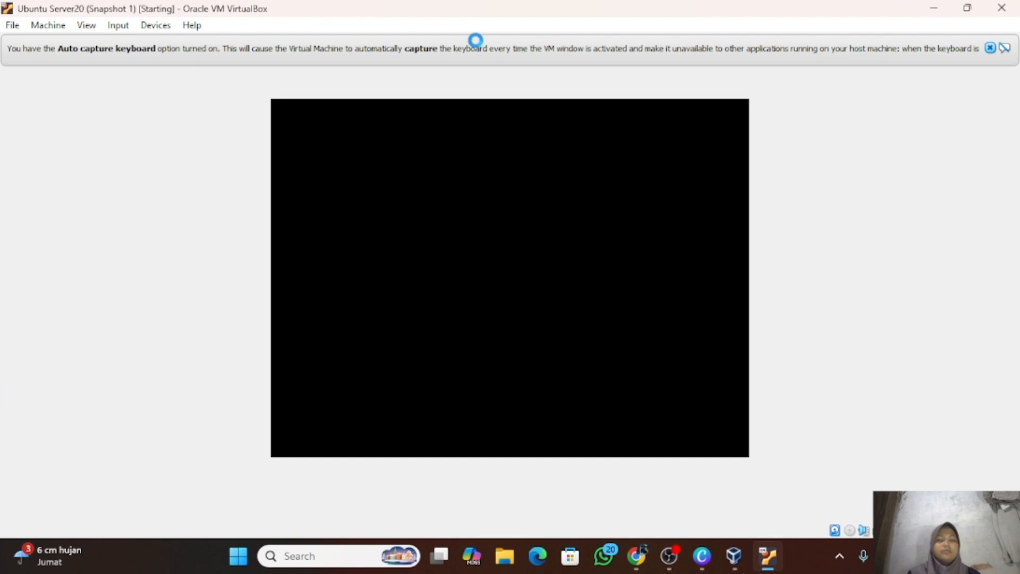
# Step: Dismiss the keyboard auto-capture notice while Ubuntu Server20 boots to the login prompt
pyautogui.click(990, 48)
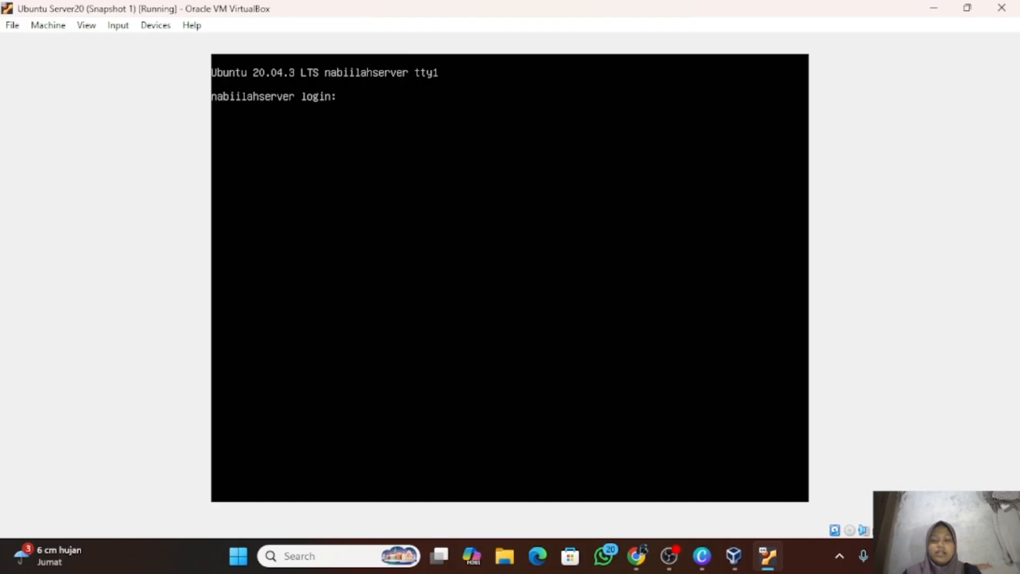
# Step: Log in to the Ubuntu console with the username and password, then enter 'ping google.com'
pyautogui.write('n')
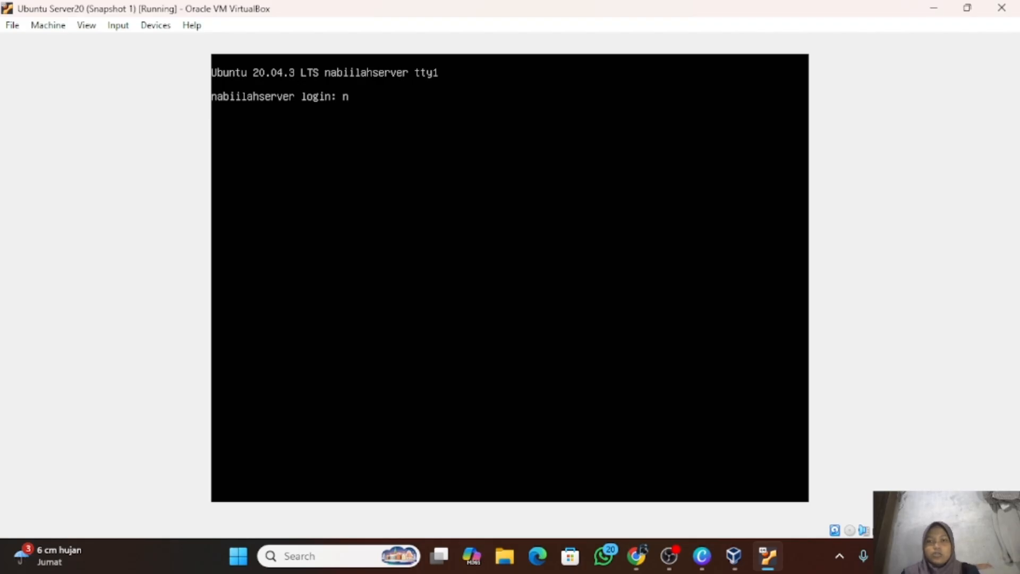
pyautogui.write('abii')
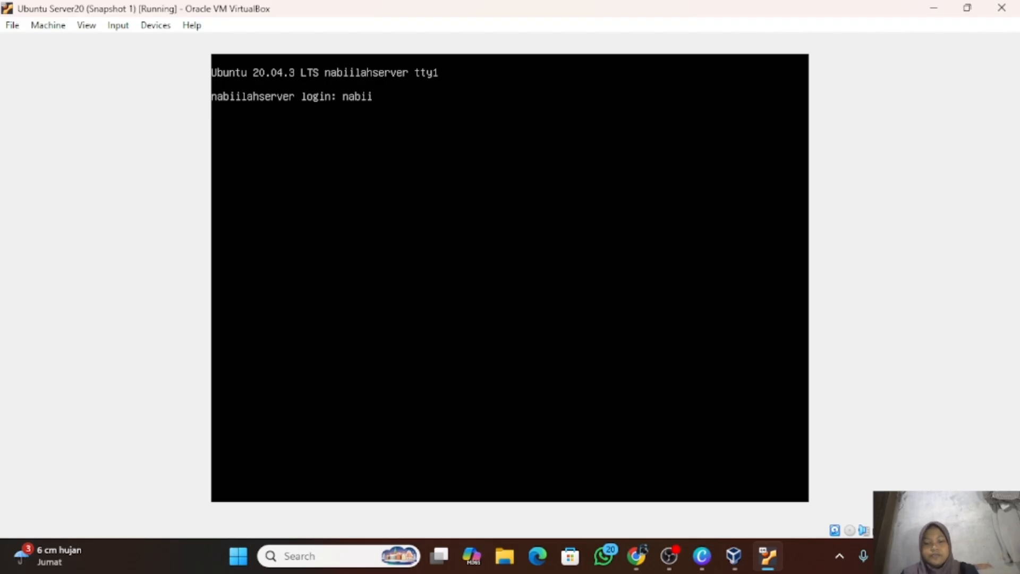
pyautogui.write('lahaura')
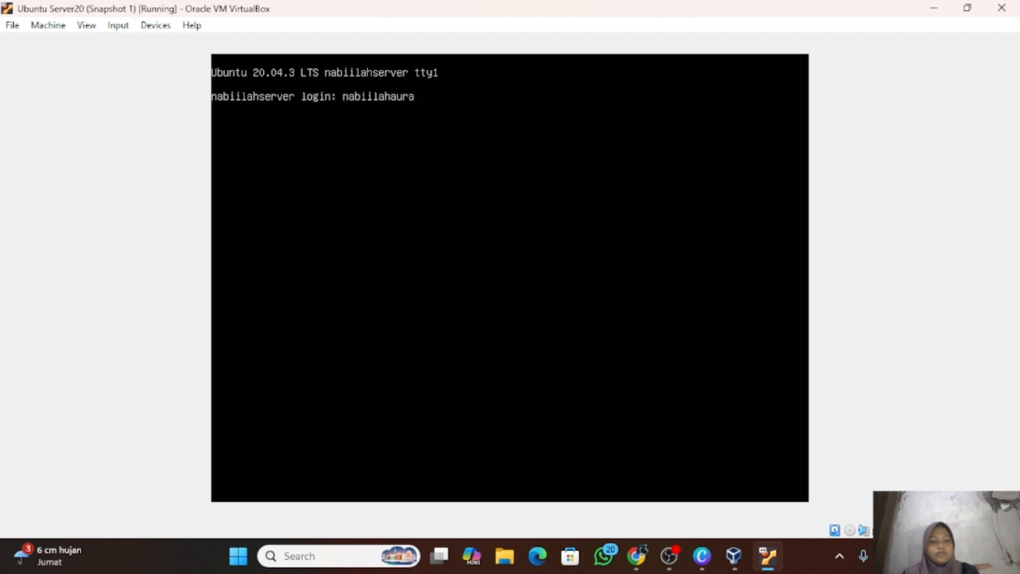
pyautogui.press('Return')
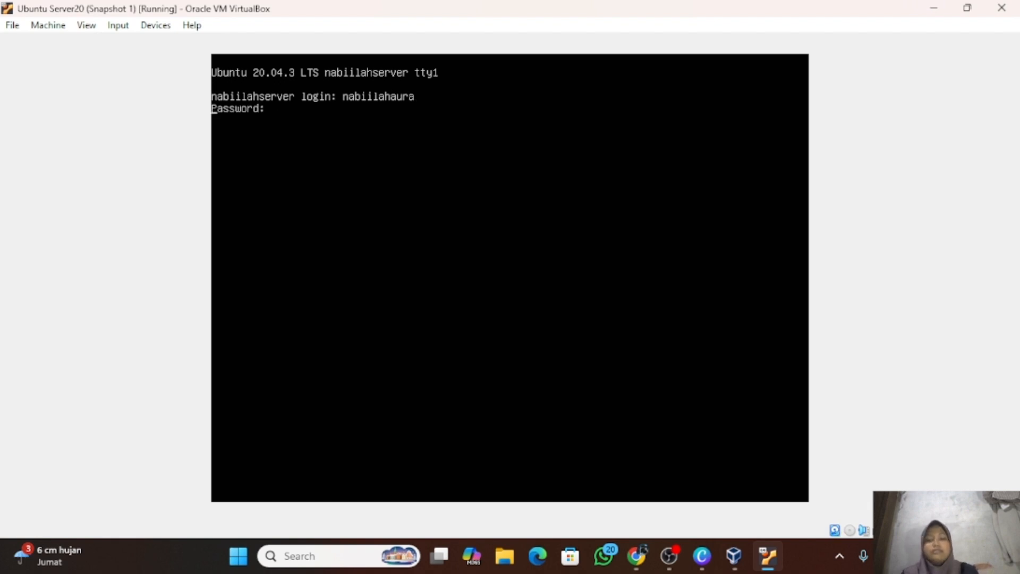
pyautogui.press('Return')
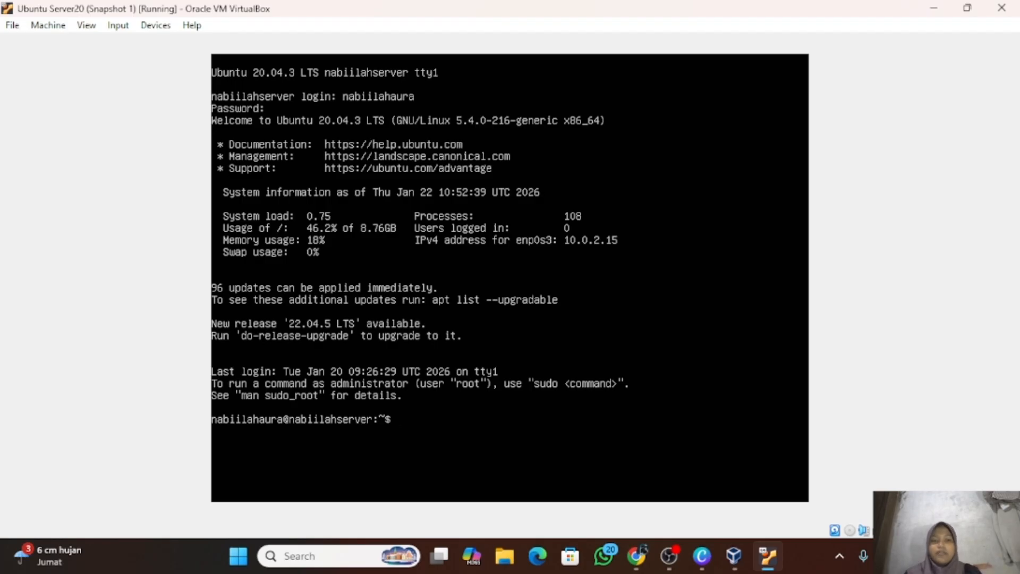
pyautogui.write('ping')
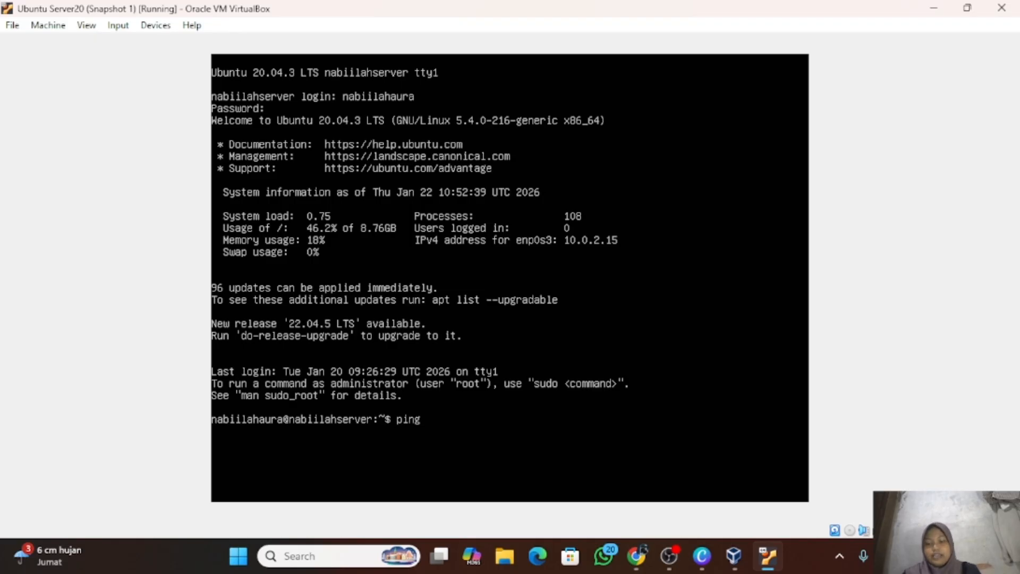
pyautogui.write(' google')
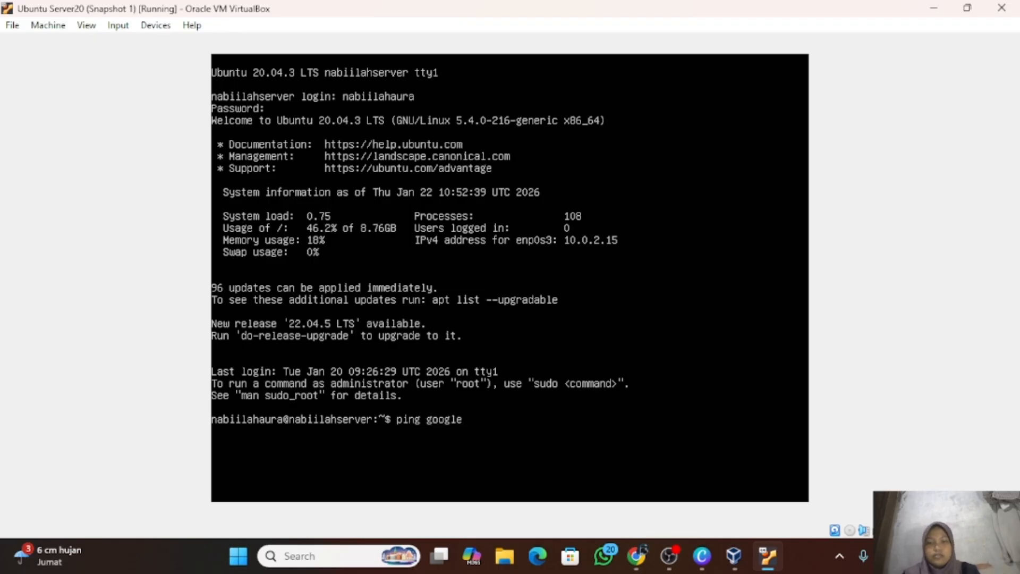
pyautogui.write('.com')
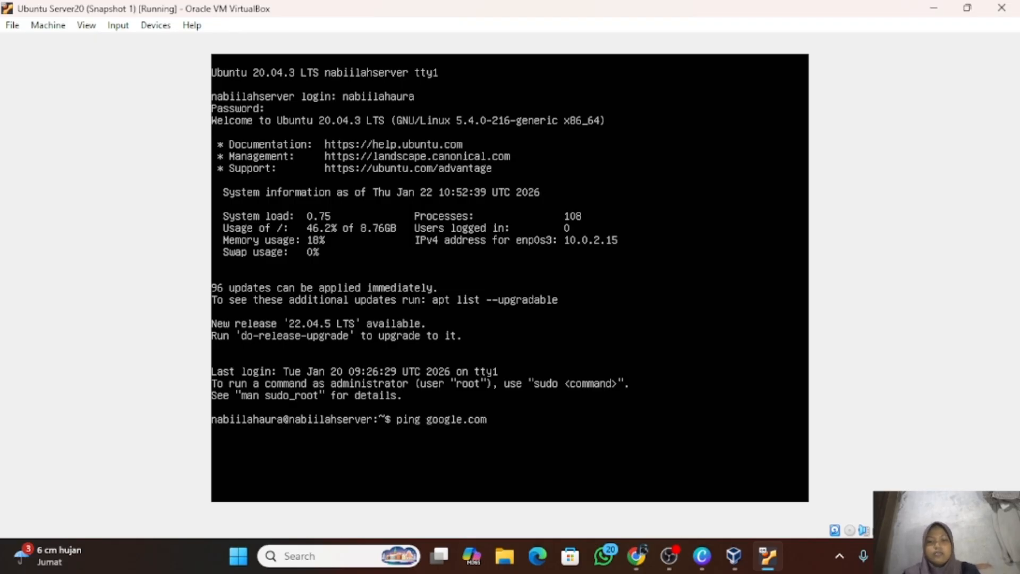
# Step: Ping google.com and stop it after 25 packets sent and 23 received
pyautogui.press('Return')
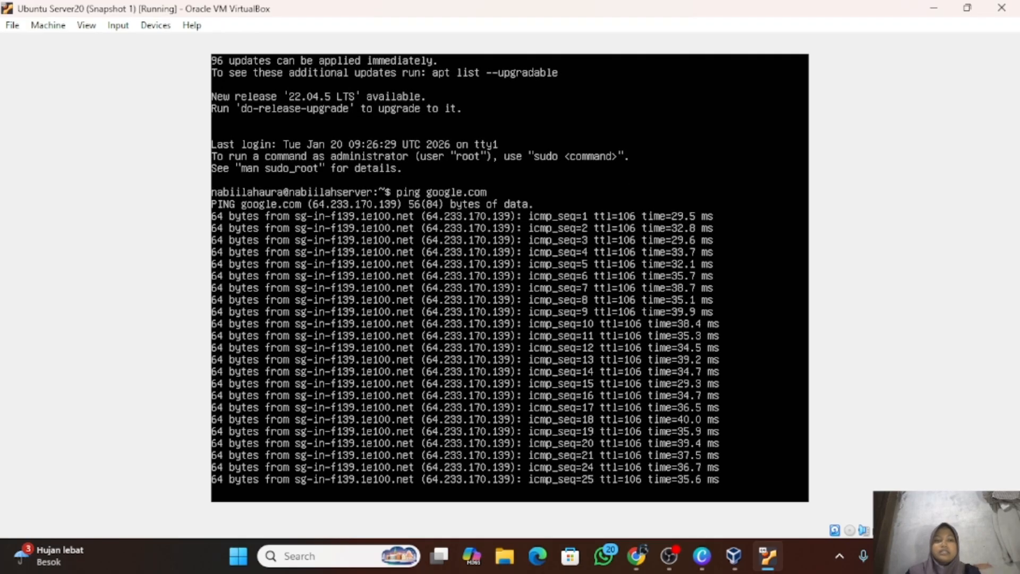
pyautogui.hotkey('ctrl', 'c')
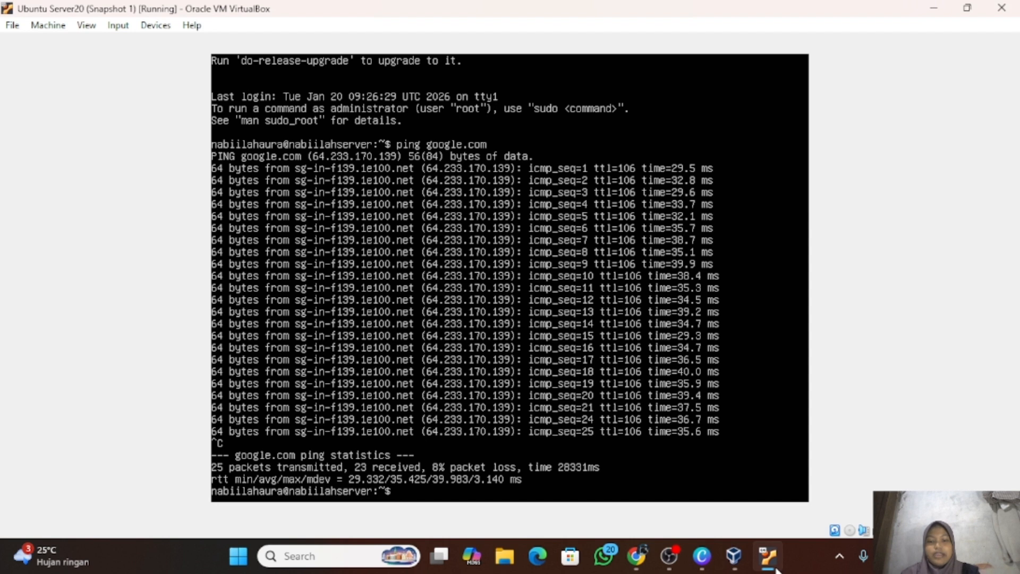
# Step: Run 'ip address' to show enp0s3 at 10.0.2.15/24, then bring up Windows search
pyautogui.write('ip ')
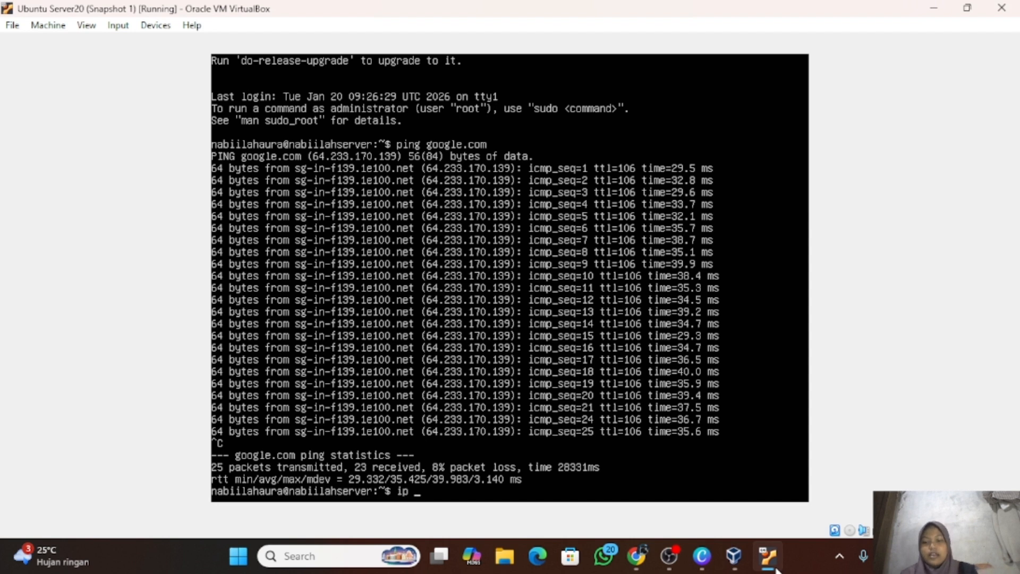
pyautogui.write('address')
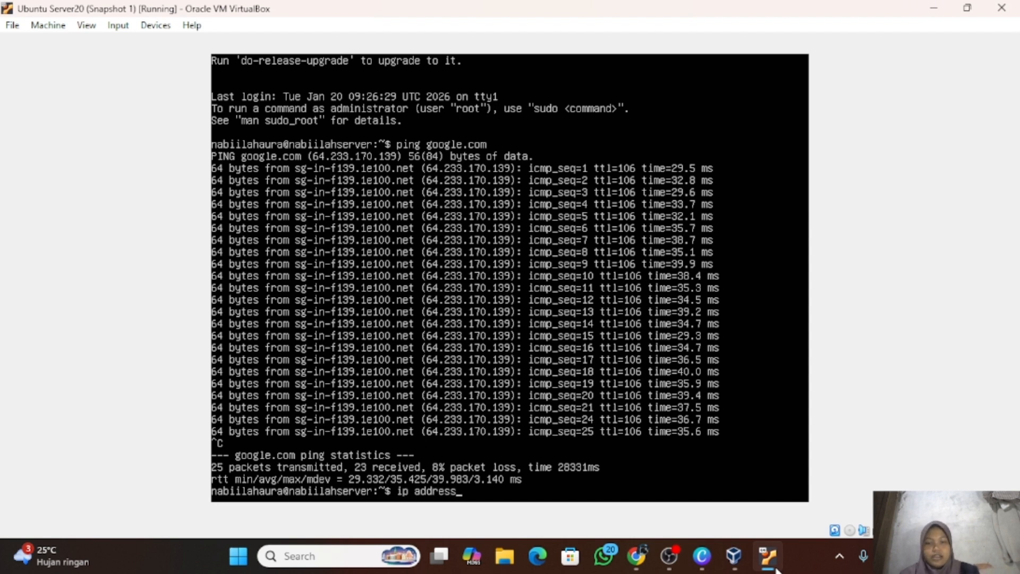
pyautogui.press('Return')
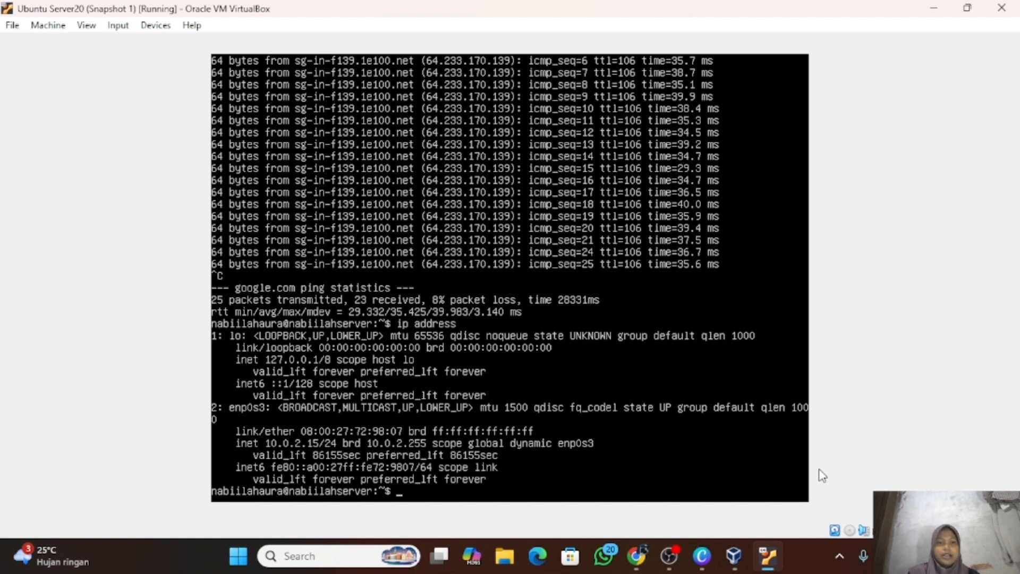
pyautogui.click(332, 555)
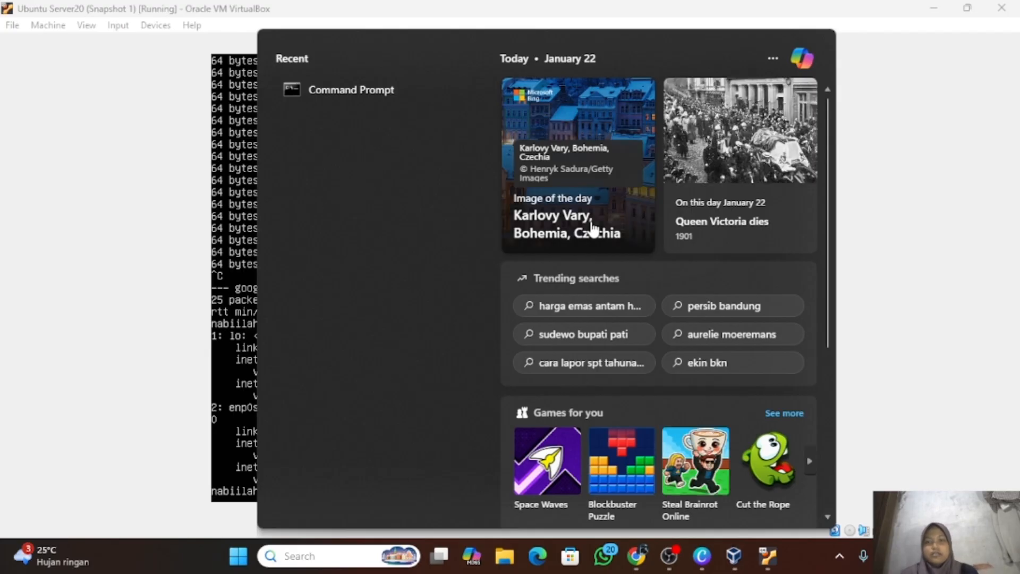
# Step: In a new Command Prompt, ping the VM at 10.0.2.15; all four requests time out
pyautogui.click(428, 96)
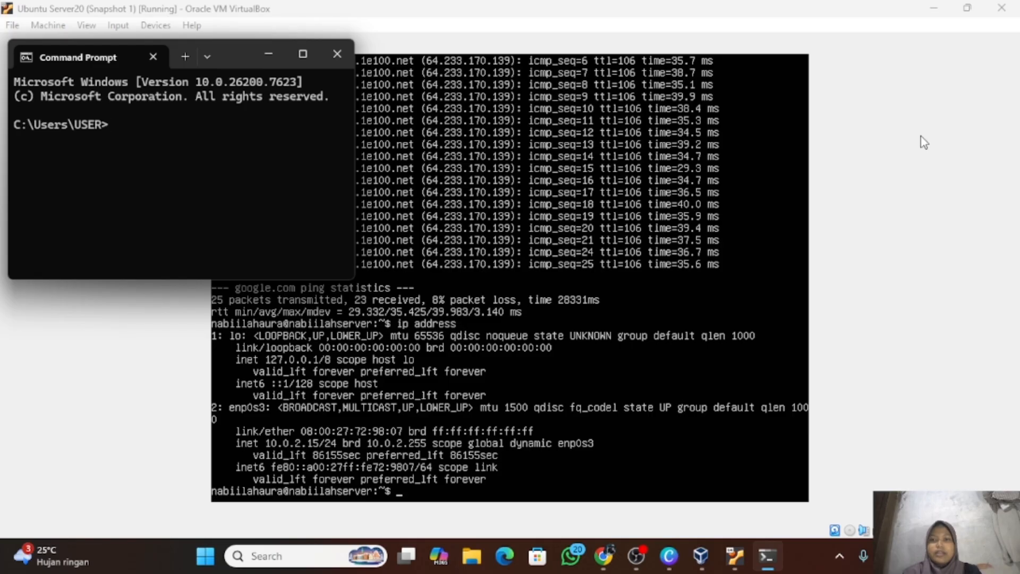
pyautogui.write('pi')
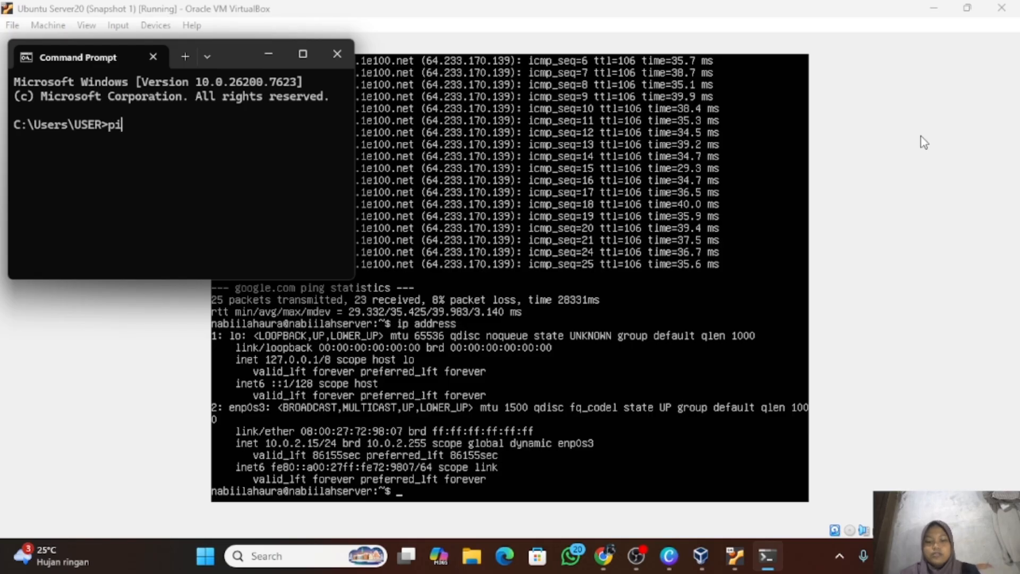
pyautogui.write('ng ')
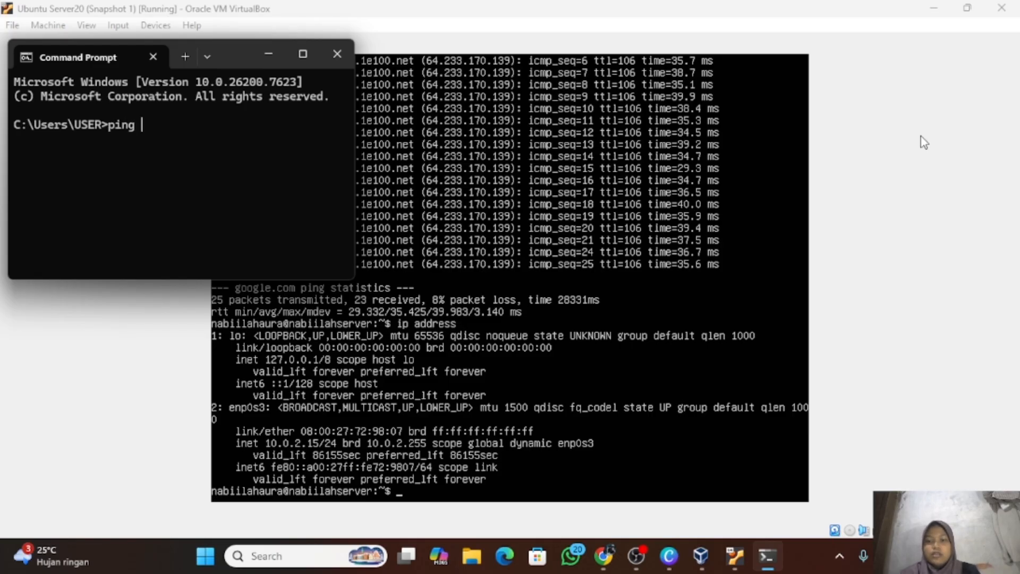
pyautogui.write('10.')
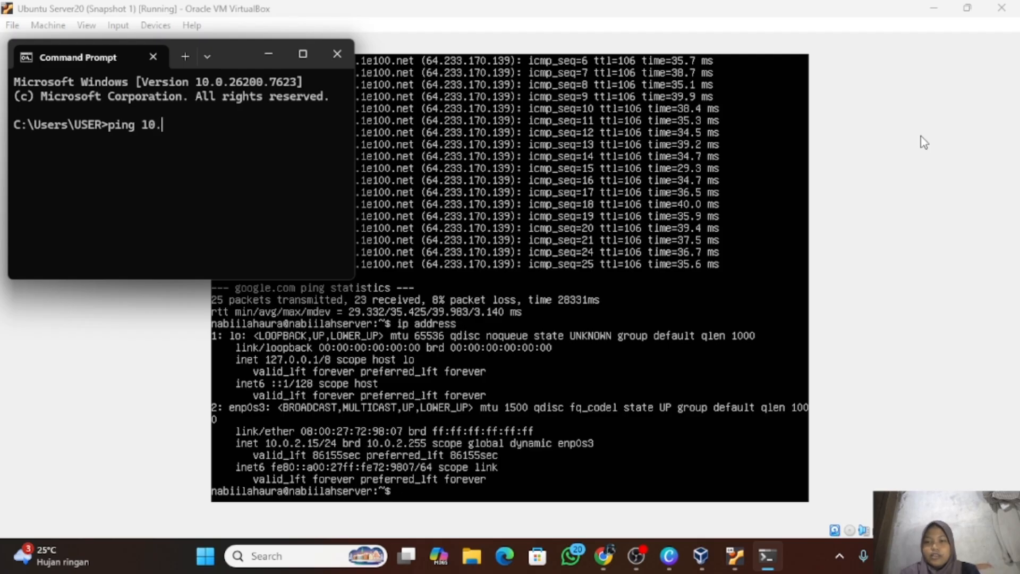
pyautogui.write('0.2.15')
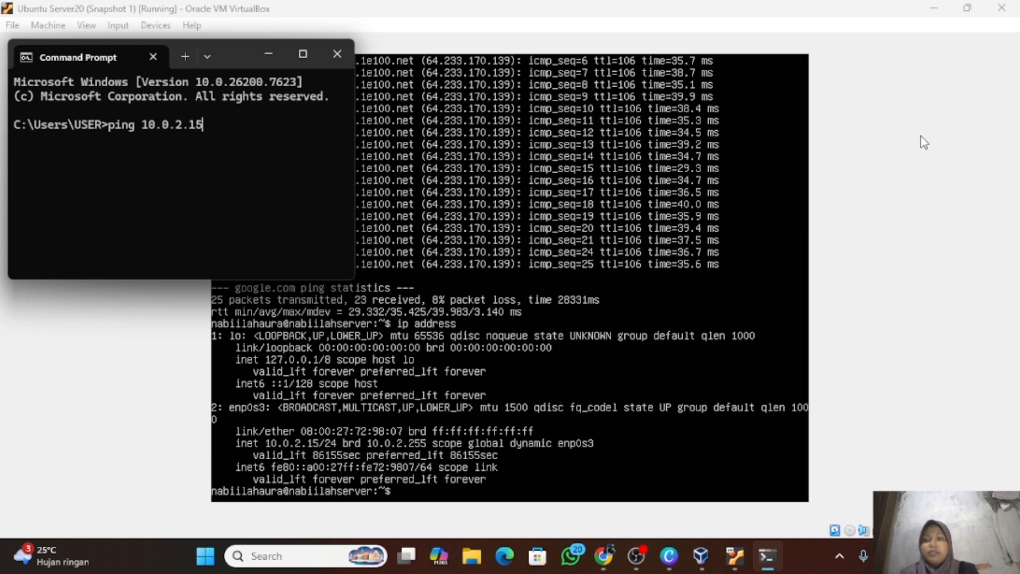
pyautogui.press('Return')
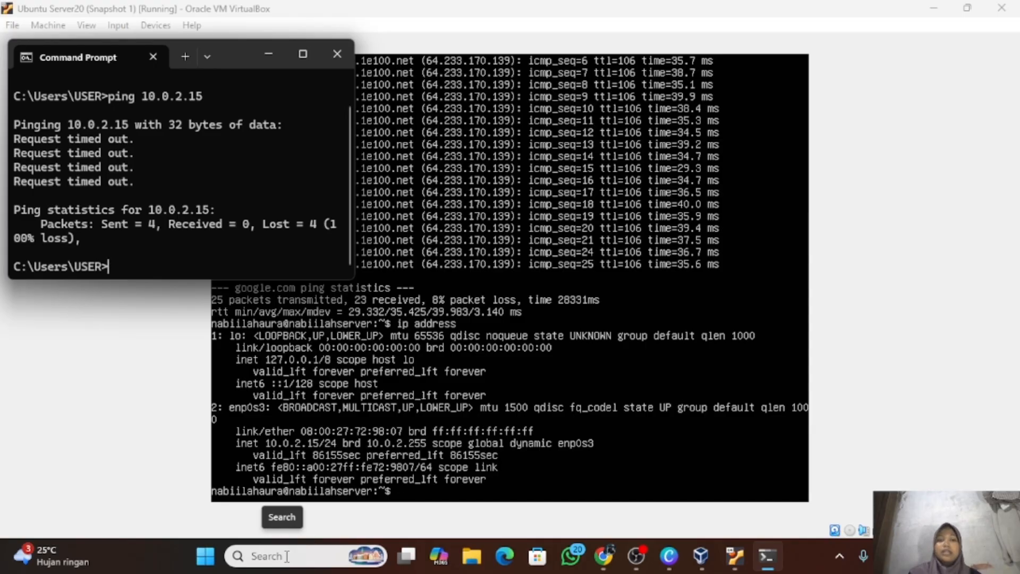
# Step: Via Control Panel adapter settings, view VirtualBox Host-Only Network details: 192.168.56.1, mask 255.255.255.0
pyautogui.click(286, 556)
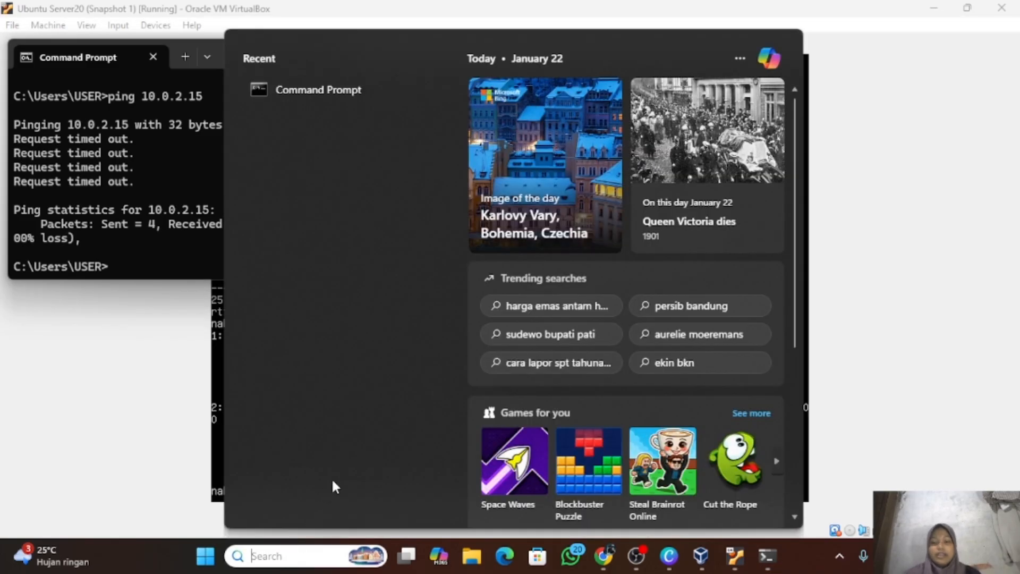
pyautogui.write('cont')
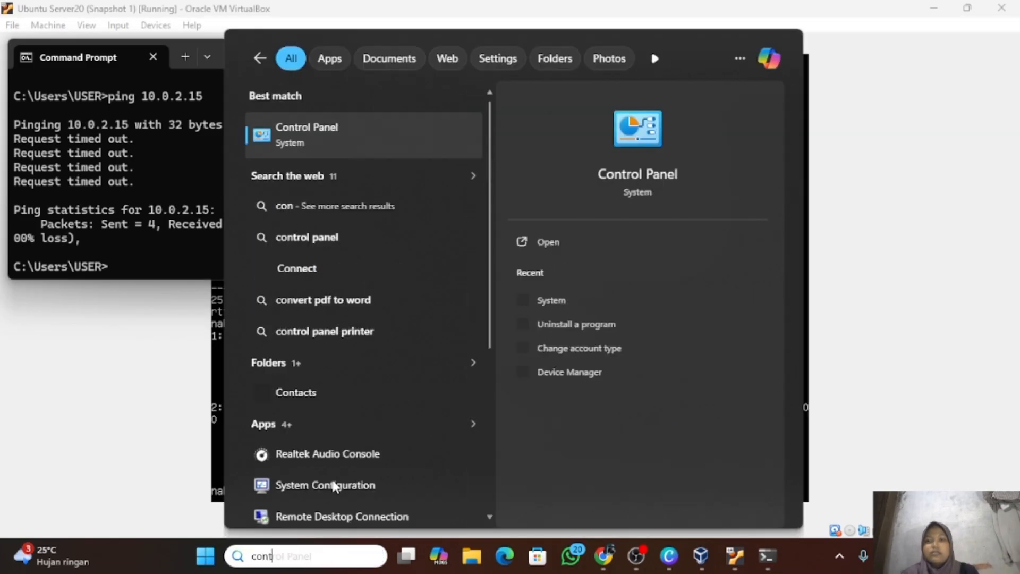
pyautogui.click(388, 137)
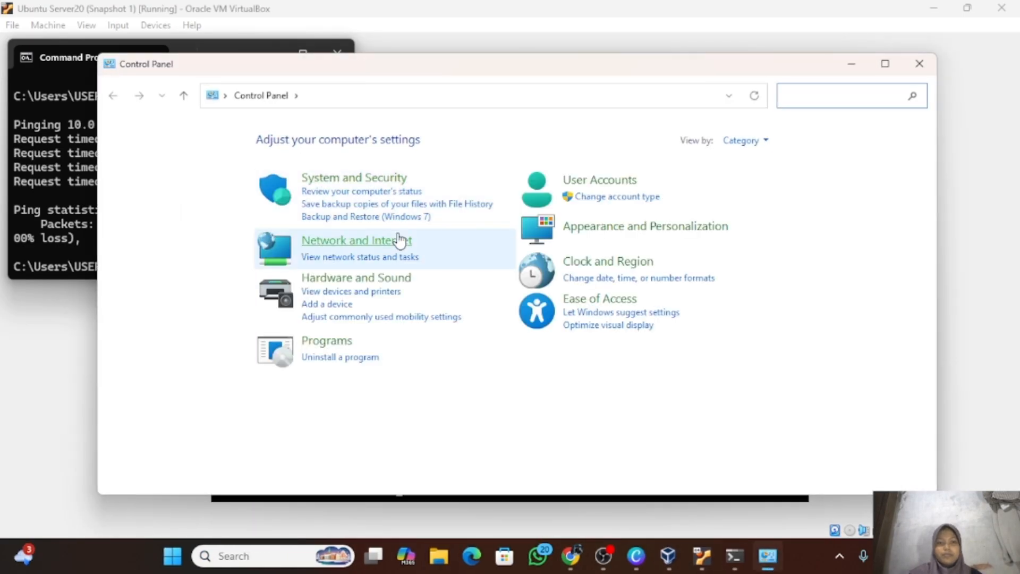
pyautogui.click(349, 259)
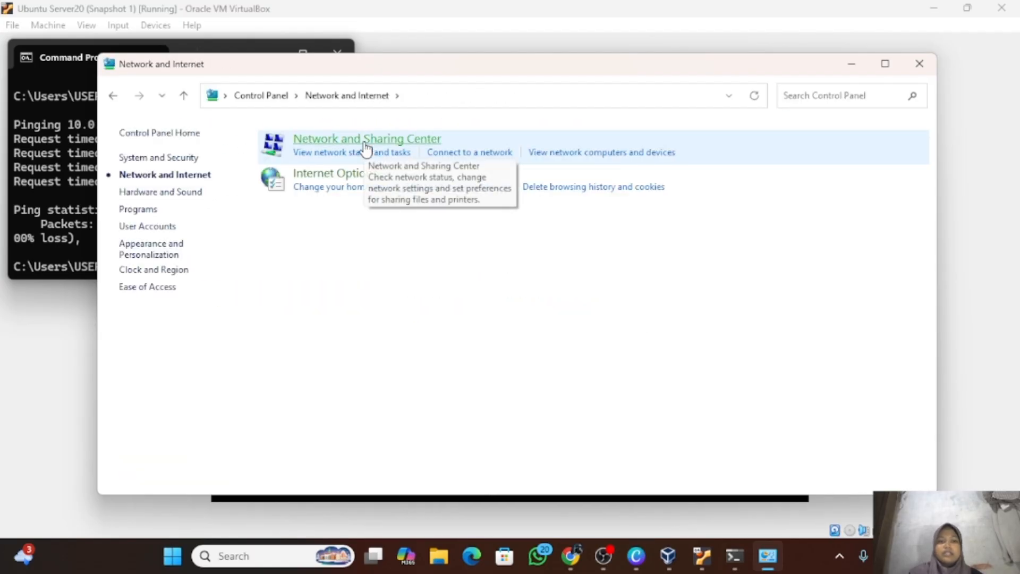
pyautogui.click(366, 150)
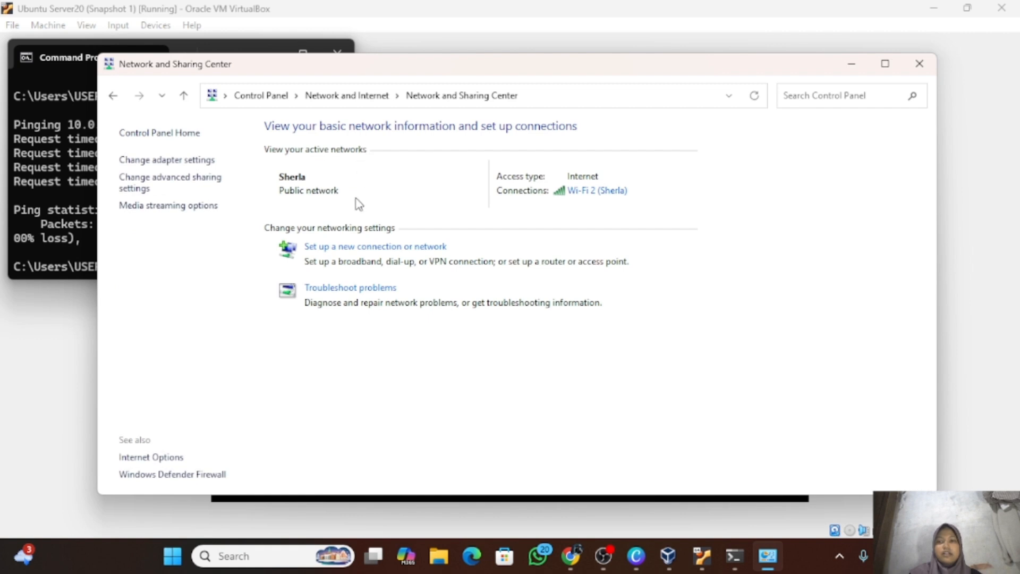
pyautogui.click(167, 161)
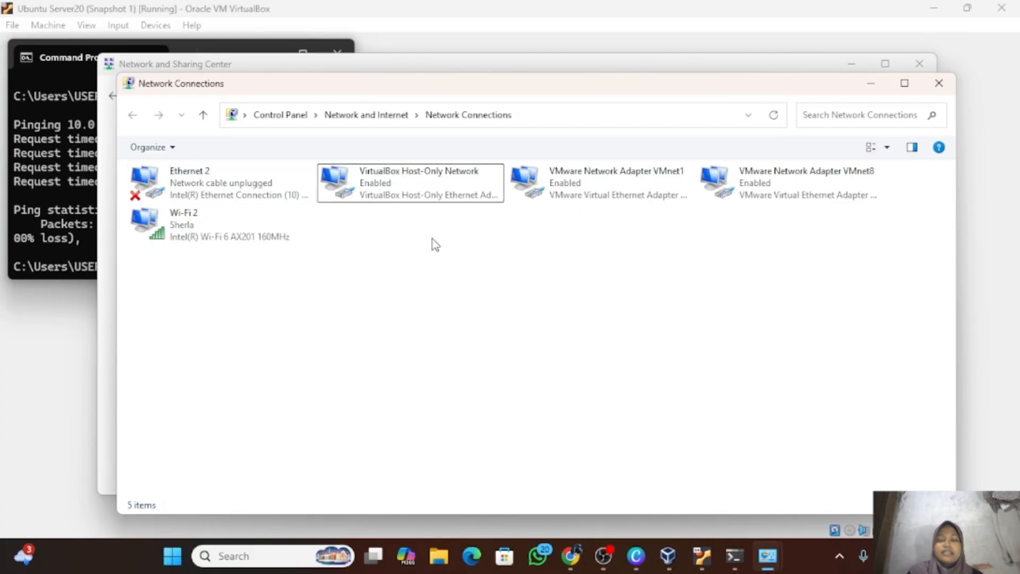
pyautogui.click(418, 190)
pyautogui.doubleClick(419, 189)
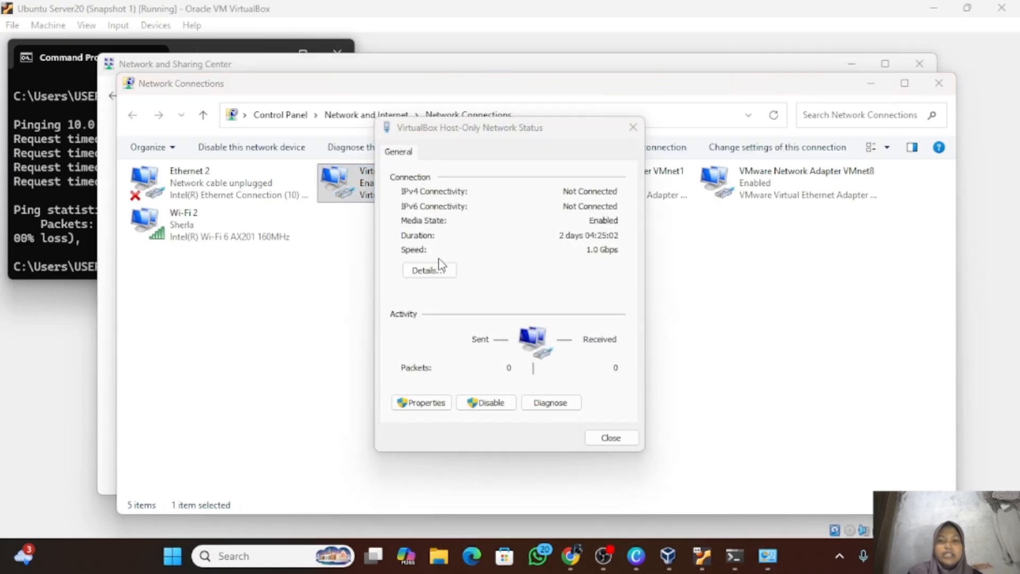
pyautogui.click(434, 271)
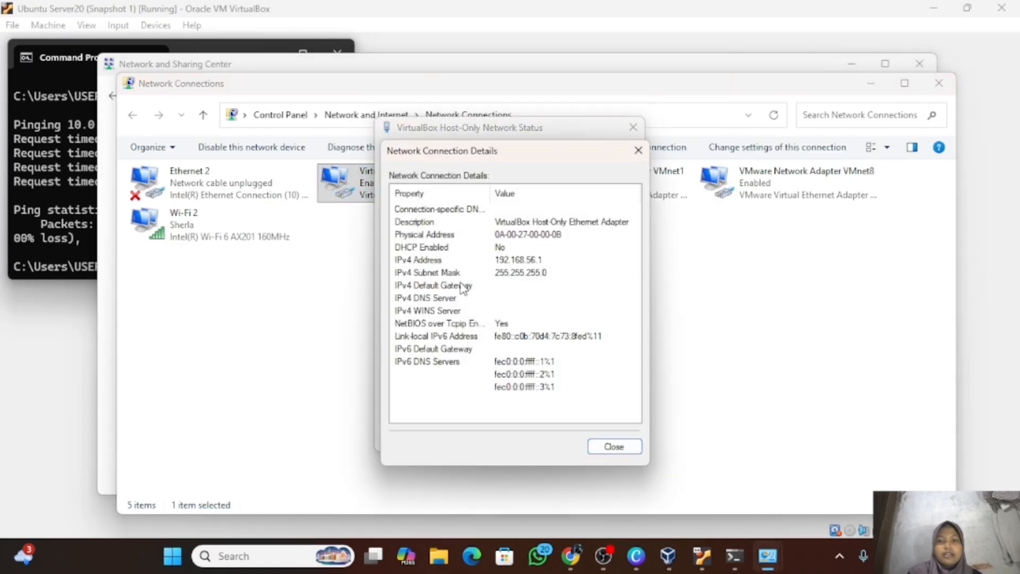
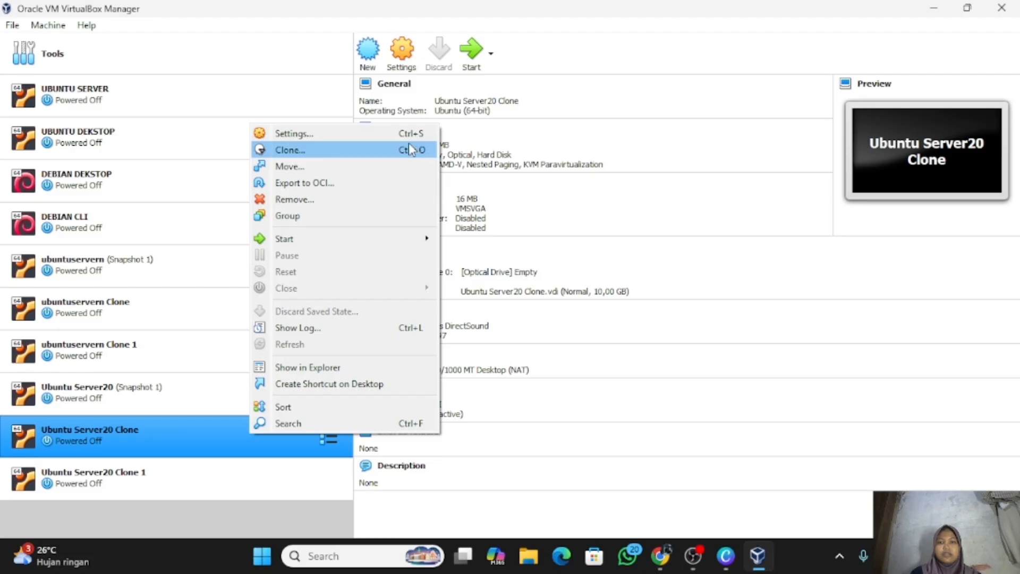
# Step: Confirm Ubuntu Server20 Clone's Adapter 1 is attached to NAT and save its settings
pyautogui.click(421, 137)
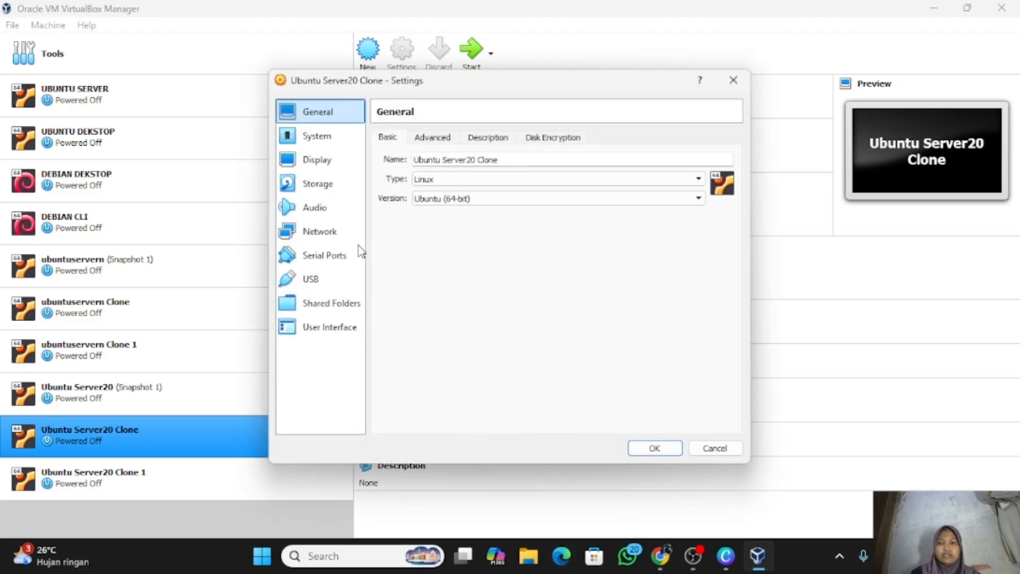
pyautogui.click(324, 233)
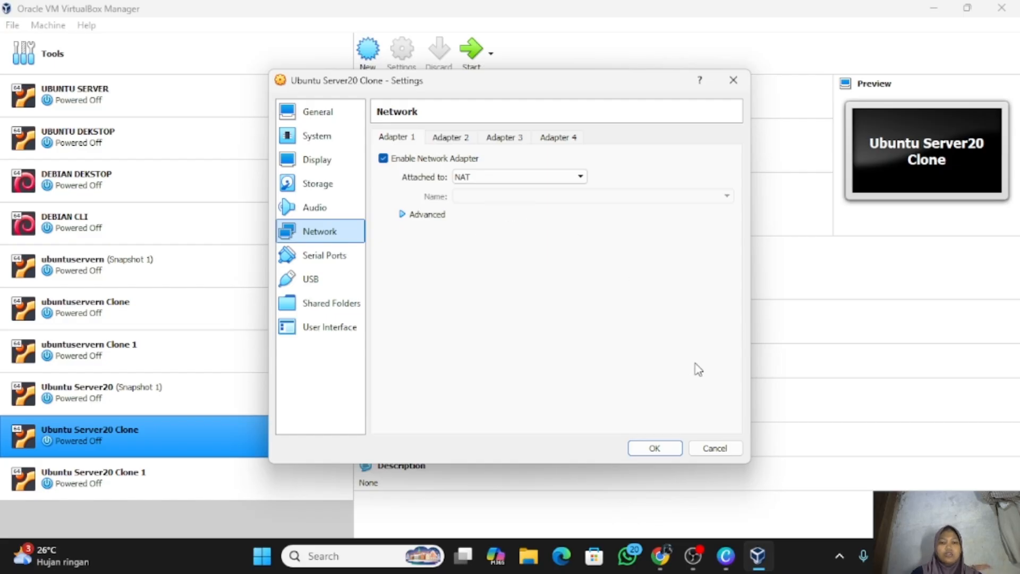
pyautogui.click(654, 448)
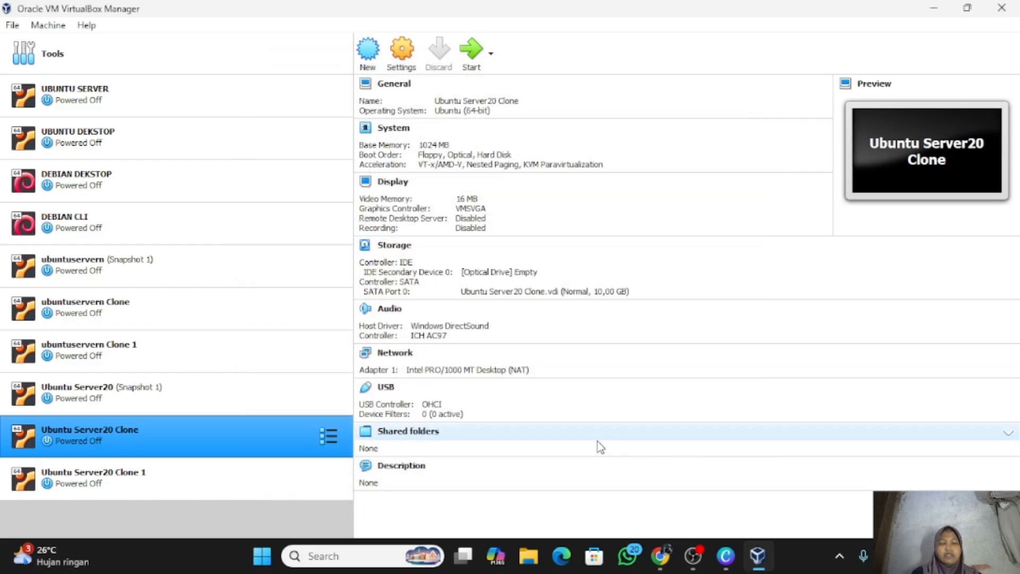
# Step: Confirm Ubuntu Server20 Clone 1's Adapter 1 is attached to NAT and save its settings
pyautogui.click(251, 480)
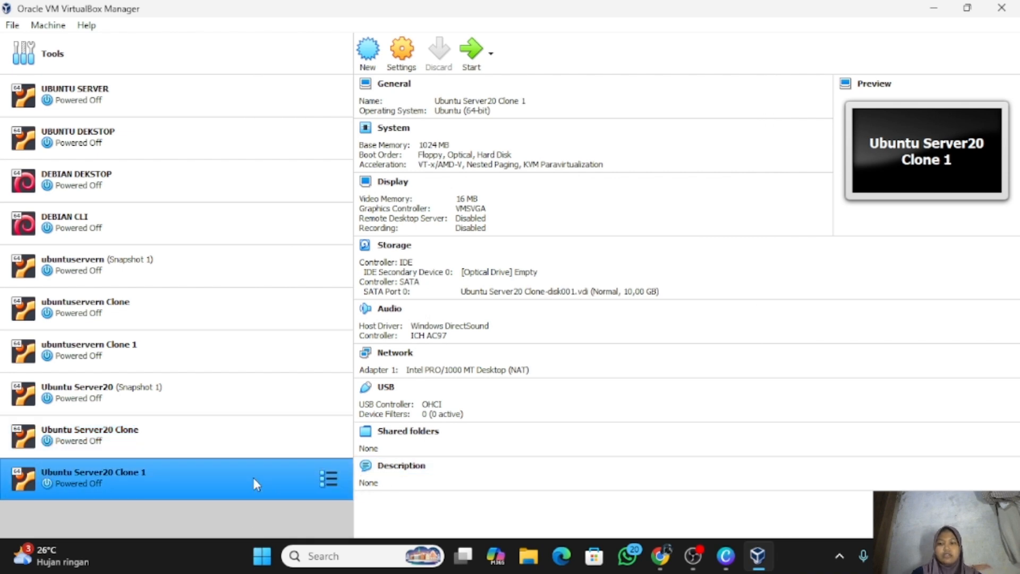
pyautogui.rightClick(252, 475)
pyautogui.click(336, 178)
pyautogui.click(332, 234)
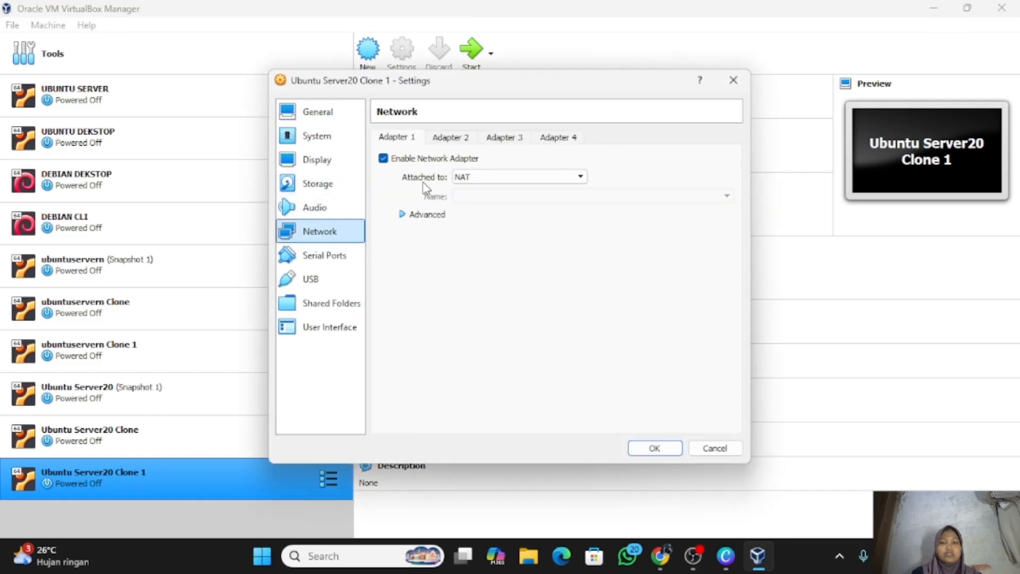
pyautogui.click(655, 448)
pyautogui.press('Up')
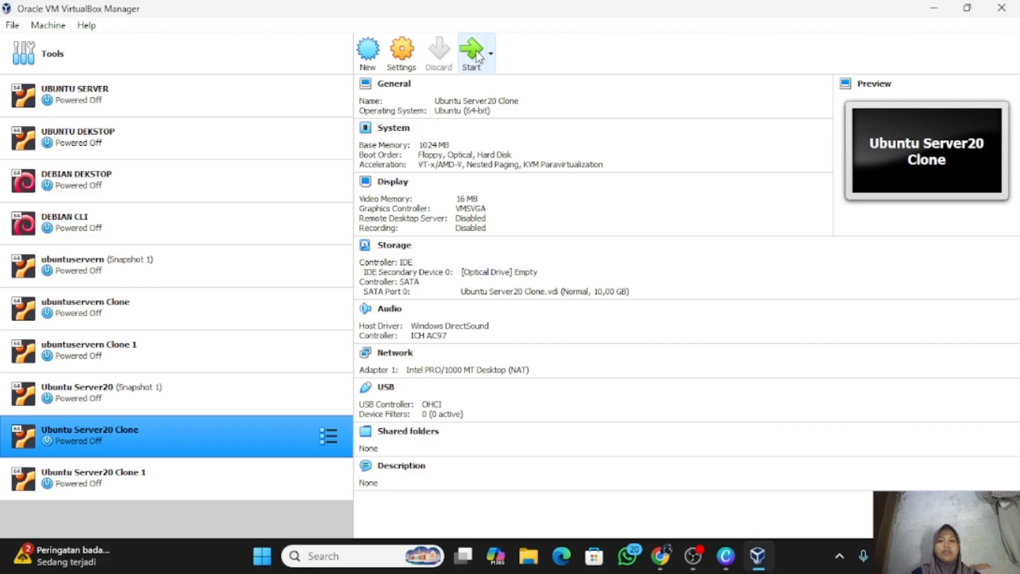
pyautogui.click(274, 474)
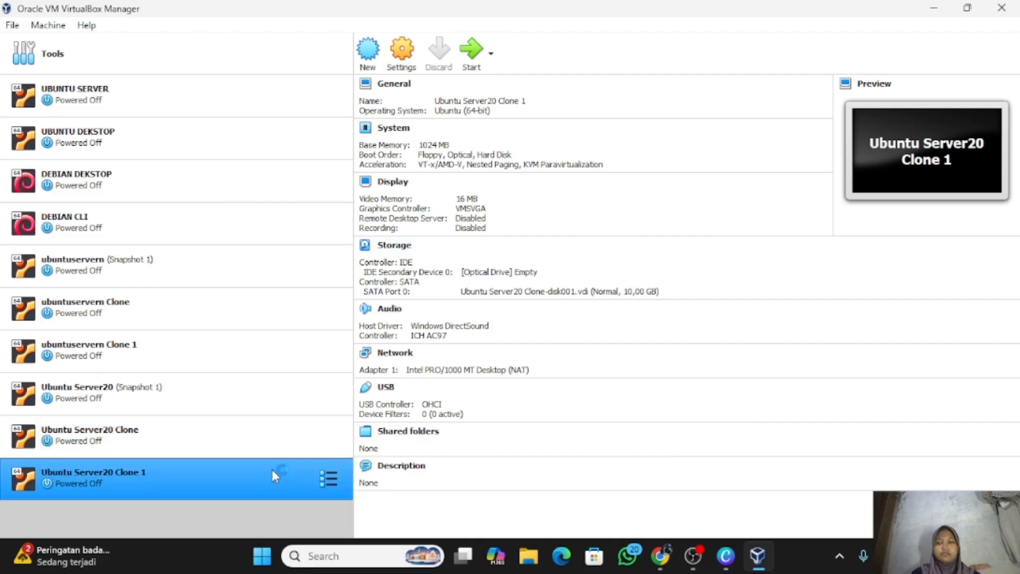
# Step: Start both clones, move the Clone window right, and dismiss the keyboard-capture notices
pyautogui.click(471, 50)
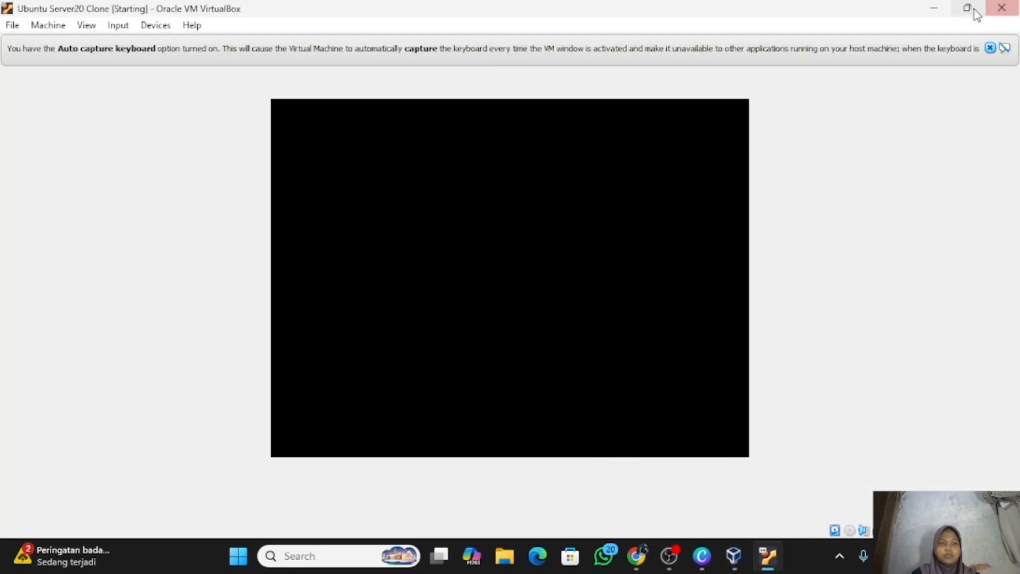
pyautogui.click(971, 7)
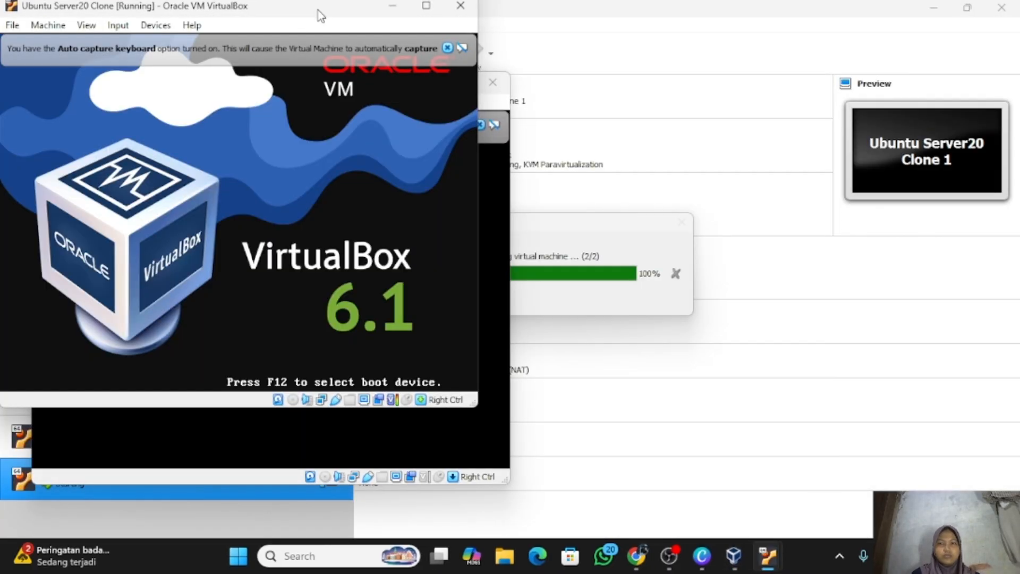
pyautogui.moveTo(319, 13); pyautogui.dragTo(838, 93)
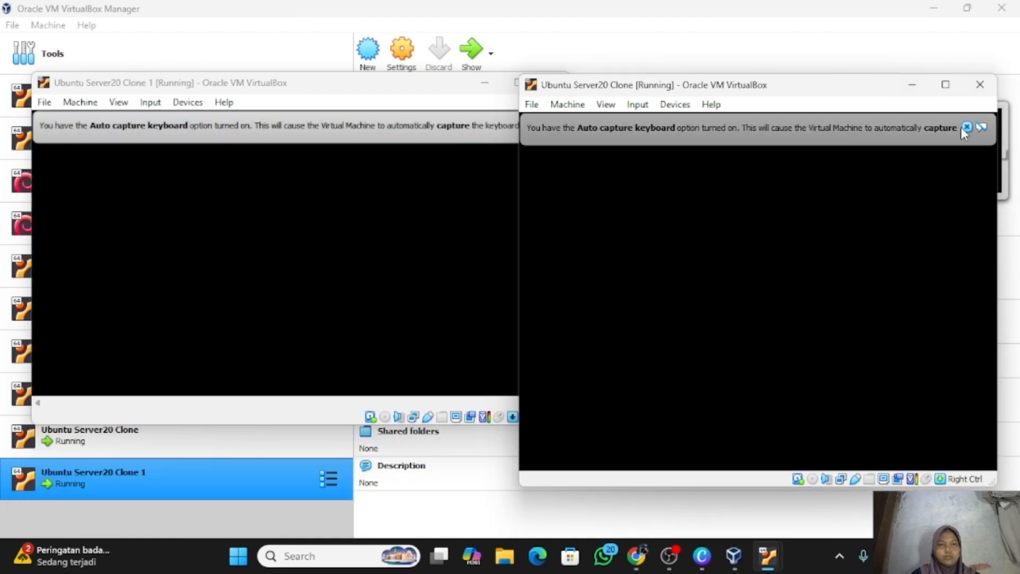
pyautogui.click(967, 128)
pyautogui.click(466, 143)
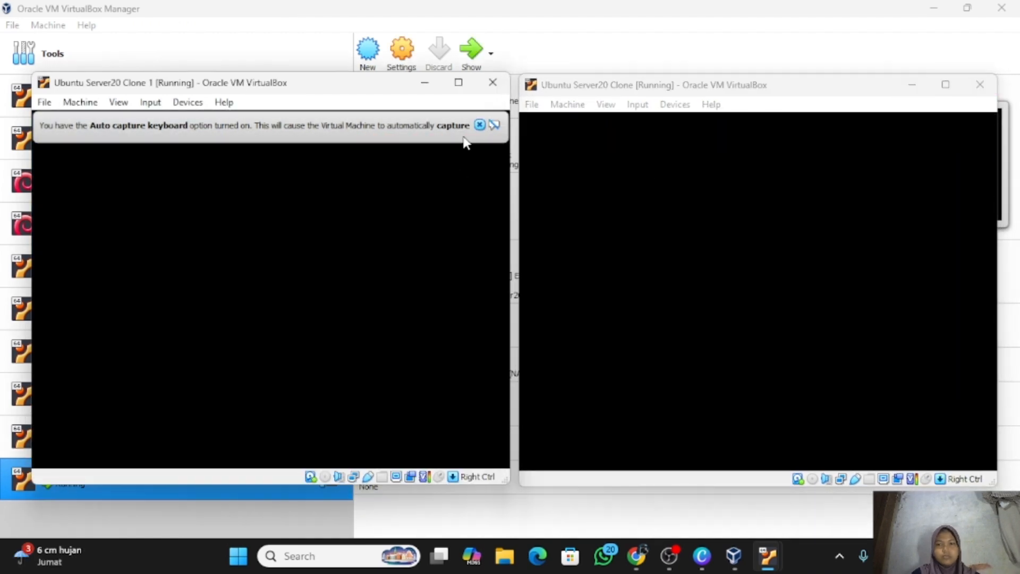
pyautogui.click(459, 82)
# Step: Restore Clone 1's window, clear the mouse notices, and place both VM windows side by side
pyautogui.click(967, 9)
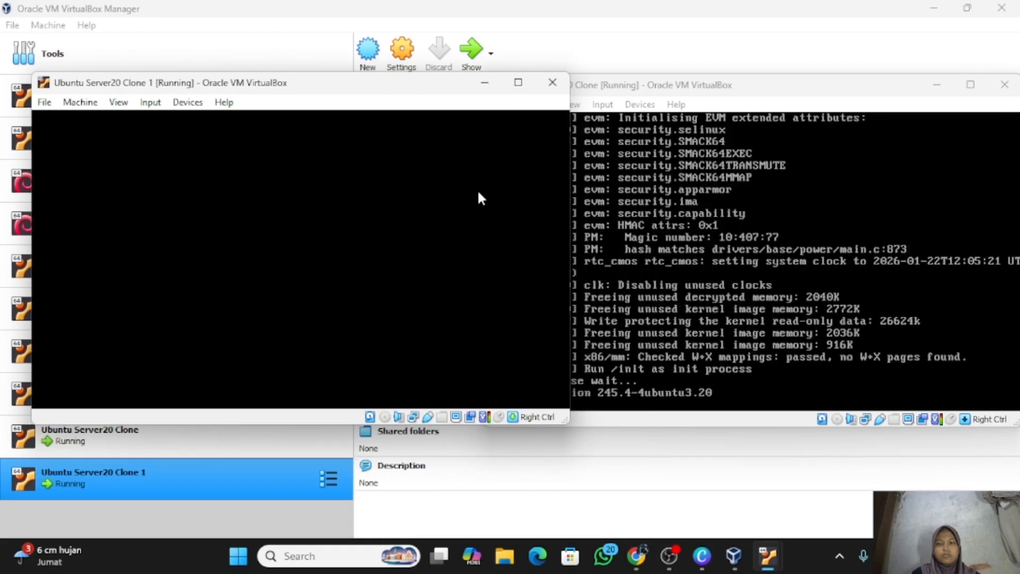
pyautogui.click(477, 190)
pyautogui.click(453, 149)
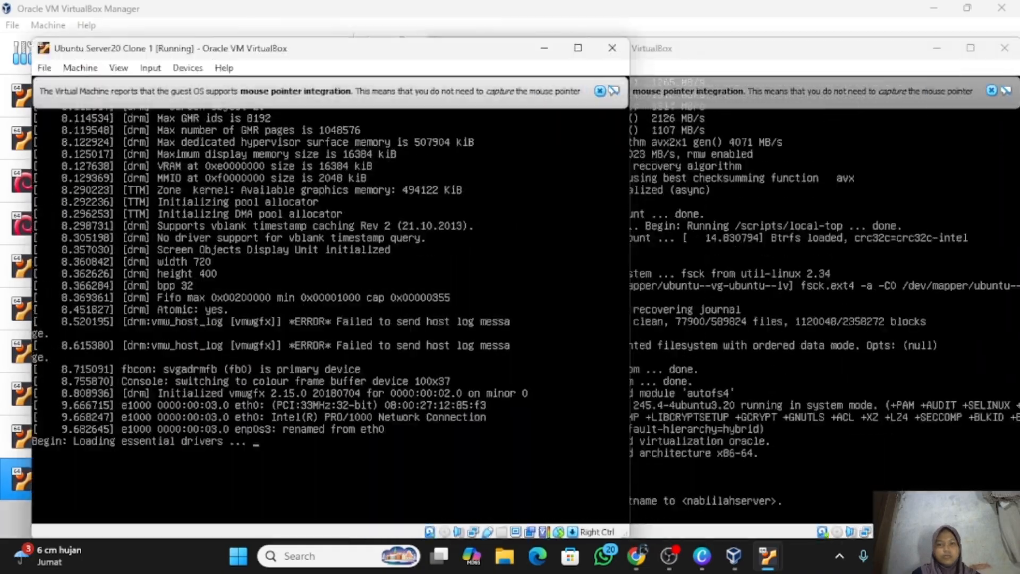
pyautogui.click(600, 91)
pyautogui.moveTo(629, 244)
pyautogui.mouseDown()
pyautogui.moveTo(391, 245)
pyautogui.moveTo(707, 255)
pyautogui.mouseUp()
pyautogui.click(902, 67)
pyautogui.click(924, 47)
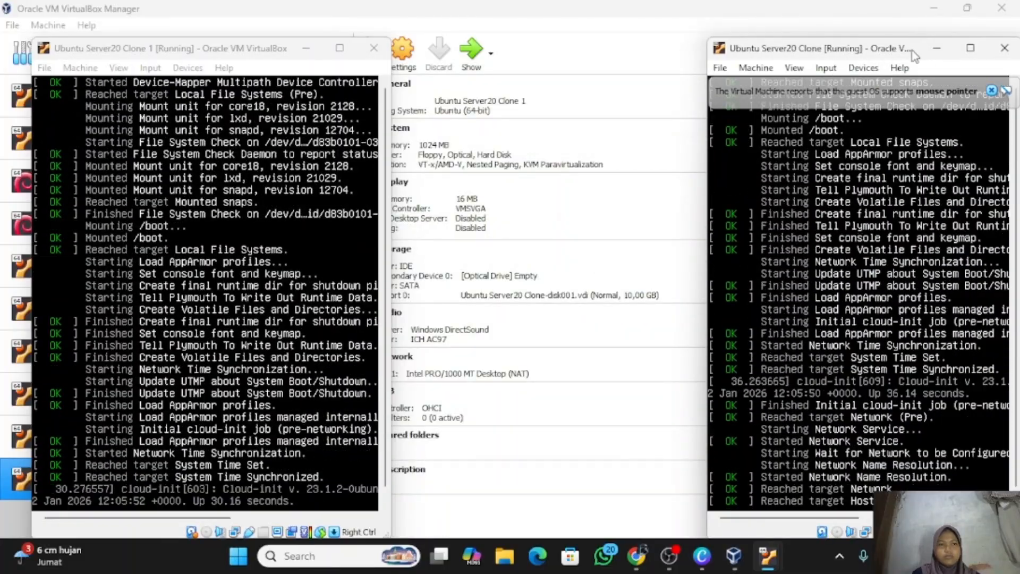
pyautogui.moveTo(913, 52); pyautogui.dragTo(792, 58)
pyautogui.moveTo(227, 44); pyautogui.dragTo(347, 48)
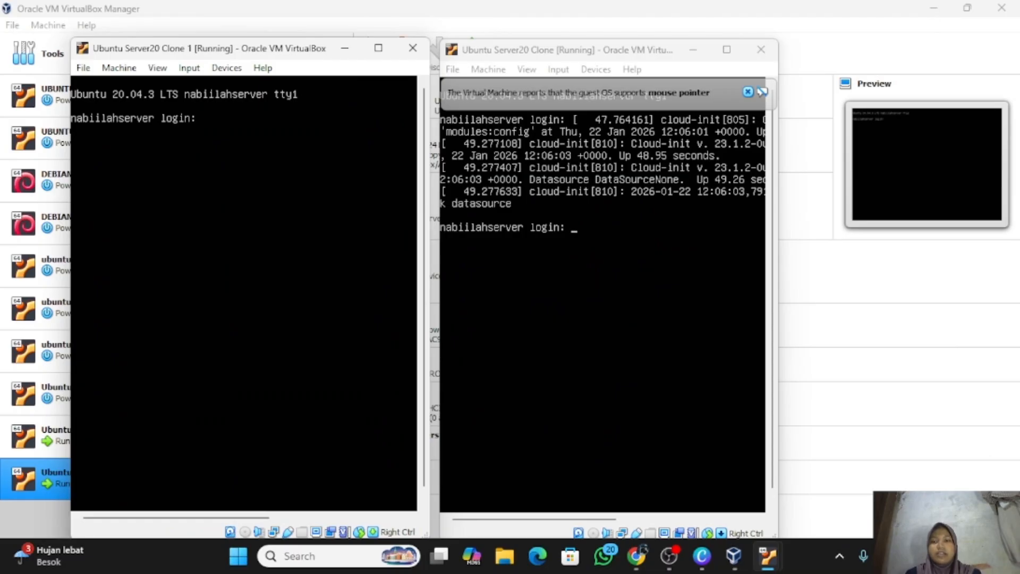
# Step: Log in to Clone 1 and run 'ip address' (enp0s3 at 10.0.2.15/24), then focus the Clone window
pyautogui.write('nabiila')
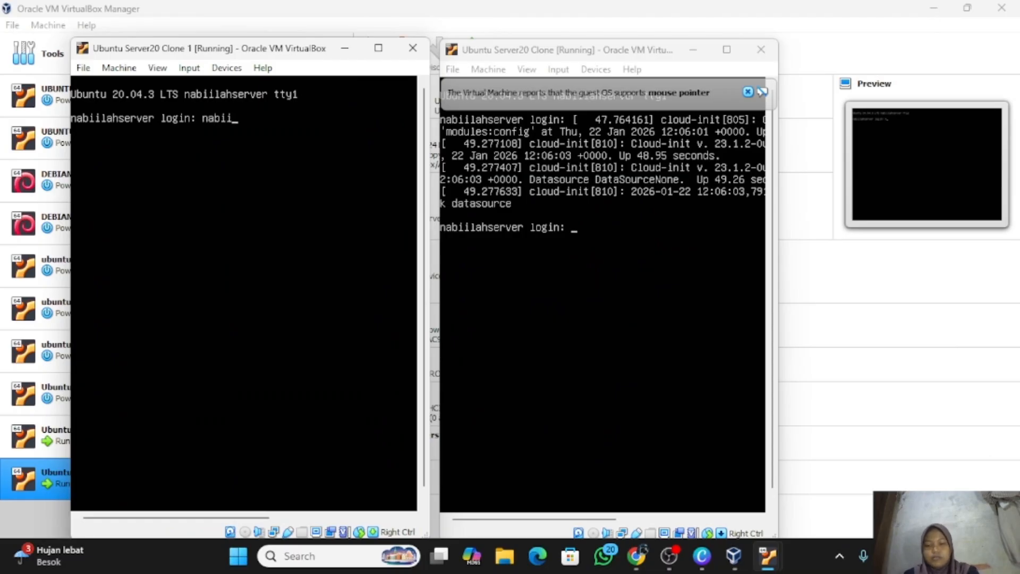
pyautogui.write('haura')
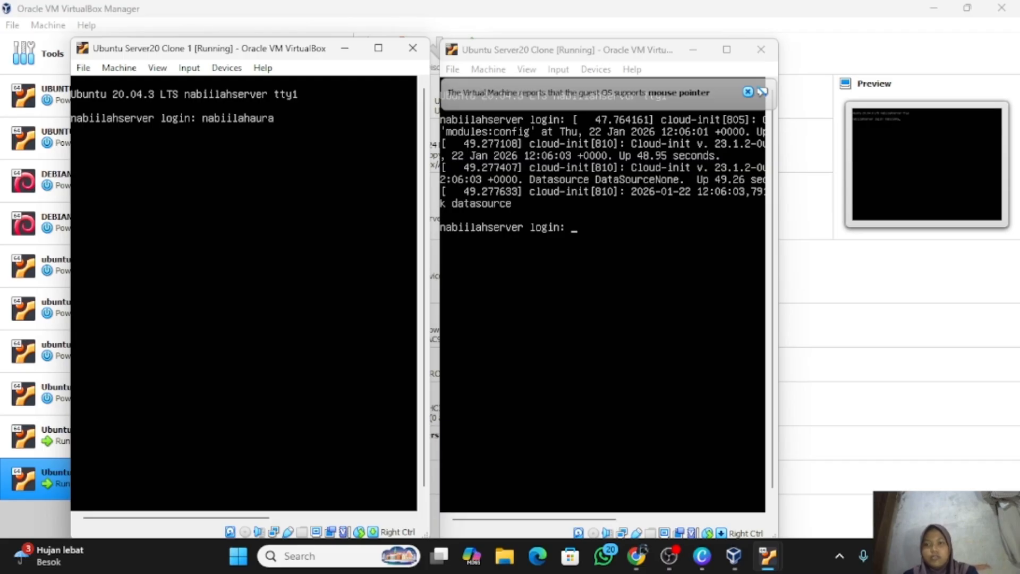
pyautogui.press('Return')
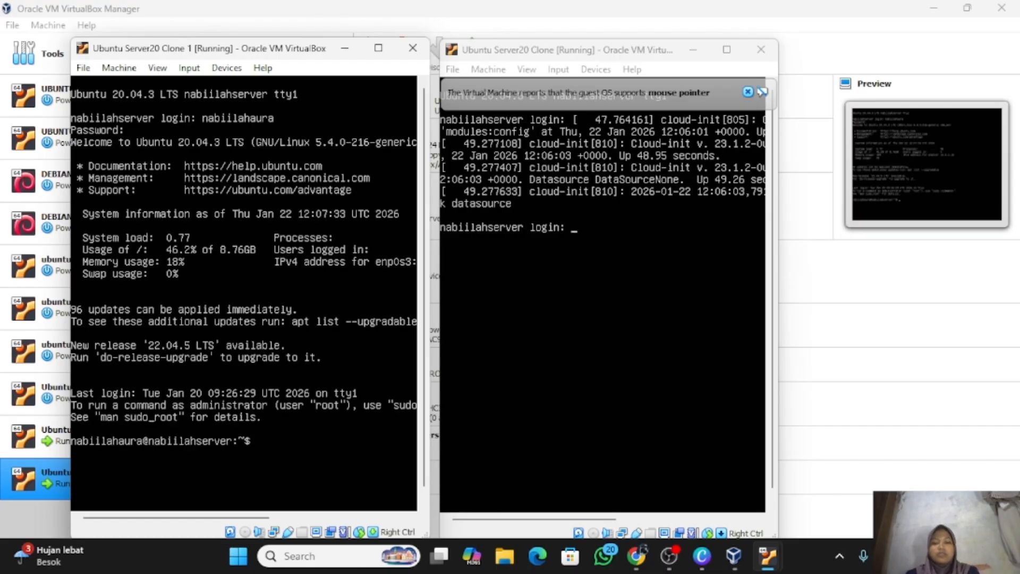
pyautogui.write('ip addre')
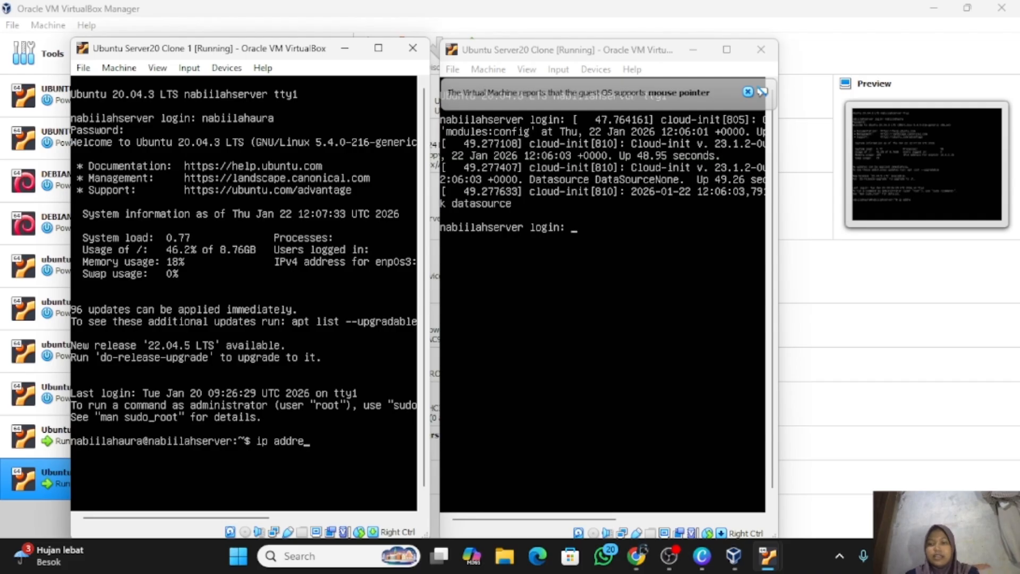
pyautogui.write('ss')
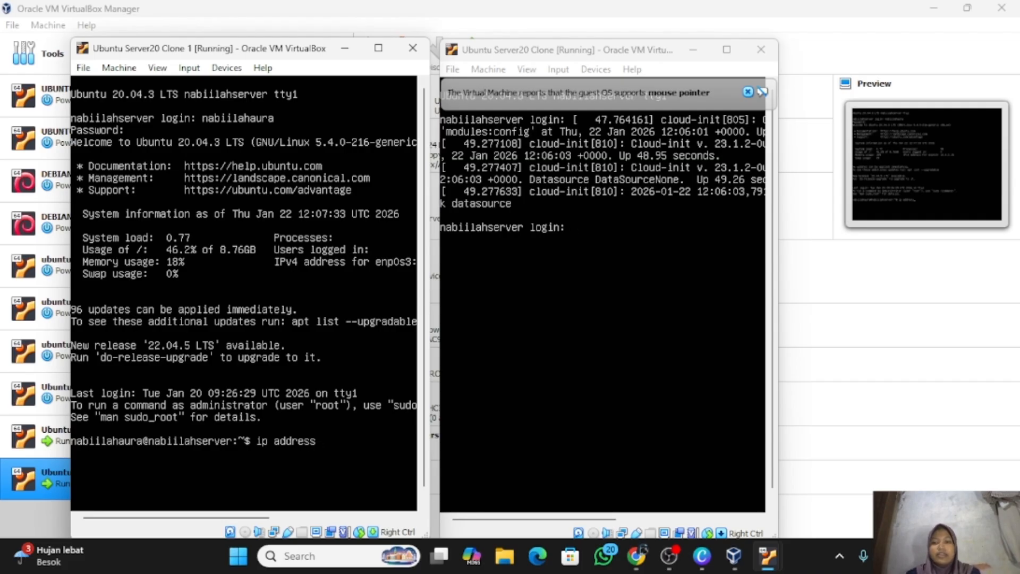
pyautogui.press('Return')
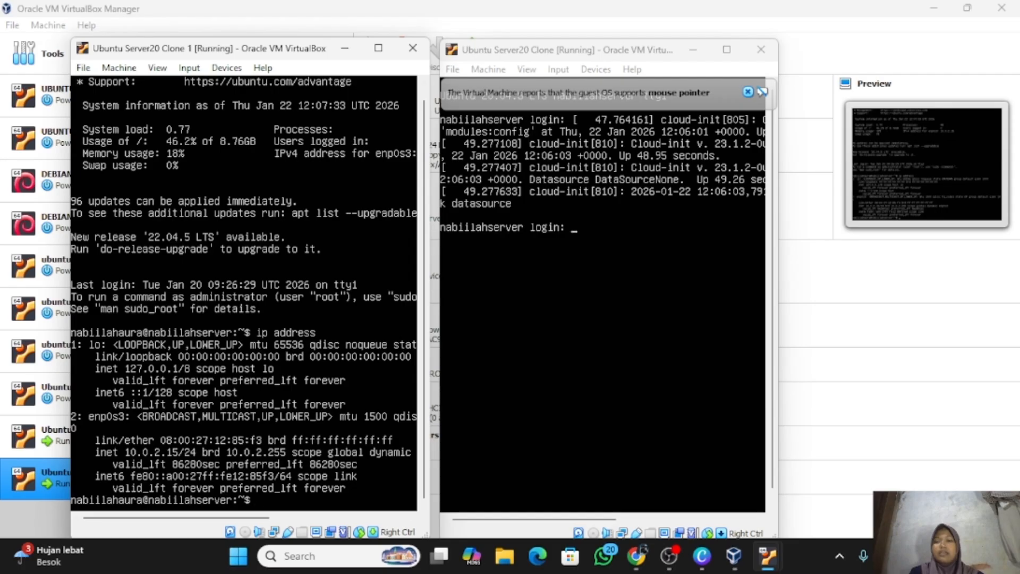
pyautogui.click(674, 66)
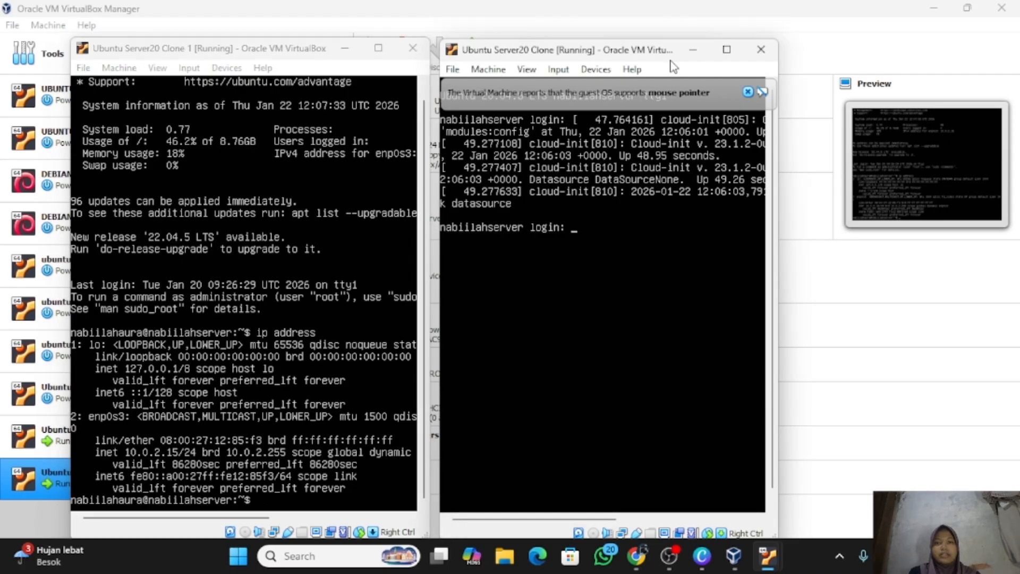
pyautogui.click(748, 92)
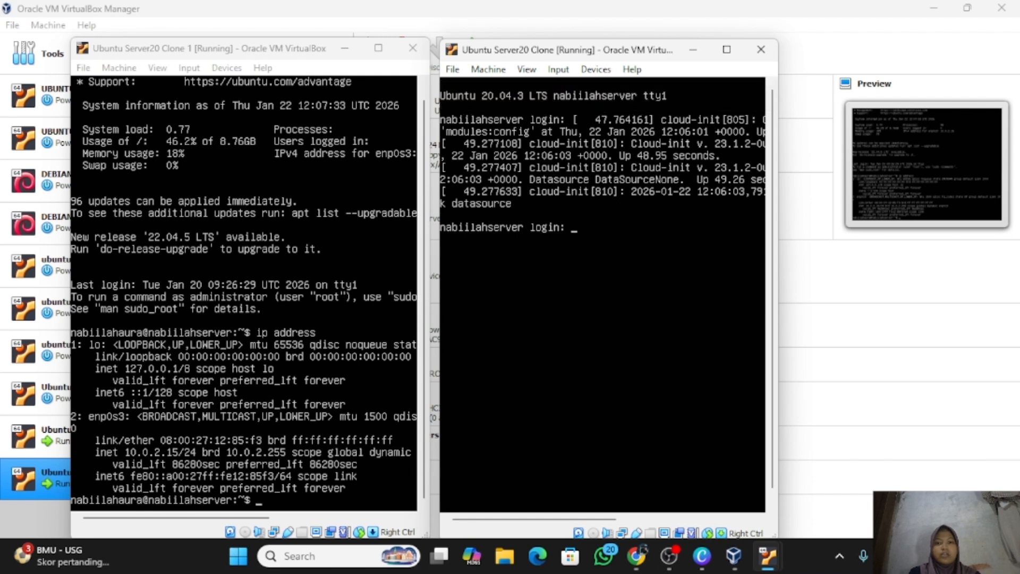
# Step: Log in to Ubuntu Server20 Clone with the user's account and run 'ip address'
pyautogui.write('nab')
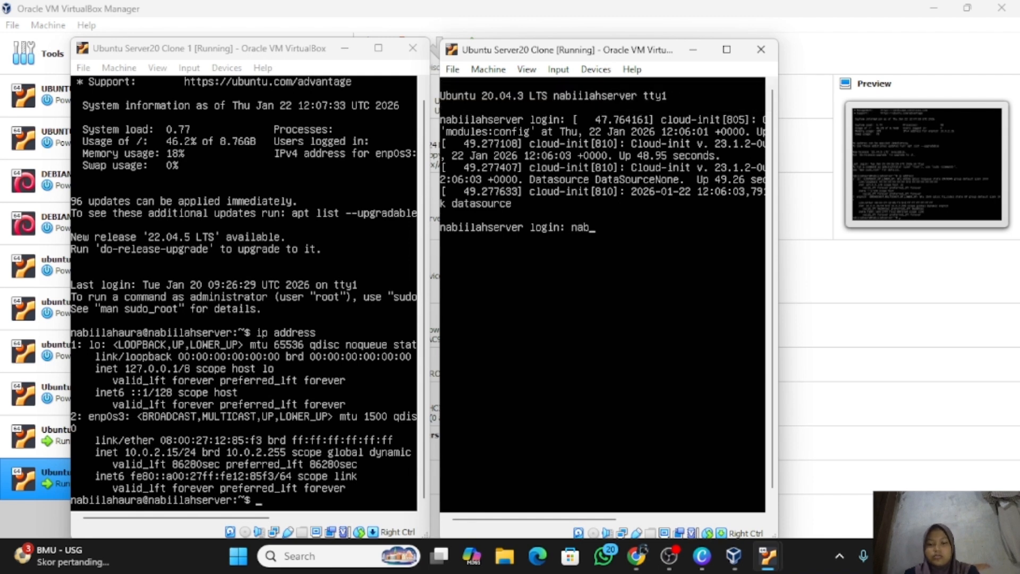
pyautogui.write('ilahaura')
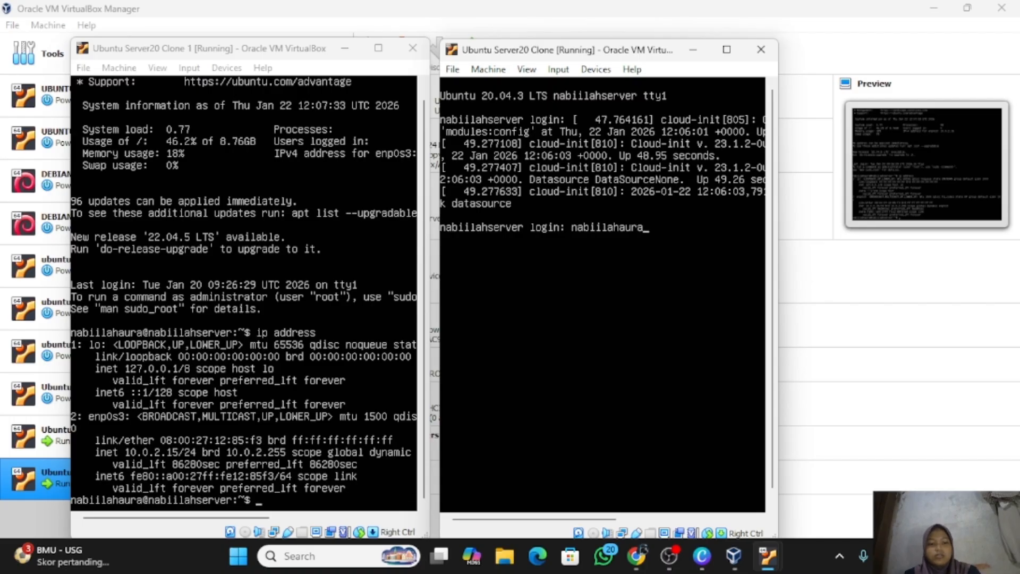
pyautogui.press('Return')
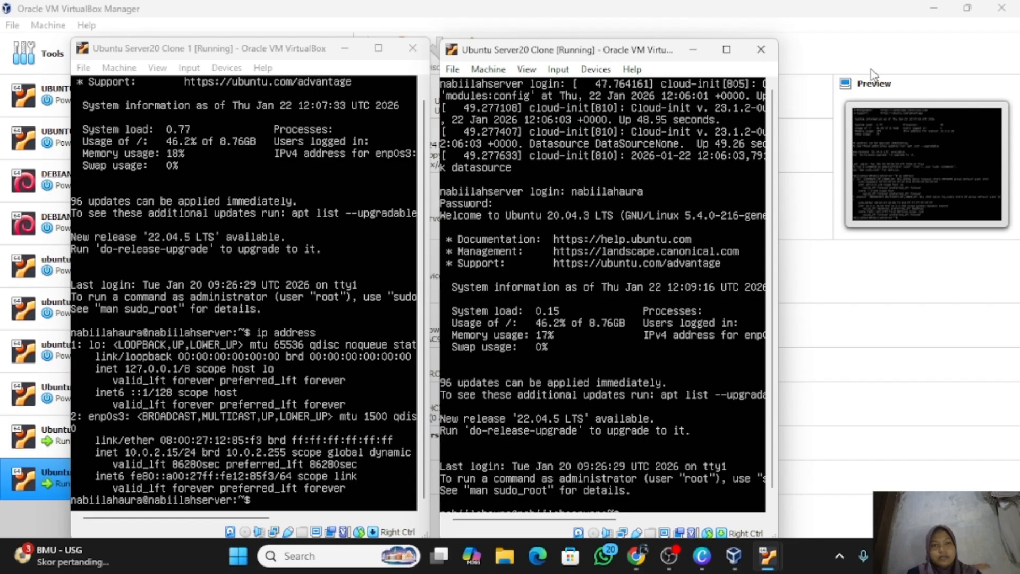
pyautogui.scroll(-1, 777, 124)
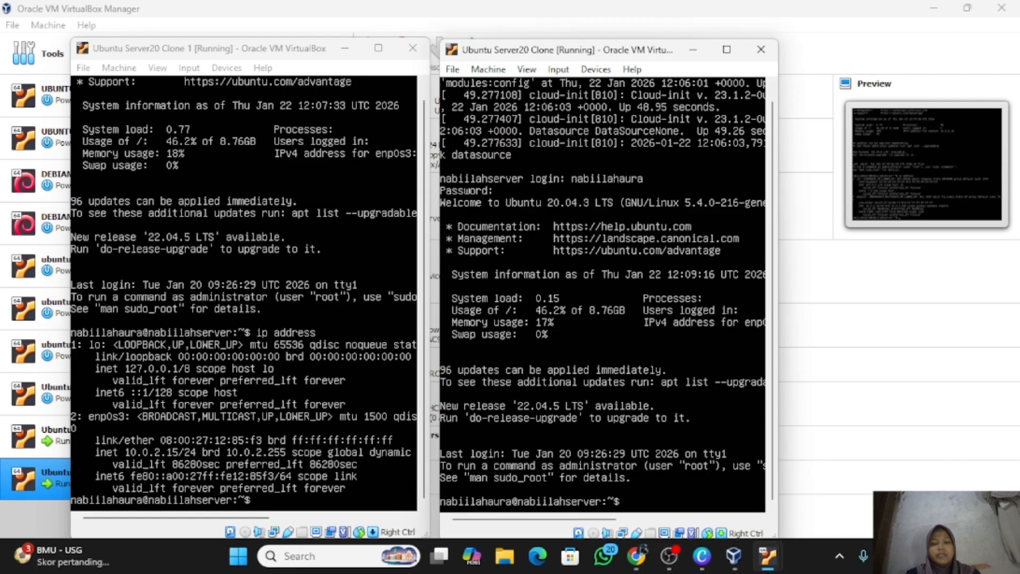
pyautogui.write('p ad')
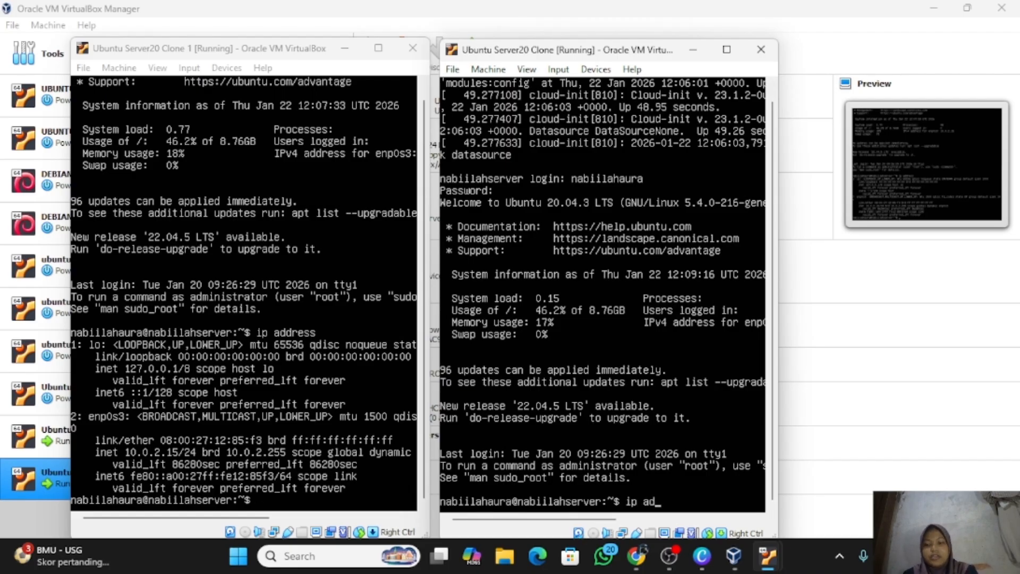
pyautogui.write('dress')
pyautogui.press('Return')
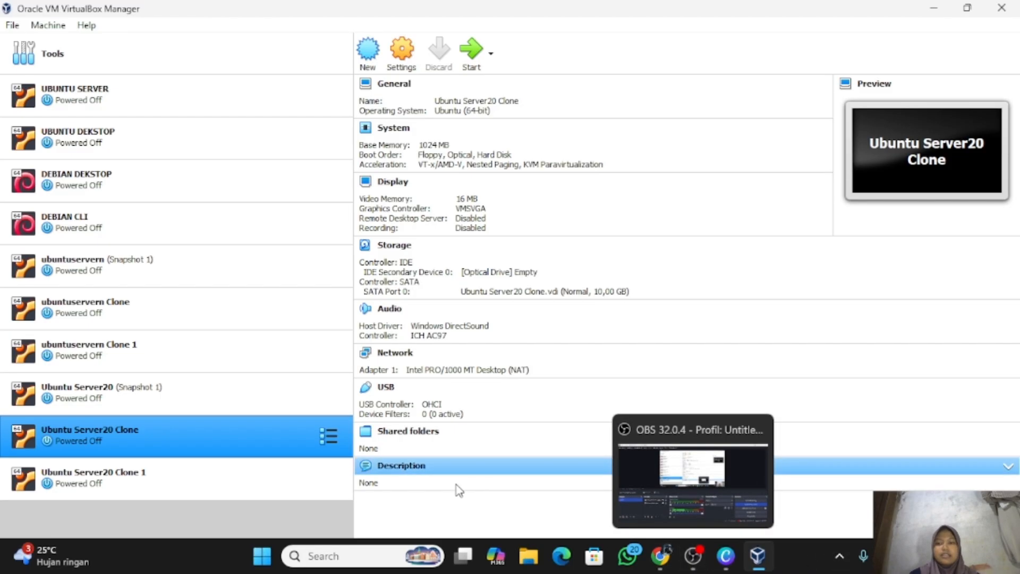
# Step: Switch Ubuntu Server20's Adapter 1 from NAT to NAT Network 'NatNetwork' and save
pyautogui.click(267, 402)
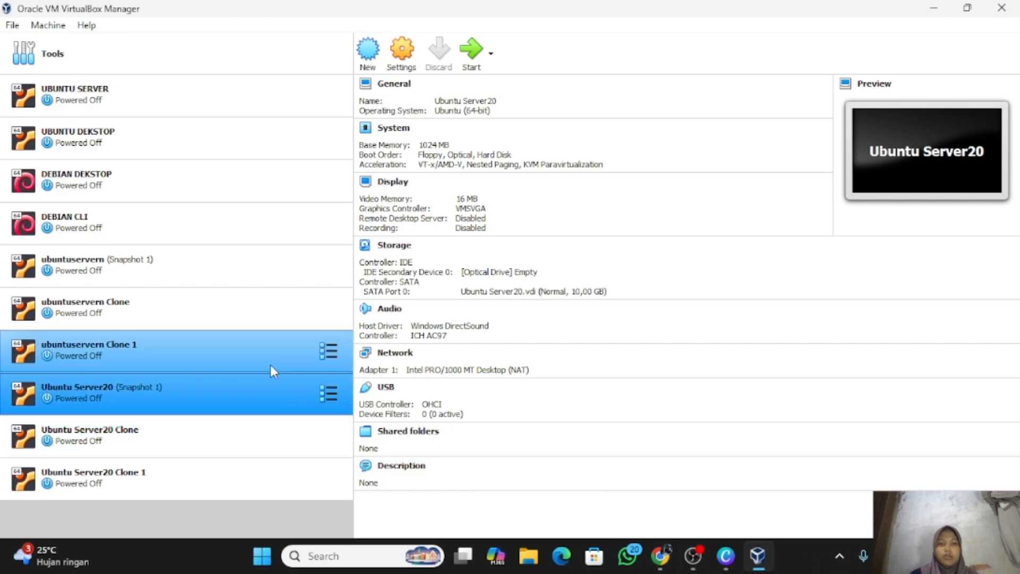
pyautogui.rightClick(270, 393)
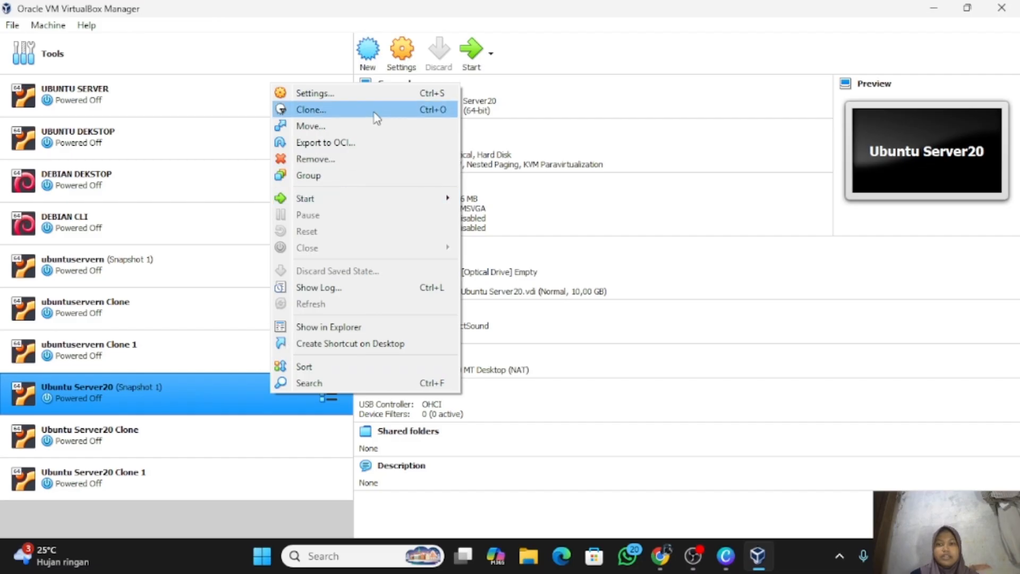
pyautogui.click(376, 98)
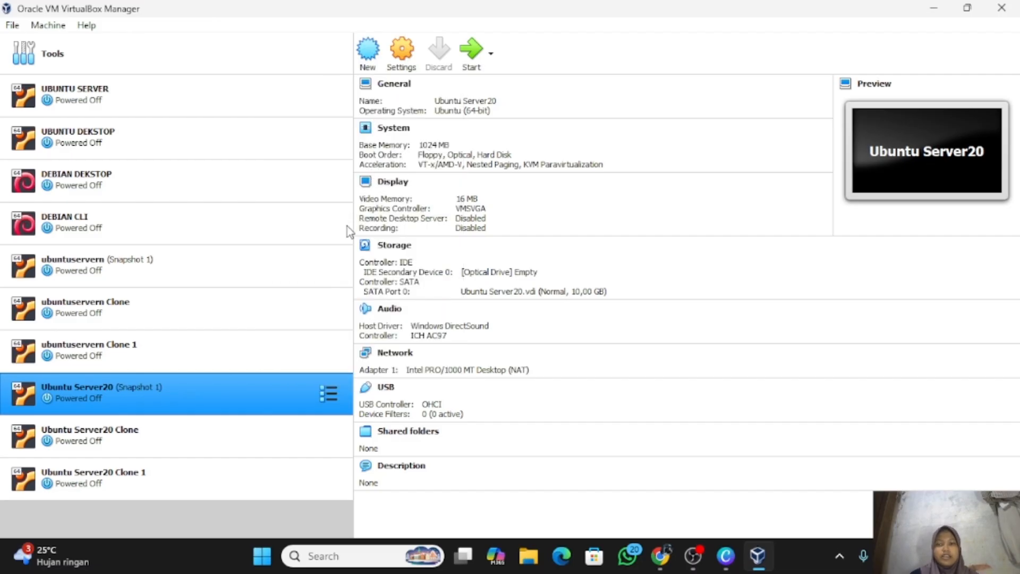
pyautogui.click(325, 237)
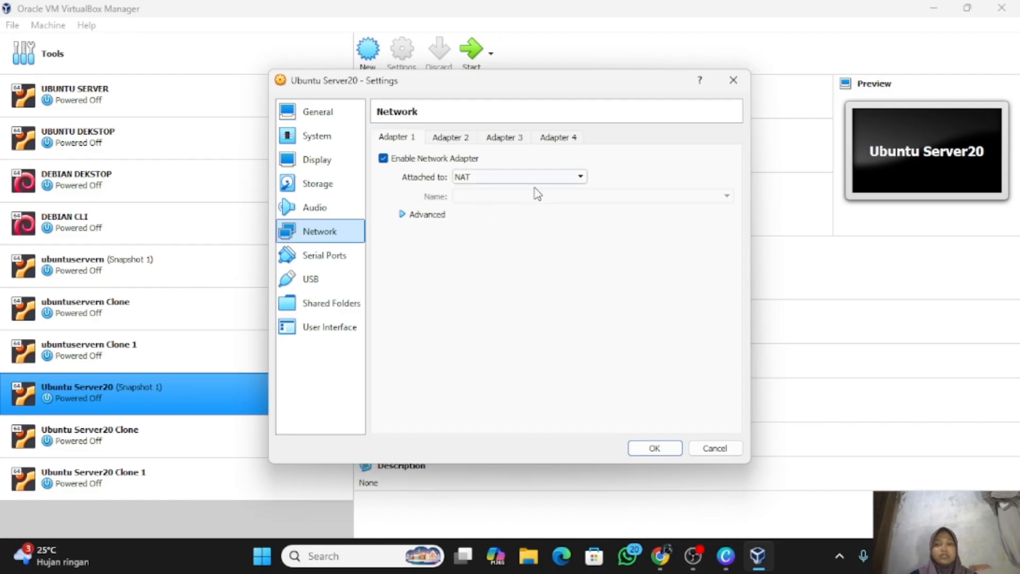
pyautogui.click(581, 178)
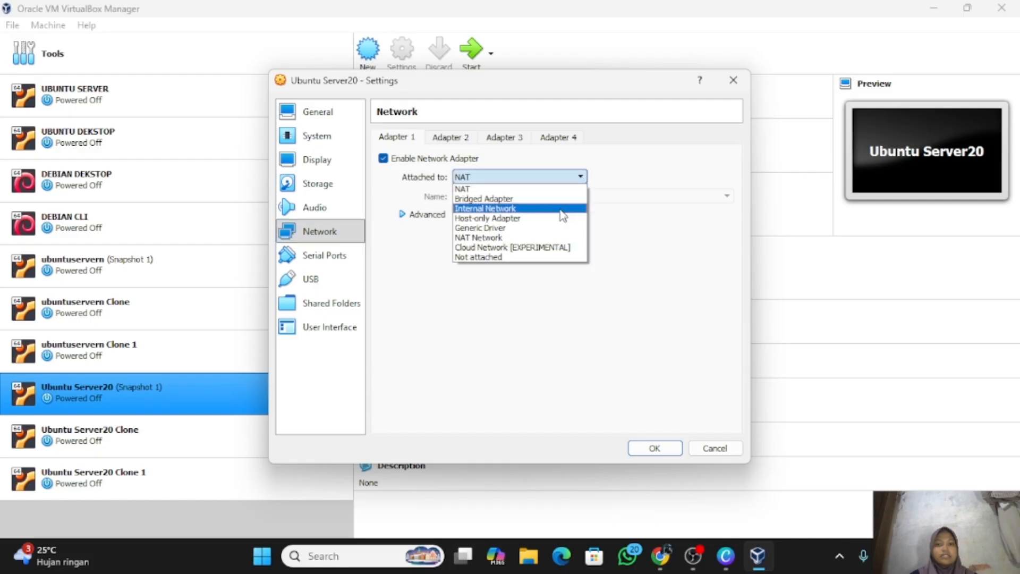
pyautogui.click(552, 240)
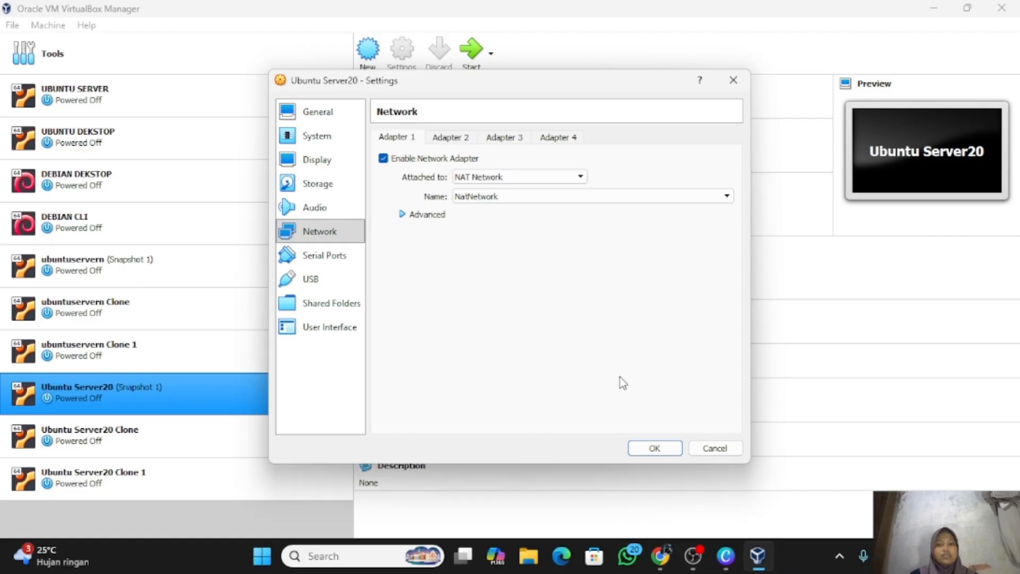
pyautogui.click(656, 447)
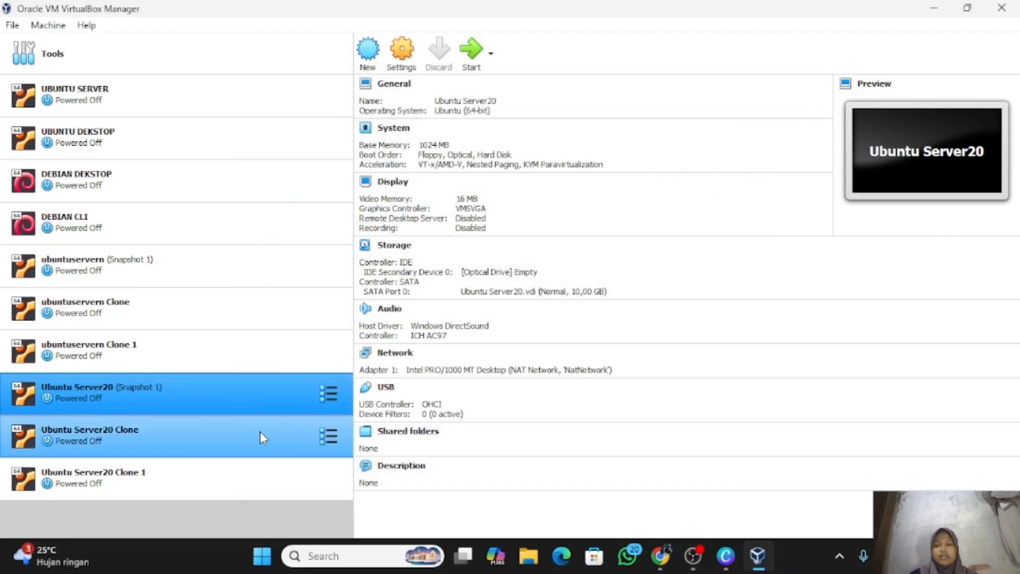
pyautogui.click(260, 433)
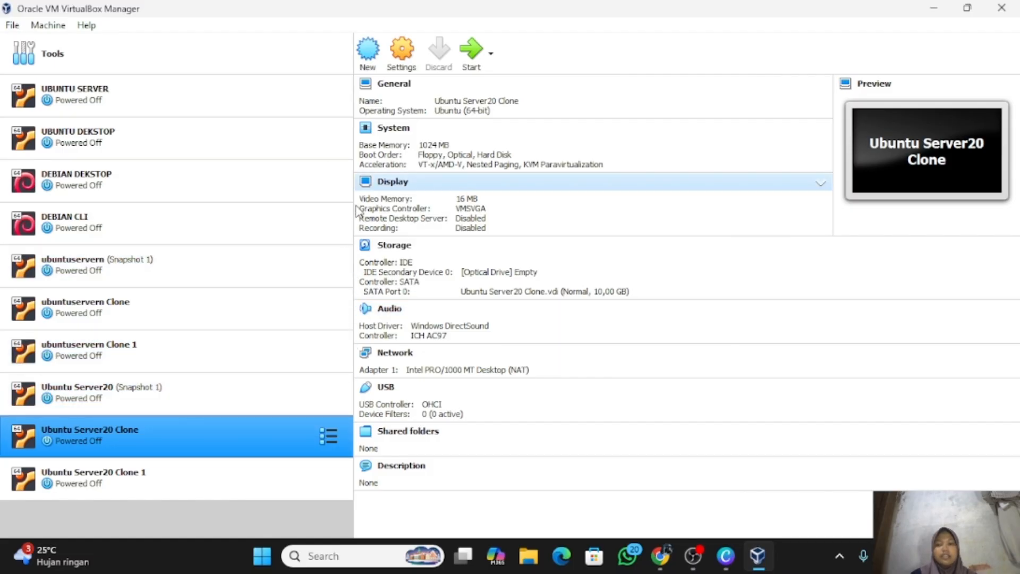
# Step: Attach Ubuntu Server20 Clone's Adapter 1 to NAT Network 'NatNetwork' and save
pyautogui.rightClick(300, 429)
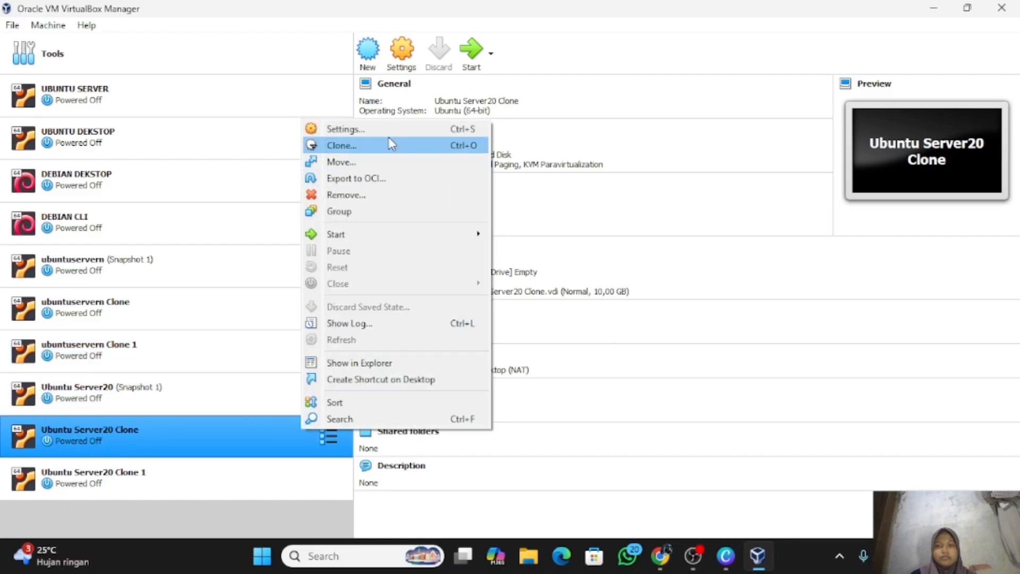
pyautogui.press('Escape')
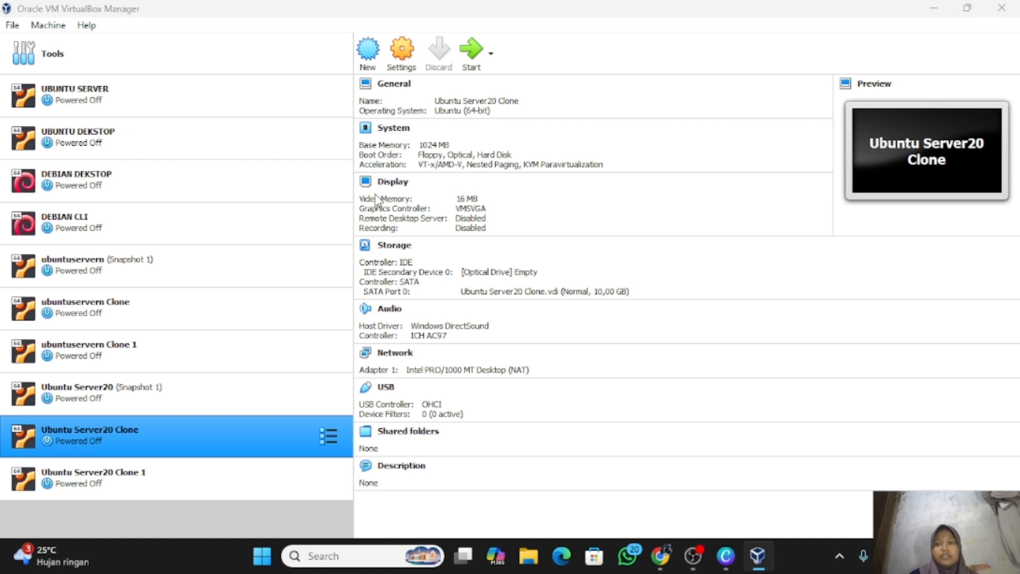
pyautogui.click(325, 231)
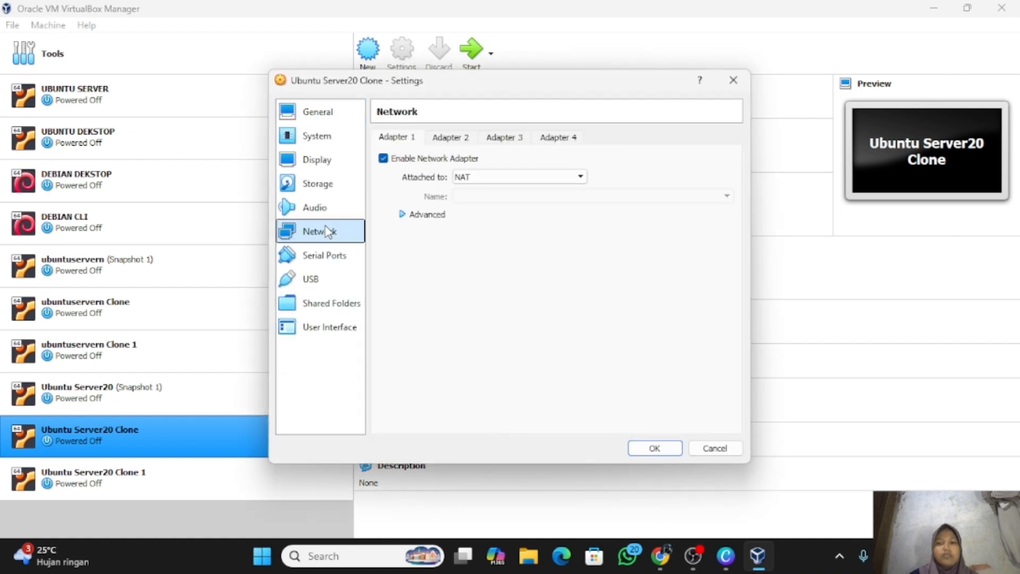
pyautogui.click(580, 181)
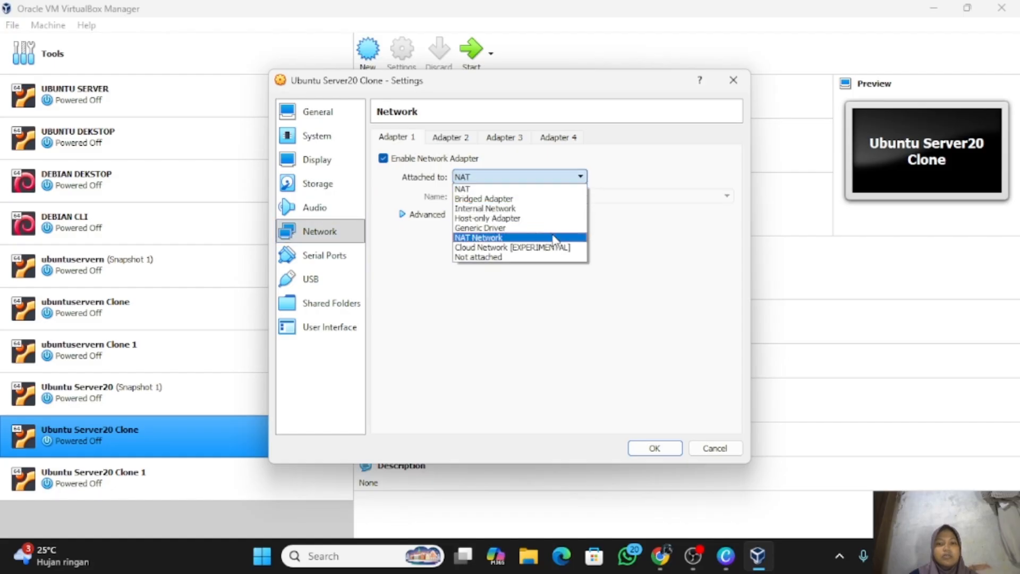
pyautogui.click(556, 238)
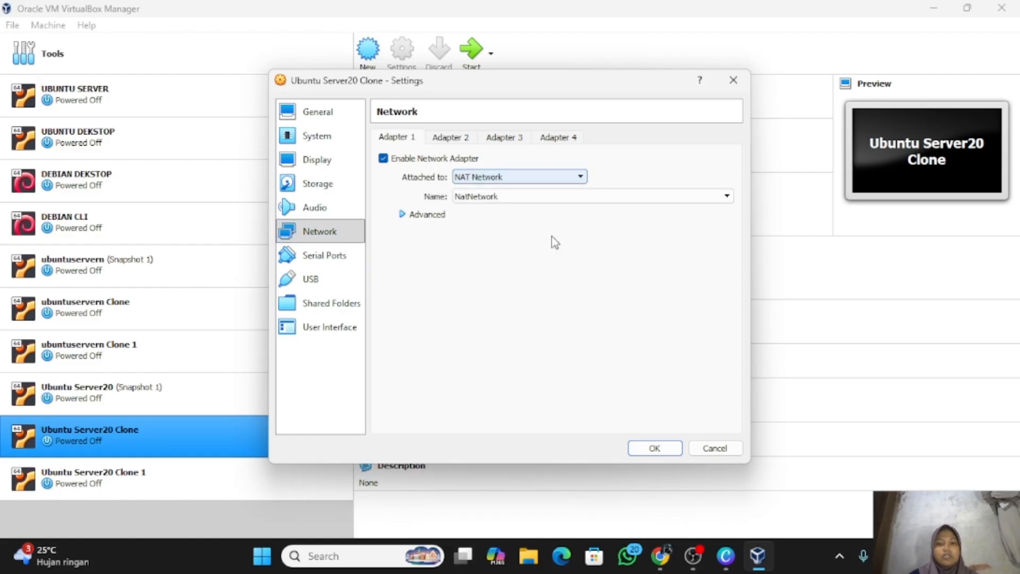
pyautogui.click(655, 447)
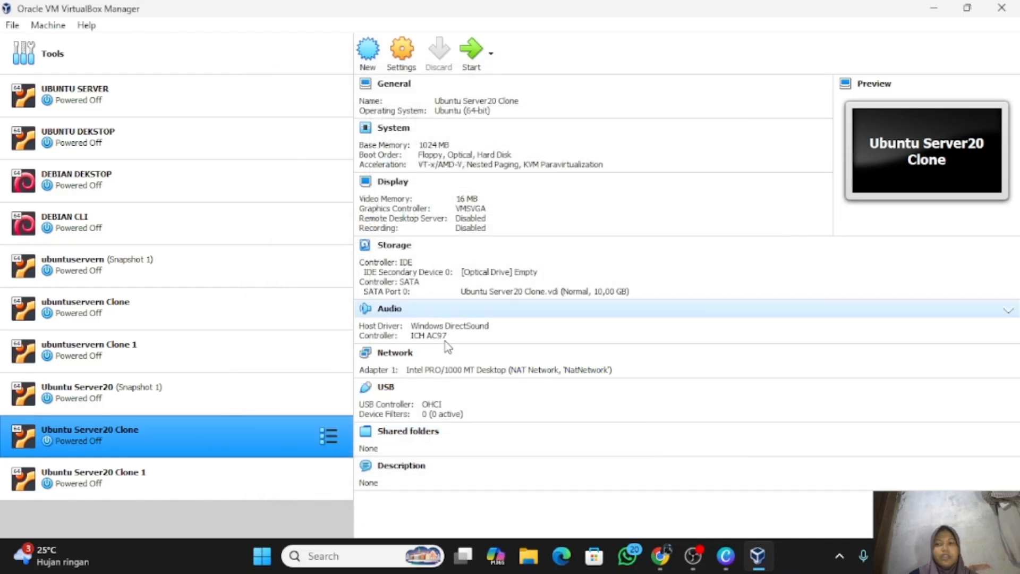
pyautogui.click(283, 388)
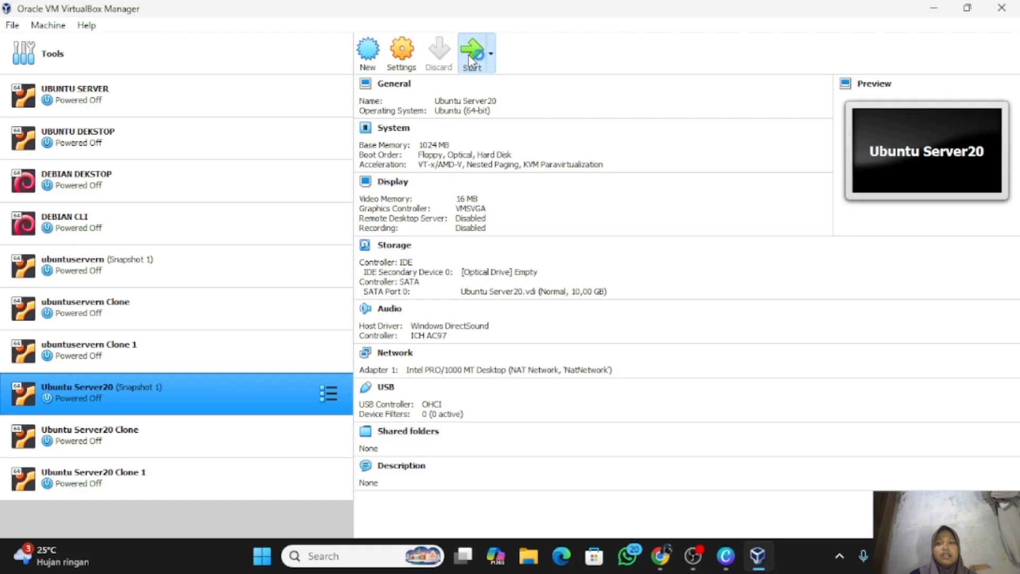
# Step: Start Ubuntu Server20 and its Clone together, restore the window and dismiss its info message
pyautogui.click(269, 437)
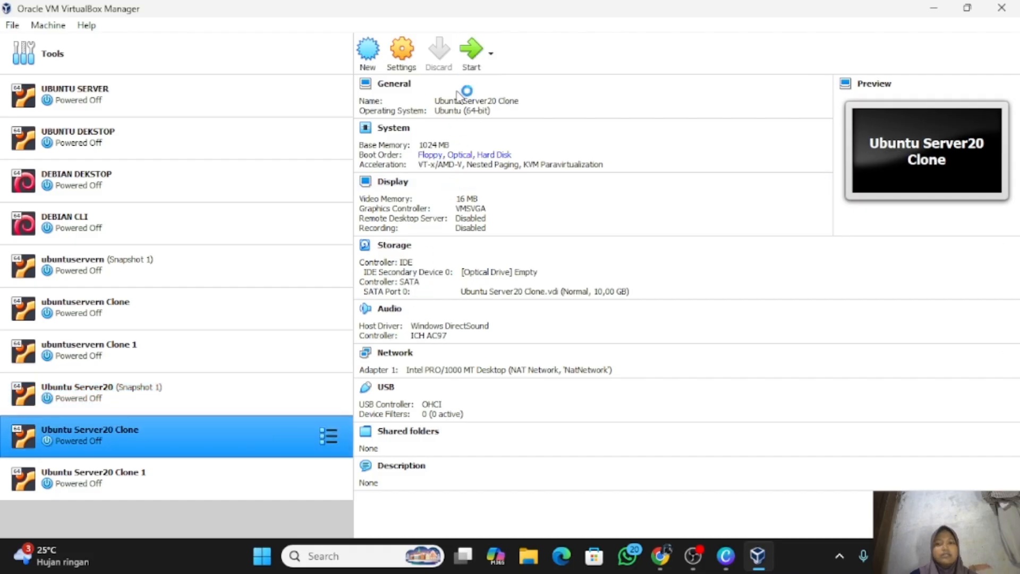
pyautogui.click(468, 56)
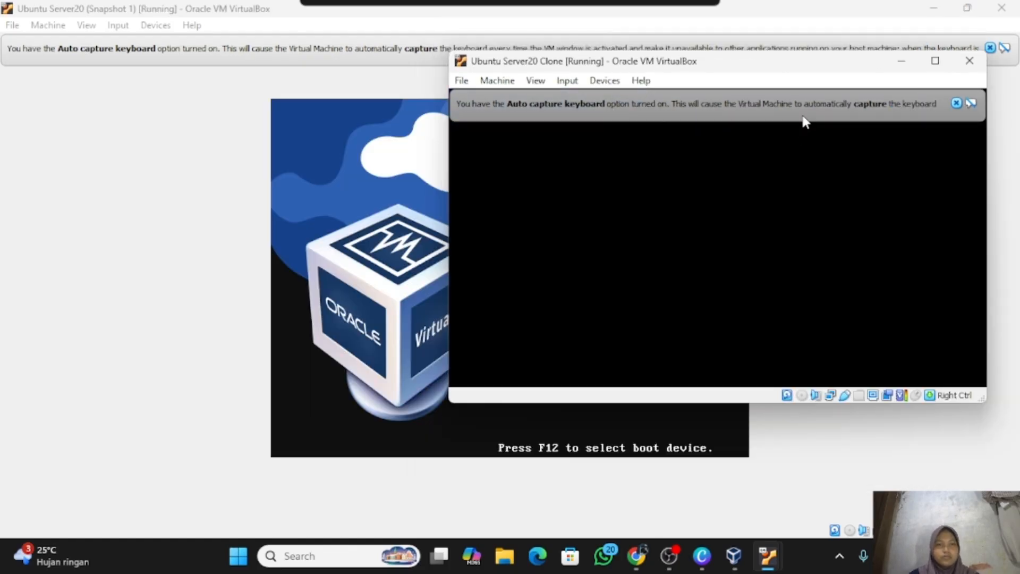
pyautogui.click(964, 9)
pyautogui.moveTo(330, 15); pyautogui.dragTo(338, 140)
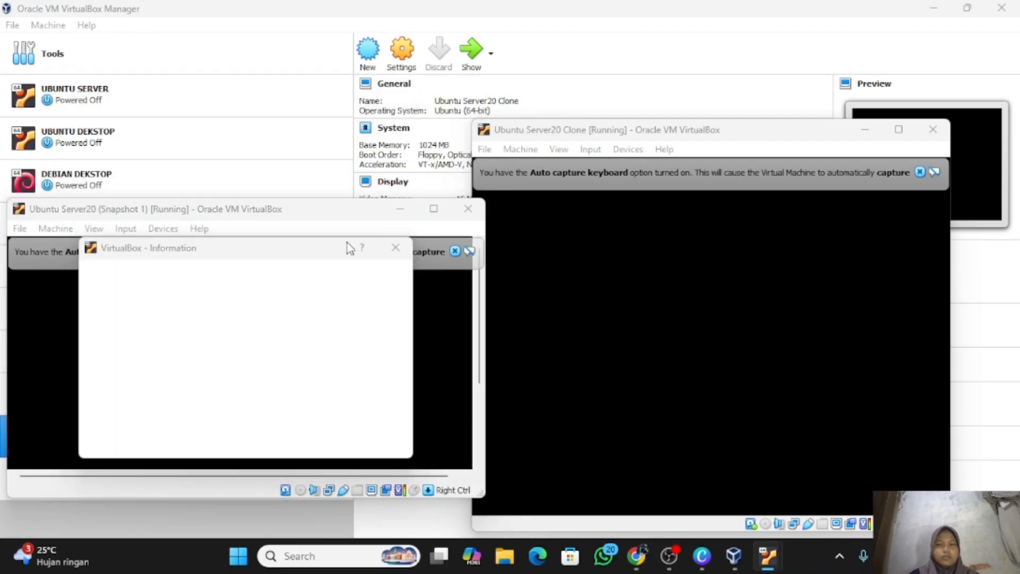
pyautogui.click(395, 247)
# Step: Position and size the Clone window beside Ubuntu Server20, clearing its info message
pyautogui.moveTo(310, 215); pyautogui.dragTo(321, 48)
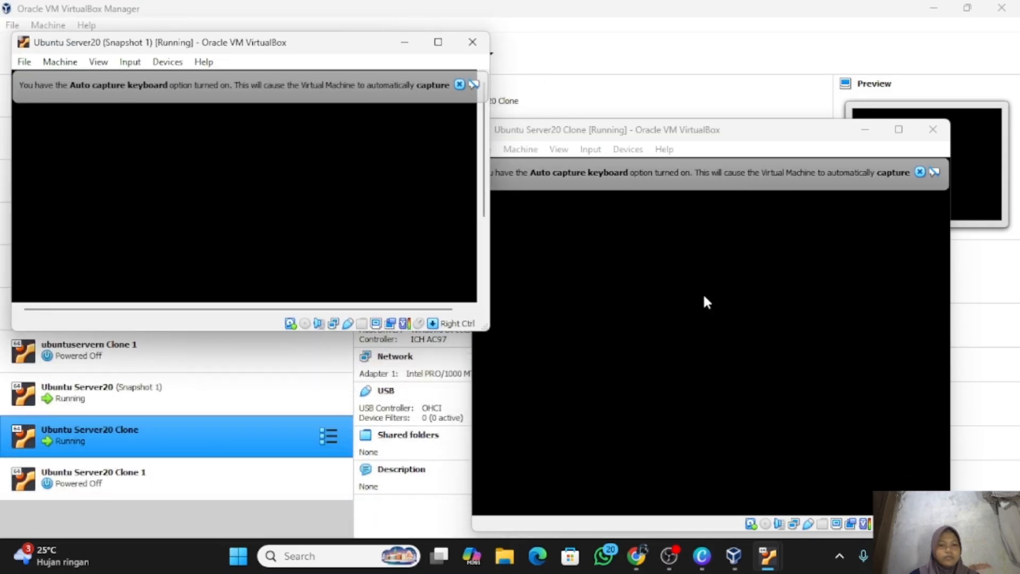
pyautogui.moveTo(706, 129); pyautogui.dragTo(707, 266)
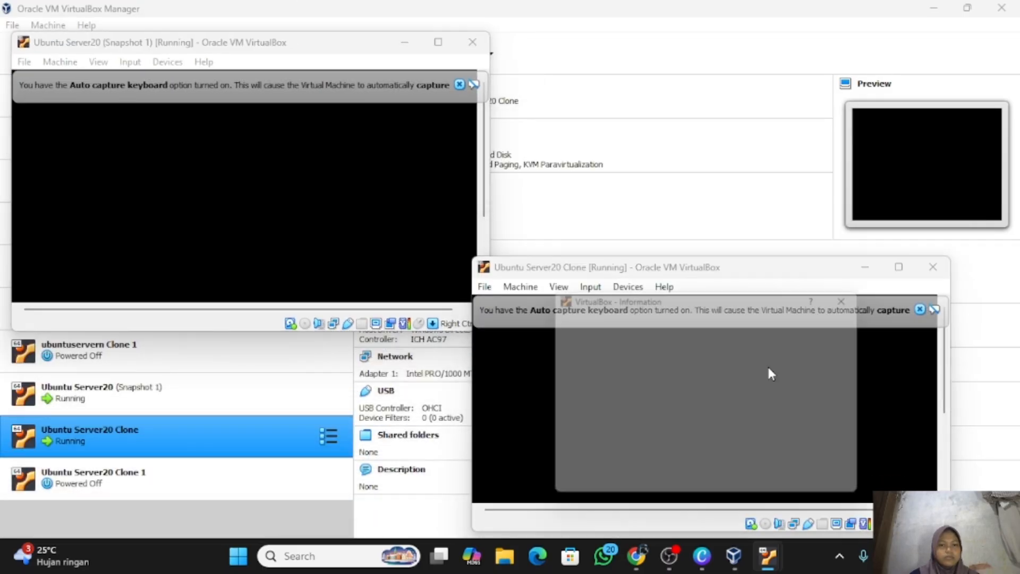
pyautogui.click(859, 291)
pyautogui.moveTo(770, 262)
pyautogui.mouseDown()
pyautogui.moveTo(797, 253)
pyautogui.moveTo(855, 134)
pyautogui.mouseUp()
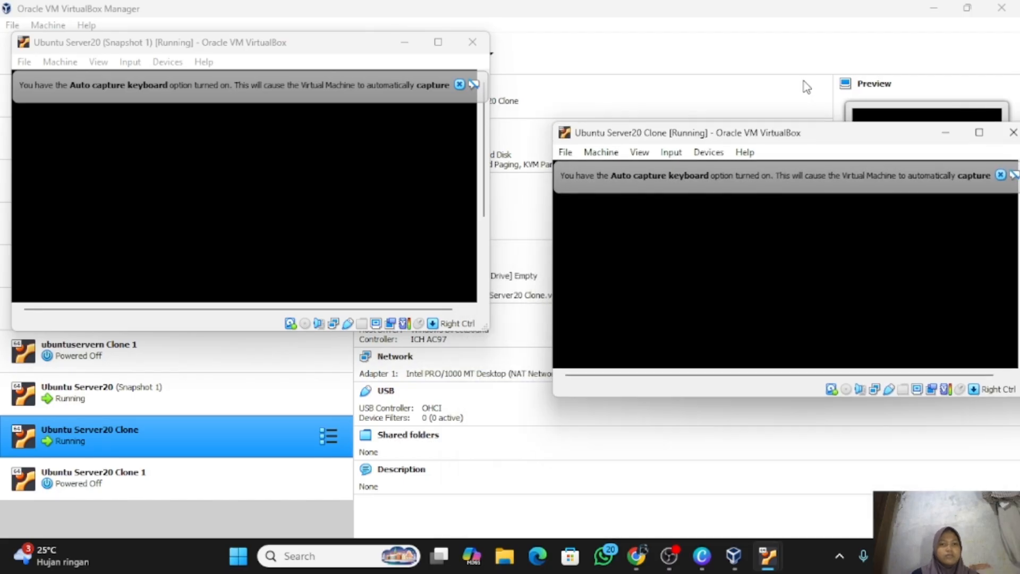
pyautogui.moveTo(806, 87)
pyautogui.mouseDown()
pyautogui.moveTo(773, 69)
pyautogui.moveTo(797, 75)
pyautogui.mouseUp()
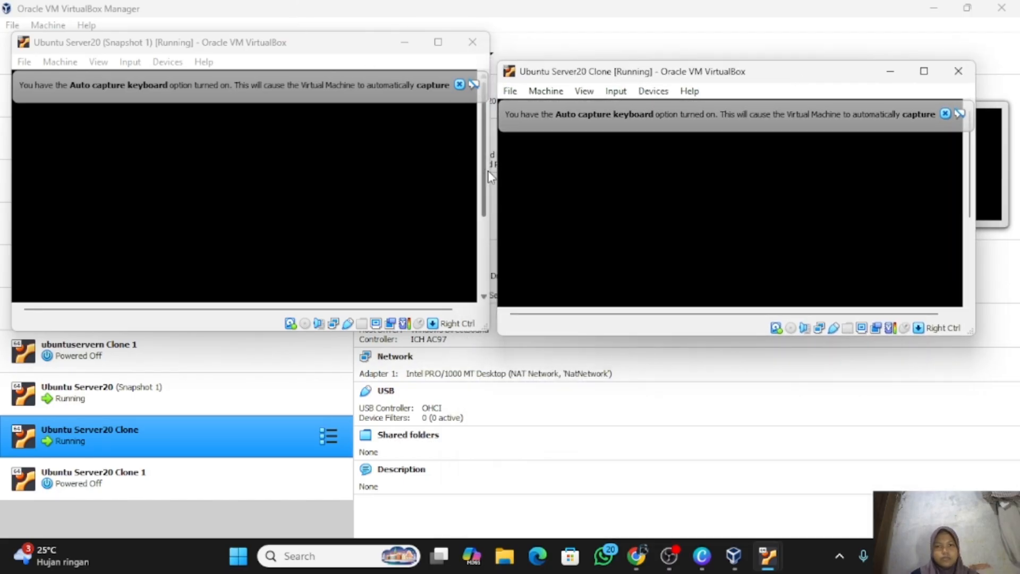
pyautogui.moveTo(497, 171)
pyautogui.mouseDown()
pyautogui.moveTo(482, 170)
pyautogui.moveTo(512, 179)
pyautogui.moveTo(484, 167)
pyautogui.mouseUp()
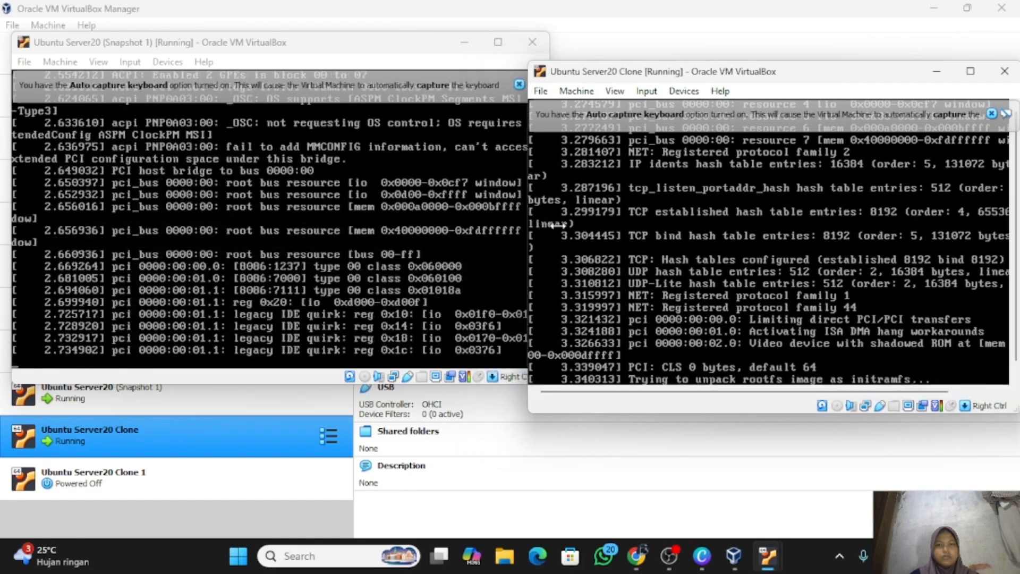
# Step: Narrow and reposition both VM windows so they sit side by side while booting
pyautogui.moveTo(558, 226); pyautogui.dragTo(638, 224)
pyautogui.moveTo(548, 205); pyautogui.dragTo(361, 206)
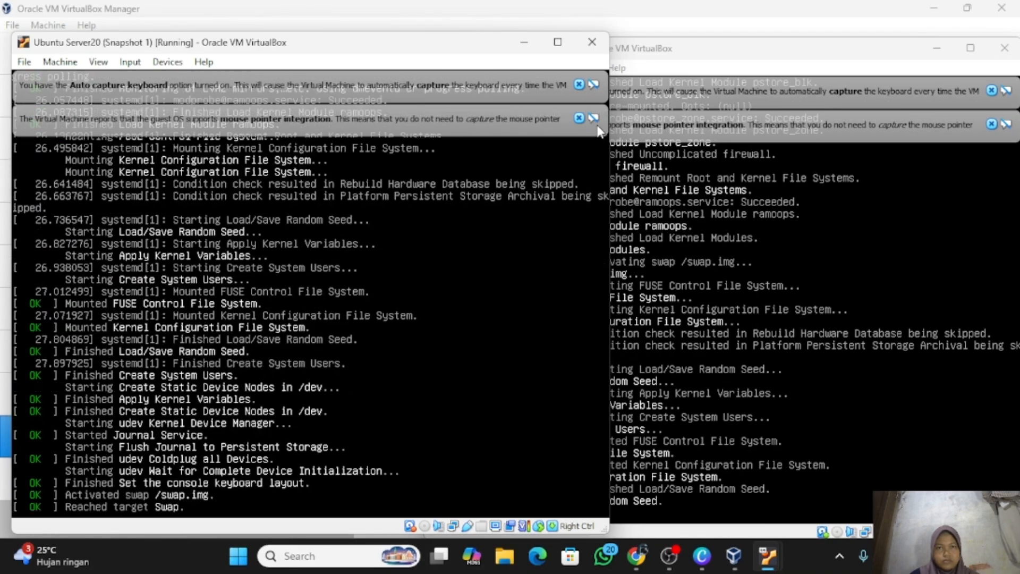
pyautogui.moveTo(610, 80); pyautogui.dragTo(391, 83)
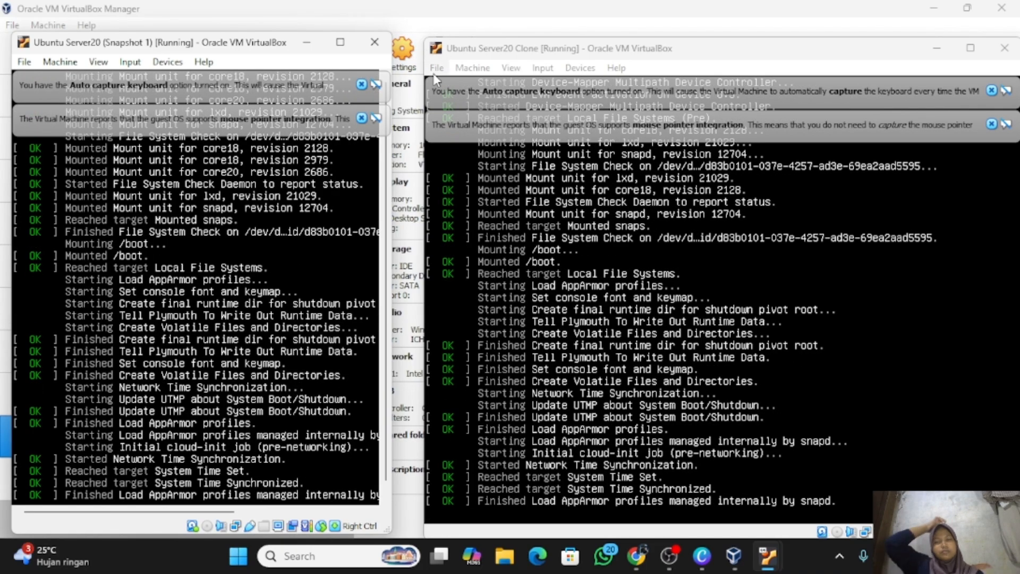
pyautogui.moveTo(426, 71); pyautogui.dragTo(459, 70)
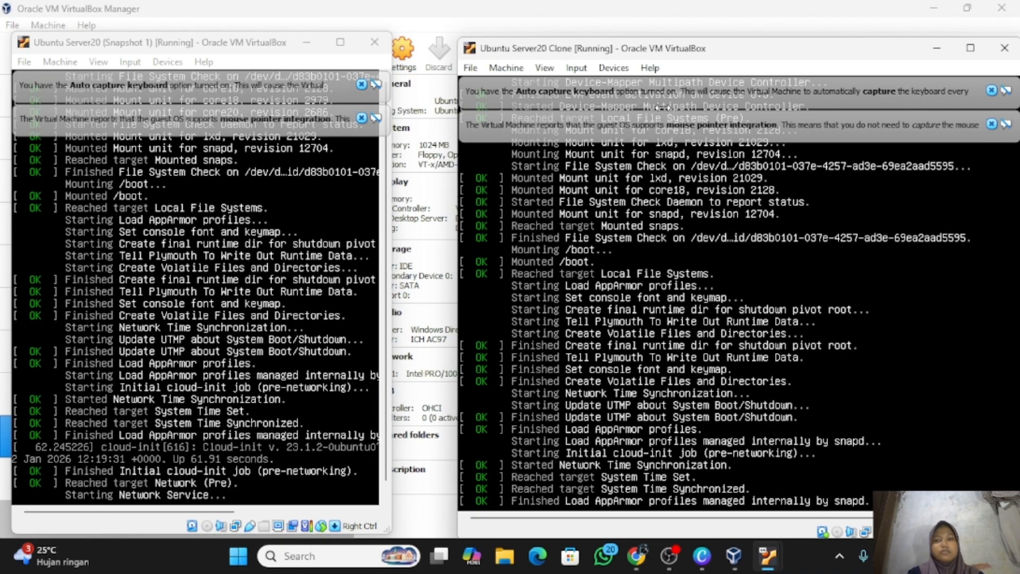
pyautogui.moveTo(663, 107); pyautogui.dragTo(786, 109)
pyautogui.moveTo(912, 49)
pyautogui.mouseDown()
pyautogui.moveTo(604, 65)
pyautogui.moveTo(538, 42)
pyautogui.mouseUp()
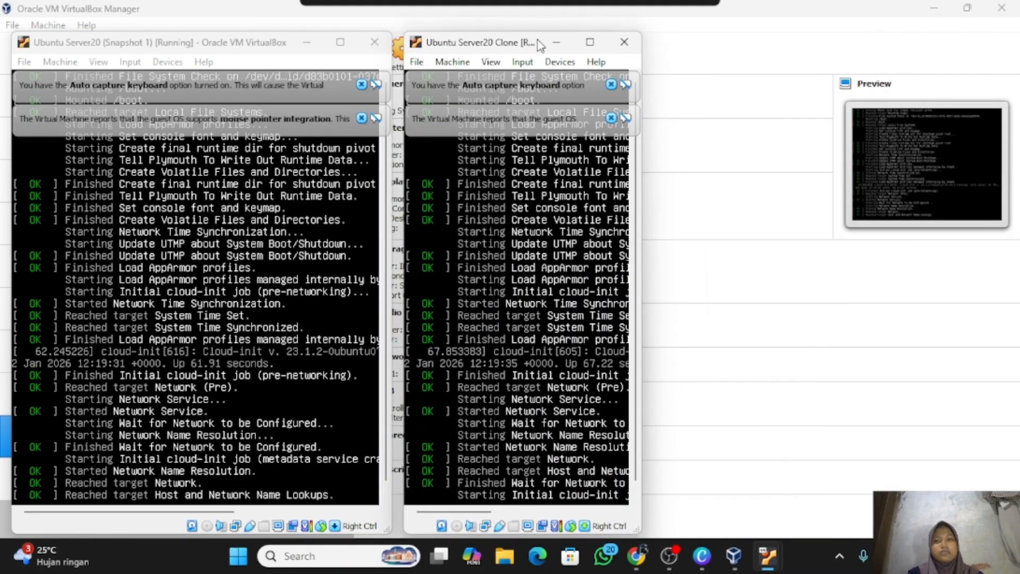
pyautogui.moveTo(641, 79); pyautogui.dragTo(771, 80)
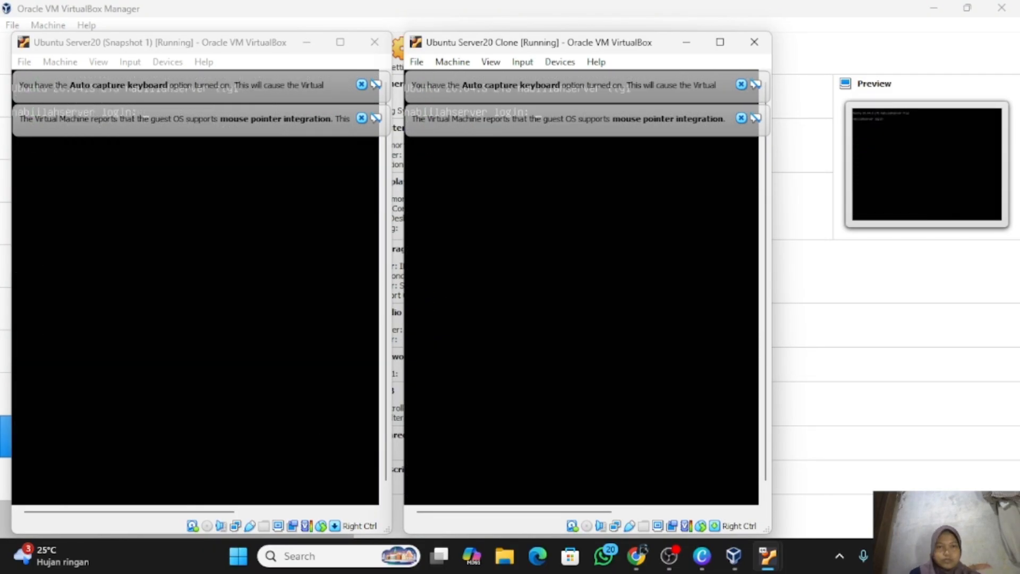
# Step: Close the notification banners covering both the Clone and Snapshot 1 consoles
pyautogui.click(741, 118)
pyautogui.click(742, 84)
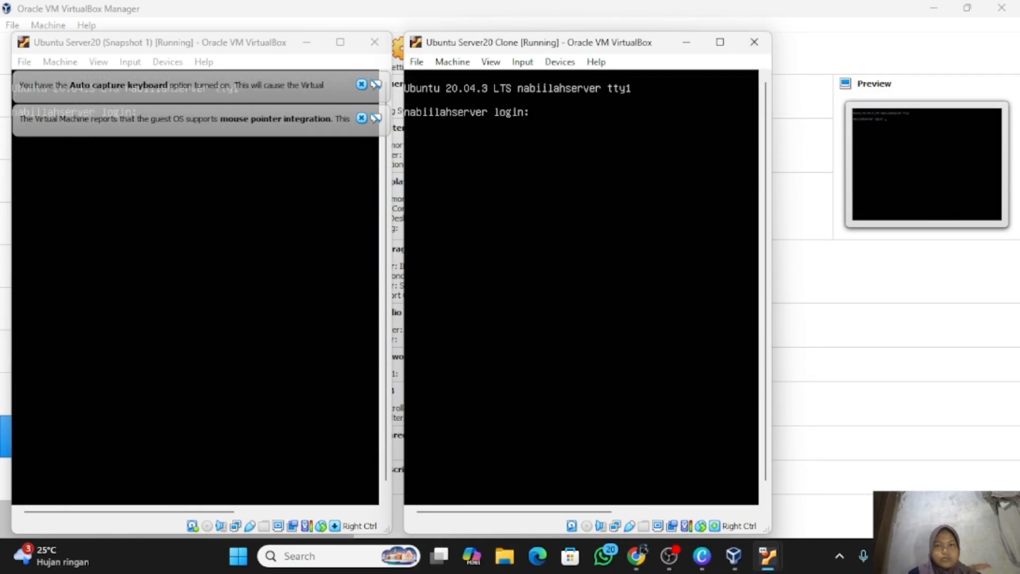
pyautogui.click(361, 118)
pyautogui.click(362, 84)
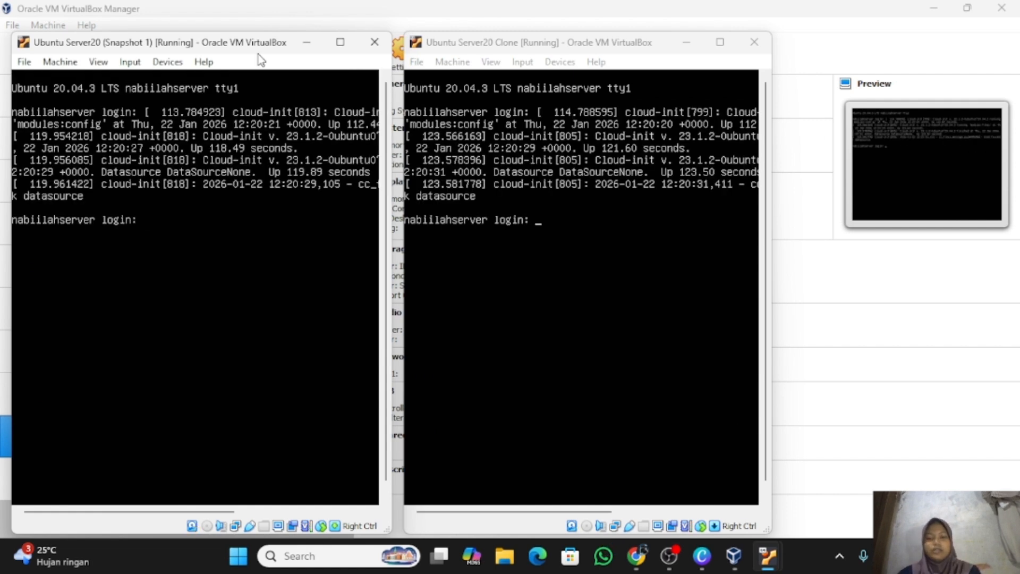
# Step: Log in to Ubuntu Server20 and run 'ip address', showing enp0s3 at 10.0.2.4/24
pyautogui.write('nab')
pyautogui.write('ii')
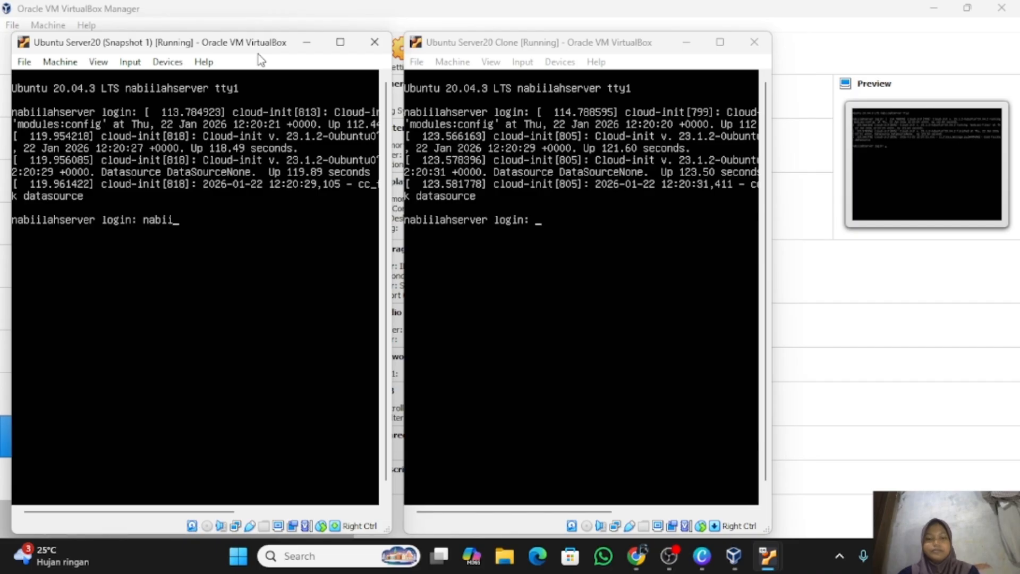
pyautogui.write('lahaura')
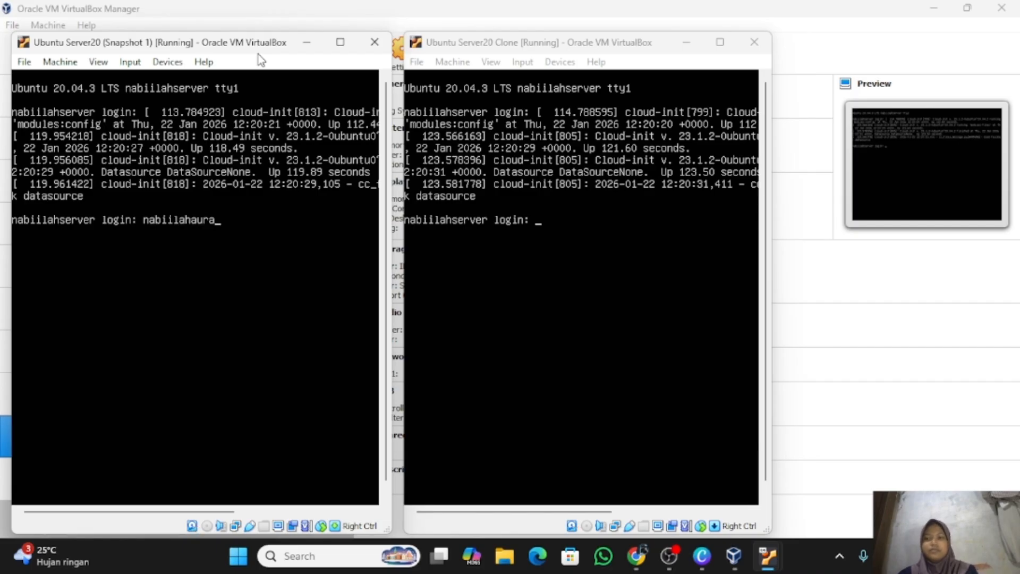
pyautogui.press('Return')
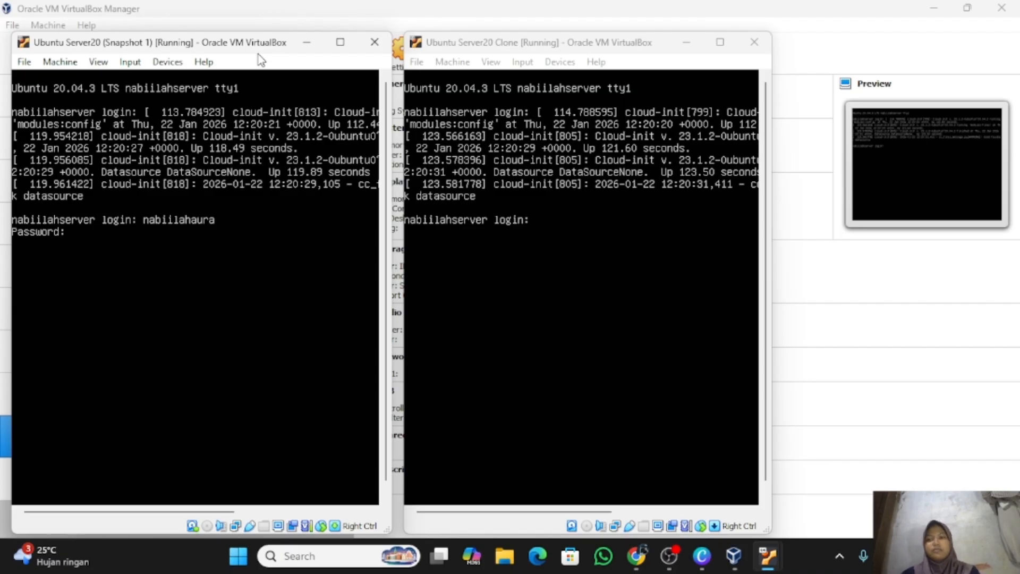
pyautogui.press('Return')
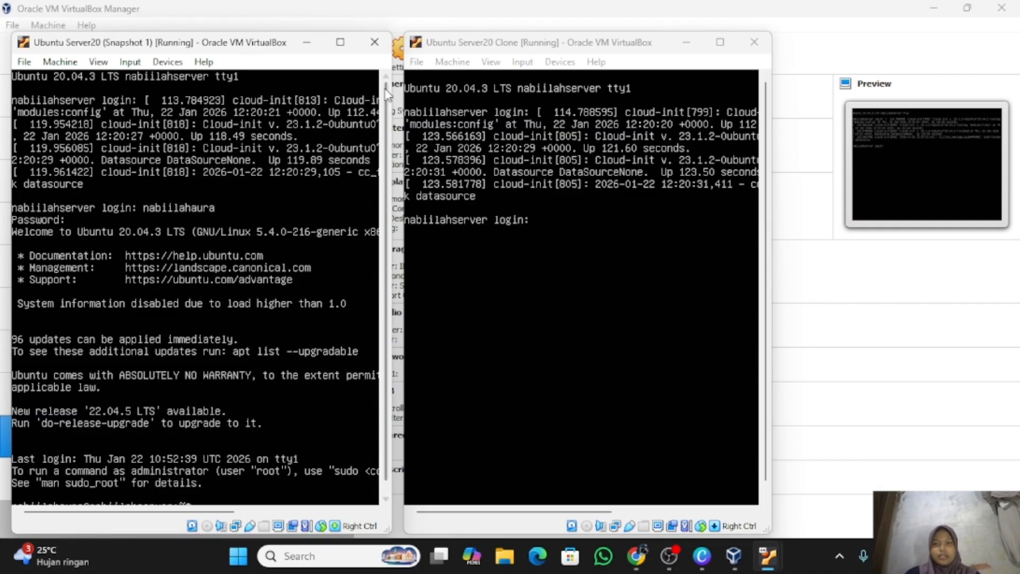
pyautogui.scroll(-1, 388, 91)
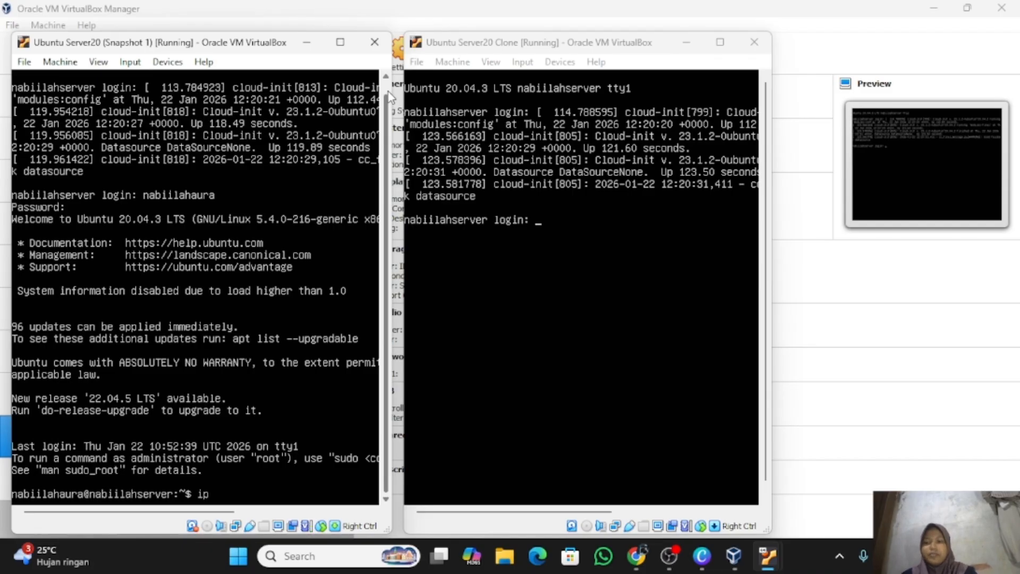
pyautogui.write('addres')
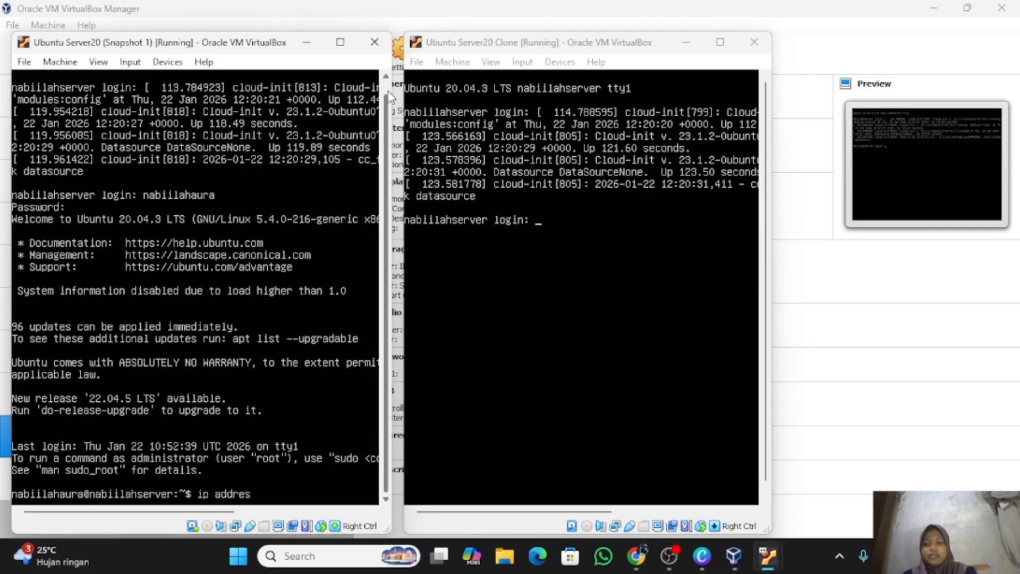
pyautogui.write('s')
pyautogui.press('Return')
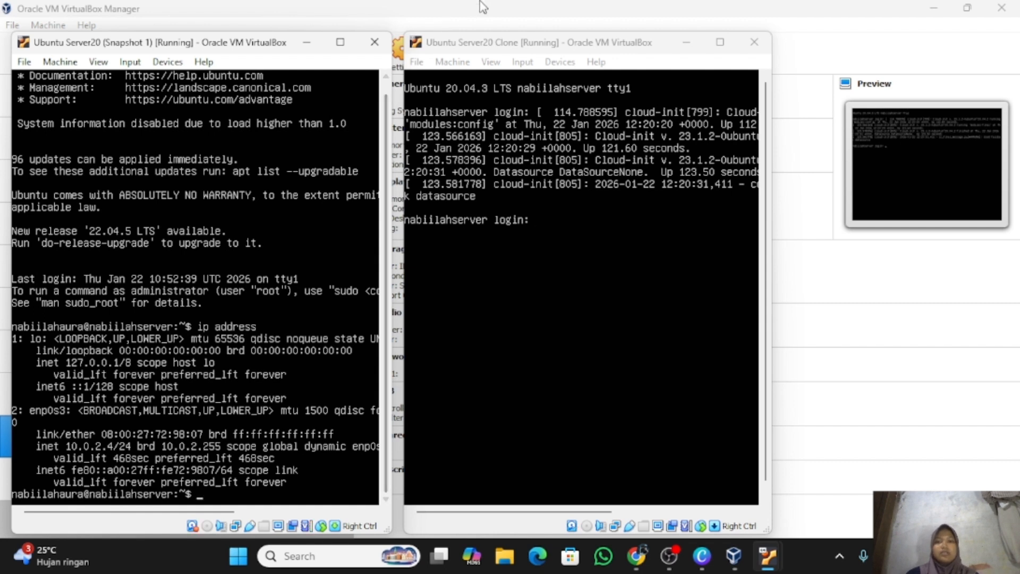
# Step: Log in to the Clone server and run 'ip address', showing enp0s3 on 10.0.2.0/24
pyautogui.click(632, 56)
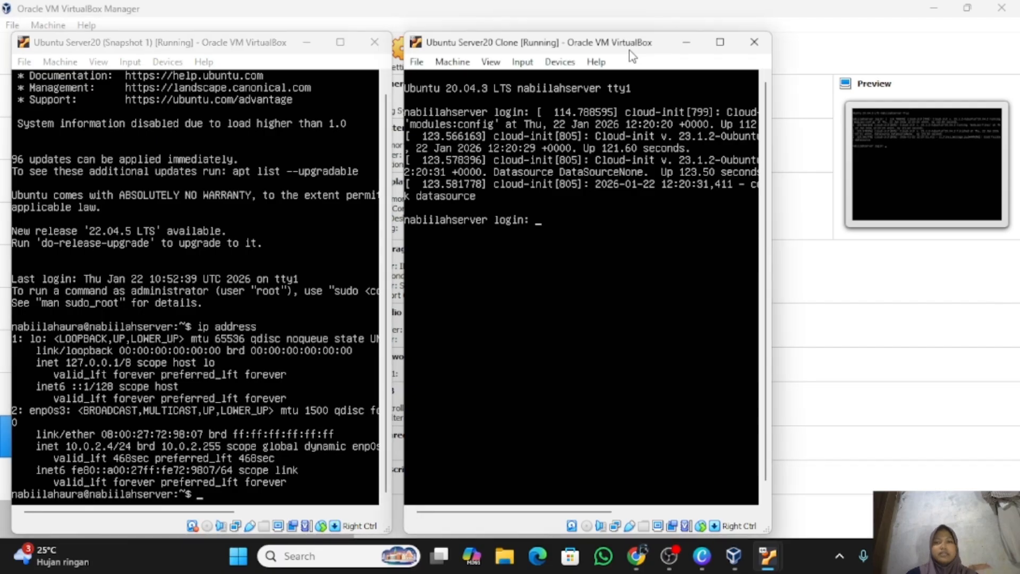
pyautogui.write('n')
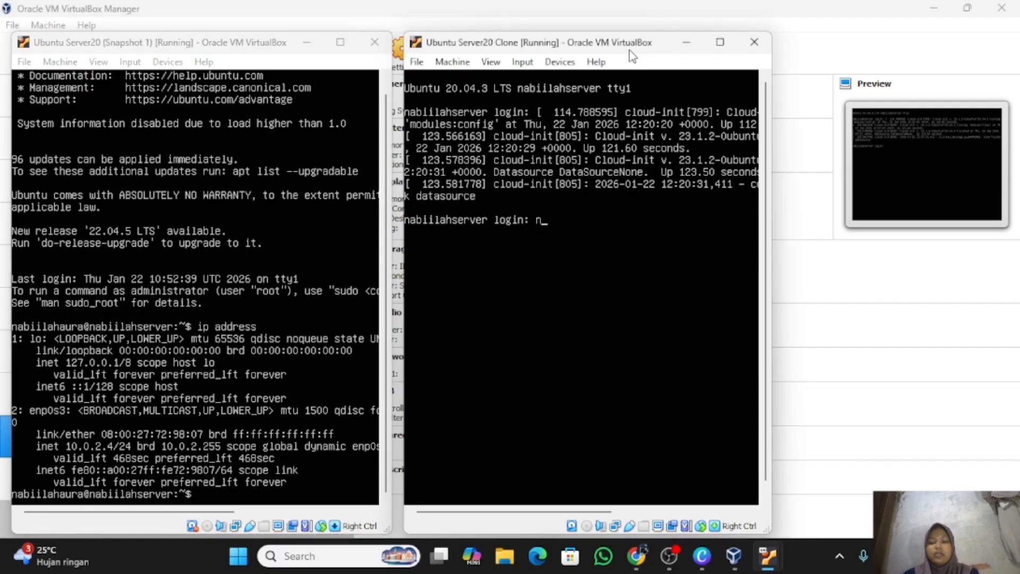
pyautogui.write('abiilahau')
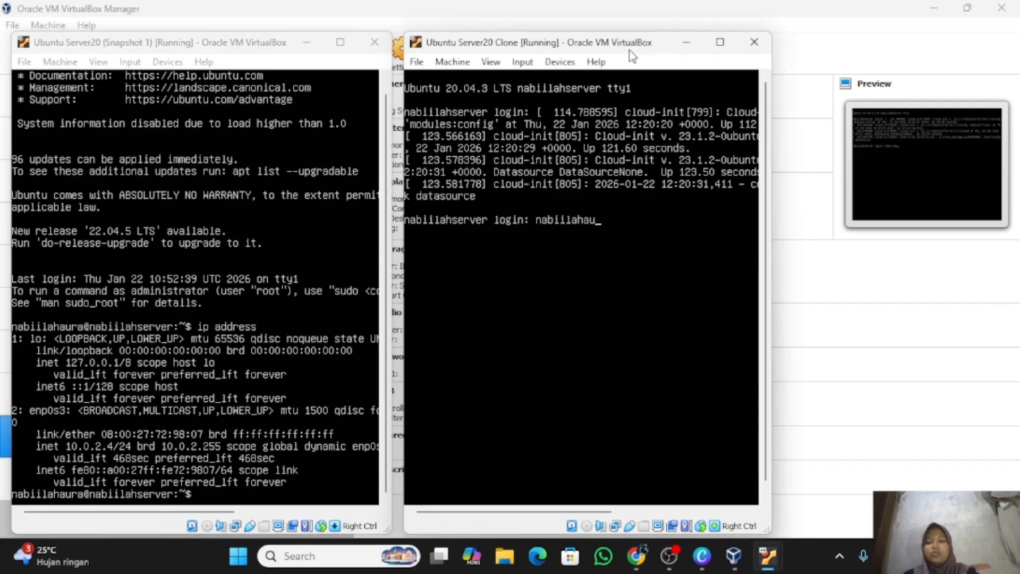
pyautogui.write('ra')
pyautogui.press('Return')
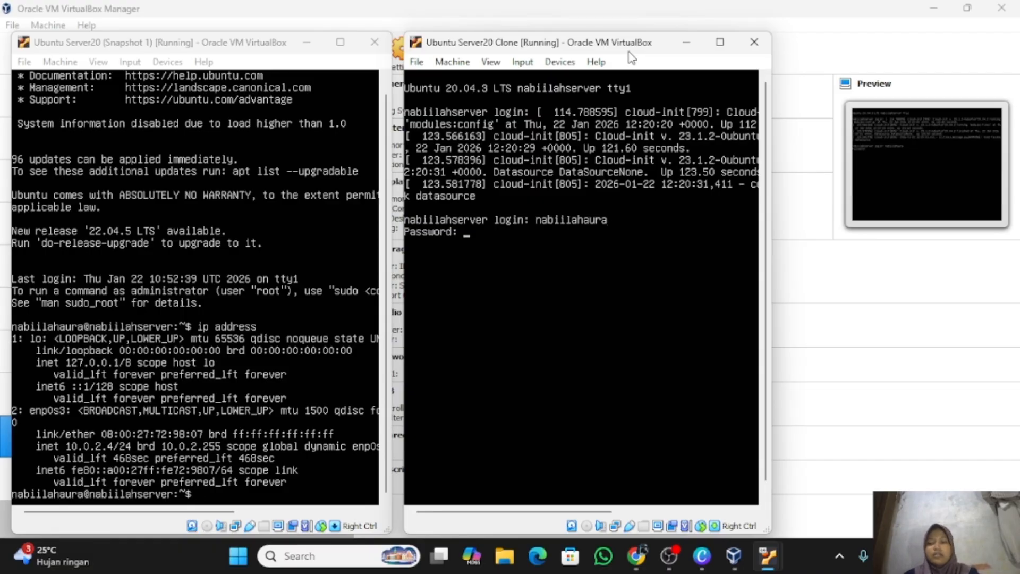
pyautogui.press('Return')
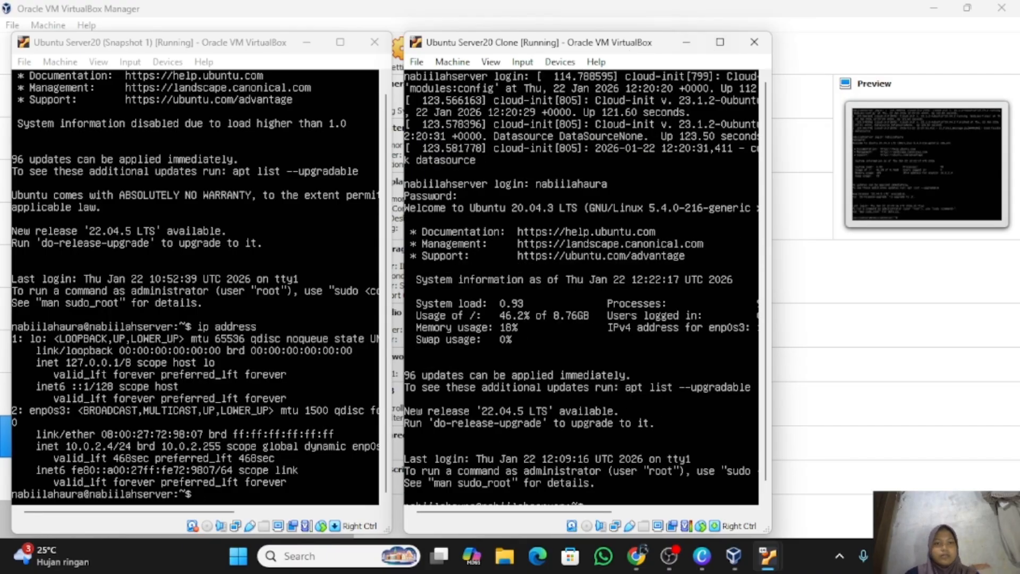
pyautogui.scroll(-1, 769, 94)
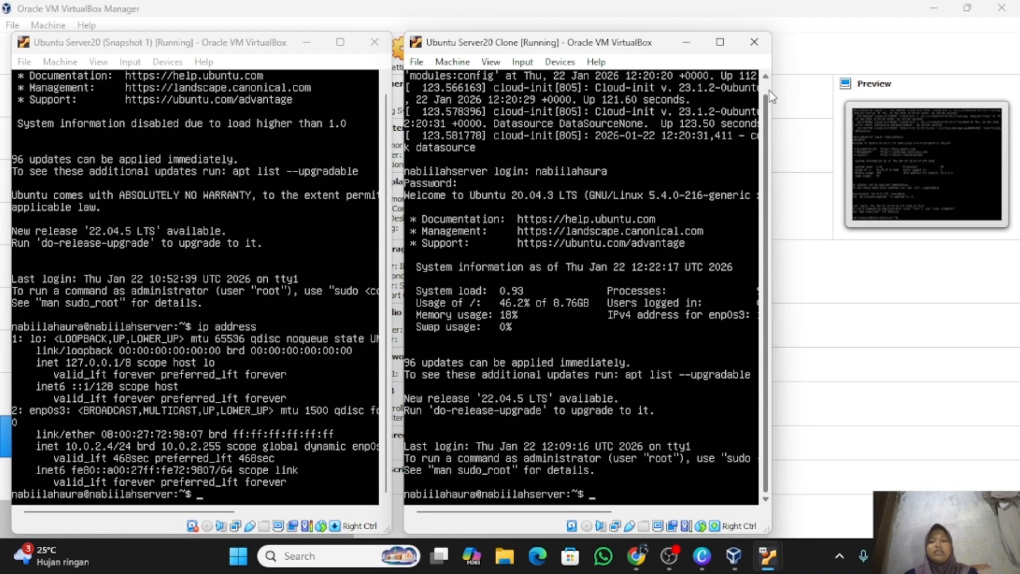
pyautogui.write('p a')
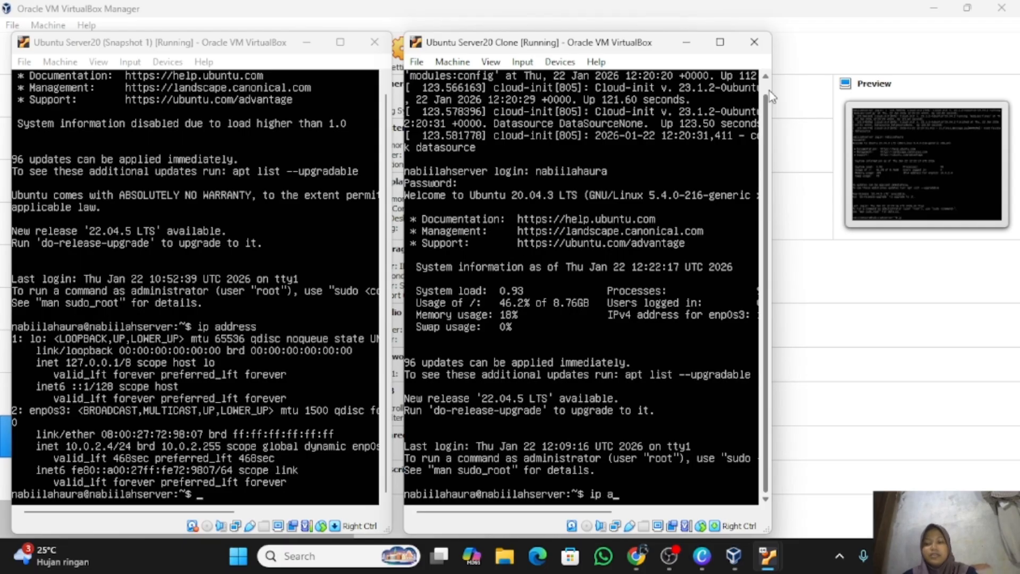
pyautogui.write('ddress')
pyautogui.press('Return')
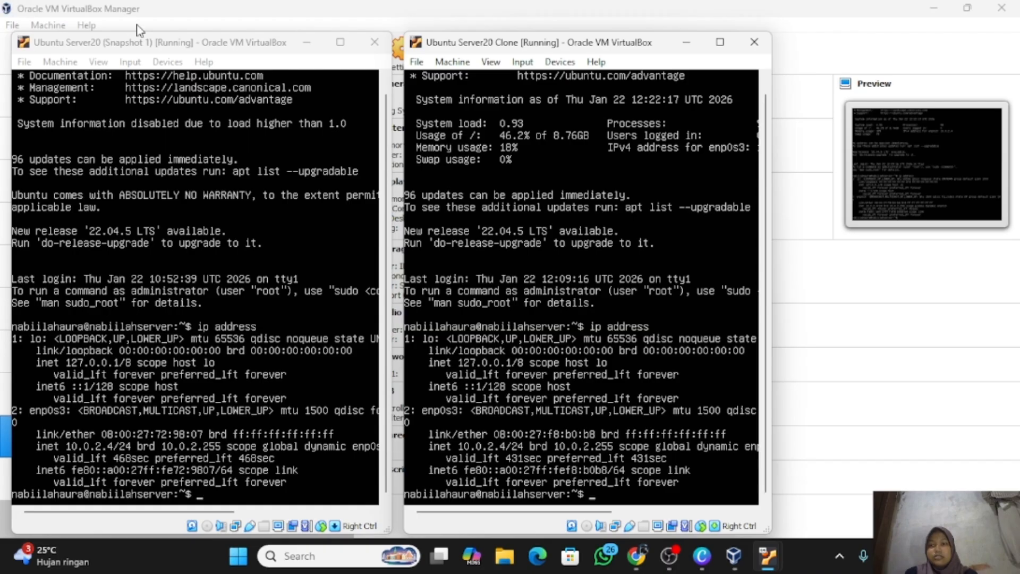
pyautogui.click(175, 49)
pyautogui.write('sudo')
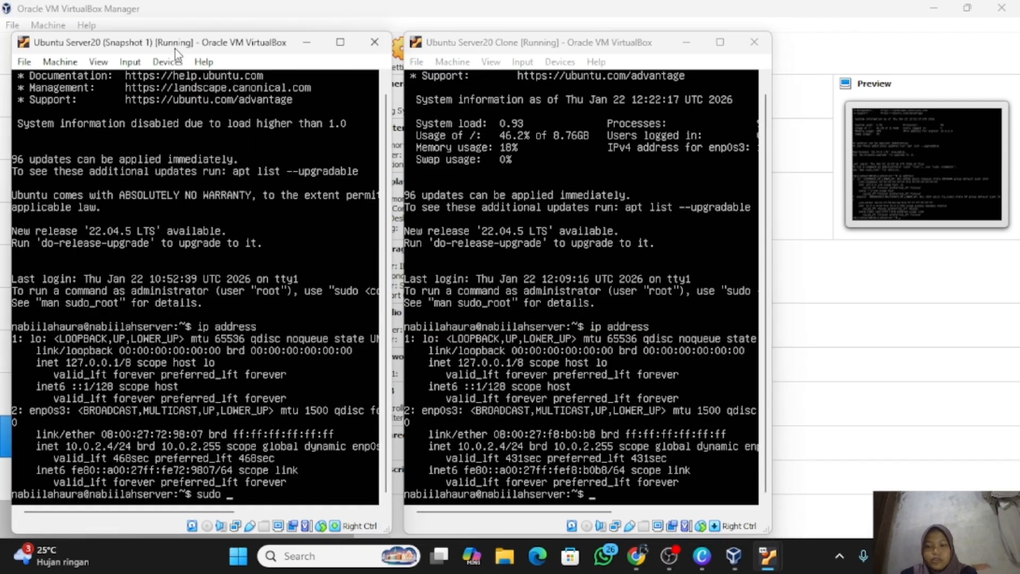
pyautogui.write(' dhc')
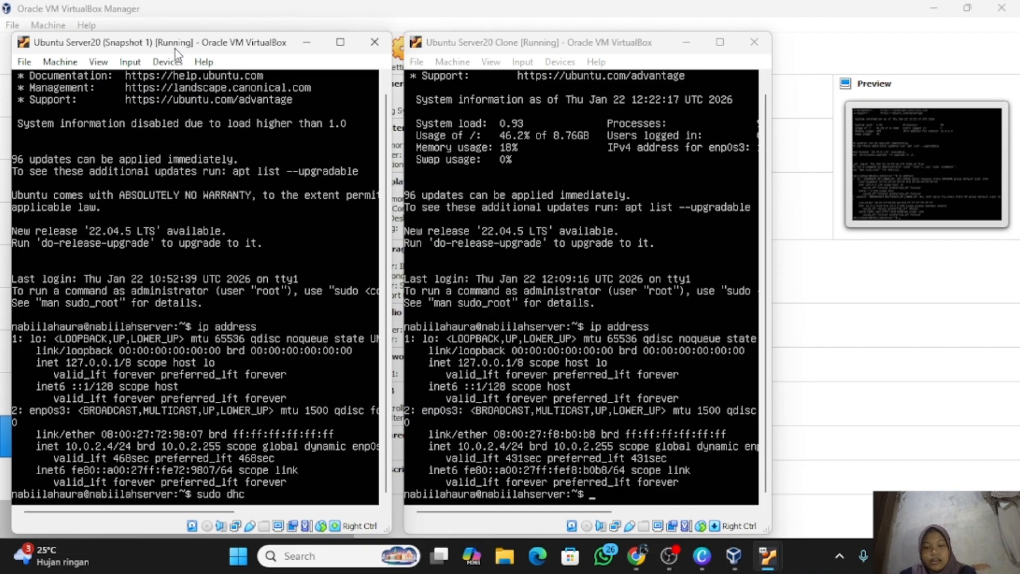
pyautogui.write('lient -')
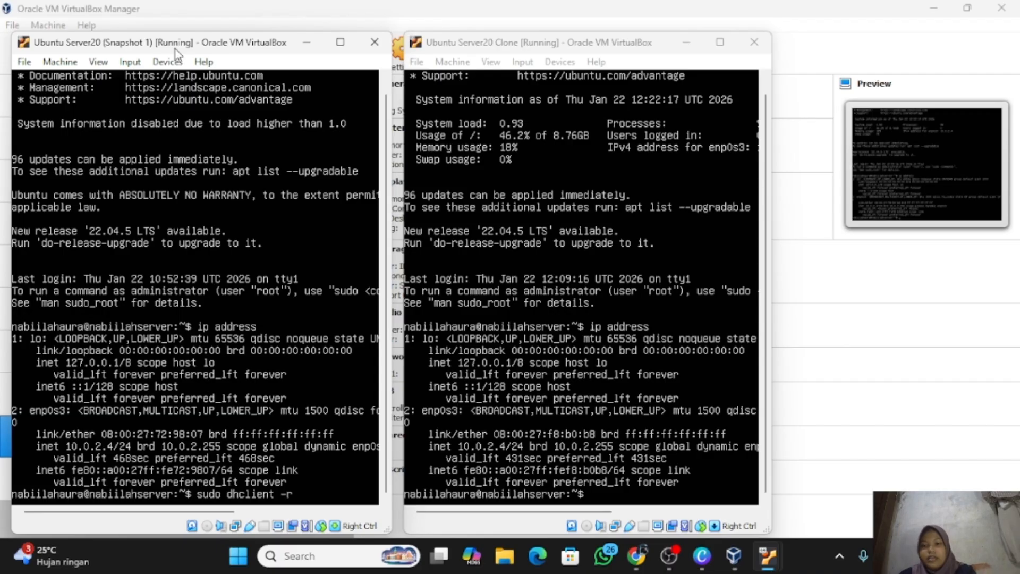
pyautogui.write('r enp0se')
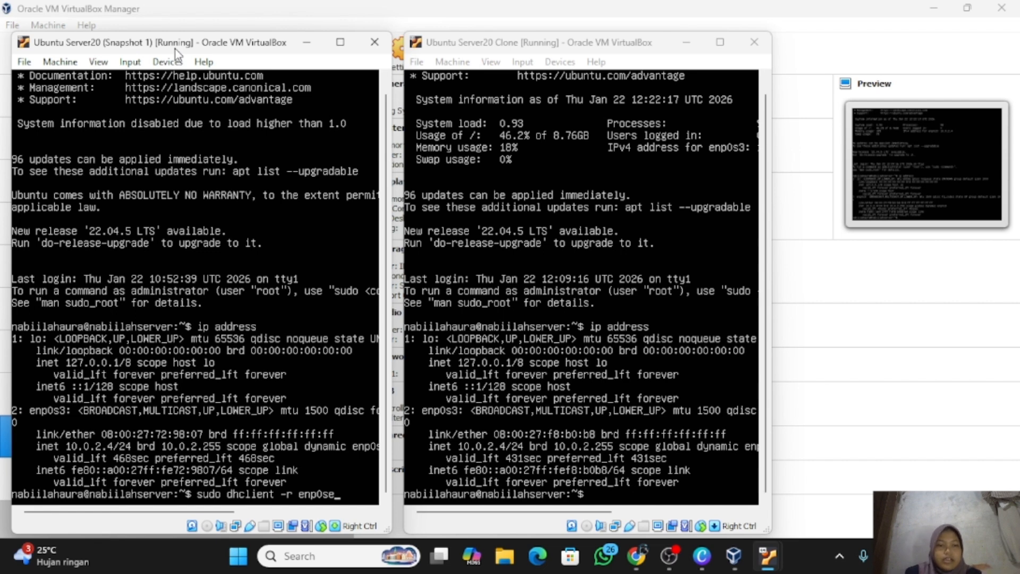
pyautogui.press('BackSpace')
pyautogui.write('3')
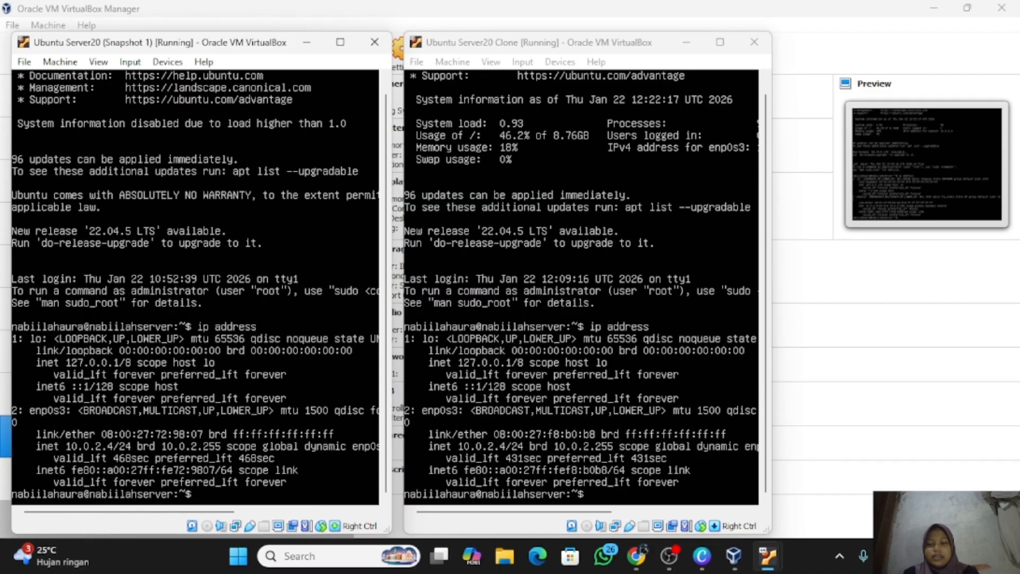
pyautogui.write('sudo dhclient')
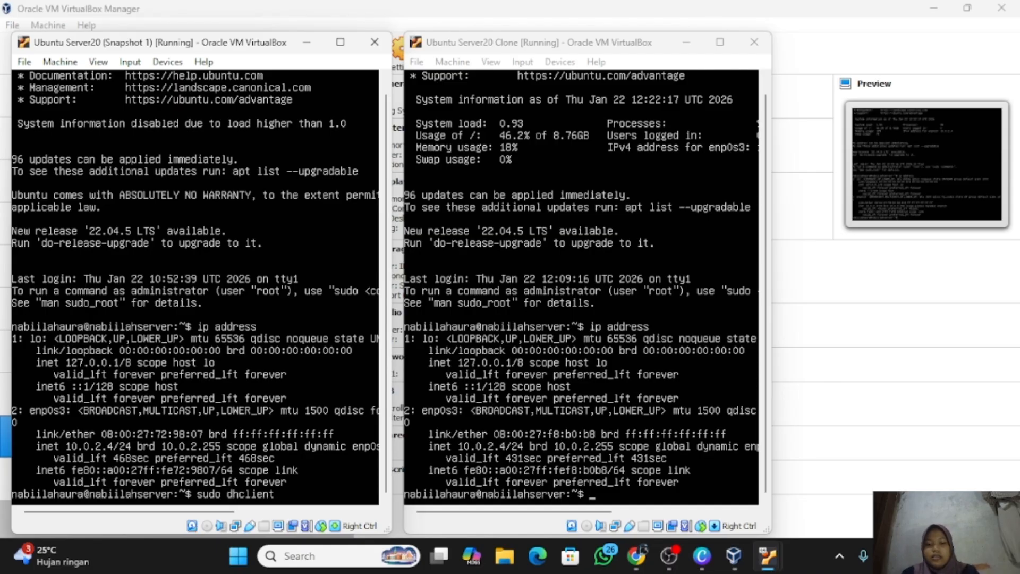
pyautogui.write(' enp')
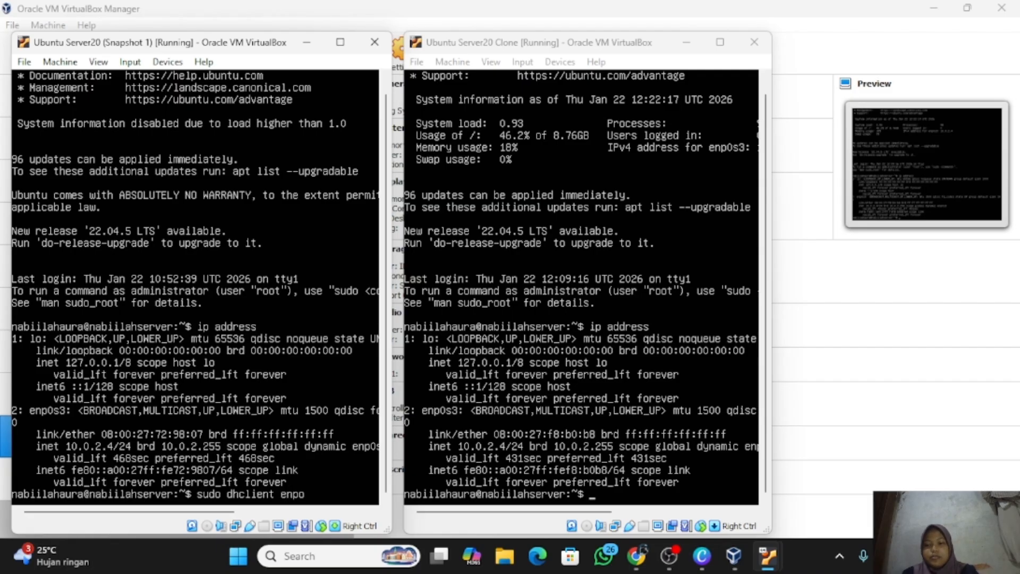
pyautogui.write('o')
pyautogui.press('BackSpace')
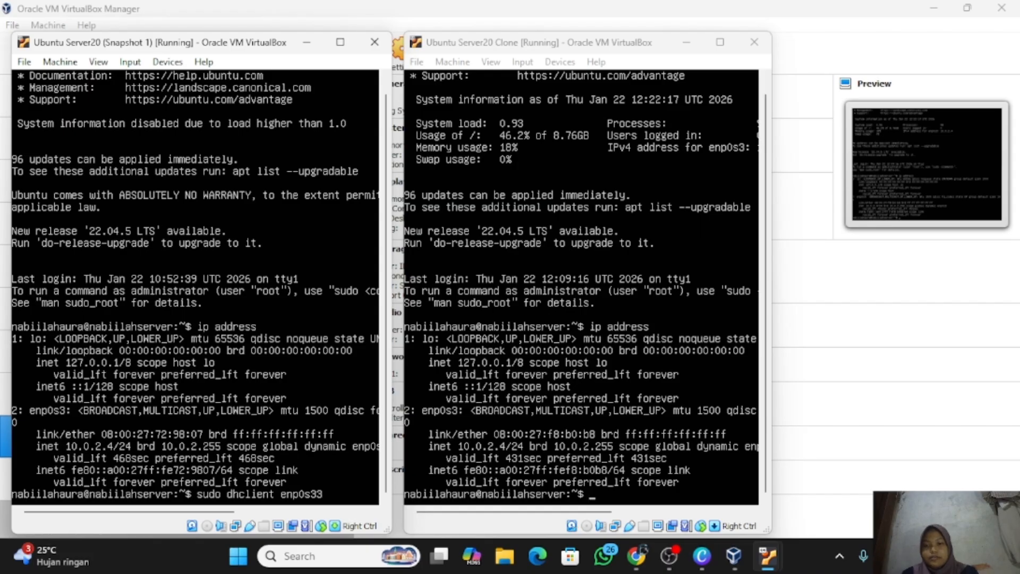
pyautogui.press('Down')
pyautogui.press('Down')
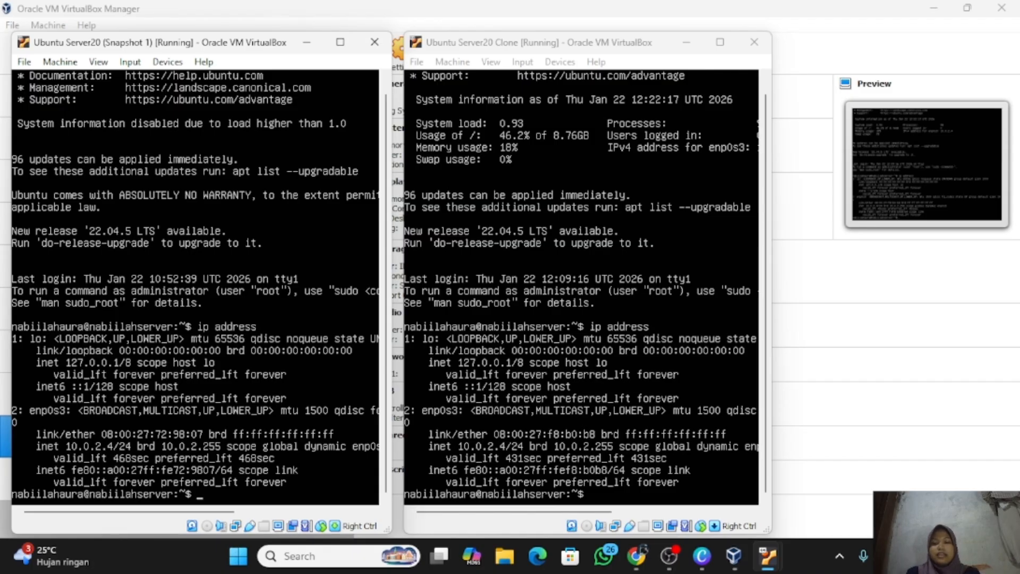
# Step: Ping 127.0.0.1 on the Snapshot 1 VM and stop after 16 replies with 0% loss
pyautogui.write('ping')
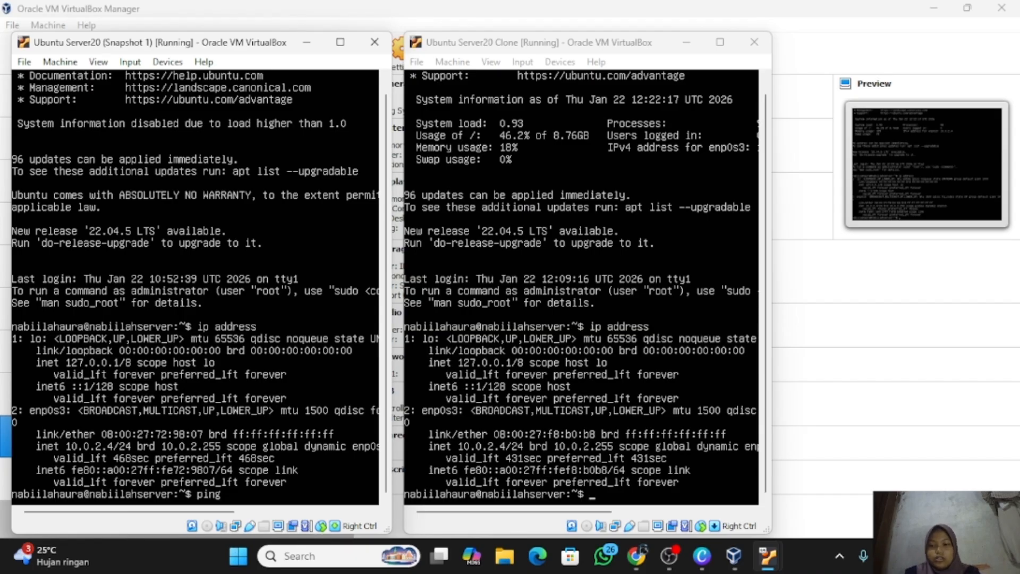
pyautogui.write('111')
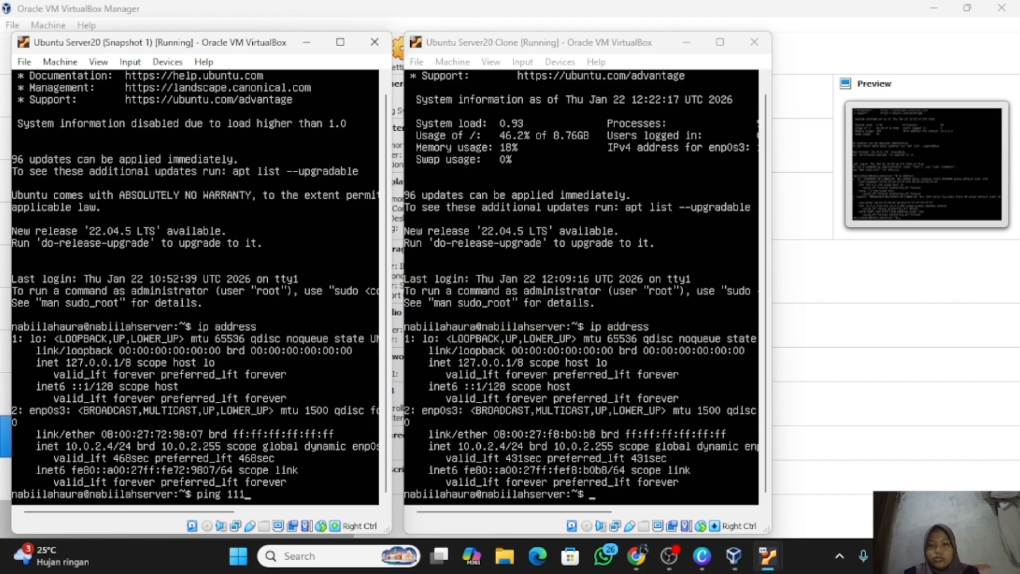
pyautogui.write('27')
pyautogui.press('BackSpace')
pyautogui.press('BackSpace')
pyautogui.press('BackSpace')
pyautogui.press('BackSpace')
pyautogui.write('27')
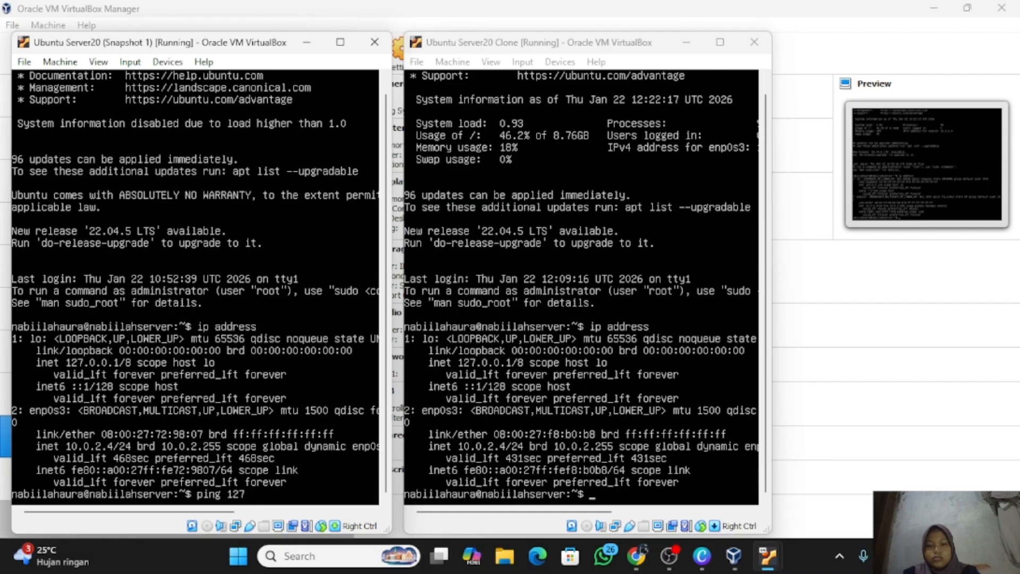
pyautogui.write('.0.')
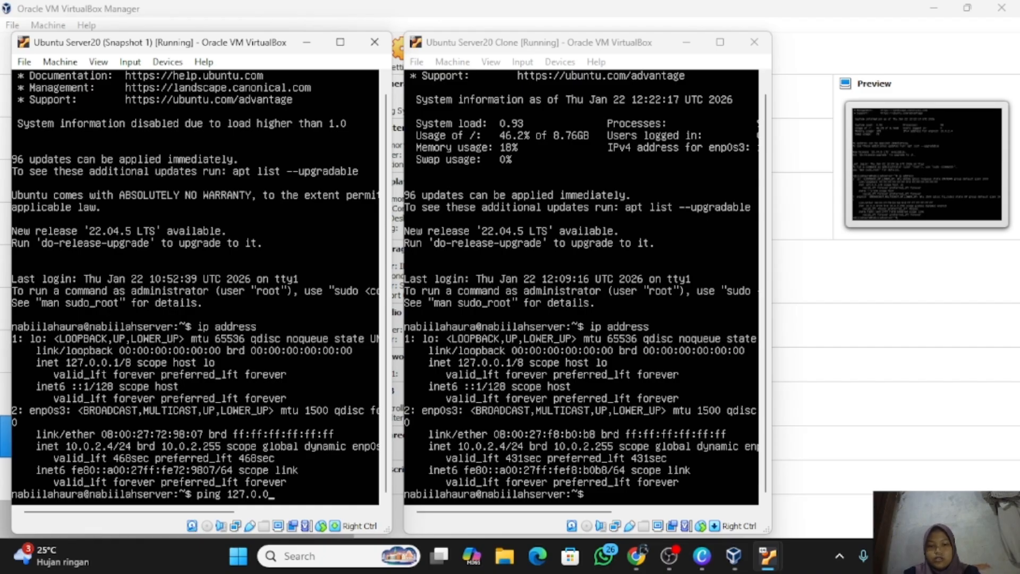
pyautogui.write('0.1')
pyautogui.press('Return')
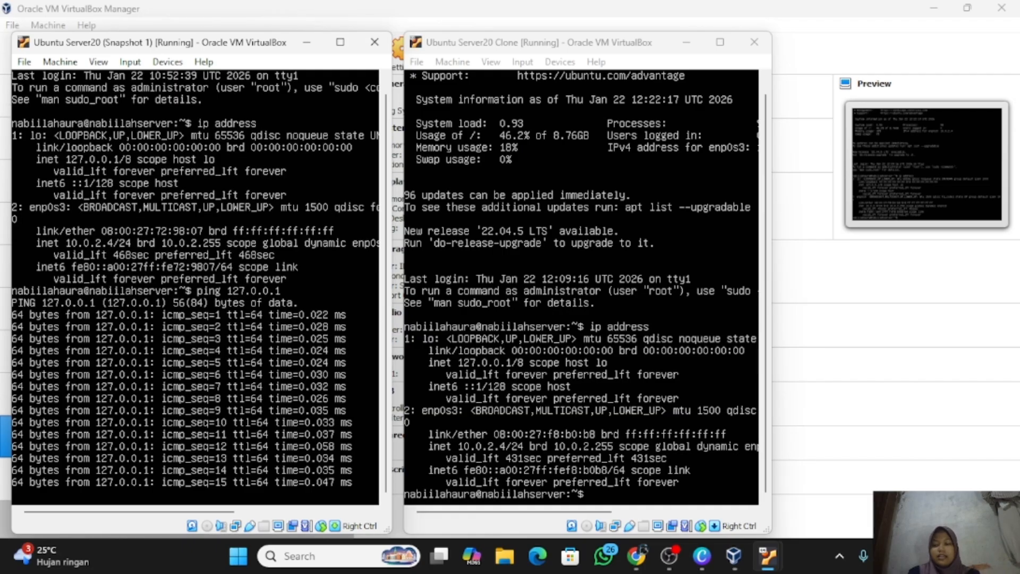
pyautogui.hotkey('ctrl', 'c')
pyautogui.write('c')
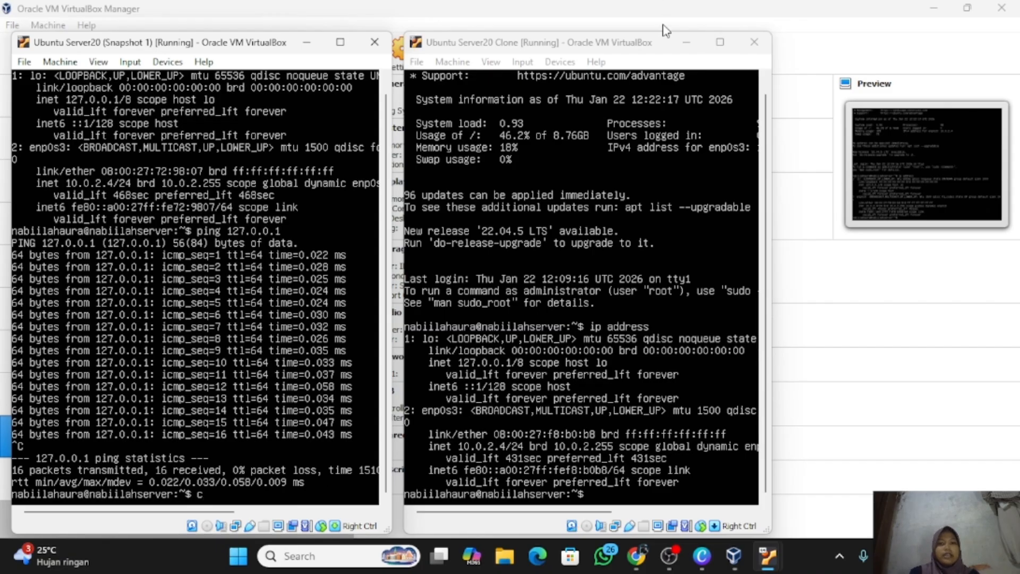
# Step: On the Clone VM, ping 127.0.0.1 and stop after 15 replies with 0% loss
pyautogui.click(663, 44)
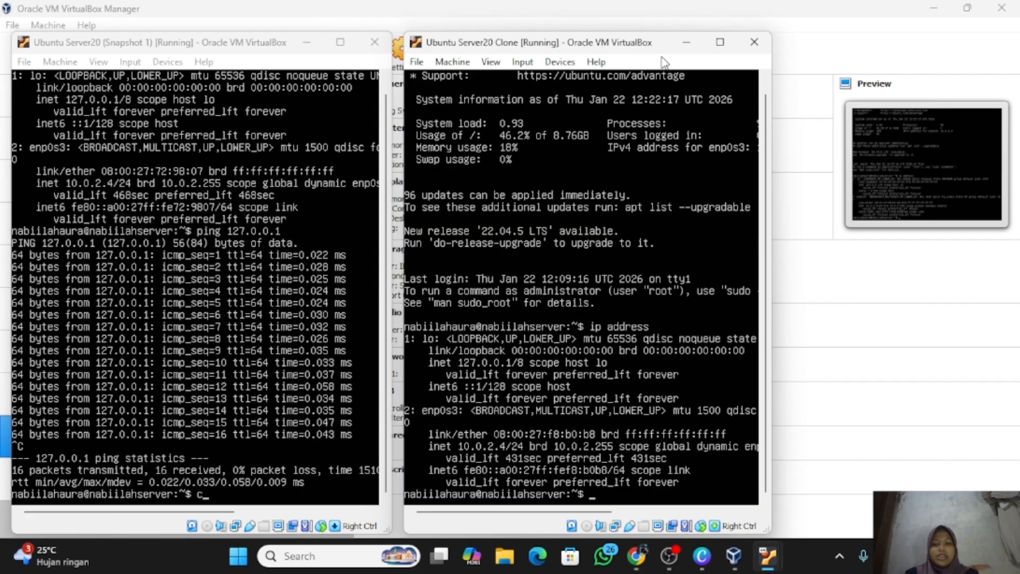
pyautogui.write('pi')
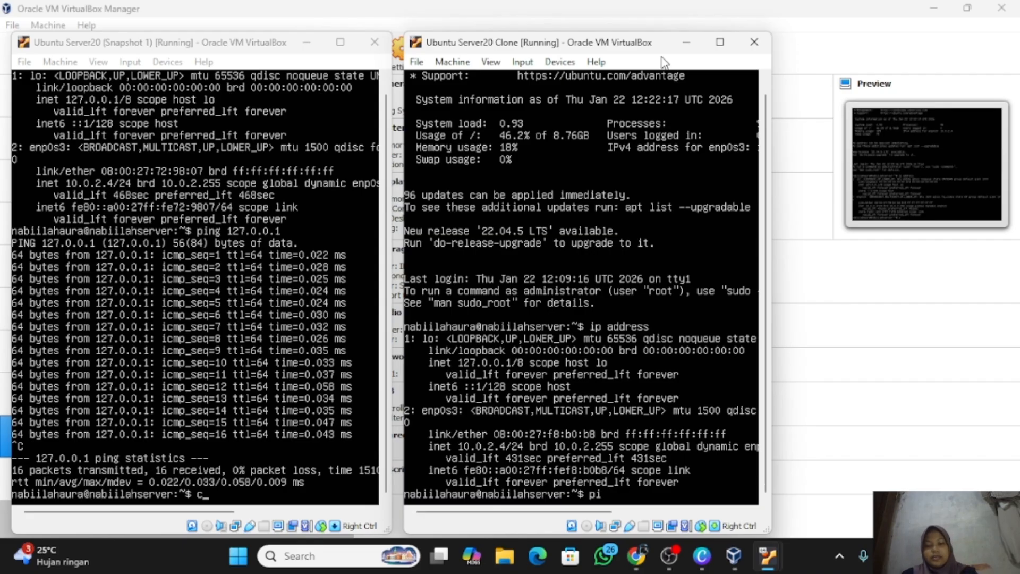
pyautogui.write('nf')
pyautogui.press('BackSpace')
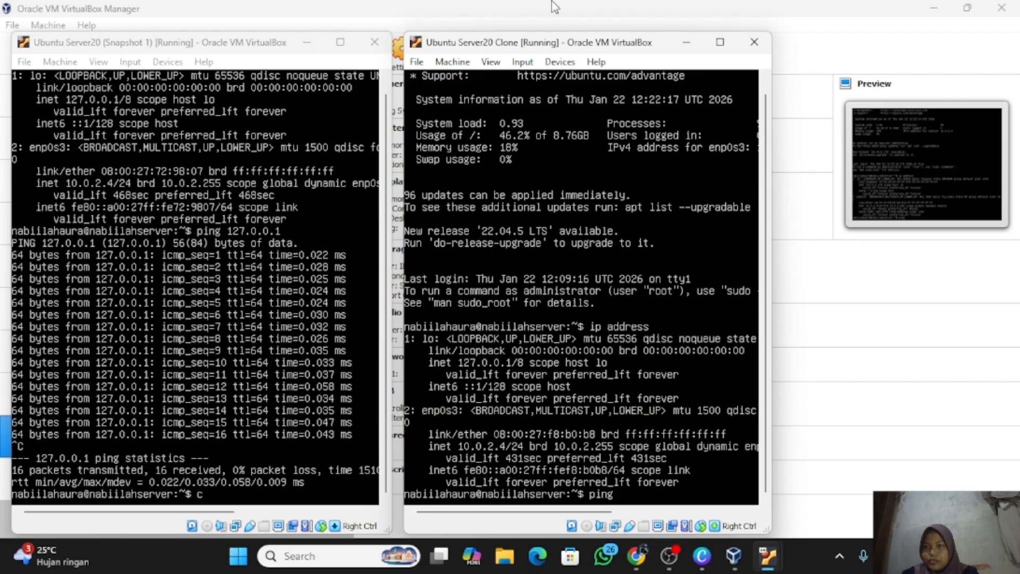
pyautogui.write('127')
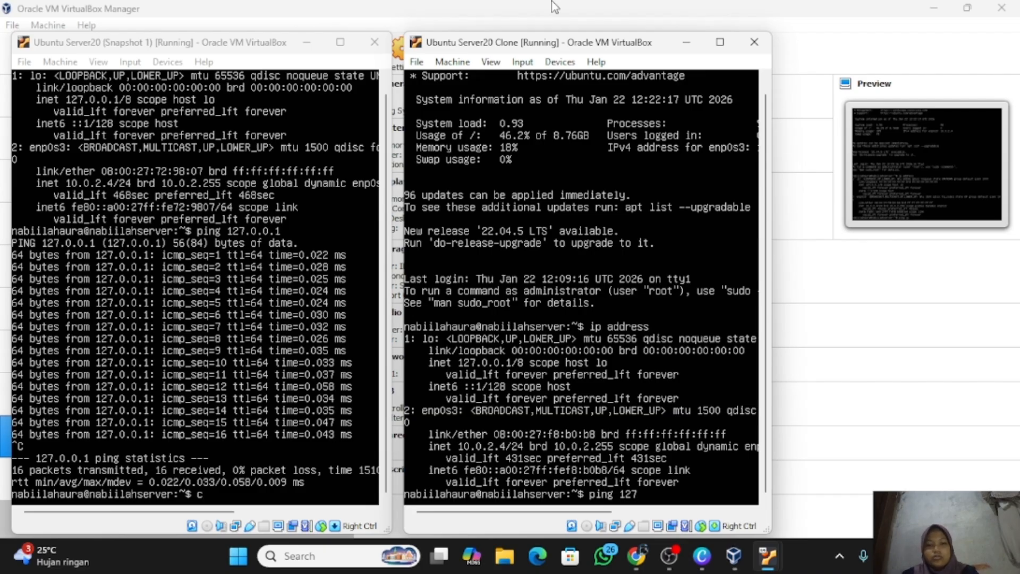
pyautogui.write('.0')
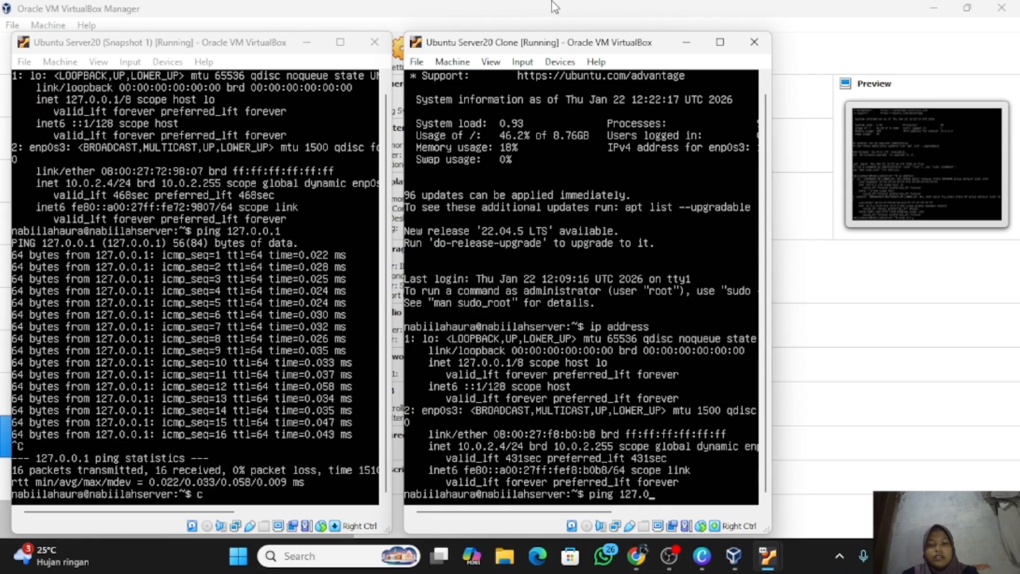
pyautogui.write('.0.1')
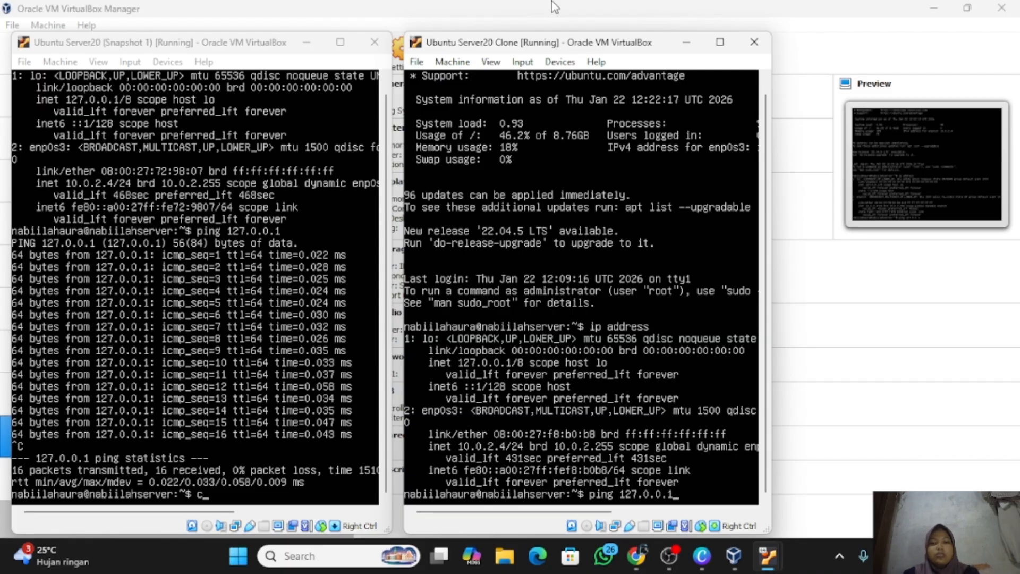
pyautogui.press('Return')
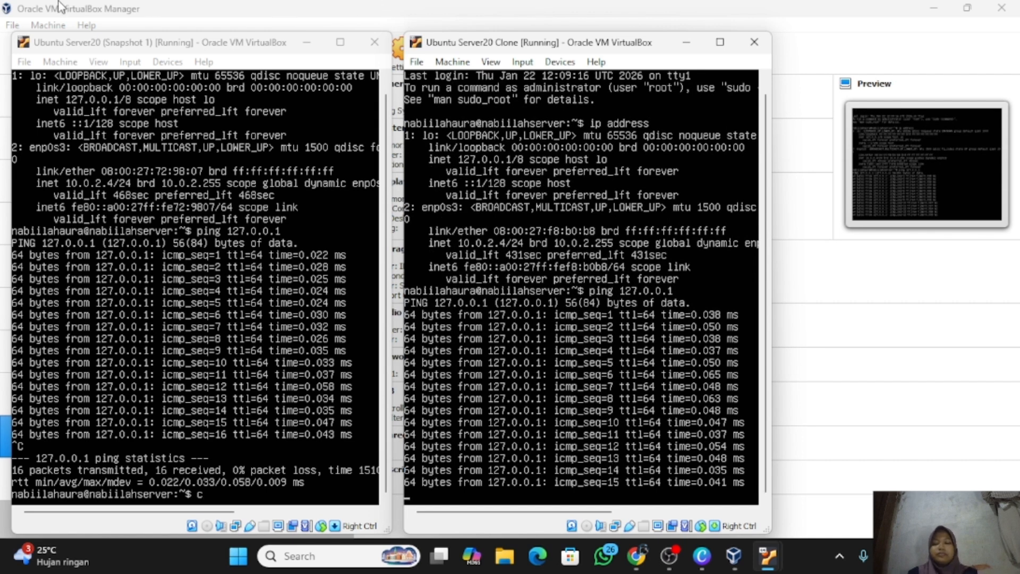
pyautogui.hotkey('ctrl', 'c')
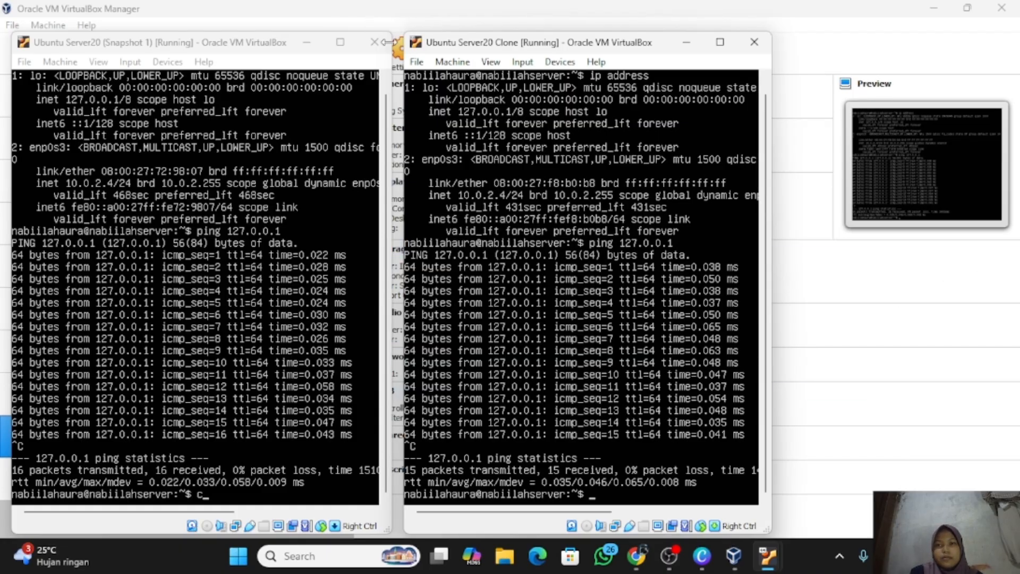
# Step: Power off the Ubuntu Server20 Clone machine through File > Close
pyautogui.click(416, 63)
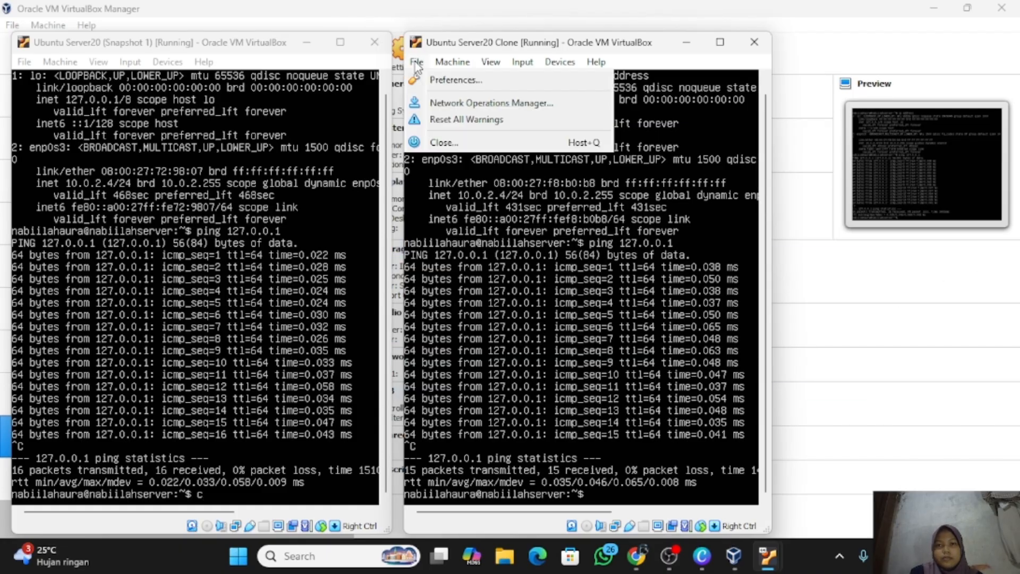
pyautogui.click(439, 143)
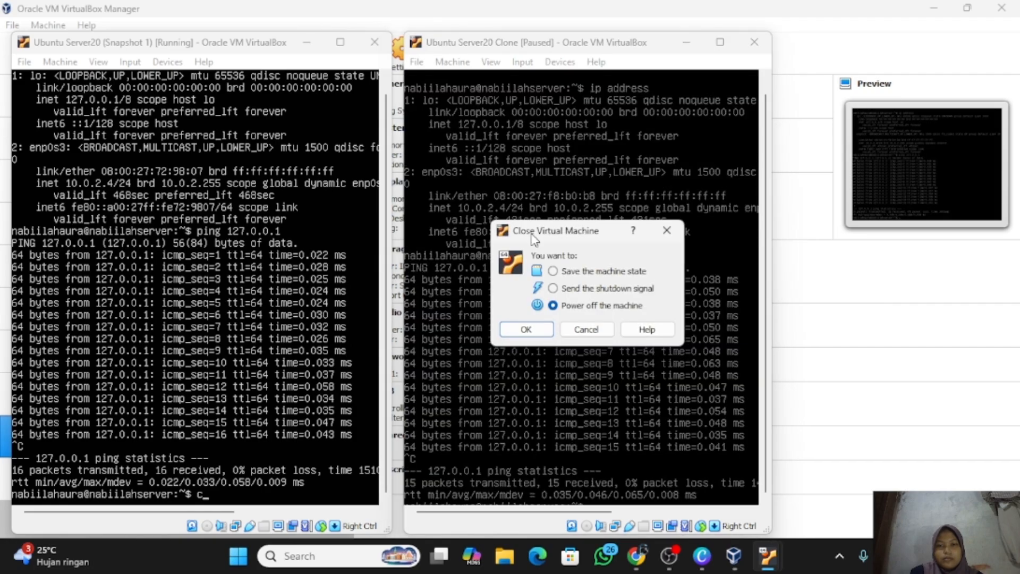
pyautogui.click(545, 333)
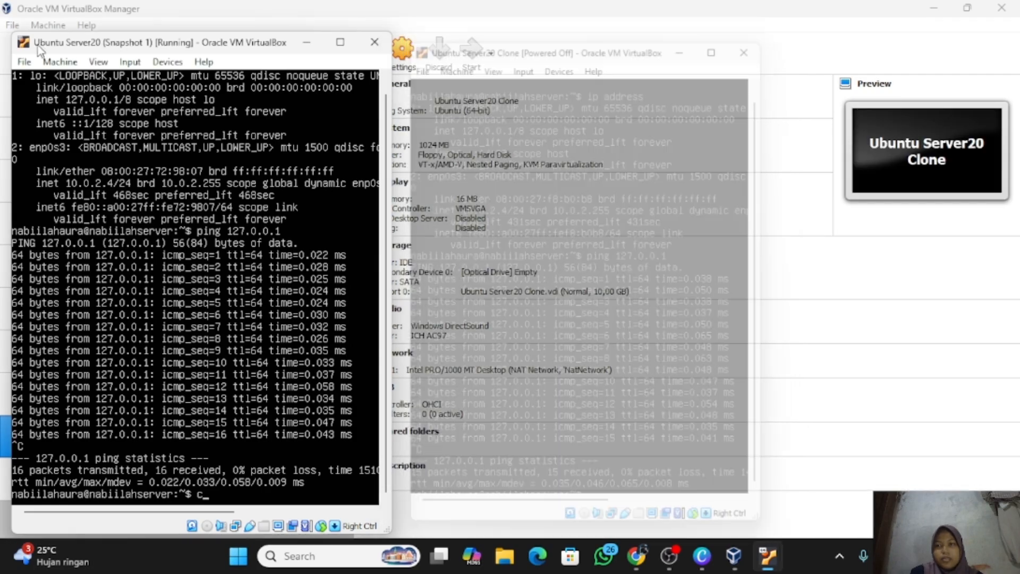
# Step: Power off the Ubuntu Server20 machine the same way
pyautogui.click(24, 62)
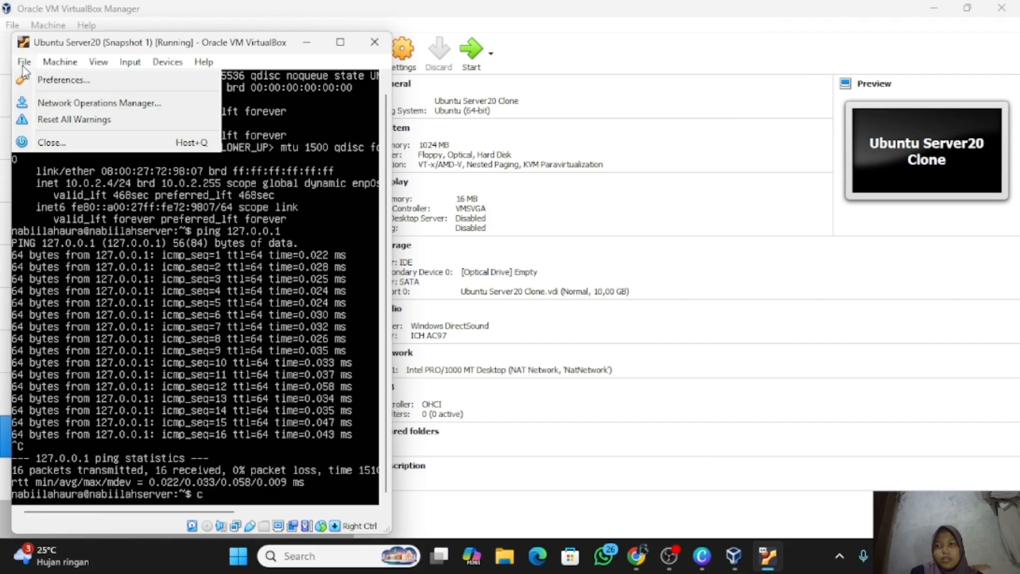
pyautogui.click(58, 142)
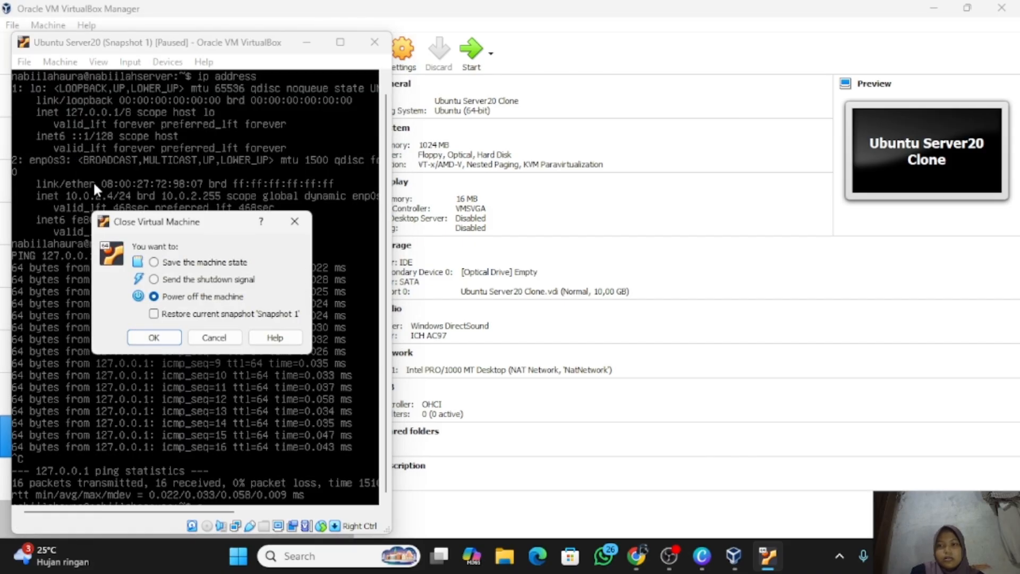
pyautogui.click(154, 337)
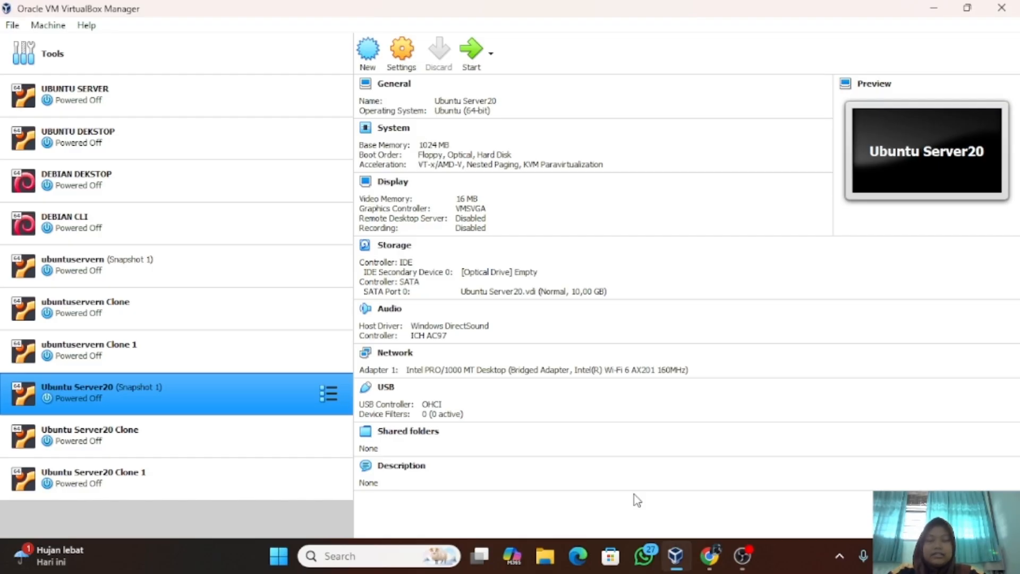
# Step: Confirm Ubuntu Server20's adapter is bridged to Intel Wi-Fi 6 AX201, then start the machine
pyautogui.click(401, 55)
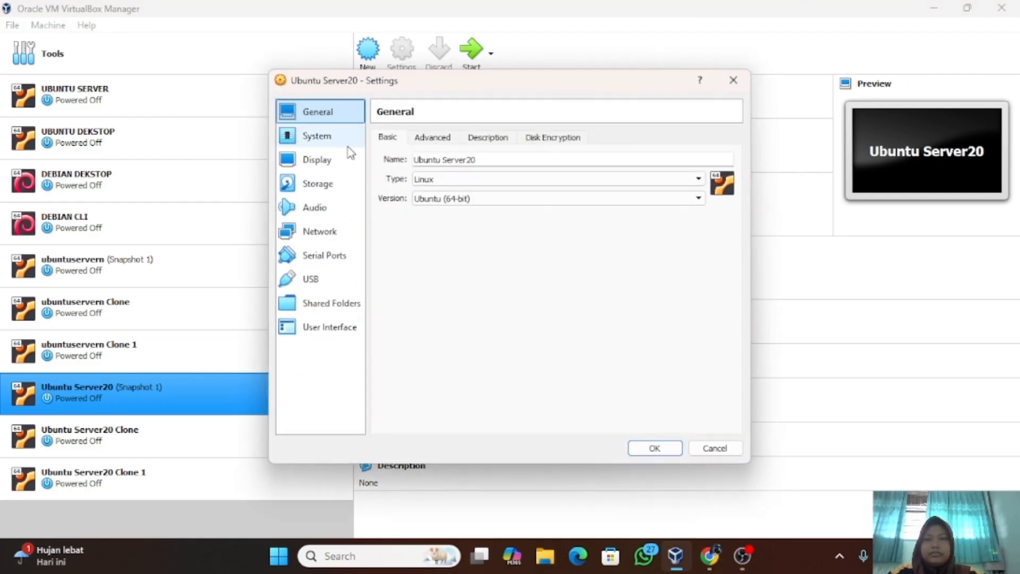
pyautogui.click(328, 234)
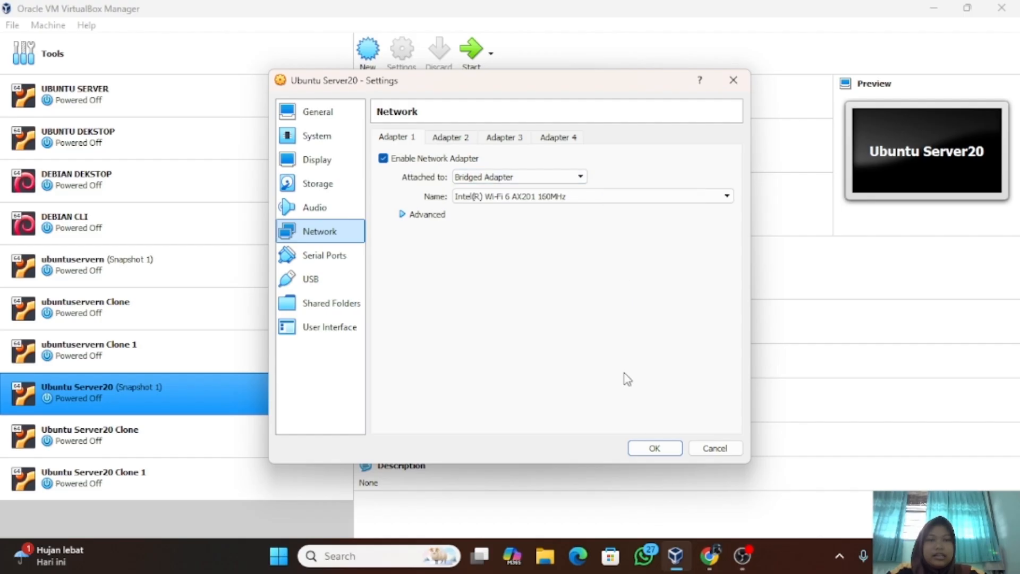
pyautogui.click(655, 449)
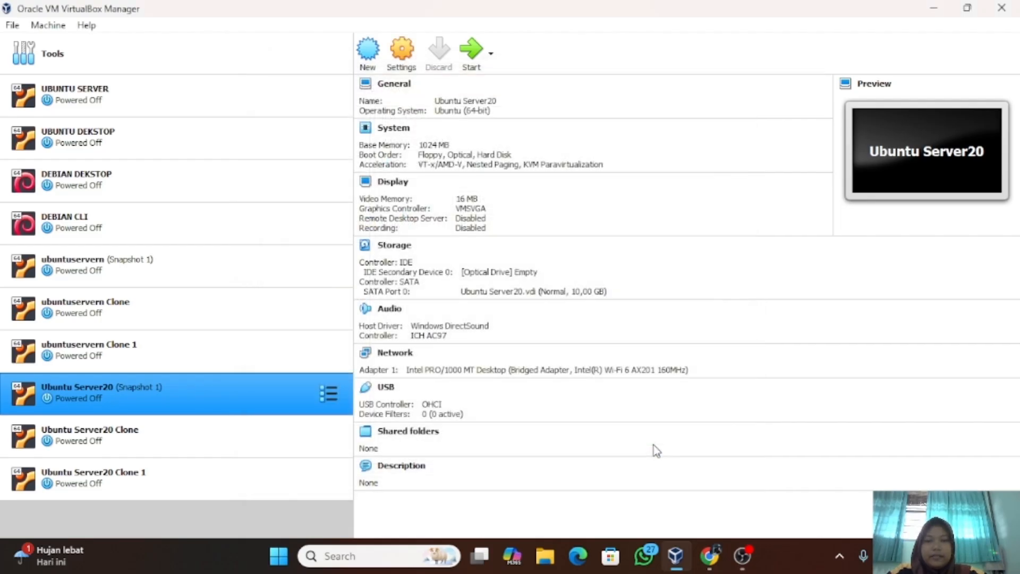
pyautogui.click(473, 53)
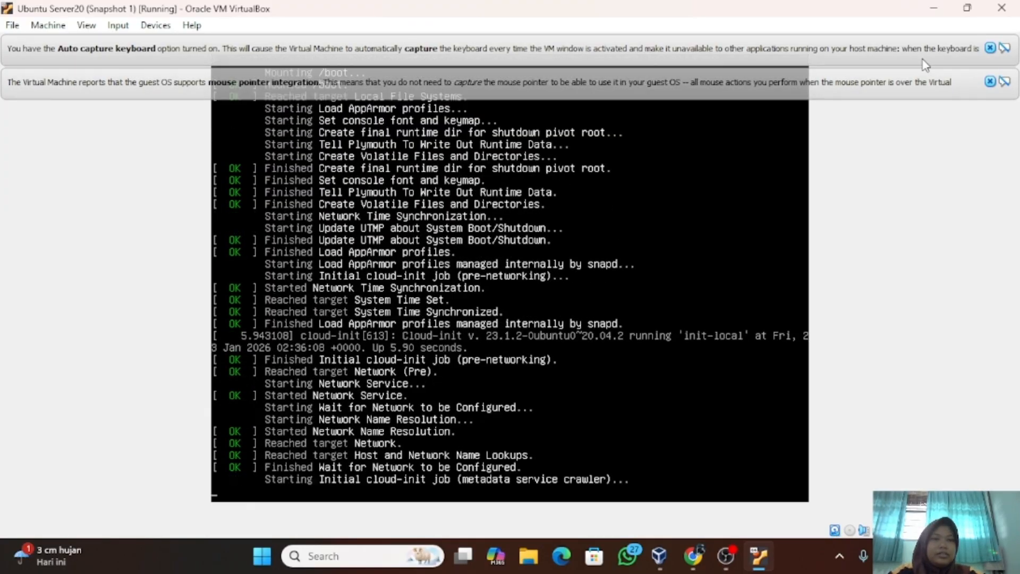
# Step: Dismiss both VirtualBox notices and log in with the user's username and password
pyautogui.click(991, 50)
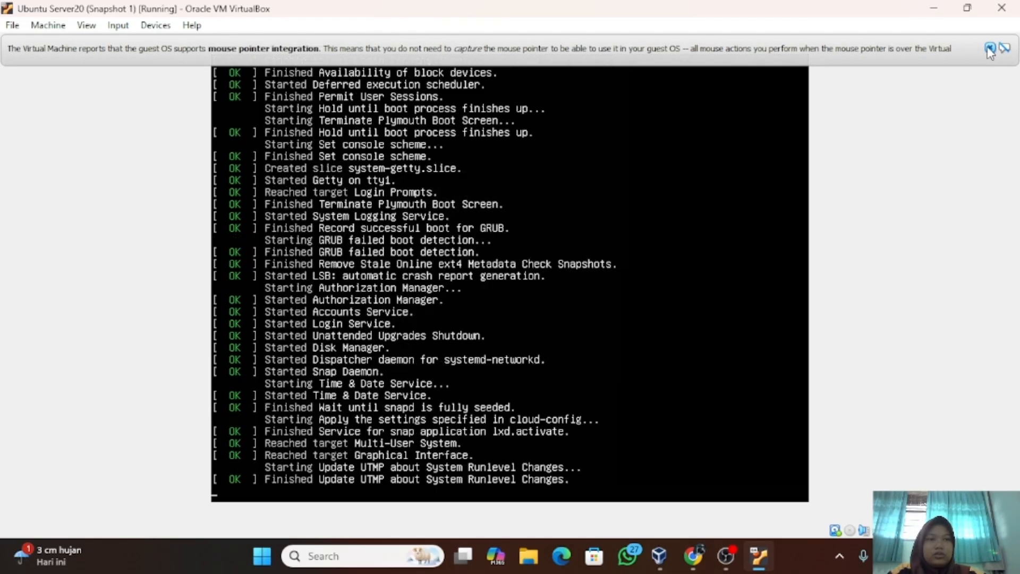
pyautogui.click(991, 49)
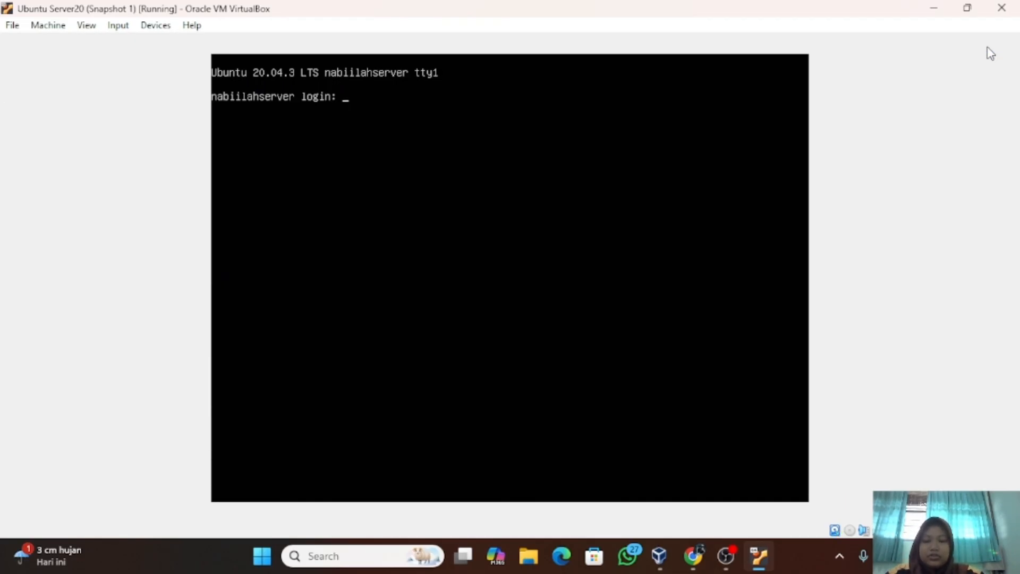
pyautogui.write('nabiilah')
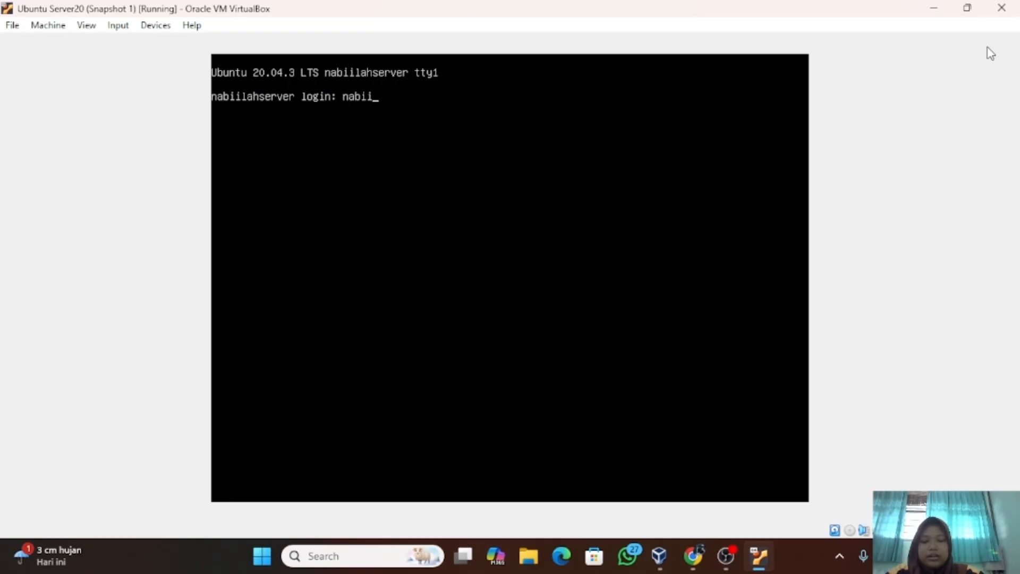
pyautogui.write('aura')
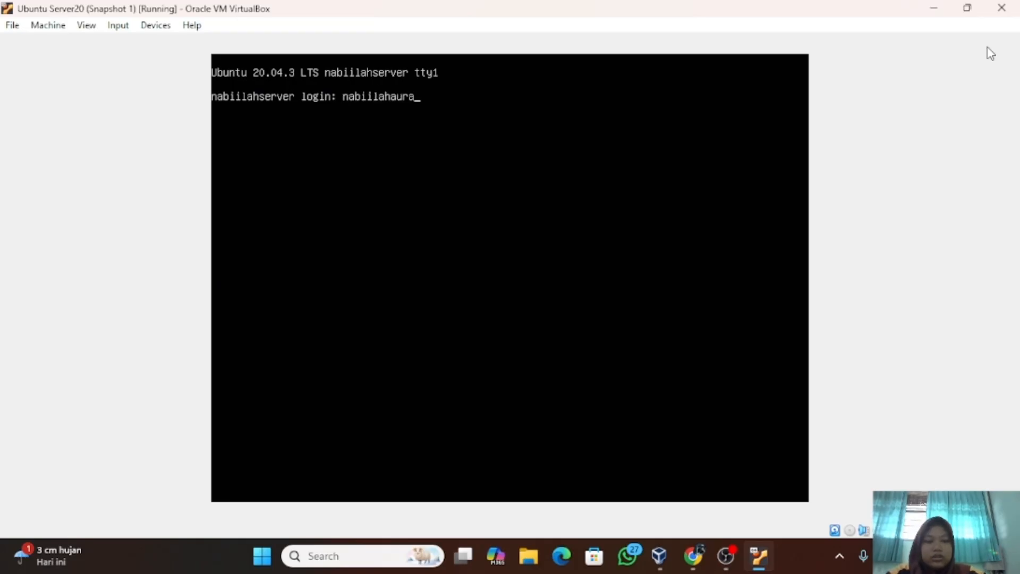
pyautogui.press('Return')
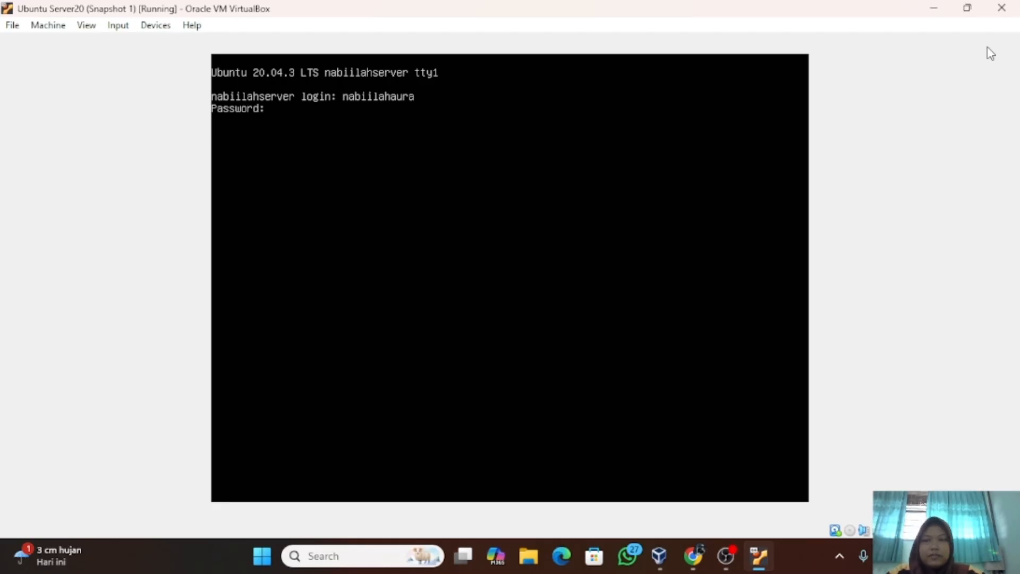
pyautogui.press('Return')
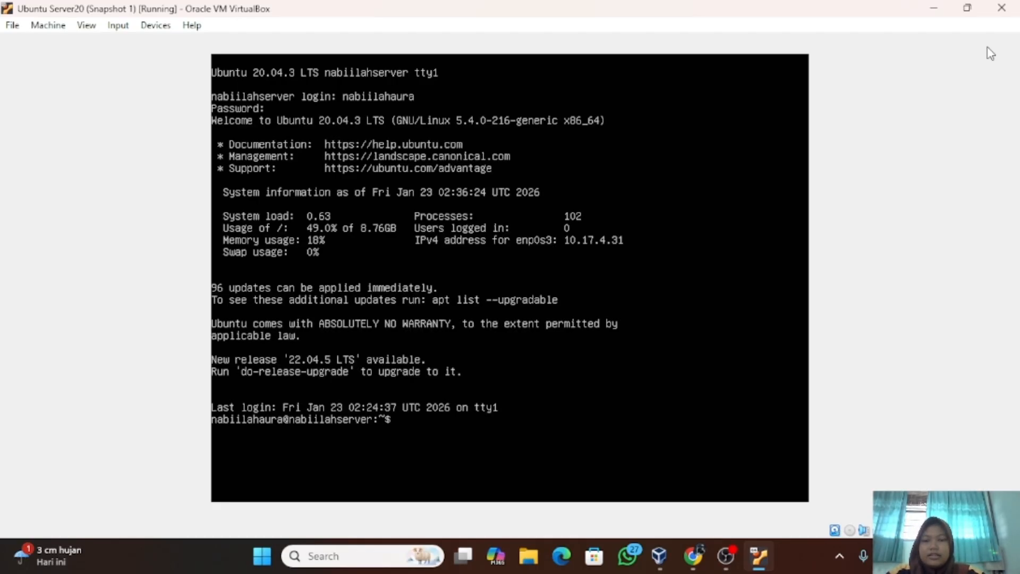
# Step: Run 'ip address' to show enp0s3 at 10.17.4.31/16
pyautogui.write('ip')
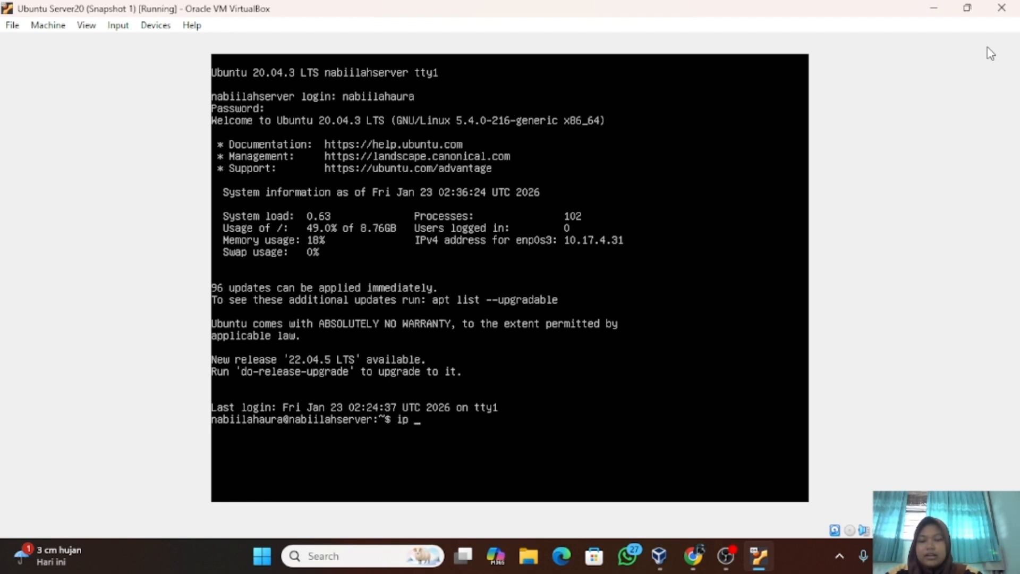
pyautogui.write(' address')
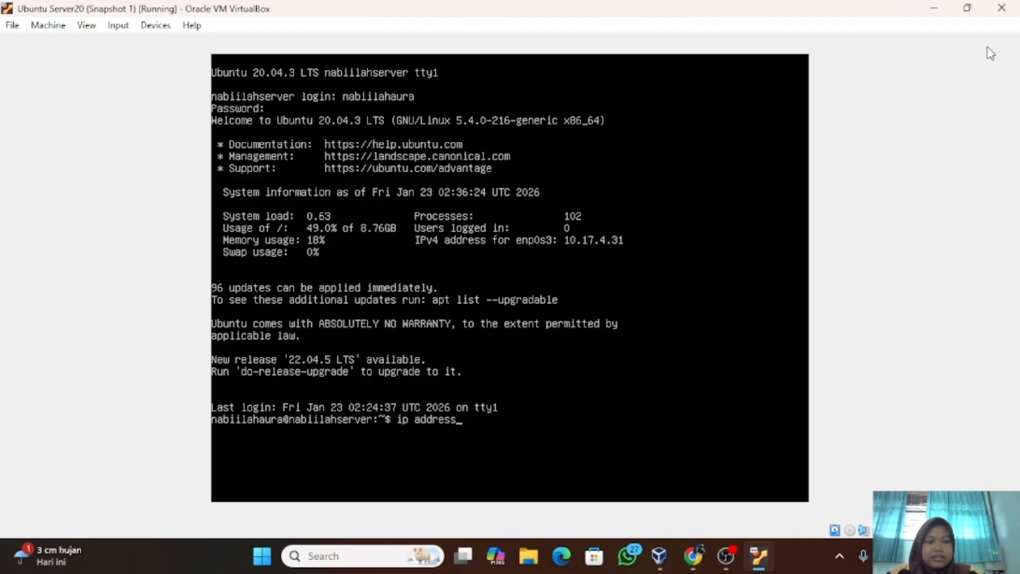
pyautogui.press('Return')
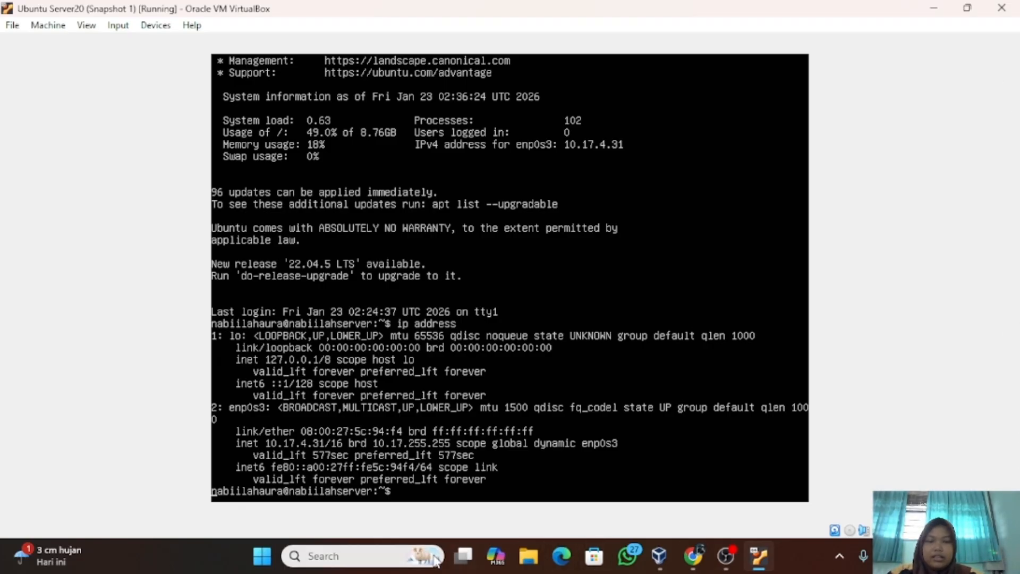
# Step: View the host's Wi-Fi 2 details in Control Panel (IPv4 10.17.4.22), then return to the VM
pyautogui.click(375, 562)
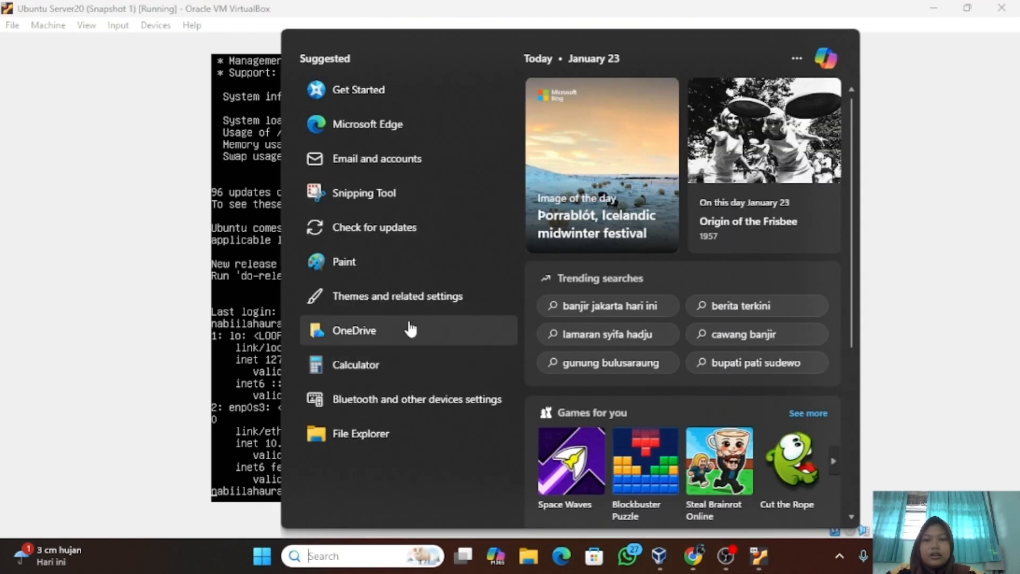
pyautogui.write('cont')
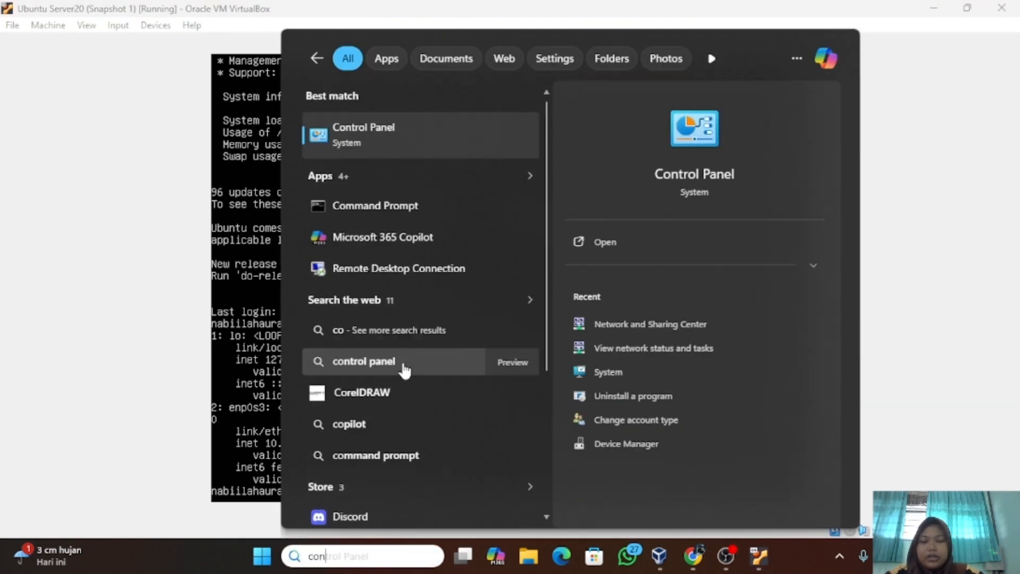
pyautogui.click(456, 143)
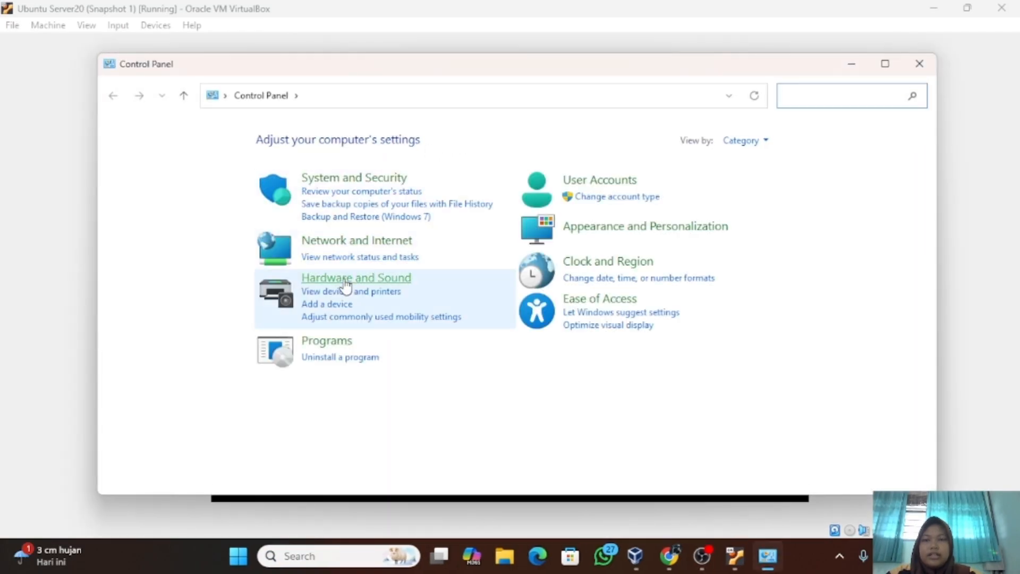
pyautogui.click(357, 244)
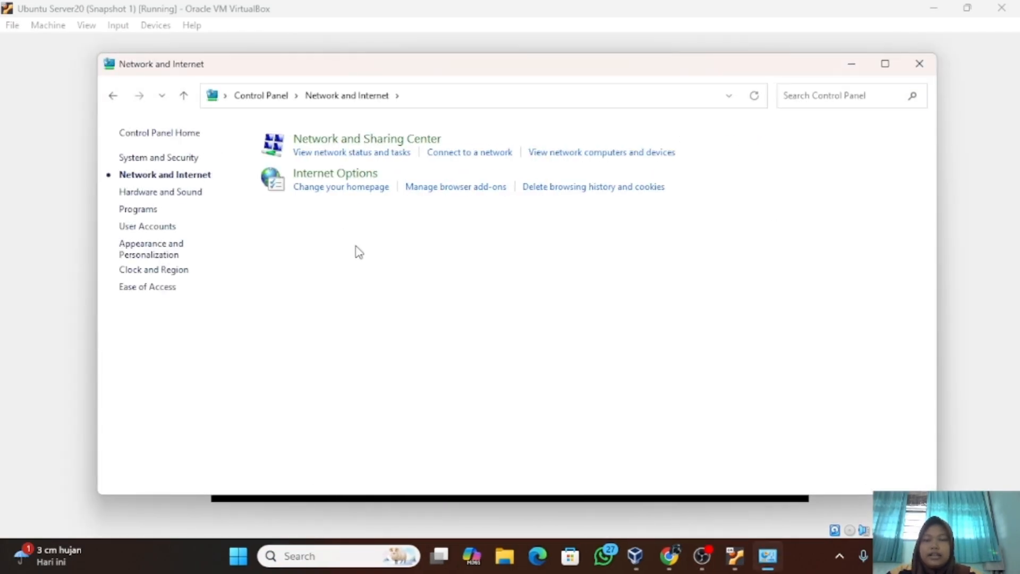
pyautogui.click(354, 153)
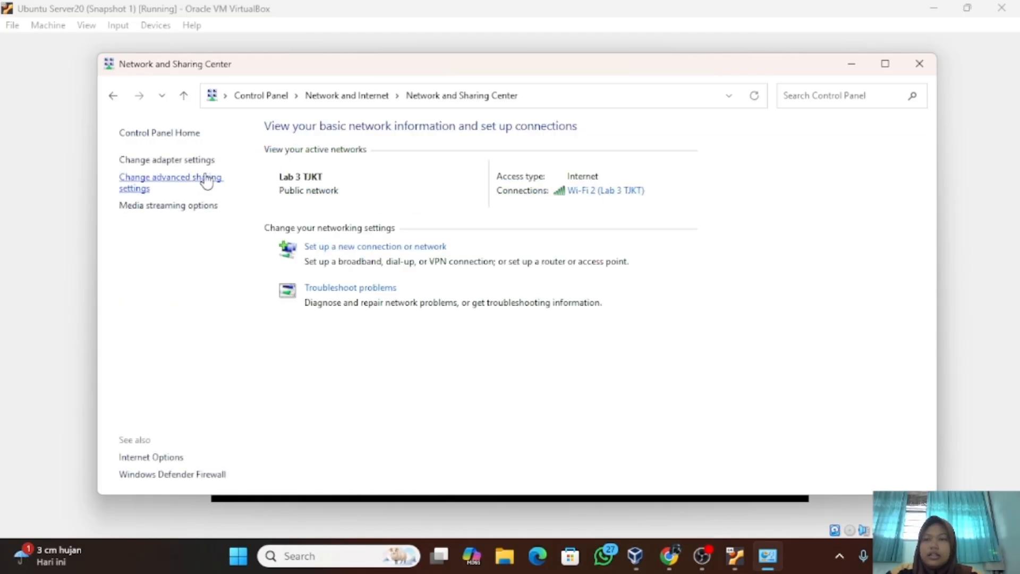
pyautogui.click(190, 162)
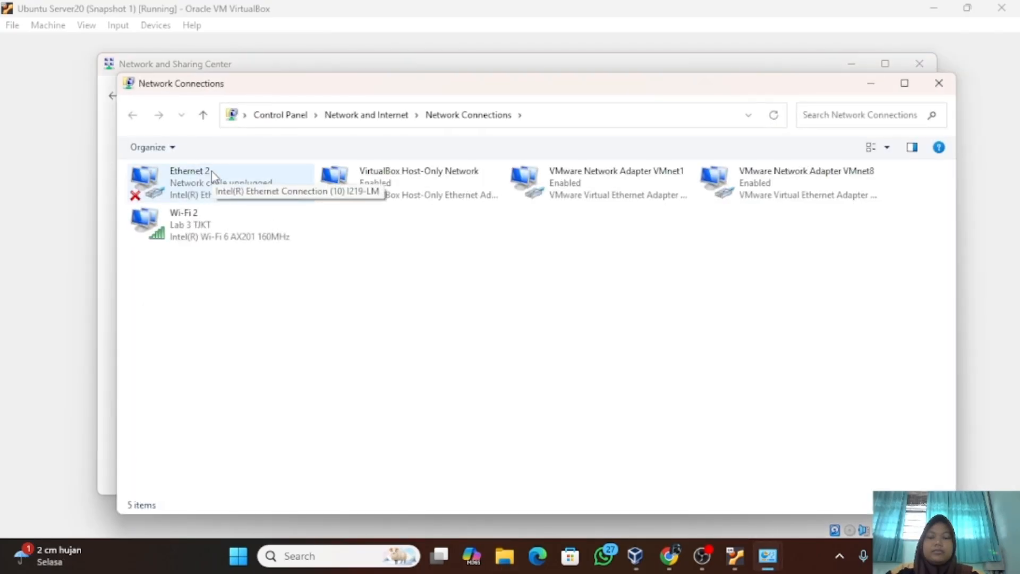
pyautogui.doubleClick(251, 235)
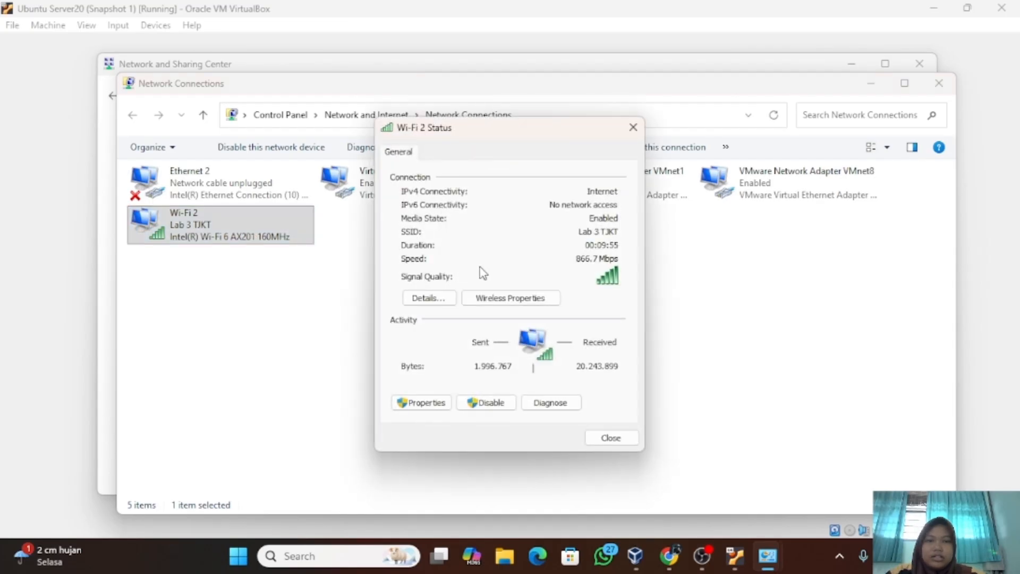
pyautogui.click(447, 300)
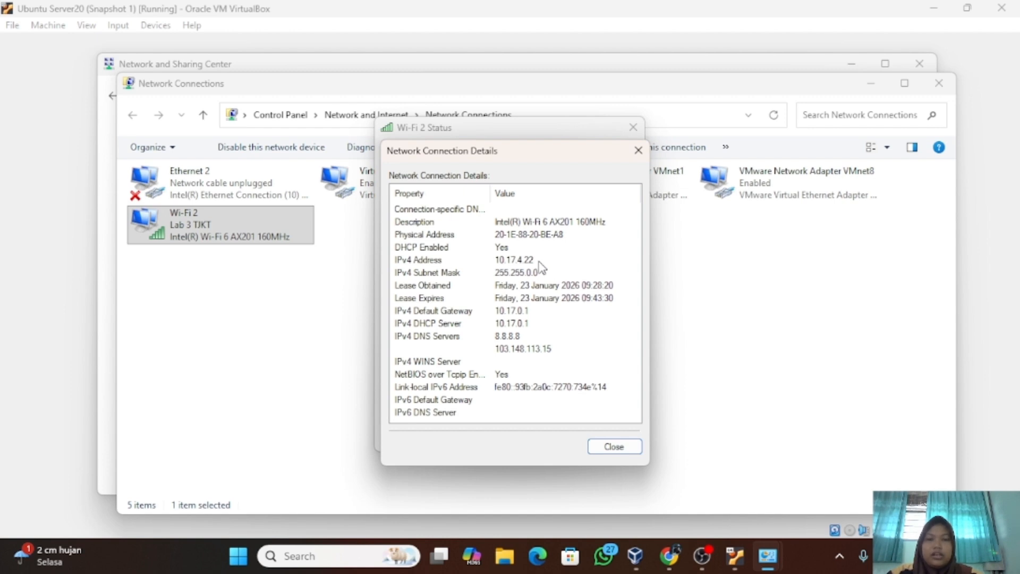
pyautogui.click(623, 445)
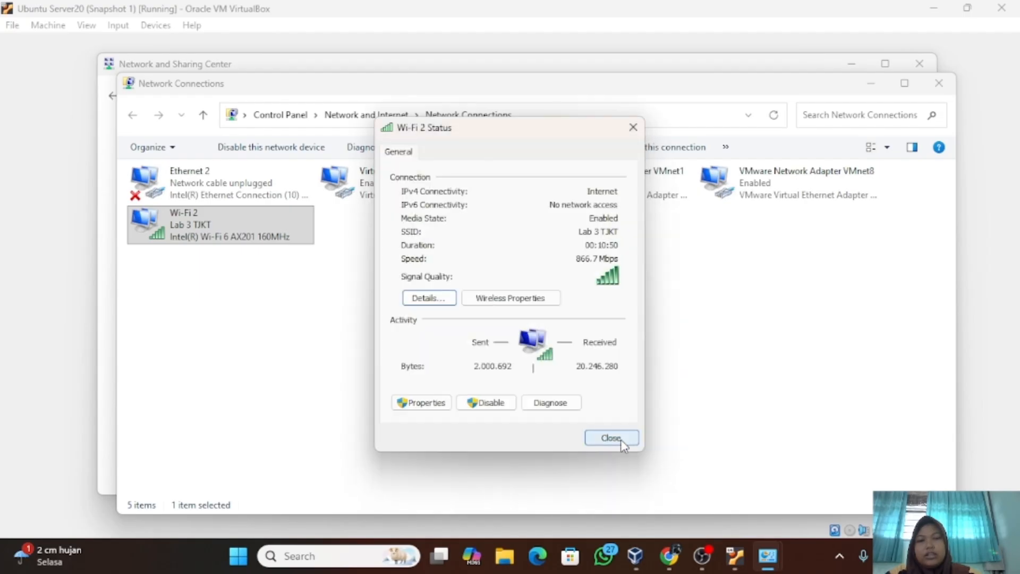
pyautogui.hotkey('alt', 'Tab')
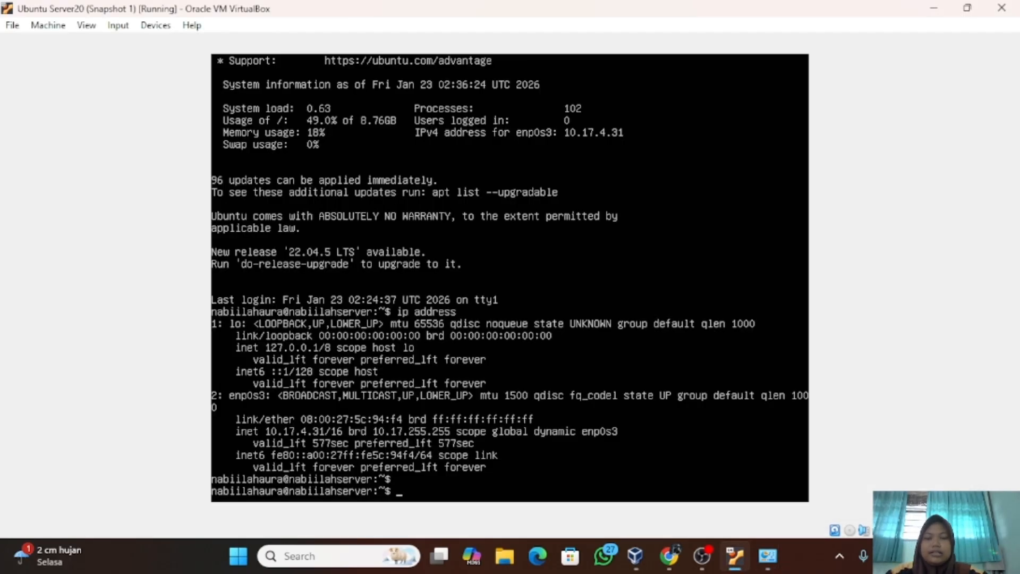
# Step: Run 'ping google.com' and stop it after 19 of 19 replies with 0% loss
pyautogui.write('ping')
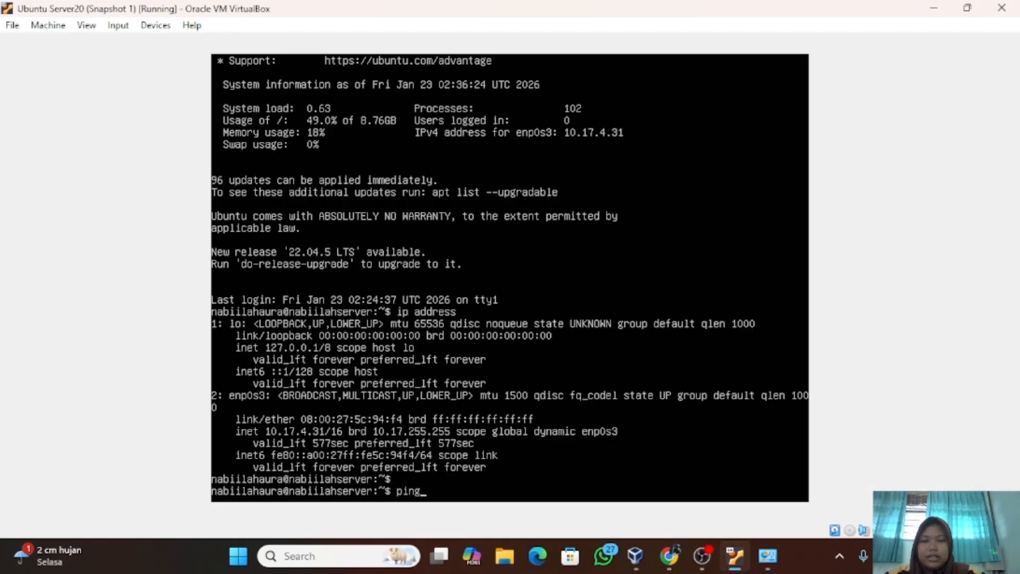
pyautogui.write(' google')
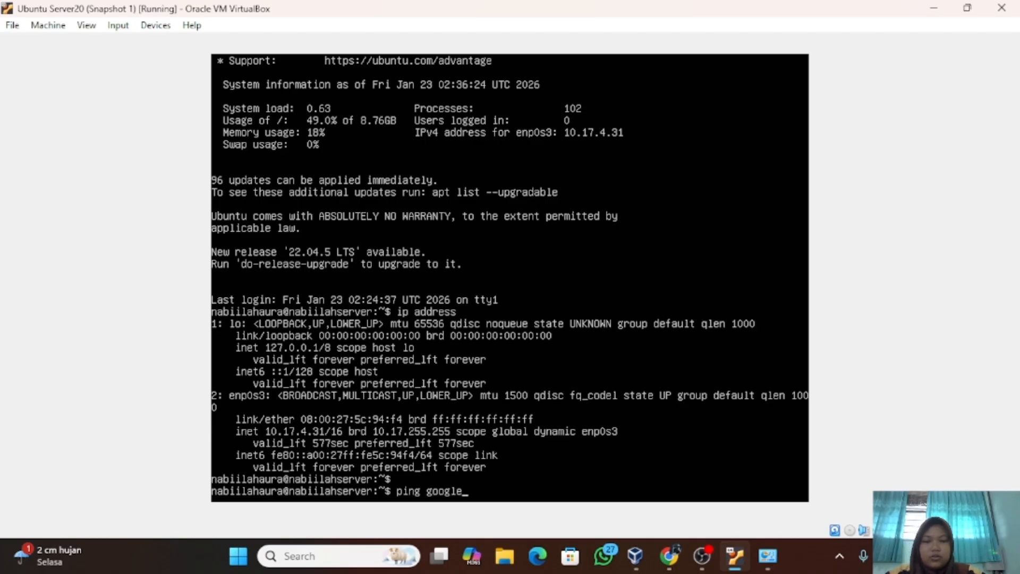
pyautogui.write('.co')
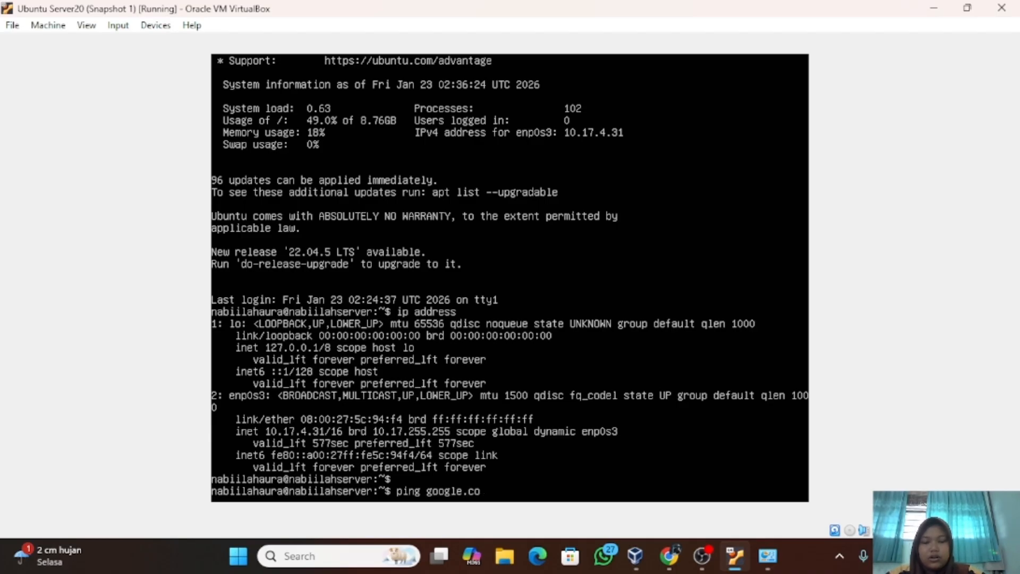
pyautogui.write('m')
pyautogui.press('Return')
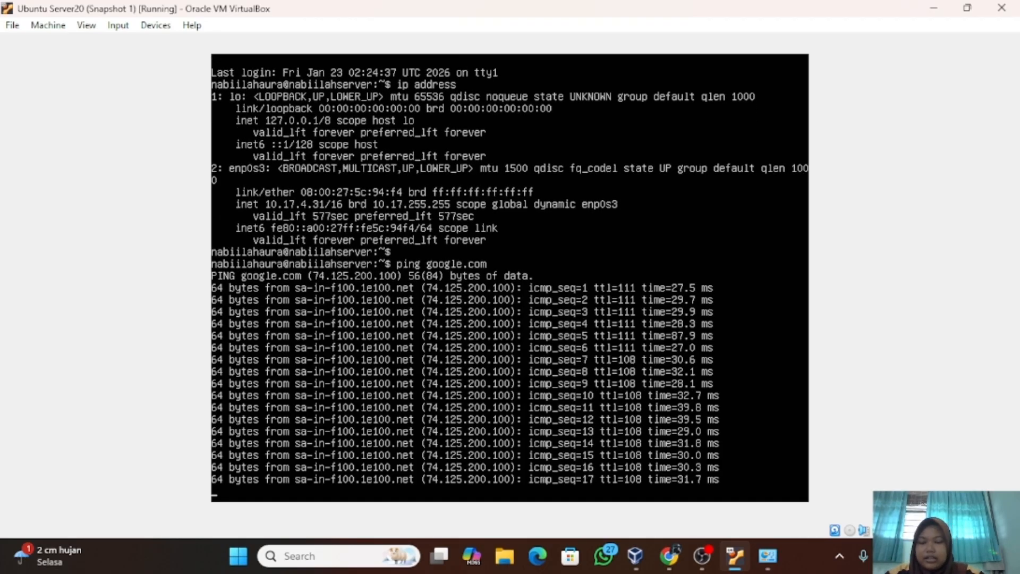
pyautogui.hotkey('ctrl', 'c')
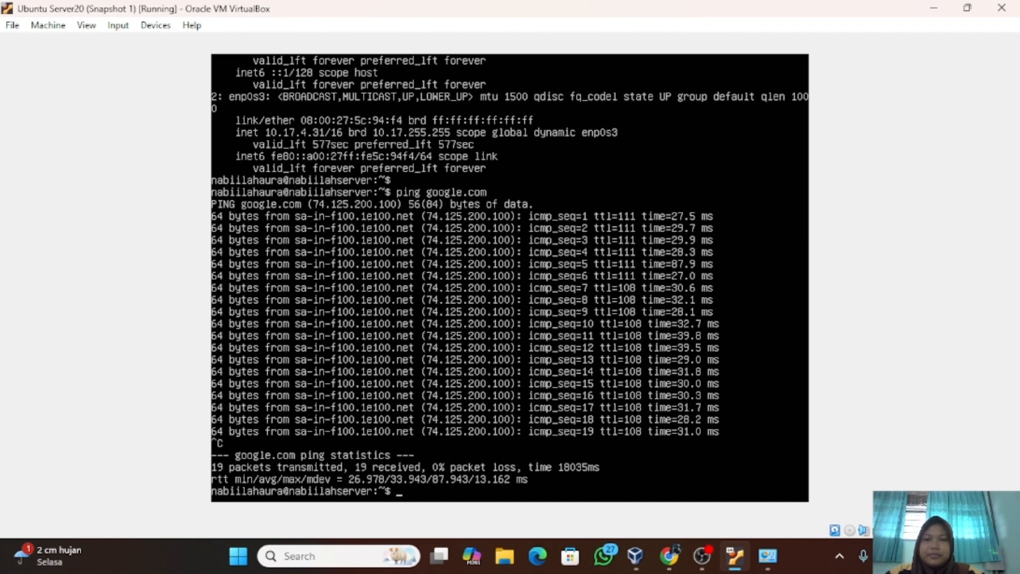
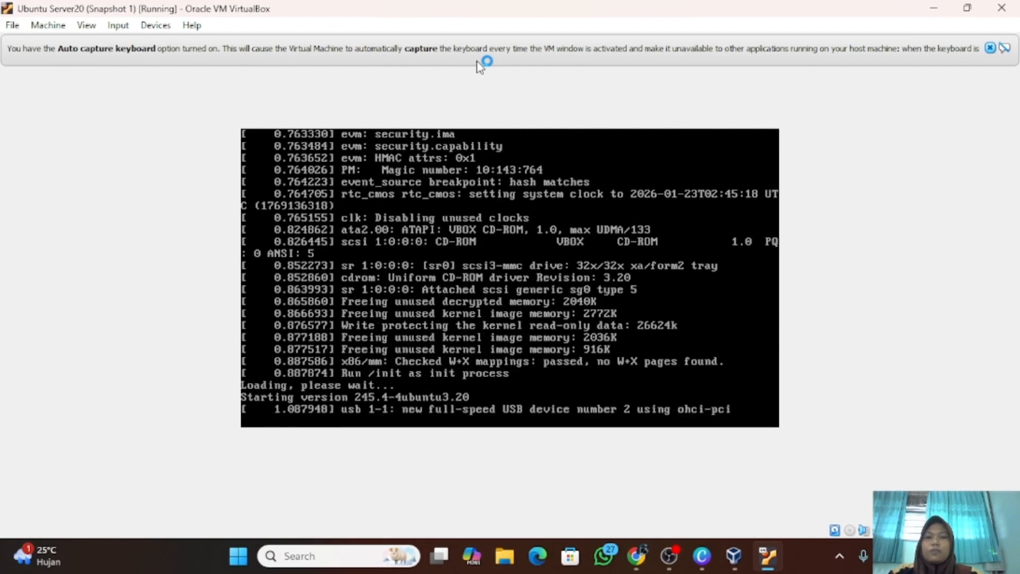
# Step: Dismiss the keyboard and mouse notice bars, then log in to the Ubuntu server with the username and password
pyautogui.click(990, 47)
pyautogui.click(990, 48)
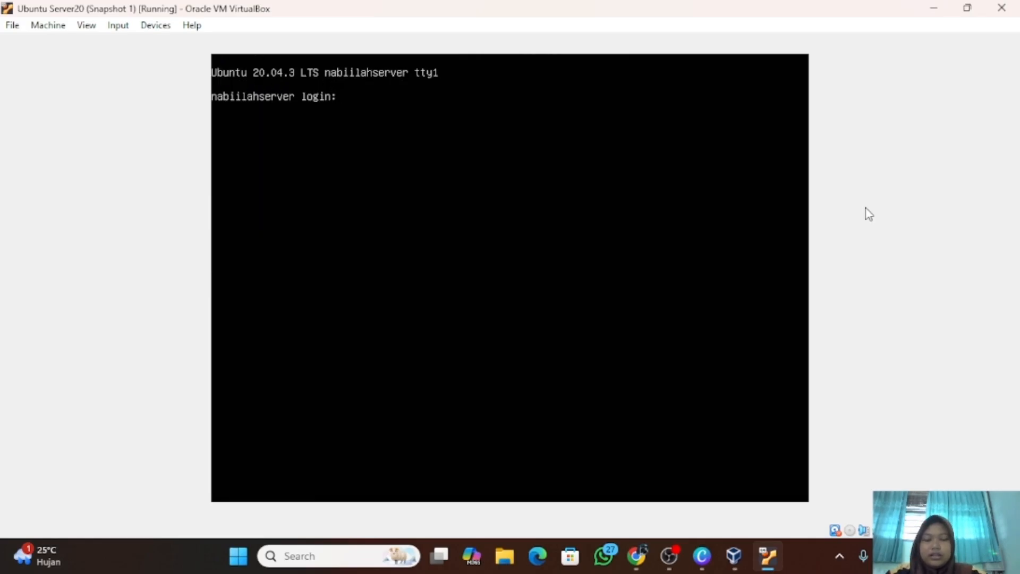
pyautogui.write('nabii')
pyautogui.write('lahaura')
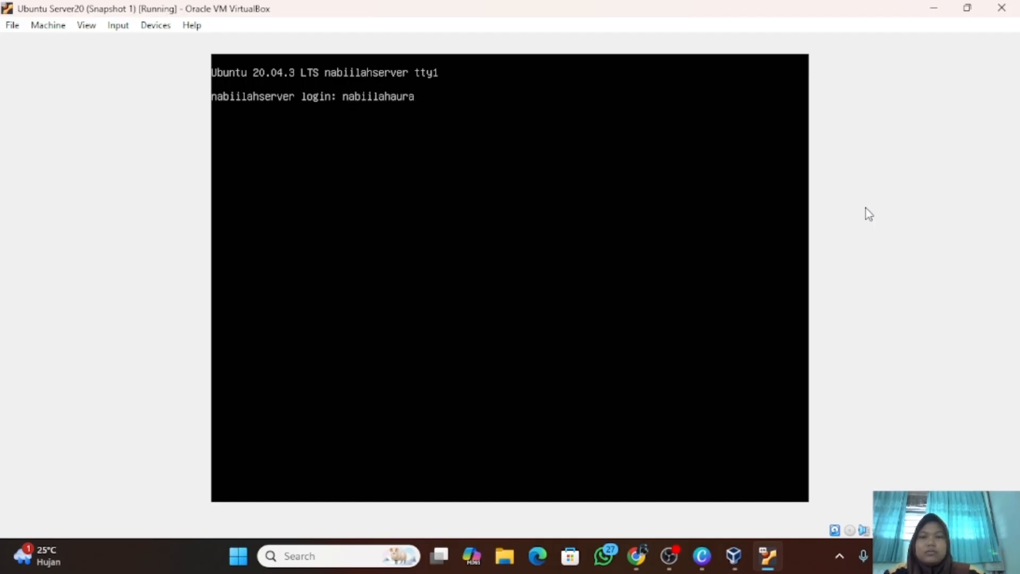
pyautogui.press('Return')
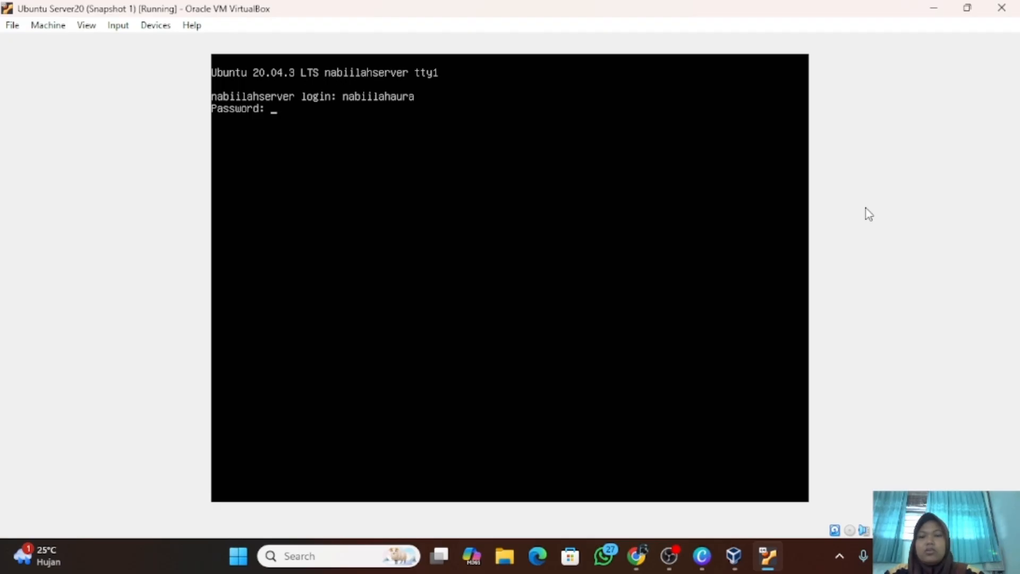
pyautogui.press('Return')
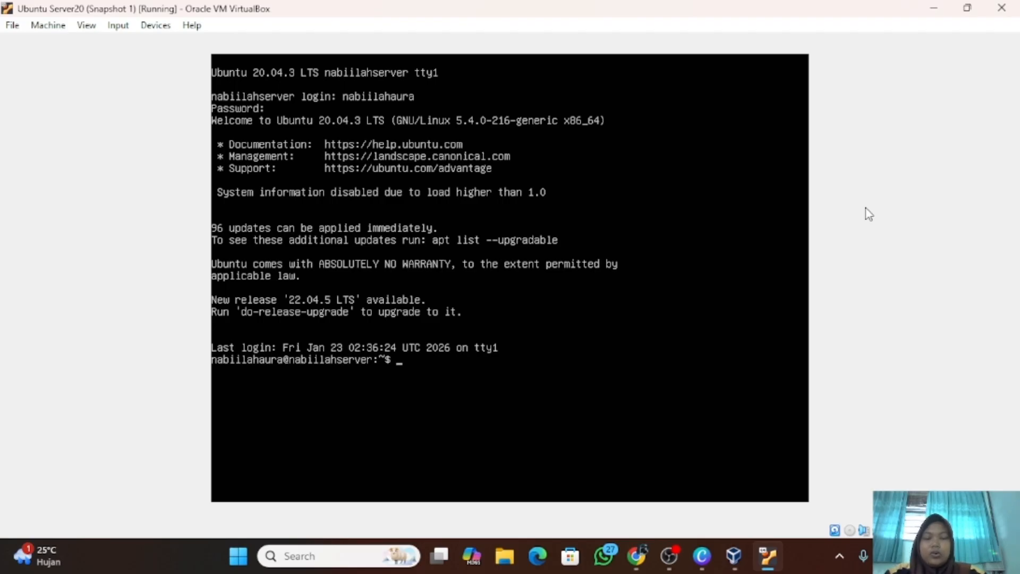
pyautogui.write('i')
pyautogui.write('p')
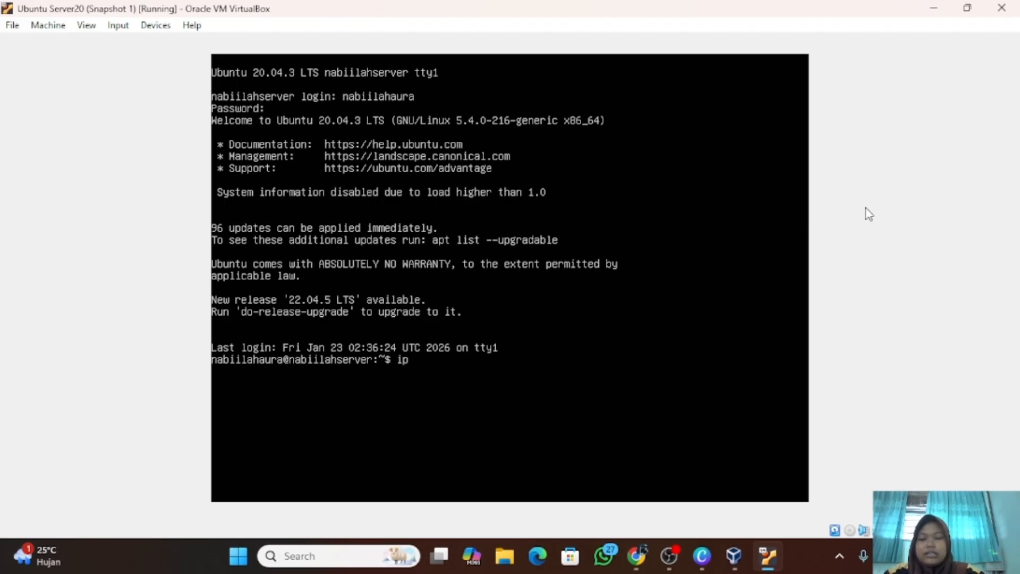
pyautogui.write(' address')
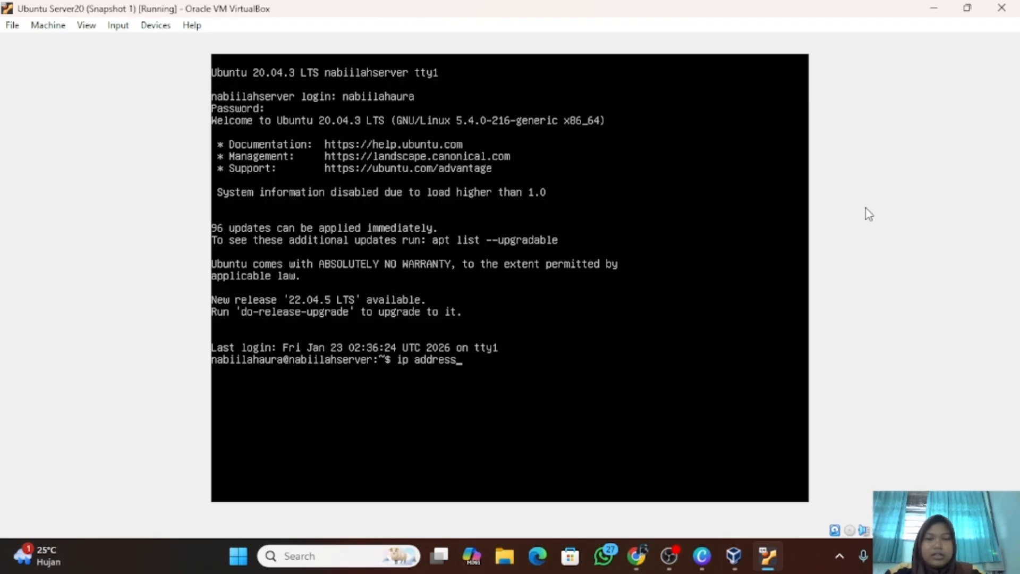
# Step: Run 'ip address' (enp0s3 at 192.168.56.101/24), release the lease with 'sudo dhclient -r enp0s3', and recheck
pyautogui.press('Return')
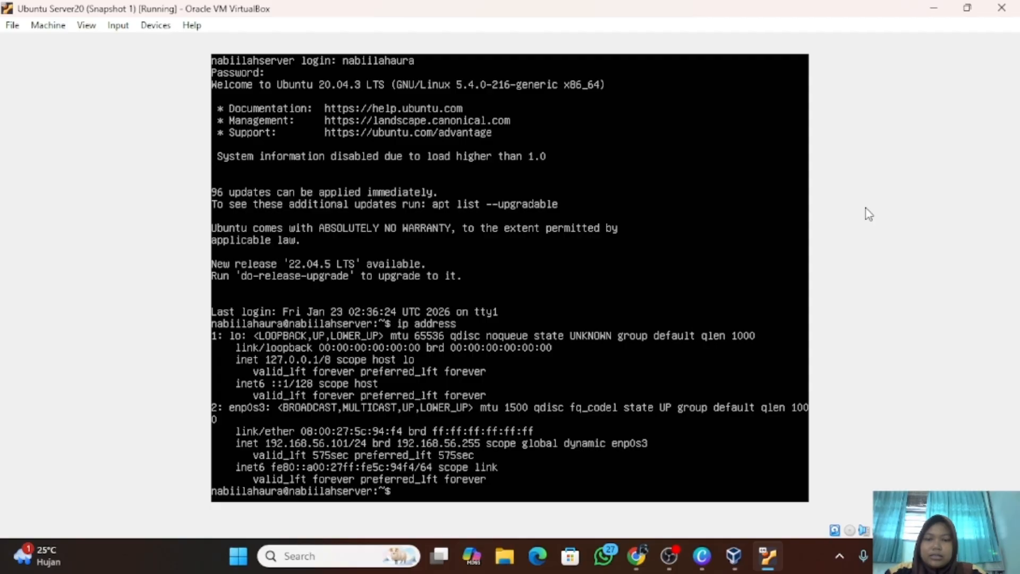
pyautogui.press('Return')
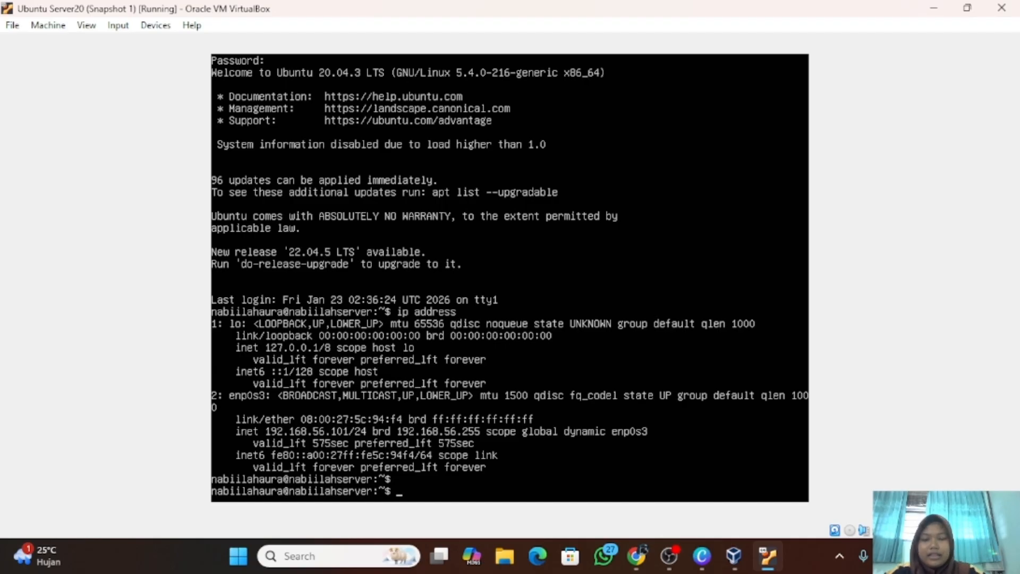
pyautogui.write('sud')
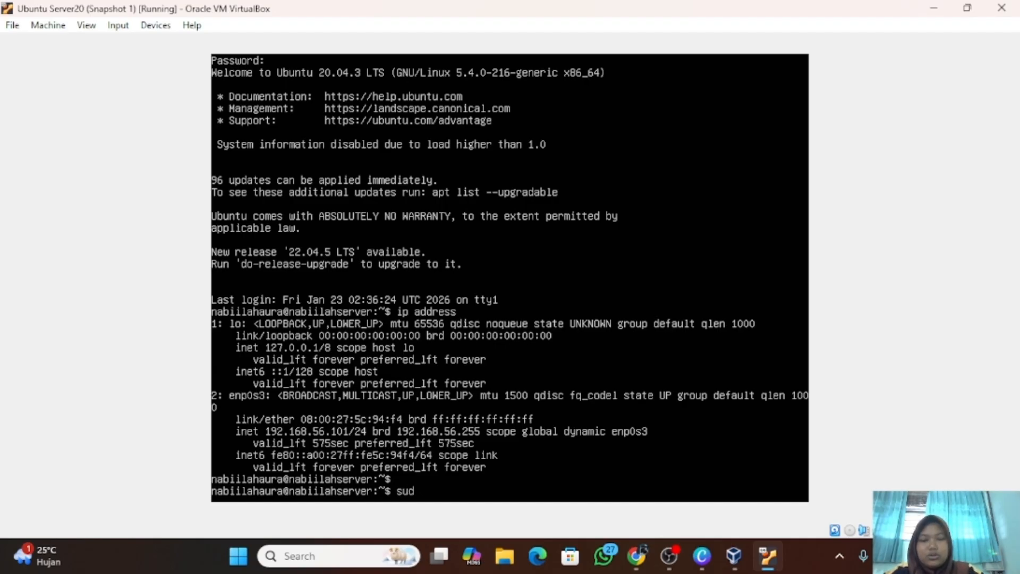
pyautogui.write('o dhc')
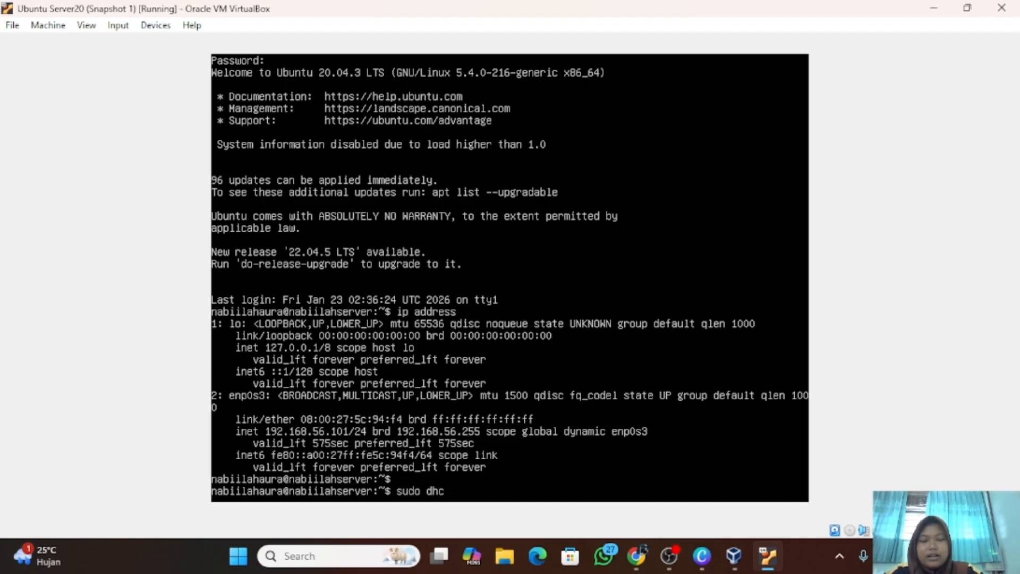
pyautogui.write('lient -')
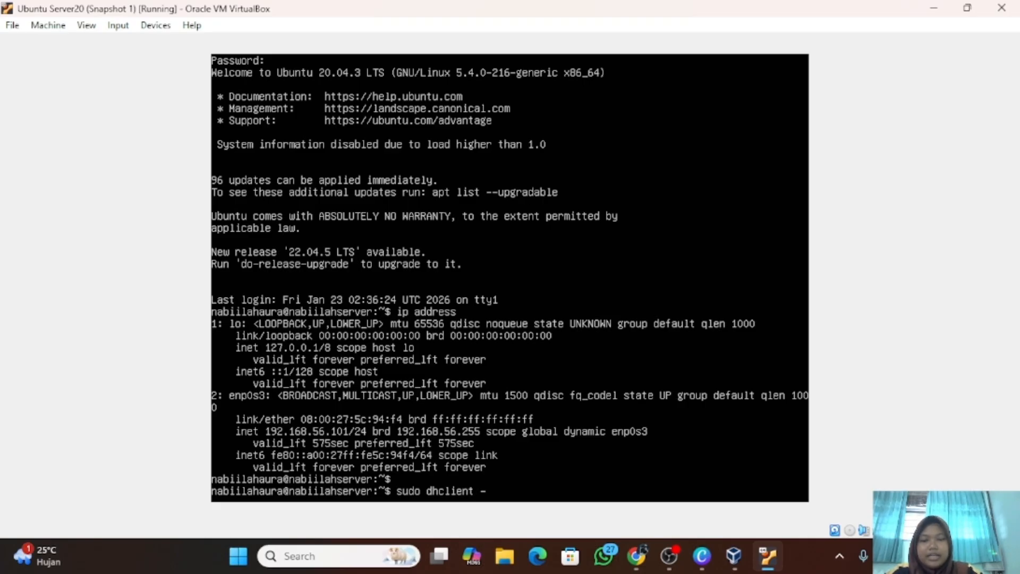
pyautogui.write('r enp0s3')
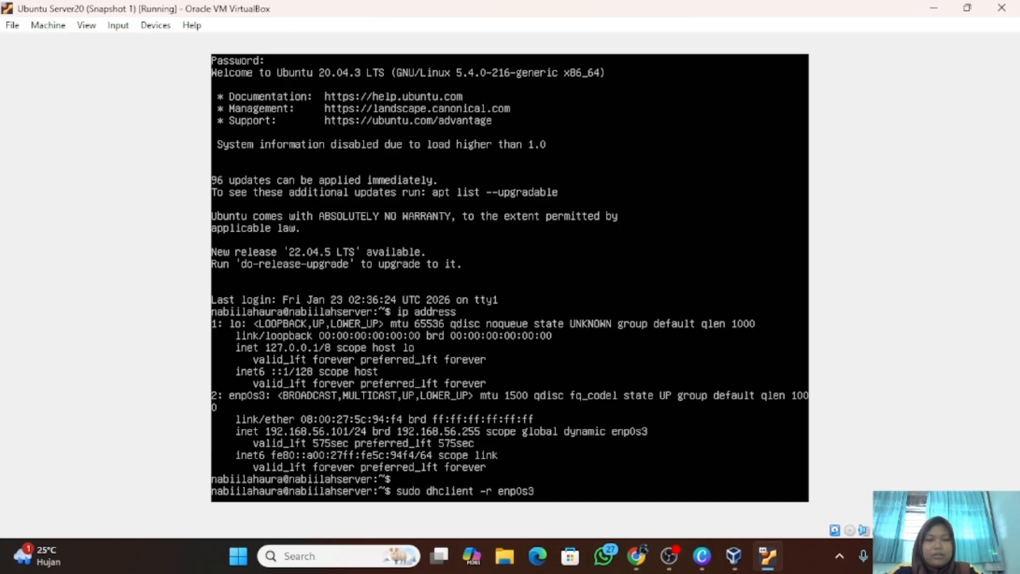
pyautogui.press('Return')
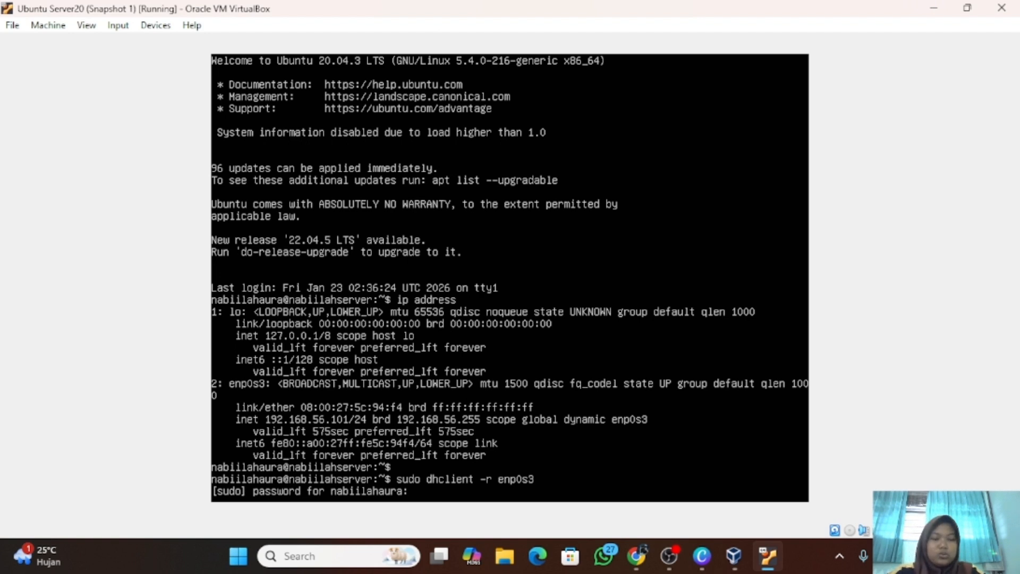
pyautogui.press('Return')
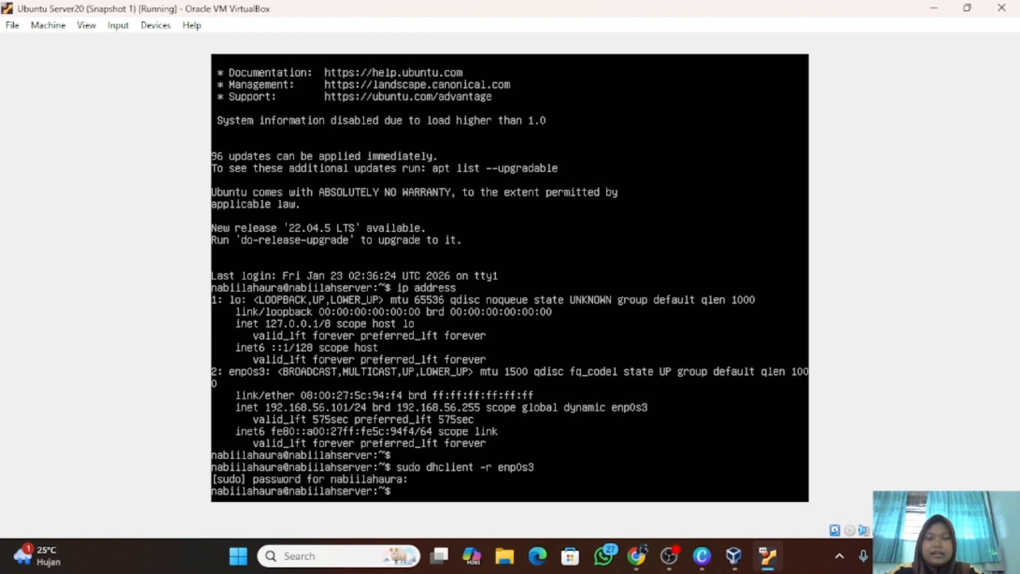
pyautogui.write('ip')
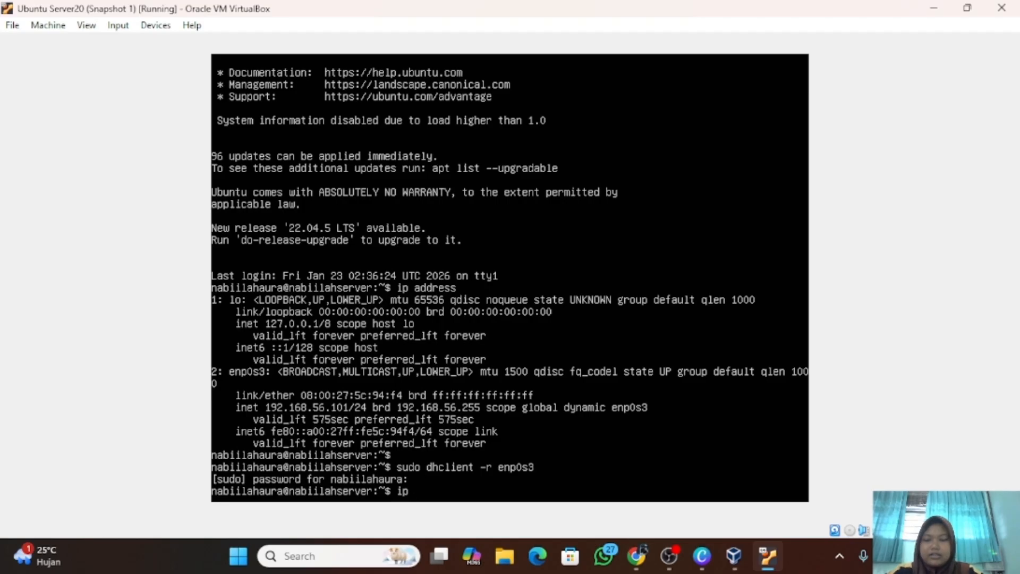
pyautogui.write(' address')
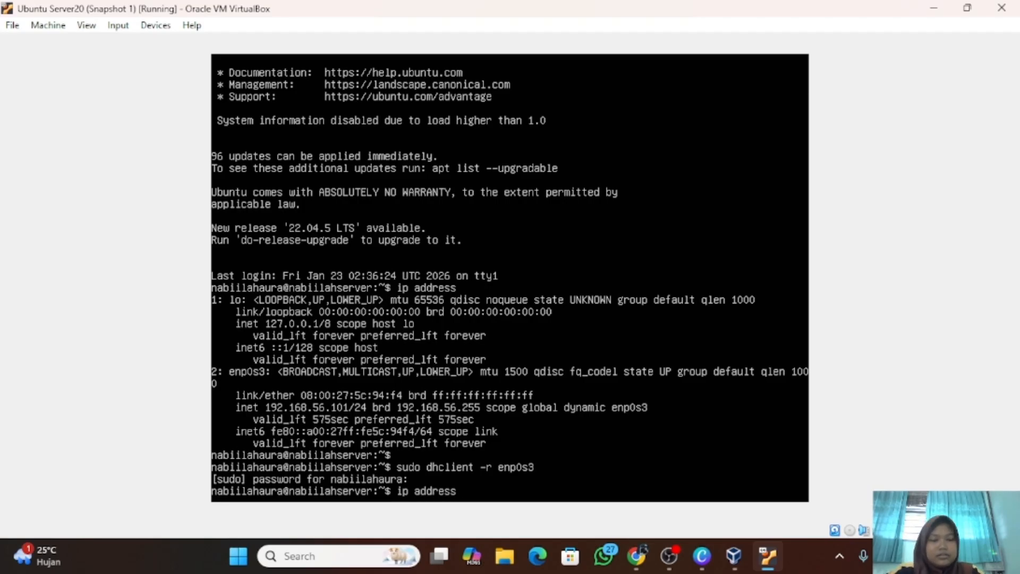
pyautogui.press('Return')
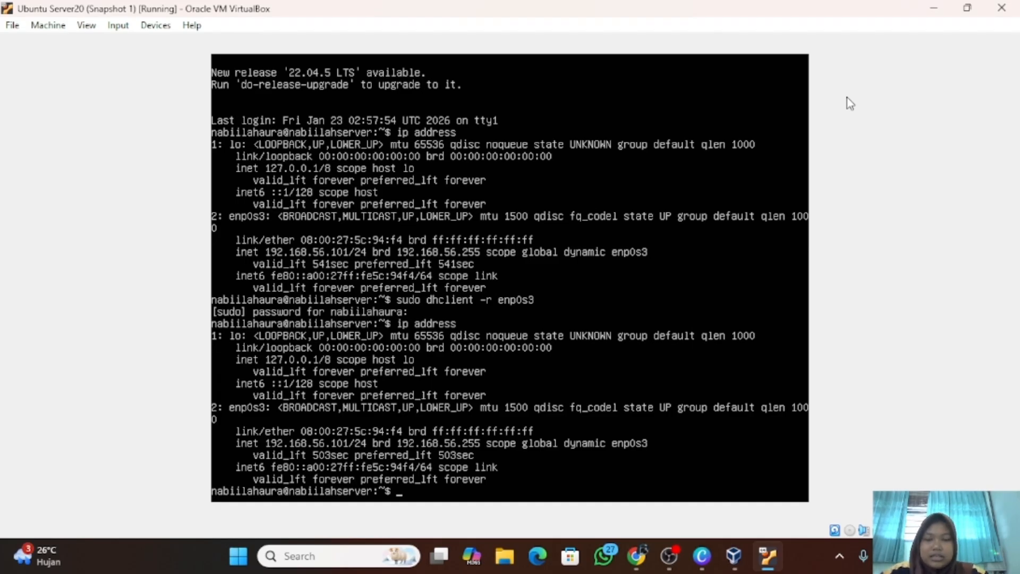
# Step: Run 'sudo dhclient enp0s3' and recheck 'ip address', which shows the secondary 192.168.56.102/24
pyautogui.write('sudo')
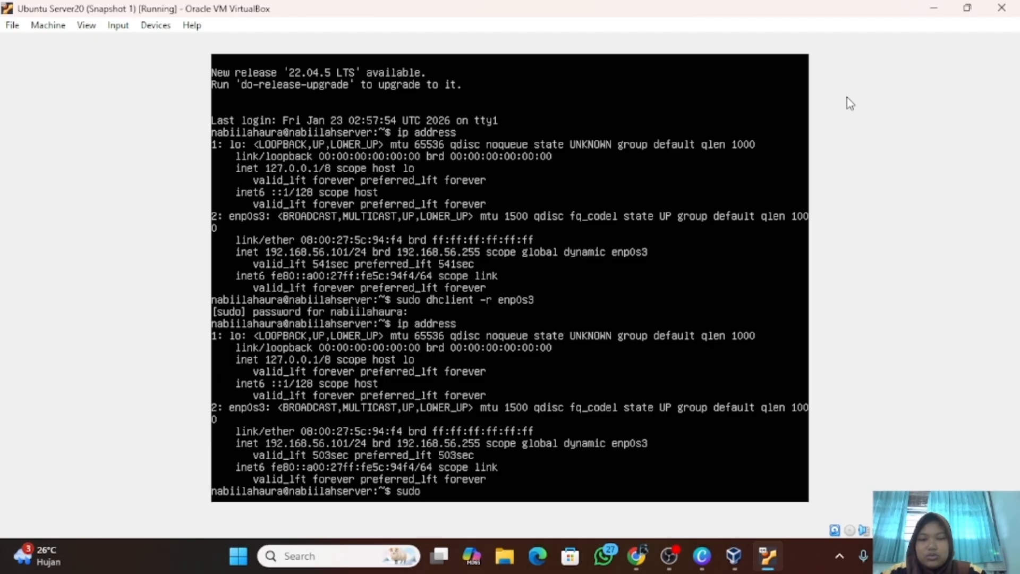
pyautogui.write(' dhclient')
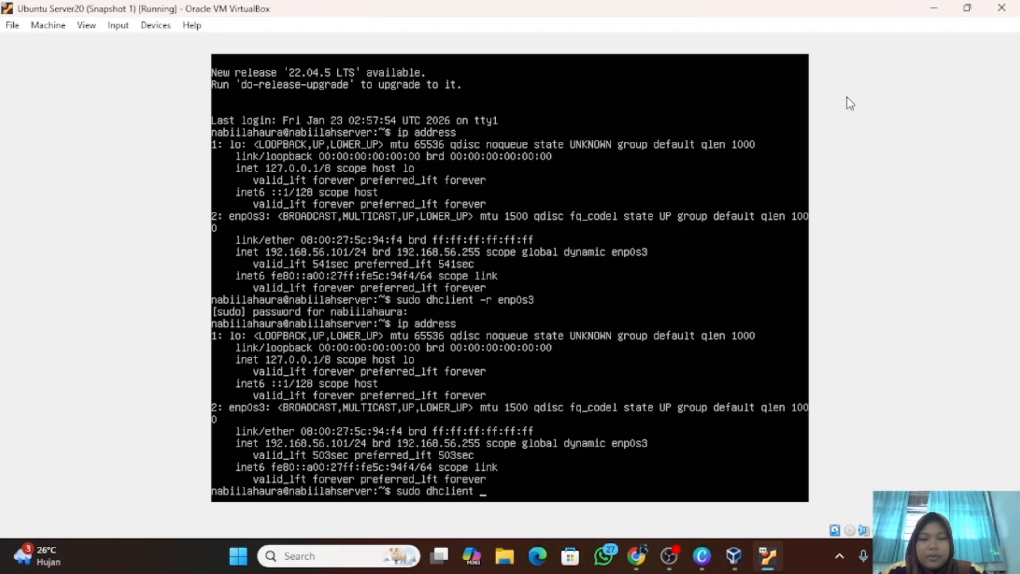
pyautogui.write(' en')
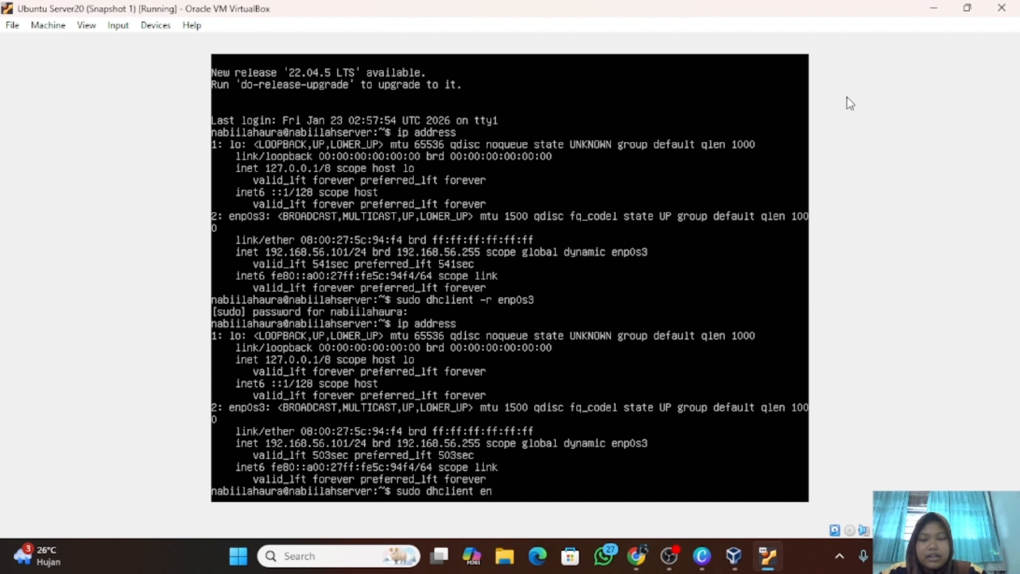
pyautogui.write('p0s3')
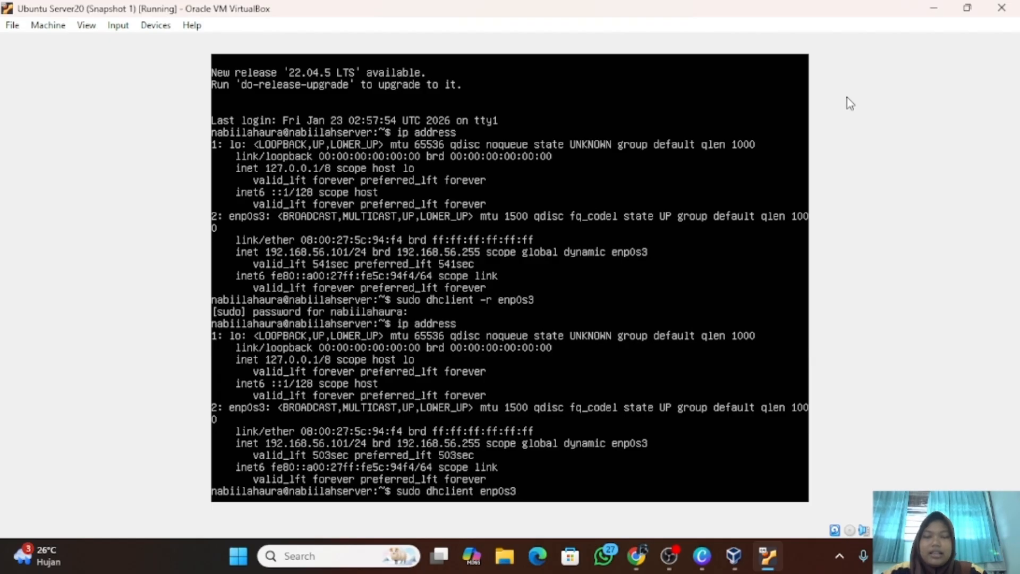
pyautogui.press('Return')
pyautogui.write('ip address')
pyautogui.press('Return')
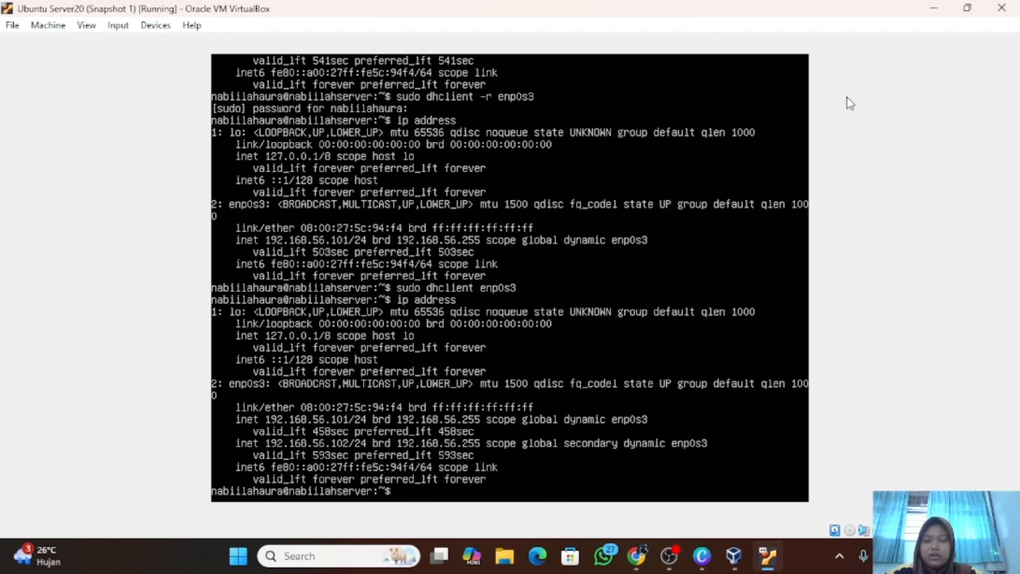
# Step: Show the VirtualBox Host-Only Network adapter's connection details in Control Panel, with IPv4 192.168.56.1
pyautogui.click(337, 555)
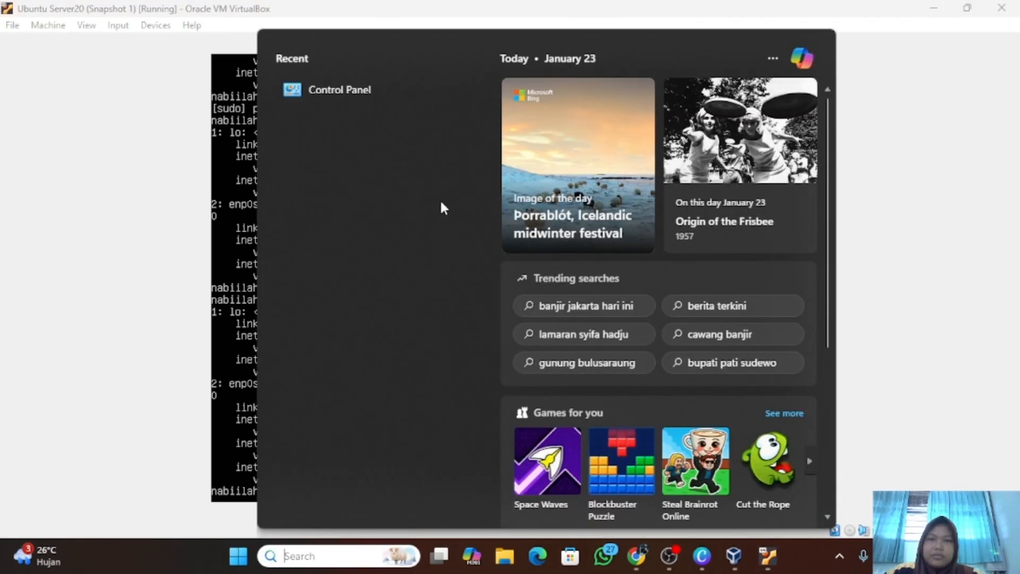
pyautogui.click(399, 101)
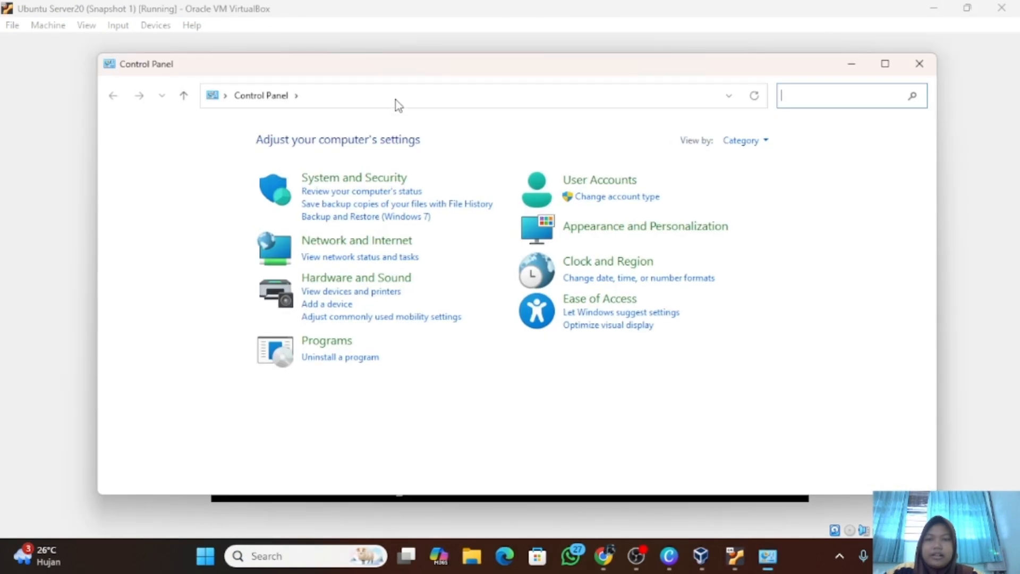
pyautogui.click(382, 250)
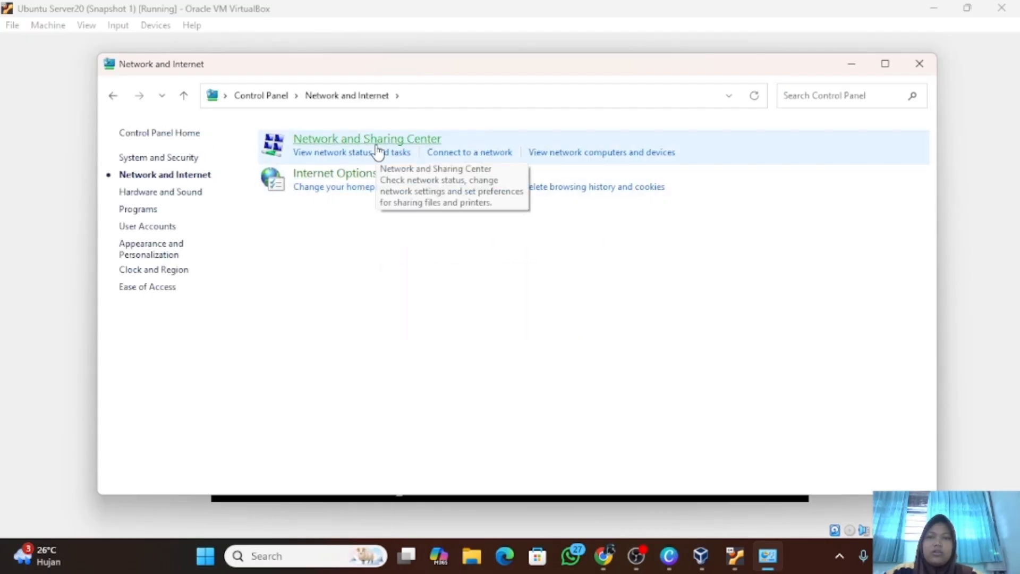
pyautogui.click(378, 153)
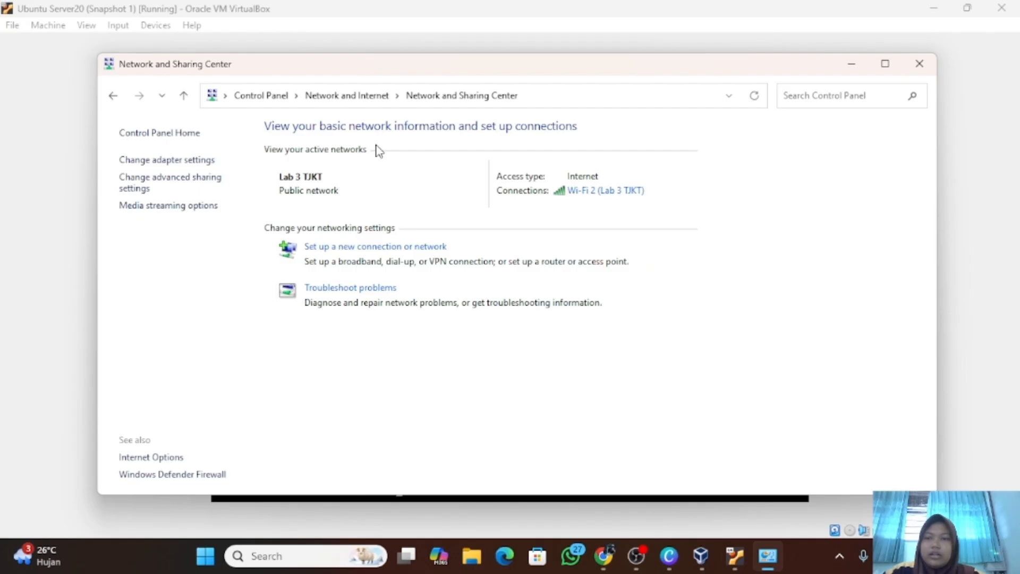
pyautogui.click(193, 165)
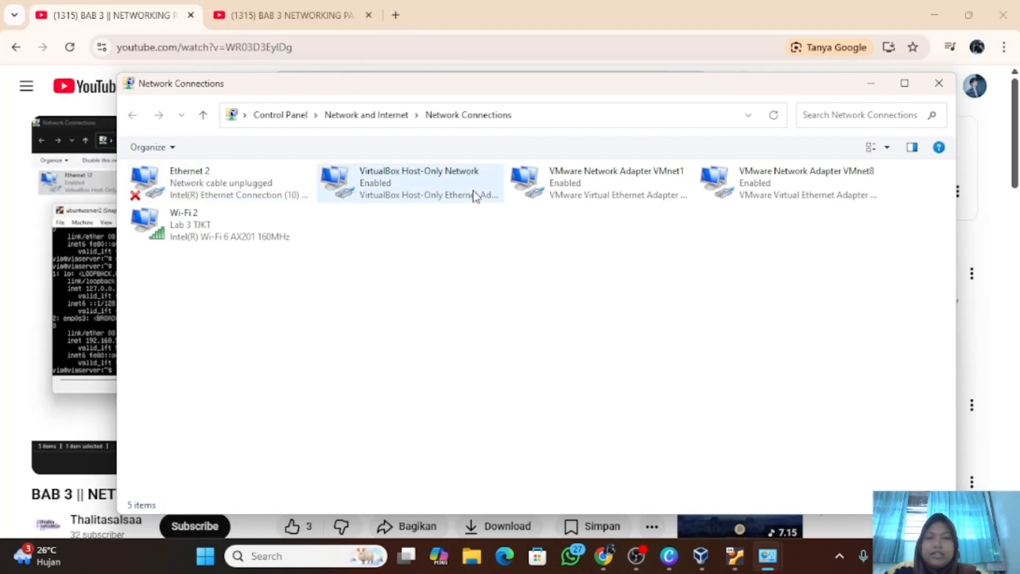
pyautogui.doubleClick(425, 190)
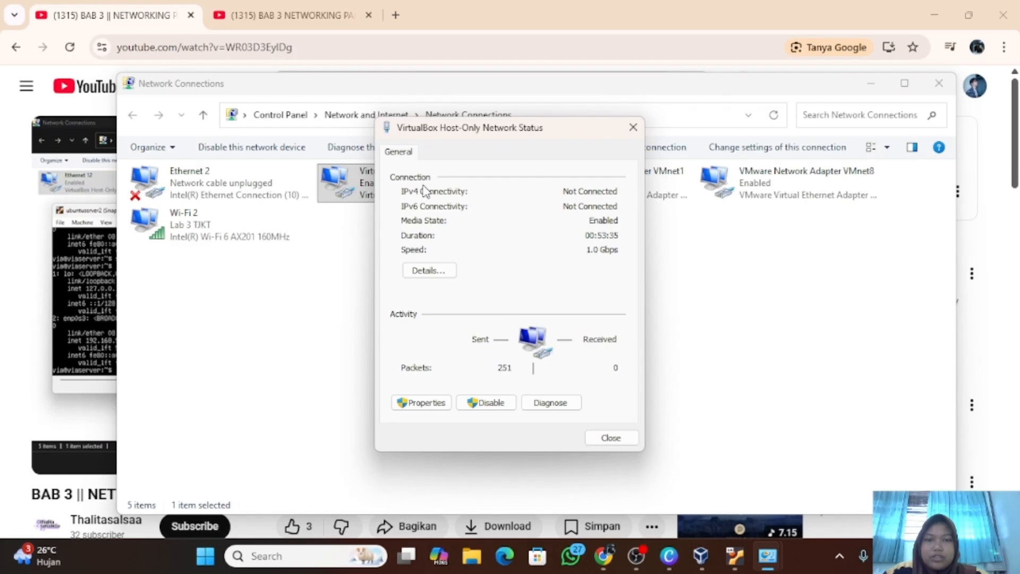
pyautogui.click(449, 279)
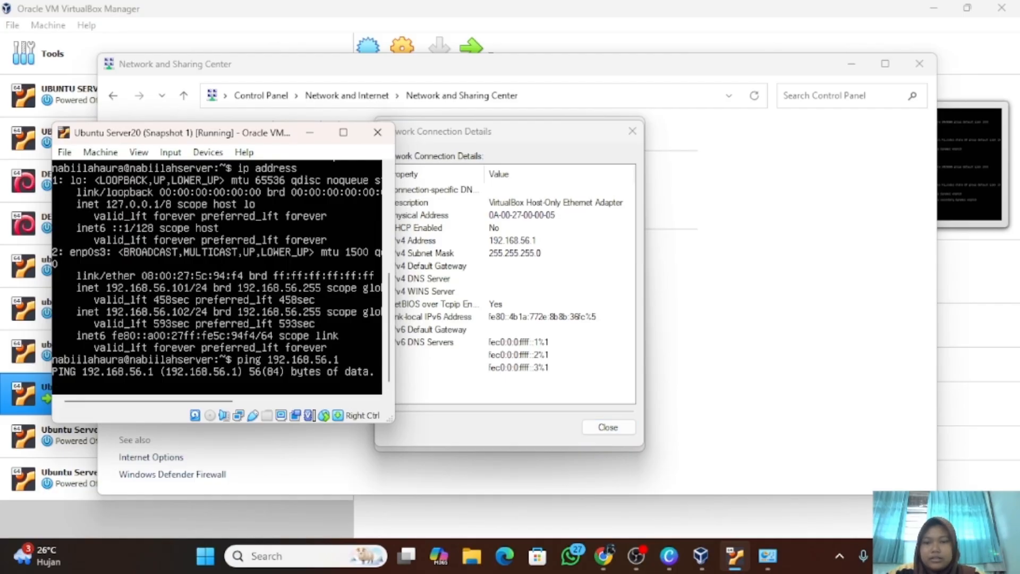
# Step: Open a resized Command Prompt and ping 192.168.56.1, getting 4 of 4 replies
pyautogui.click(303, 556)
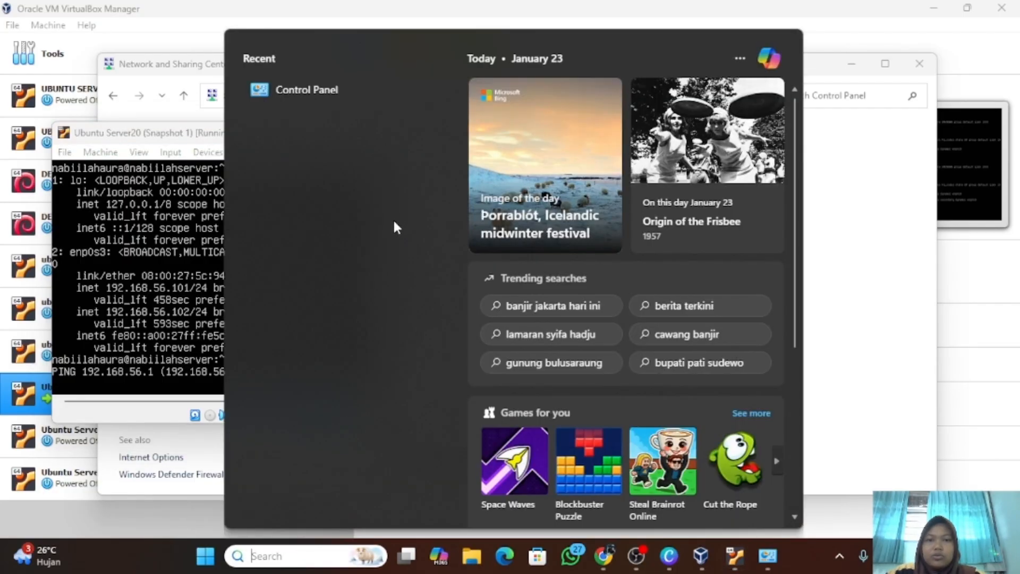
pyautogui.write('co')
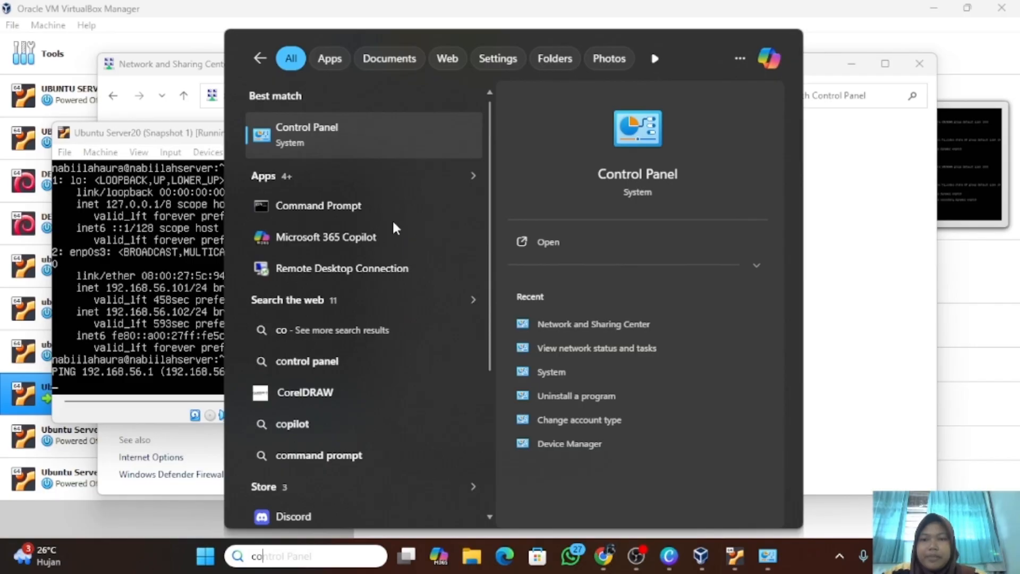
pyautogui.press('Escape')
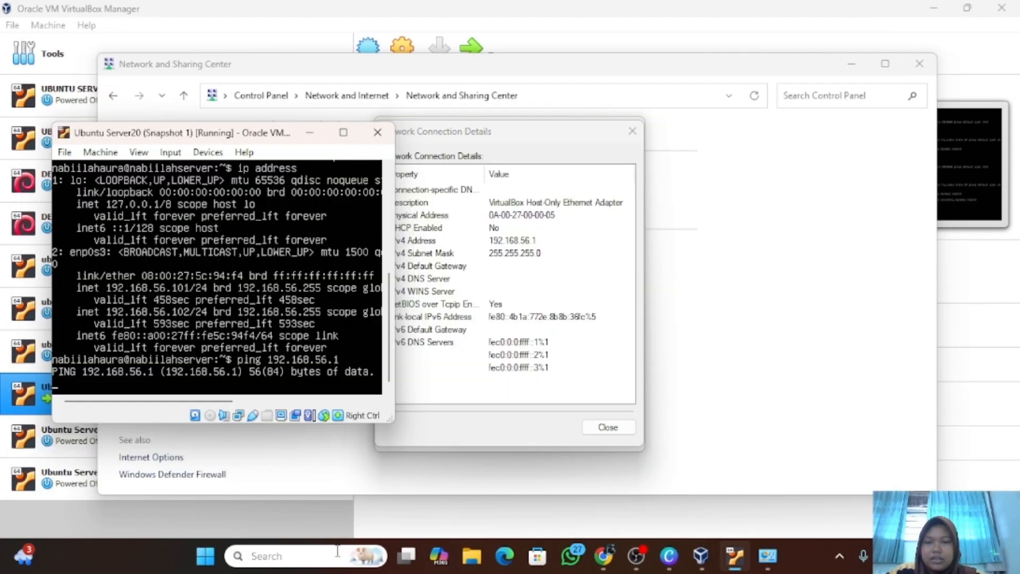
pyautogui.click(339, 556)
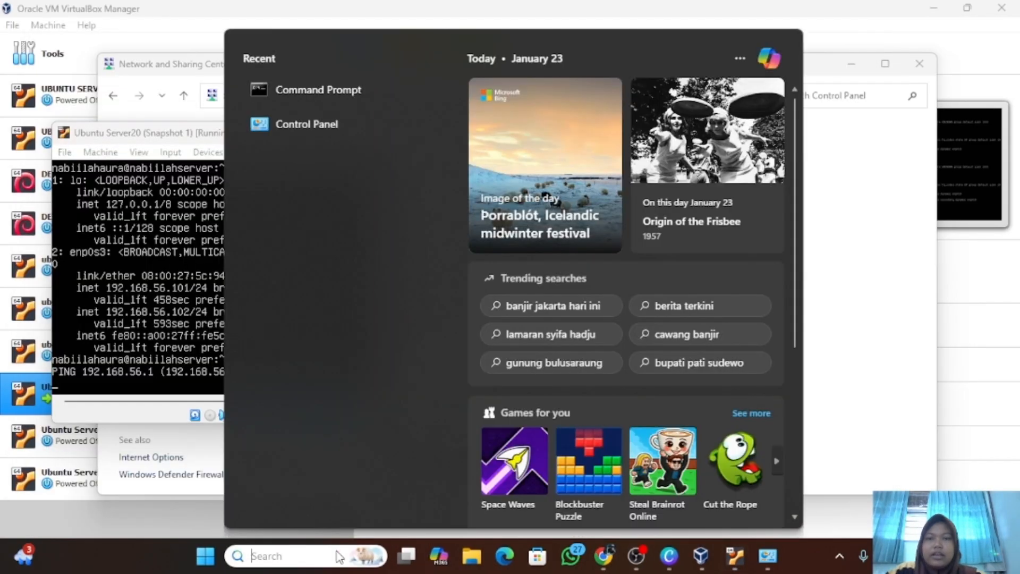
pyautogui.click(372, 91)
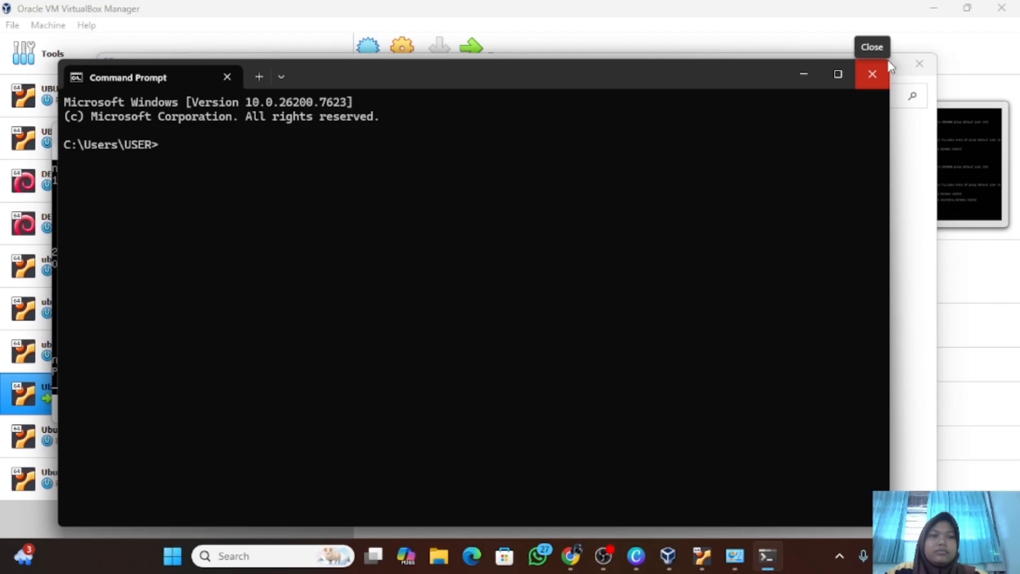
pyautogui.moveTo(891, 66); pyautogui.dragTo(438, 260)
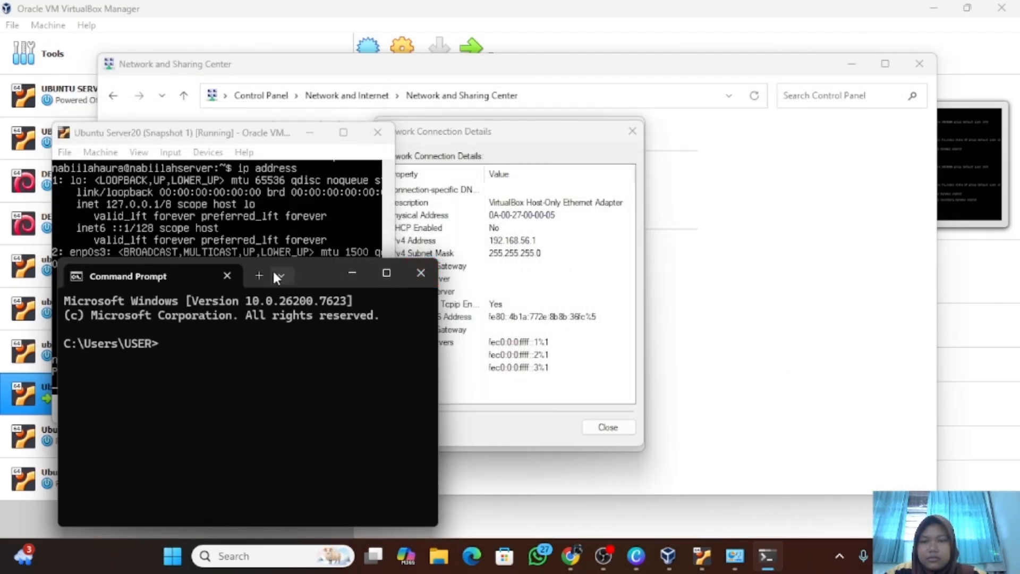
pyautogui.moveTo(199, 272); pyautogui.dragTo(640, 145)
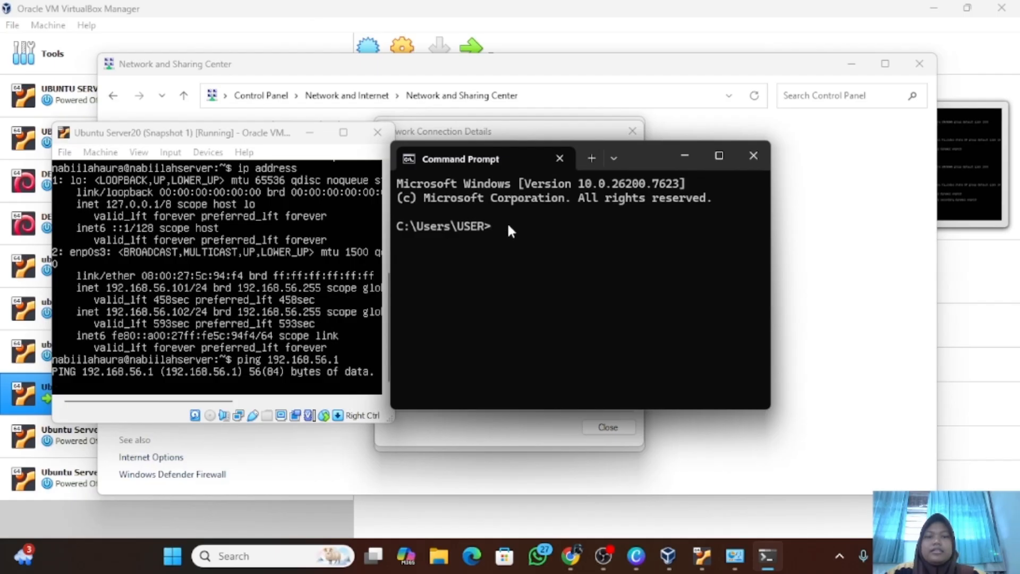
pyautogui.write('pi')
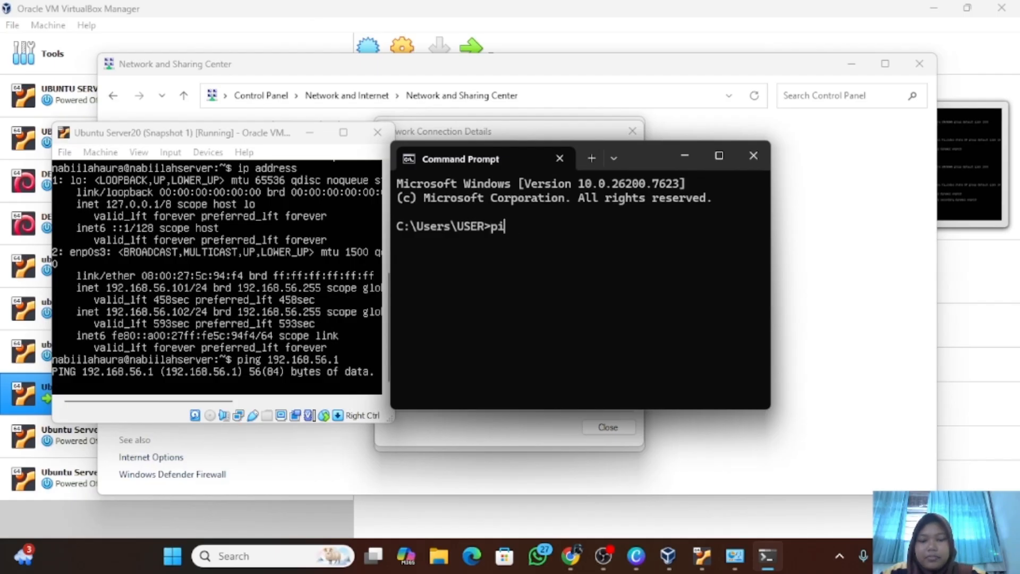
pyautogui.write('ng ')
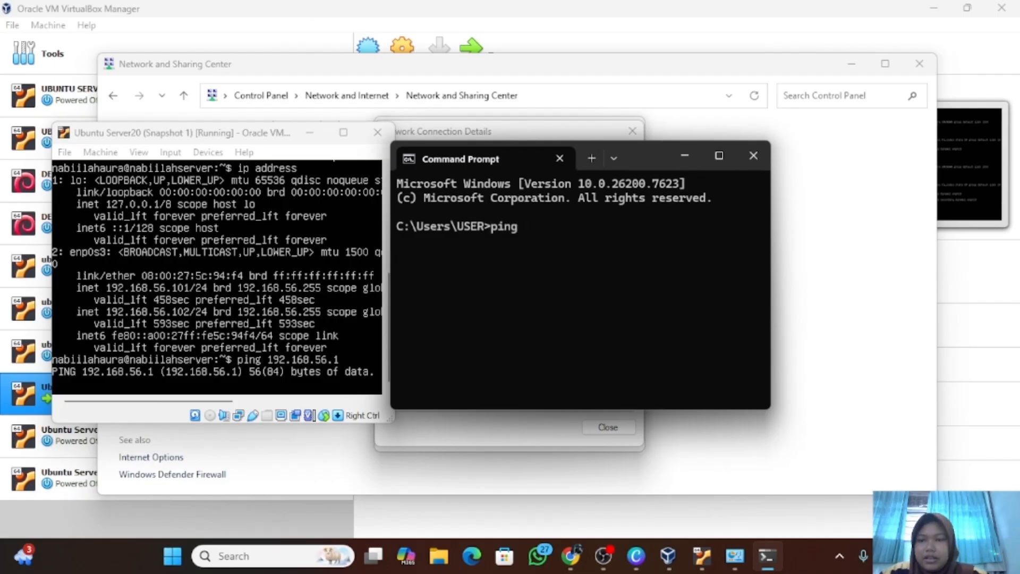
pyautogui.write('192')
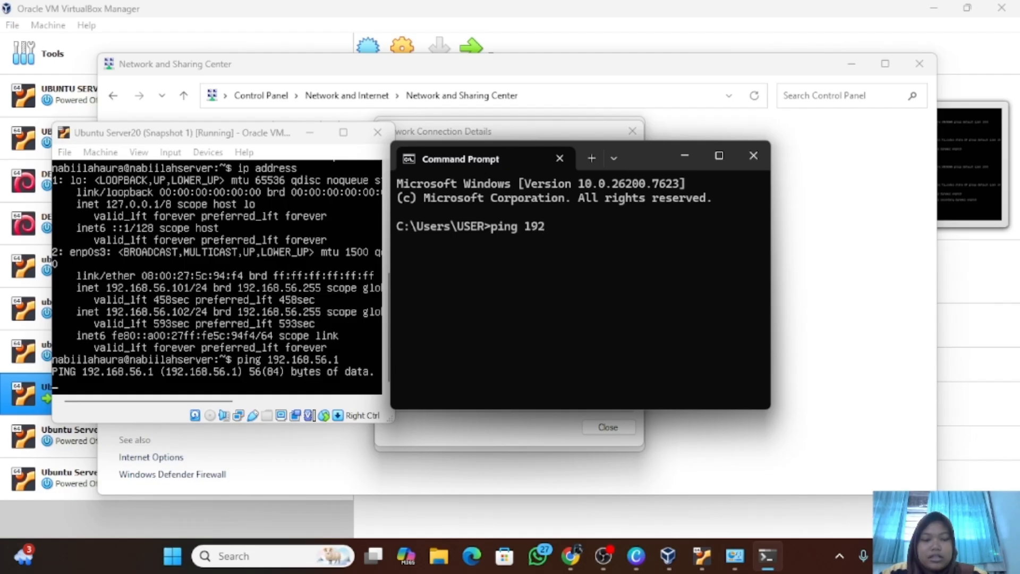
pyautogui.write('.168.')
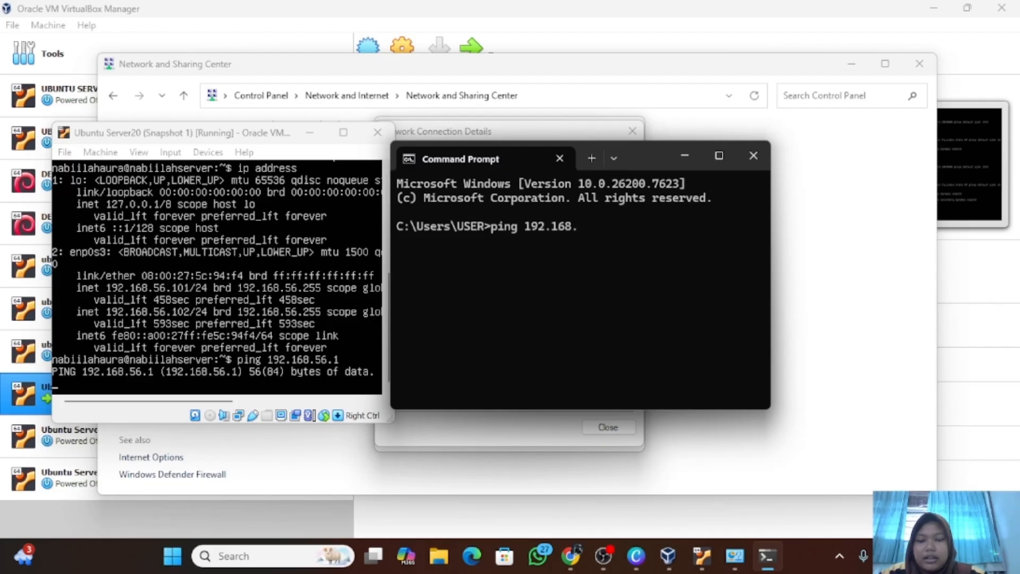
pyautogui.write('56')
pyautogui.write('.1')
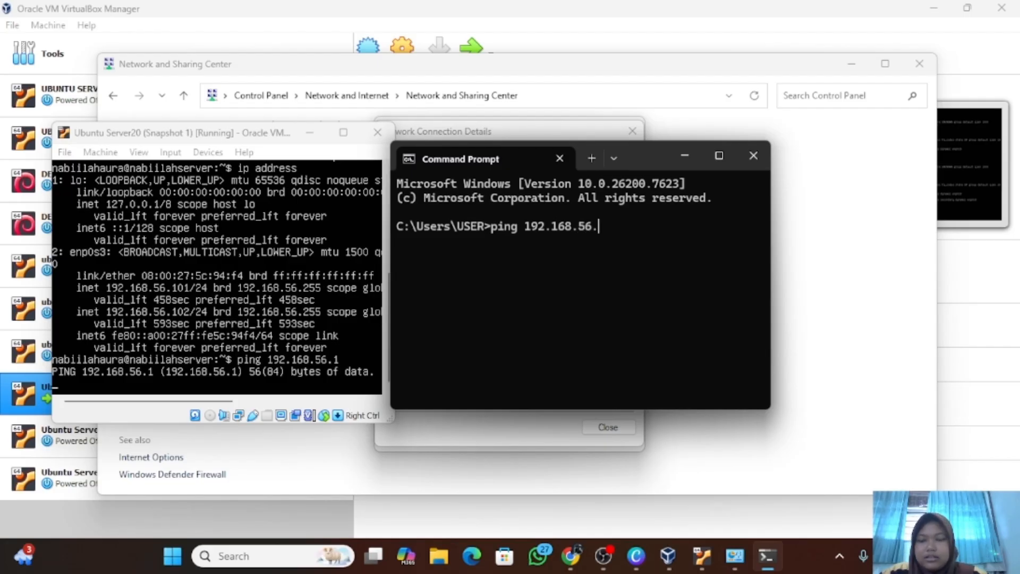
pyautogui.press('Return')
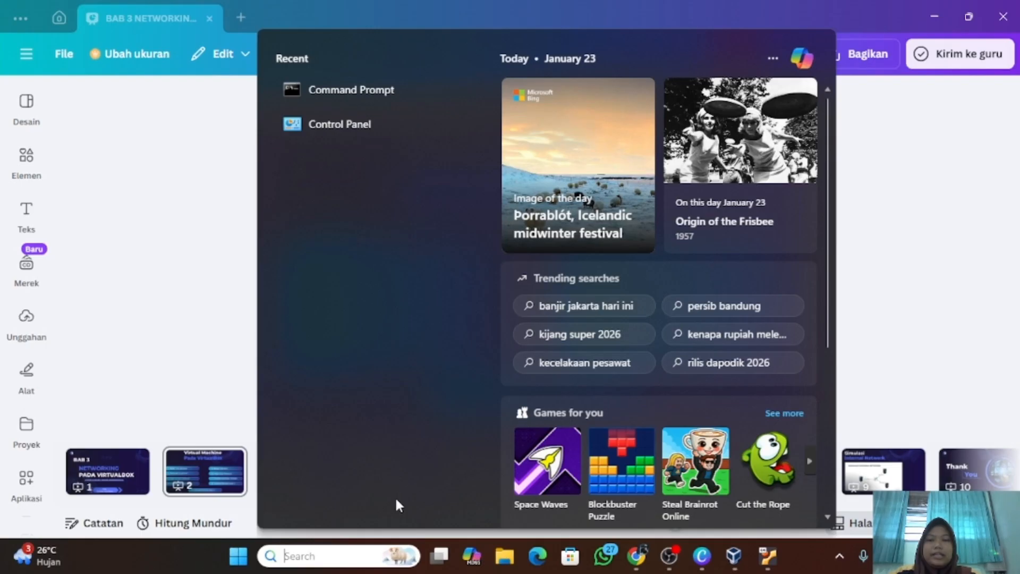
# Step: Set Windows Defender Firewall to off for both private and public networks and apply
pyautogui.click(419, 137)
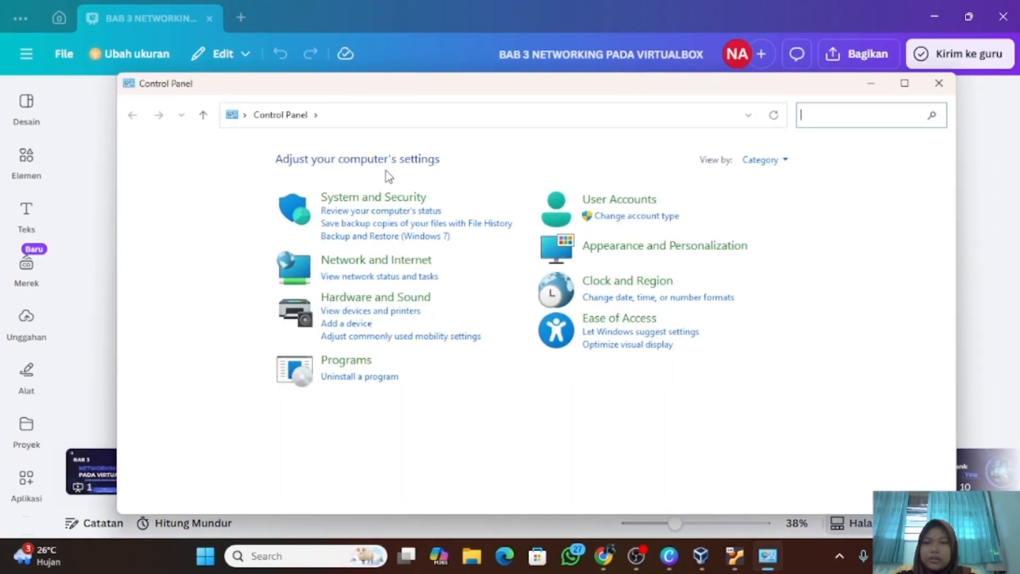
pyautogui.click(372, 199)
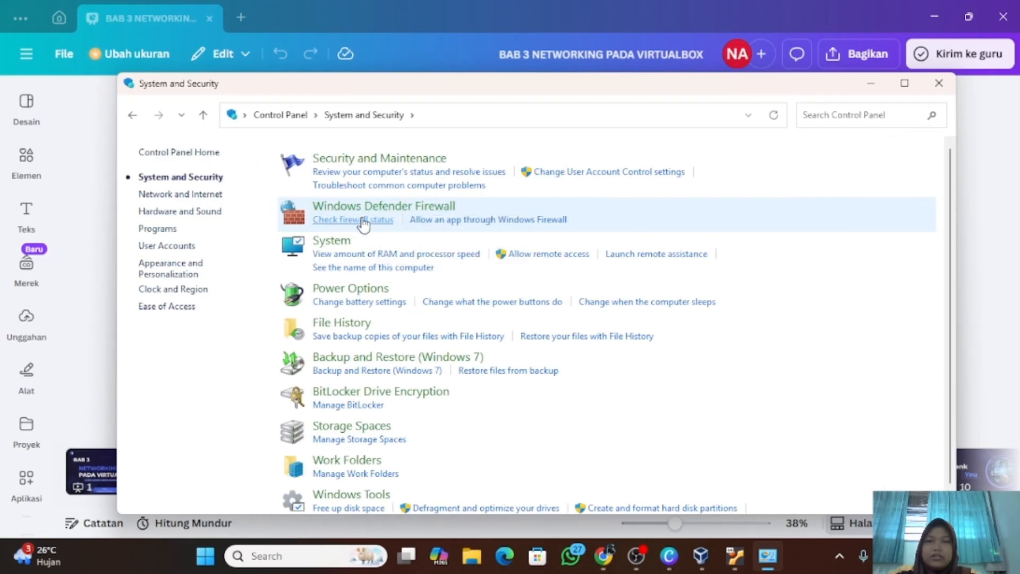
pyautogui.click(363, 223)
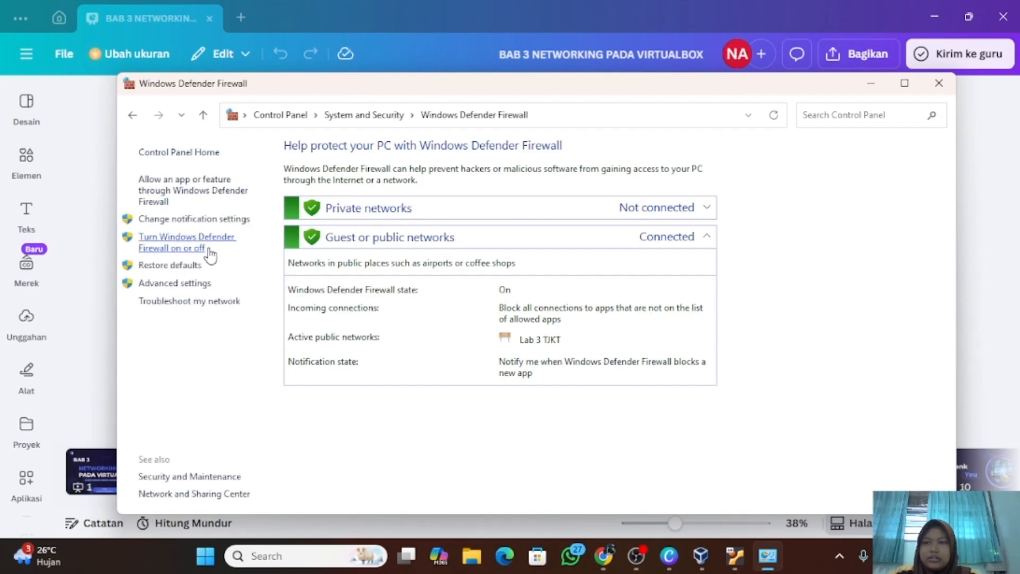
pyautogui.click(173, 248)
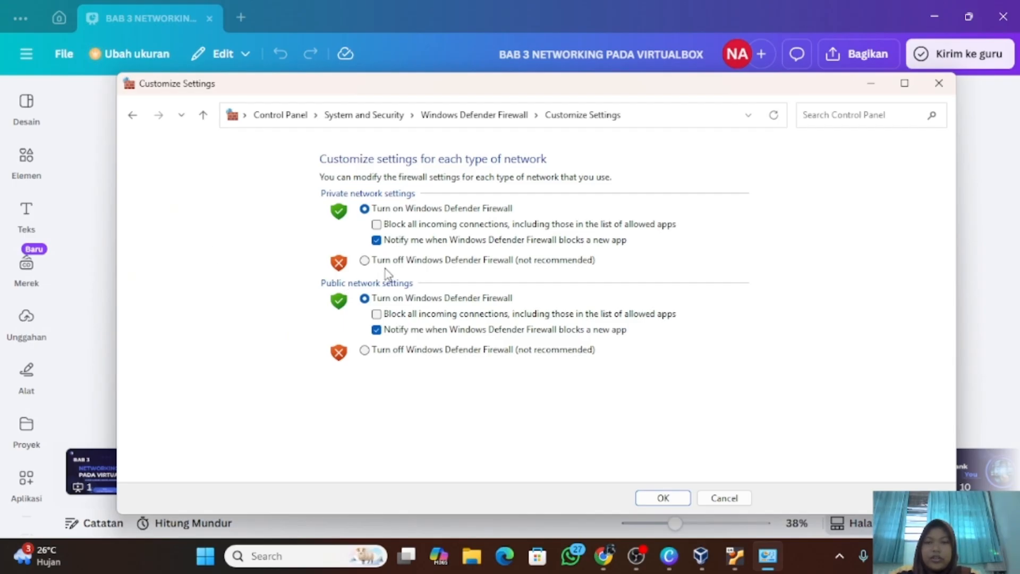
pyautogui.click(365, 261)
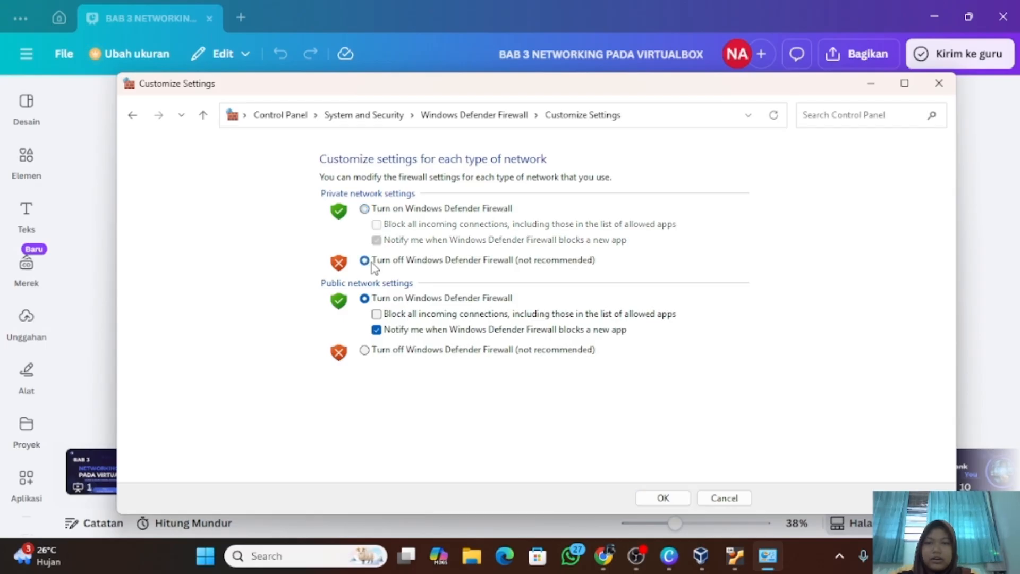
pyautogui.click(364, 350)
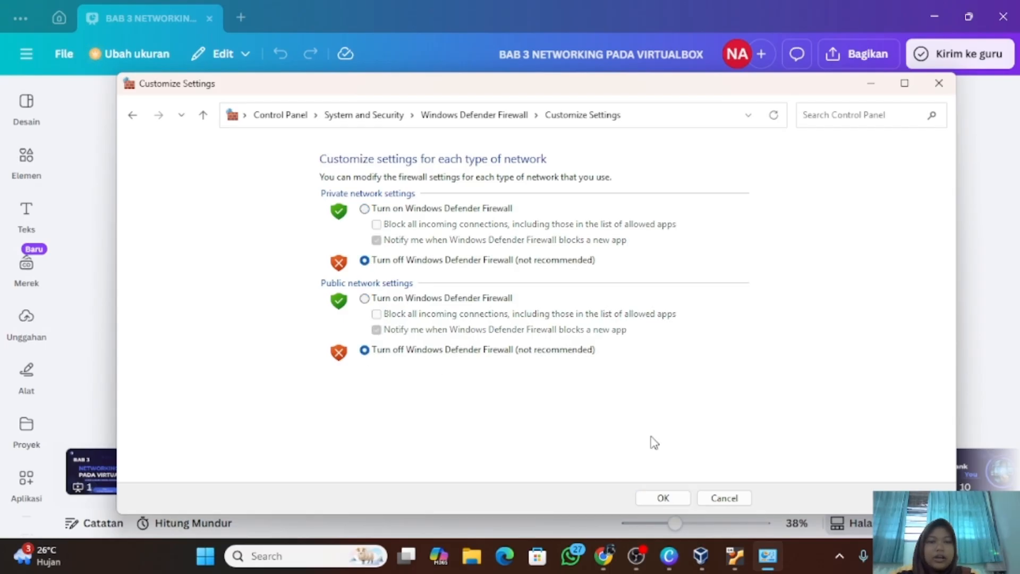
pyautogui.click(661, 498)
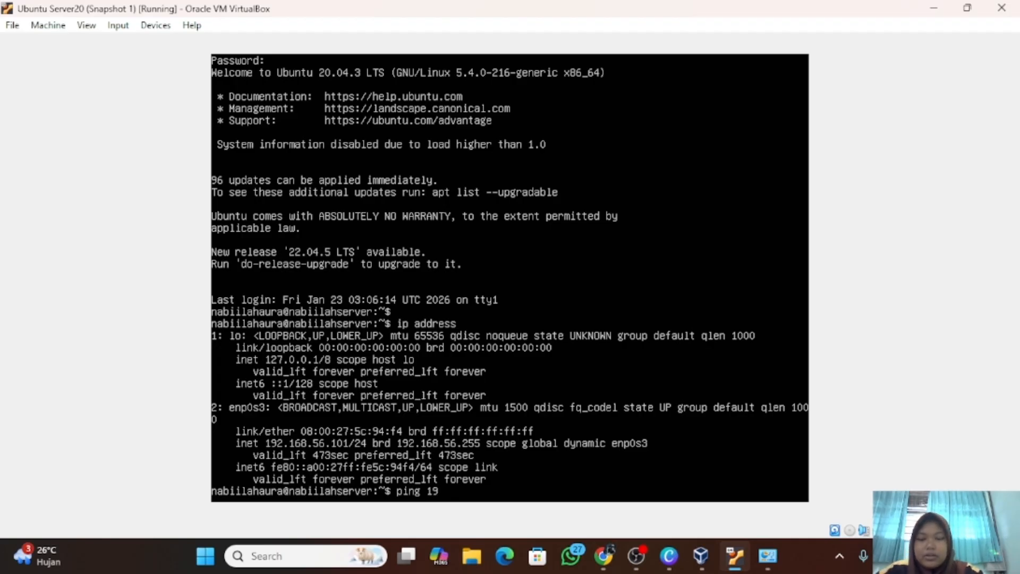
# Step: Ping 192.168.56.1 from the Ubuntu Server20 VM, then stop it with Ctrl+C
pyautogui.write('2.`1')
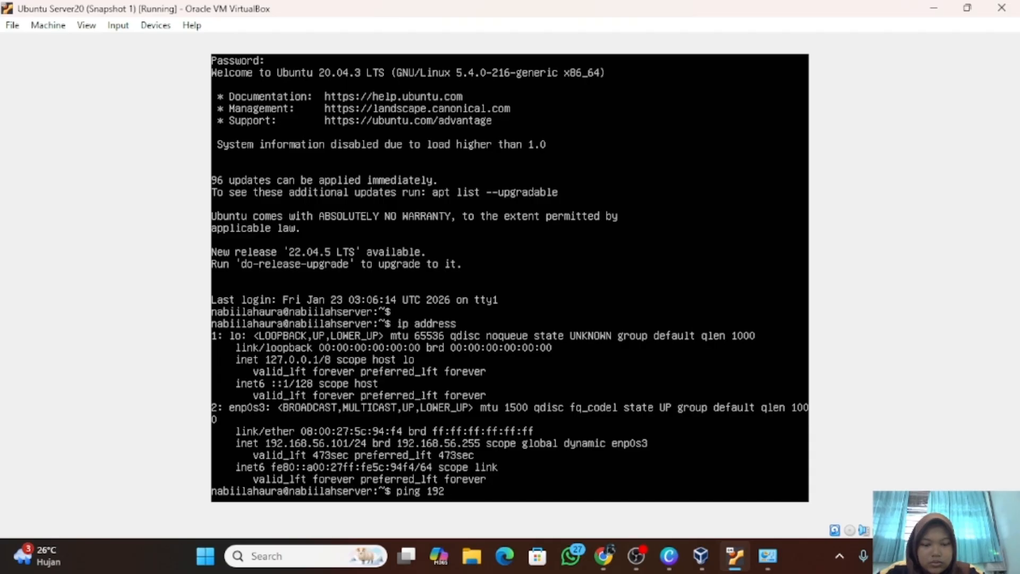
pyautogui.write('15')
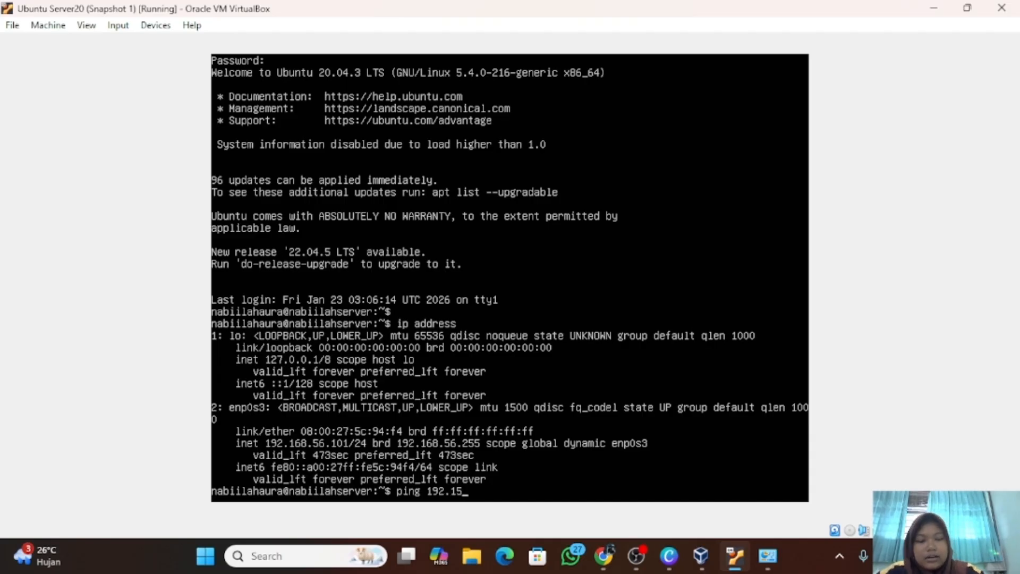
pyautogui.press('BackSpace')
pyautogui.write('68.')
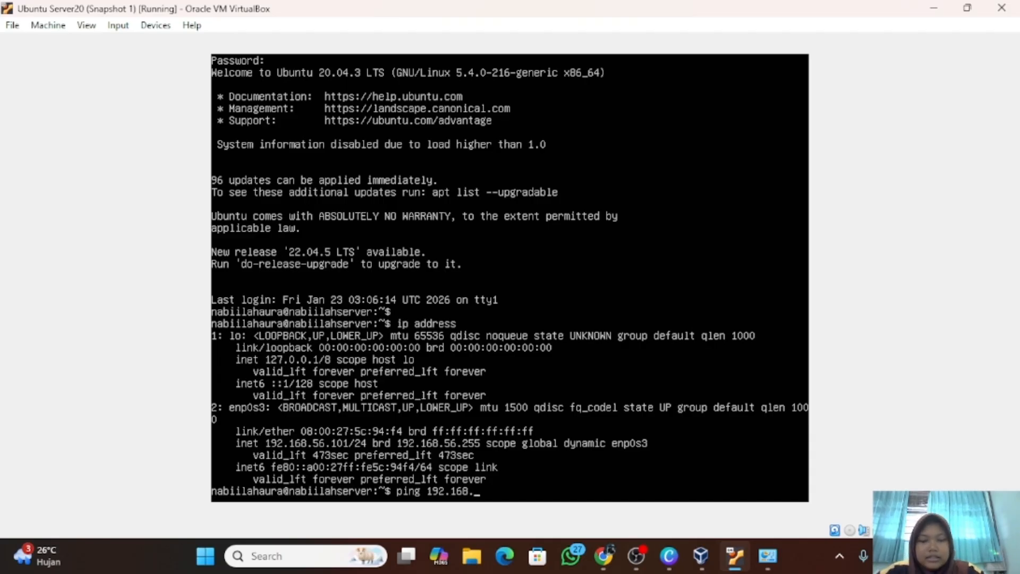
pyautogui.write('56.1')
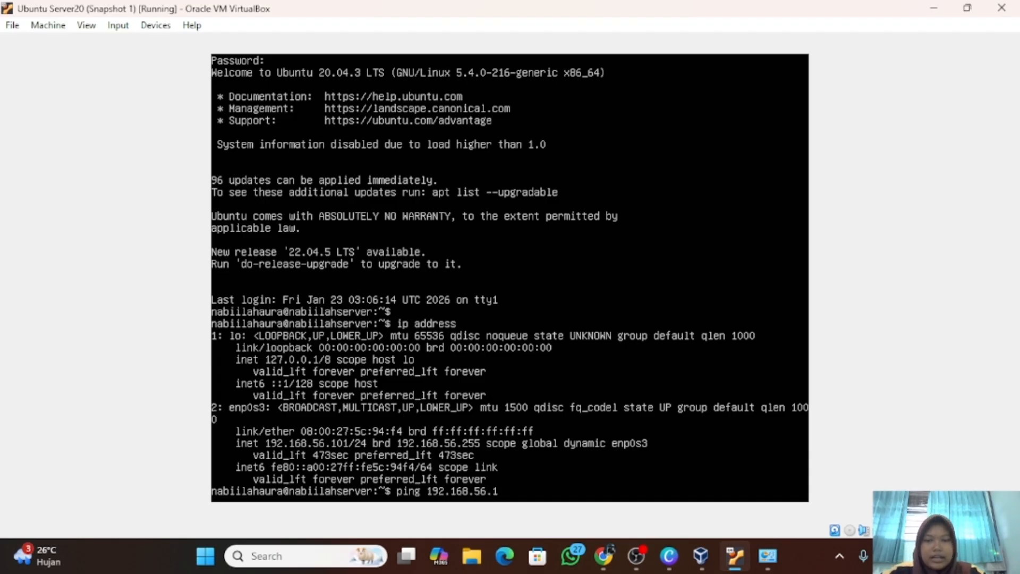
pyautogui.press('Return')
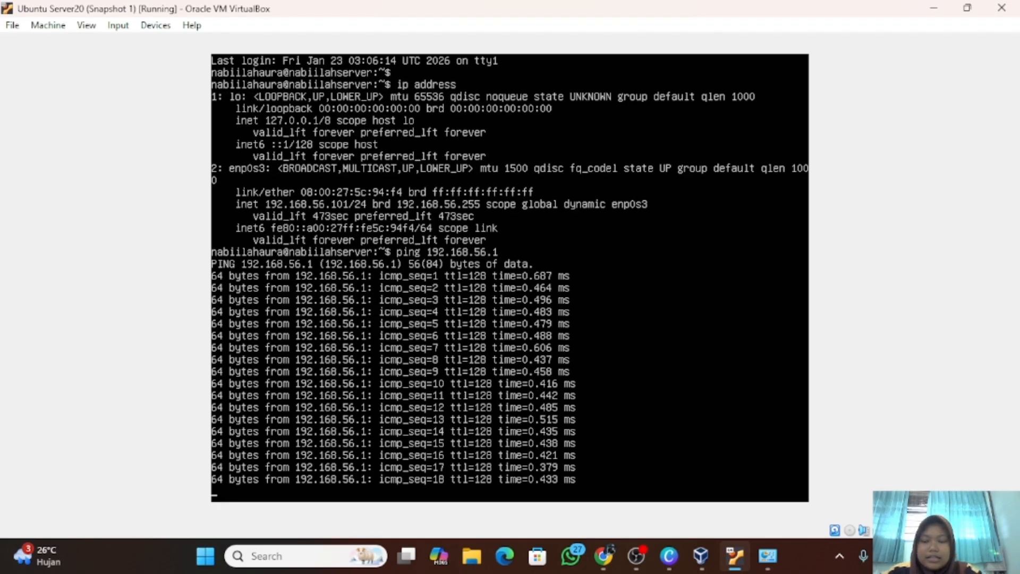
pyautogui.hotkey('ctrl', 'c')
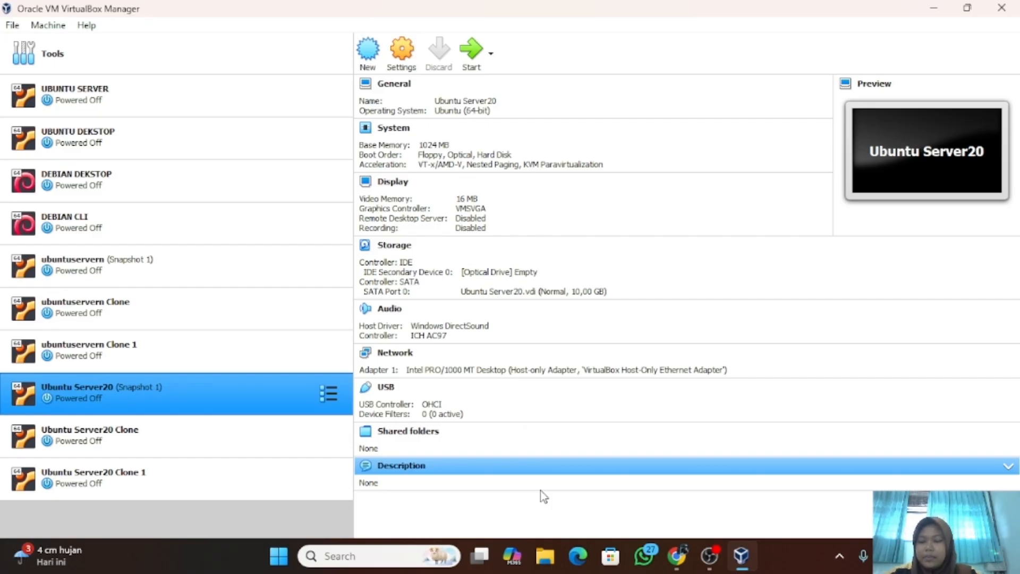
# Step: Set Ubuntu Server20's Adapter 1 to Internal Network named 'internal 1' and save
pyautogui.click(403, 58)
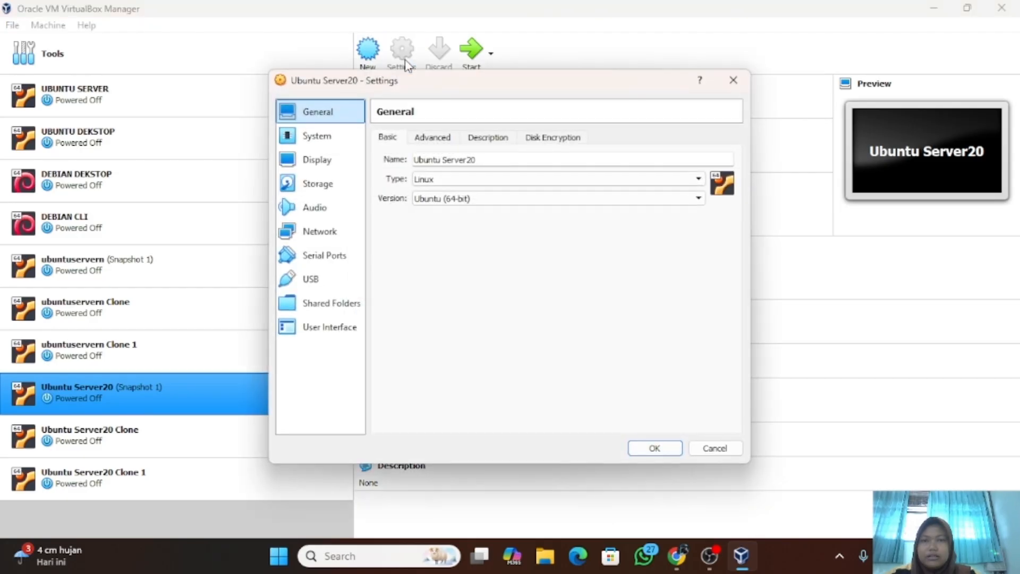
pyautogui.click(324, 233)
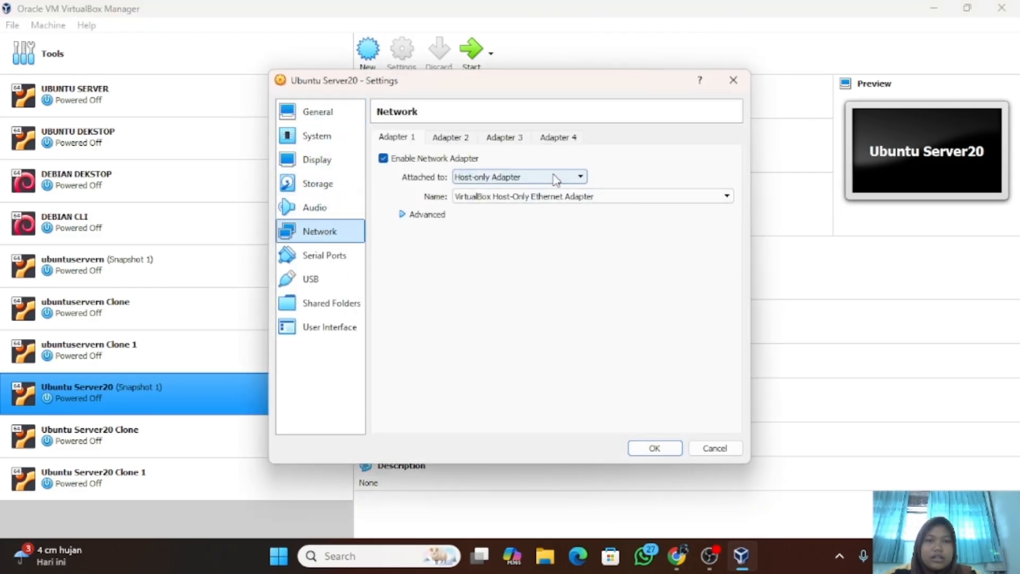
pyautogui.click(573, 178)
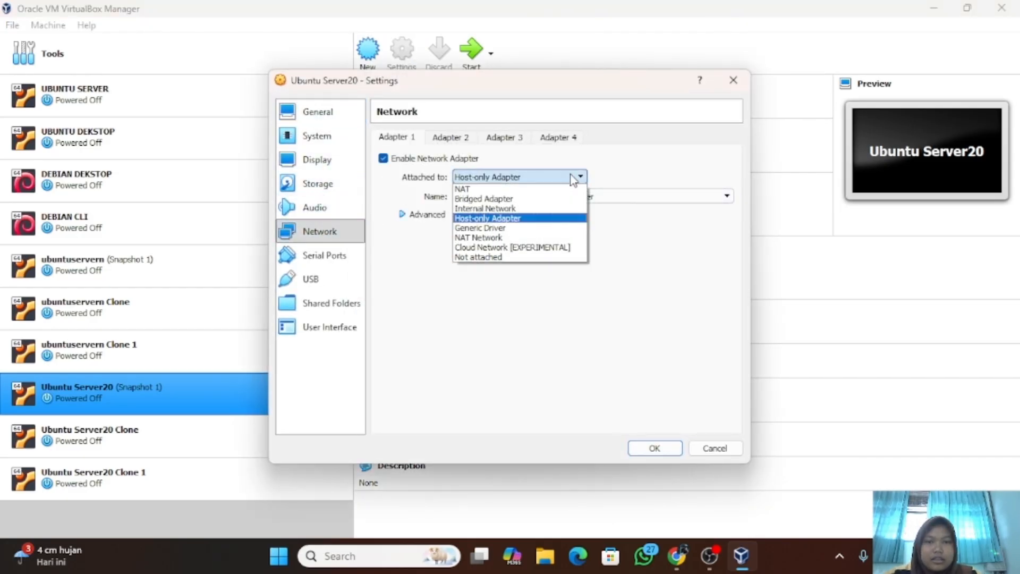
pyautogui.click(561, 210)
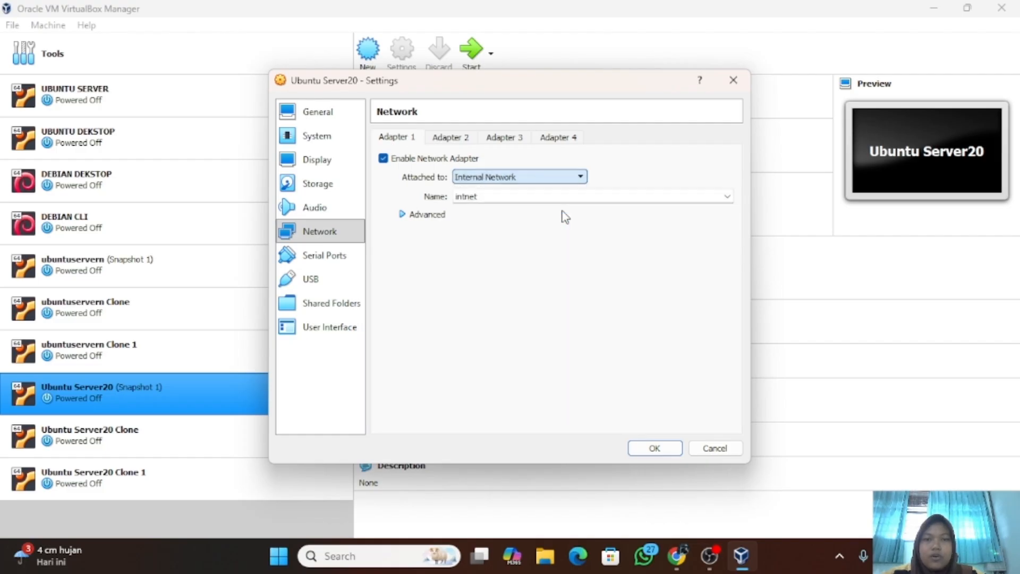
pyautogui.click(669, 197)
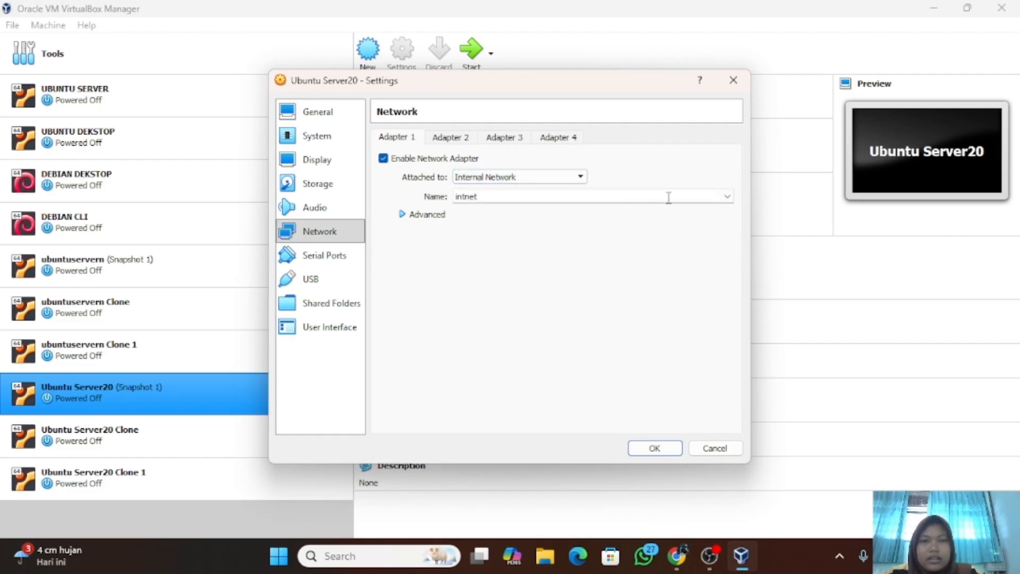
pyautogui.press('BackSpace')
pyautogui.press('BackSpace')
pyautogui.press('BackSpace')
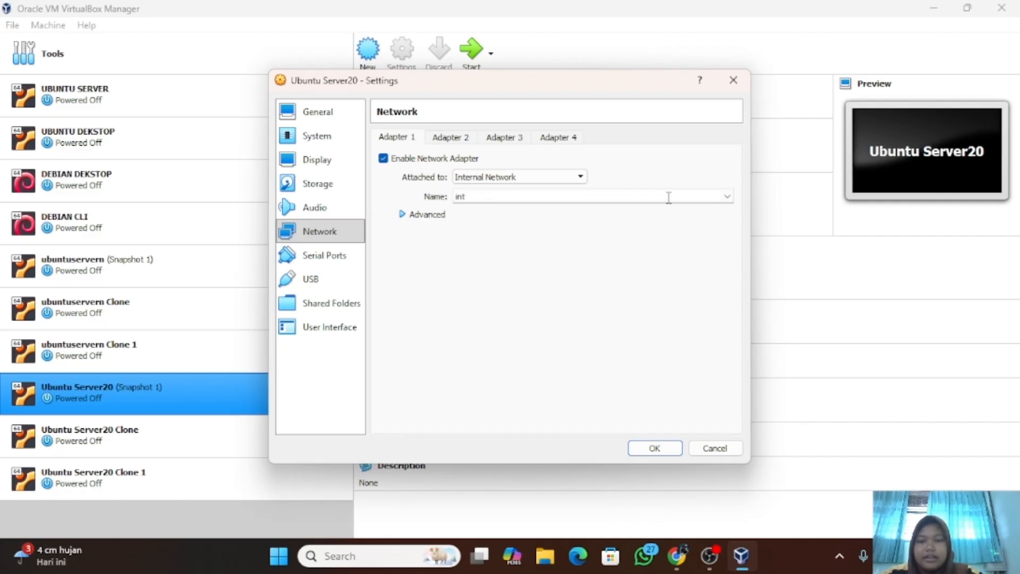
pyautogui.write('ernal 1')
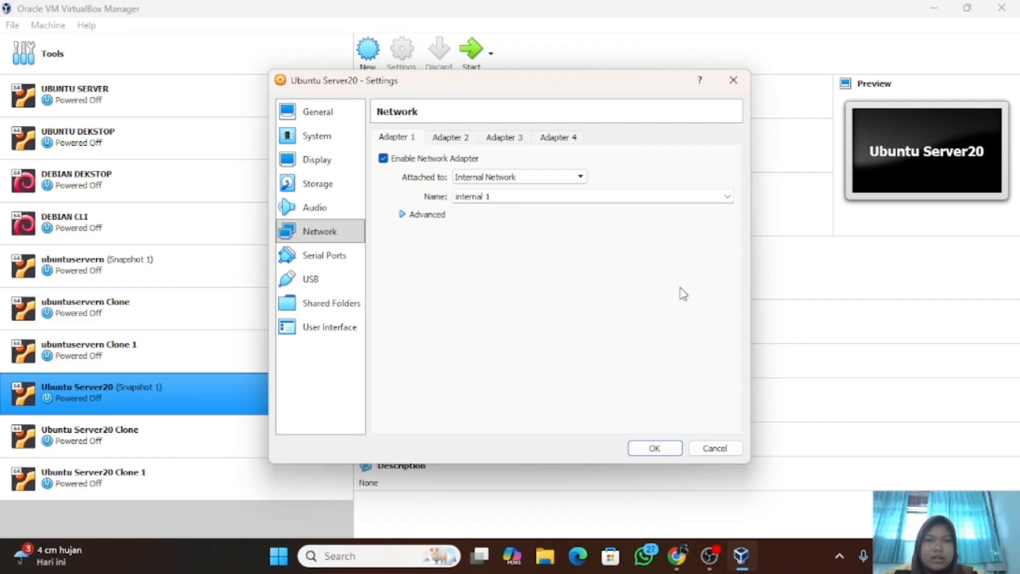
pyautogui.click(667, 447)
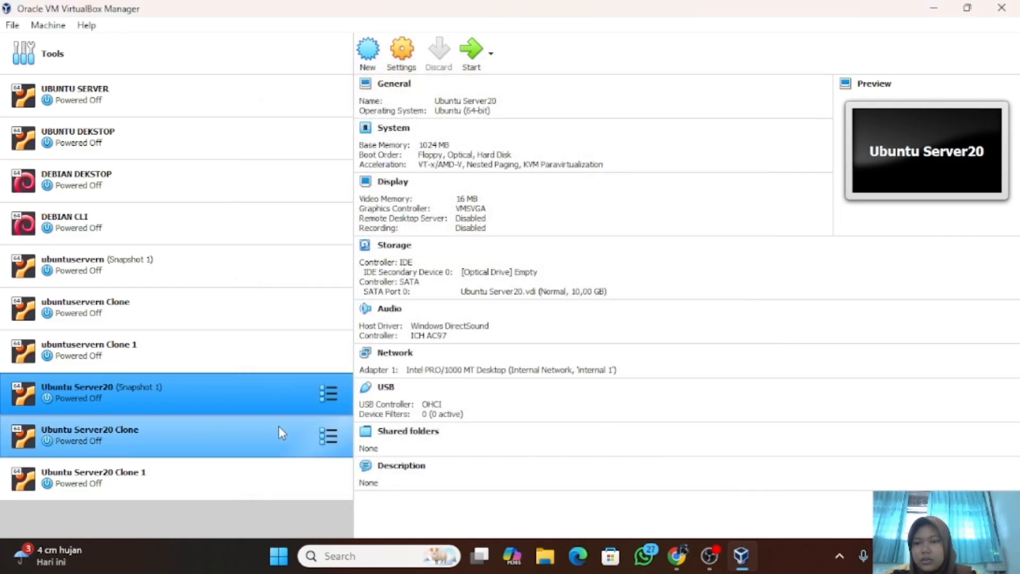
# Step: Switch Ubuntu Server20 Clone's Adapter 1 from NAT Network to Internal Network 'internal 1'
pyautogui.click(267, 432)
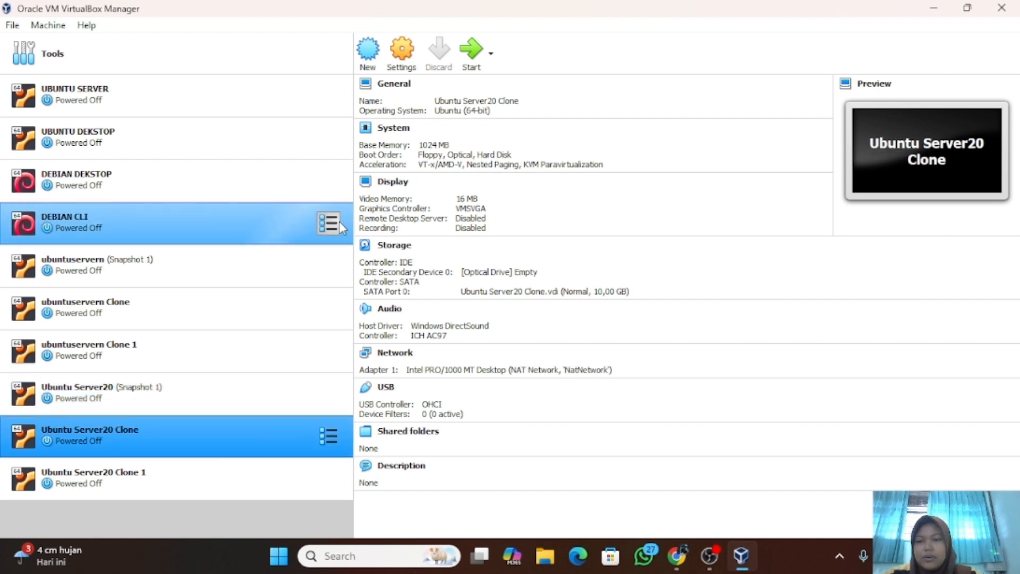
pyautogui.click(408, 59)
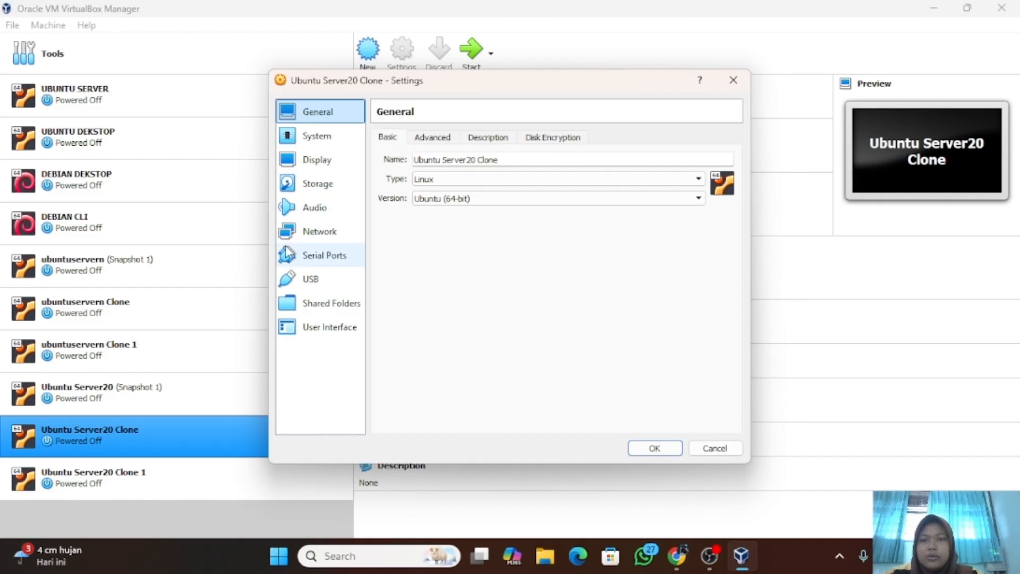
pyautogui.click(305, 234)
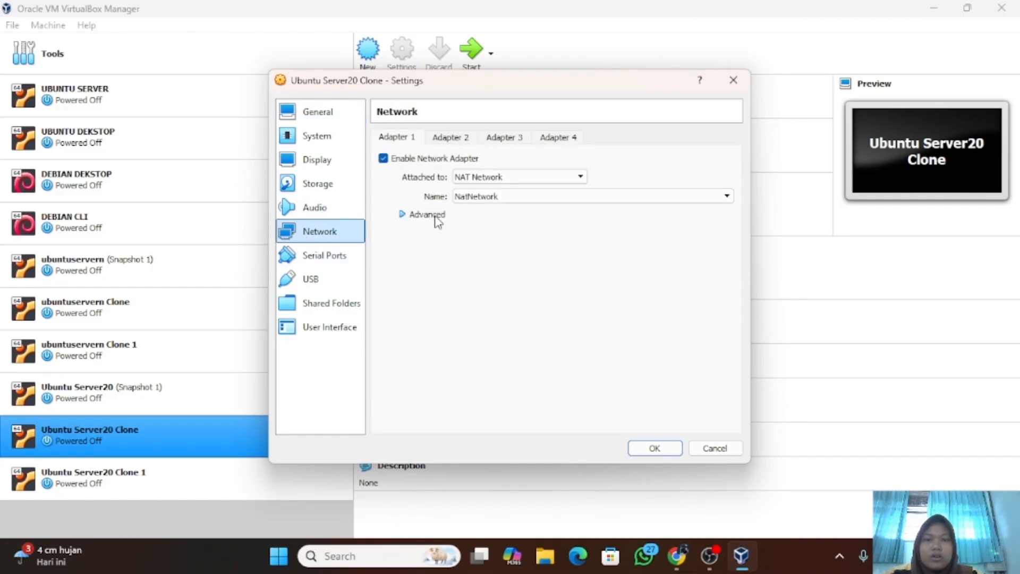
pyautogui.click(567, 177)
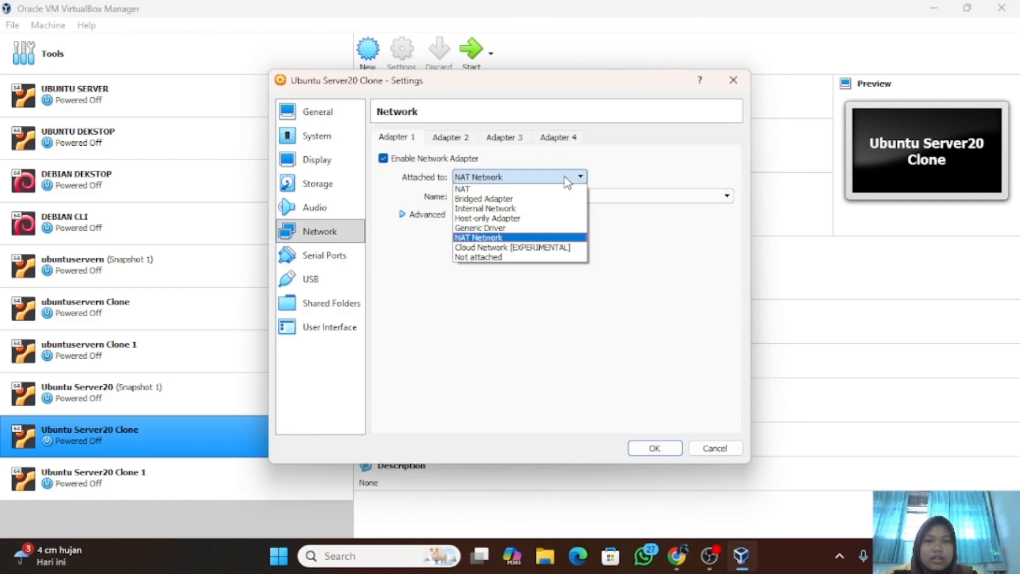
pyautogui.click(559, 208)
pyautogui.press('BackSpace')
pyautogui.press('BackSpace')
pyautogui.press('BackSpace')
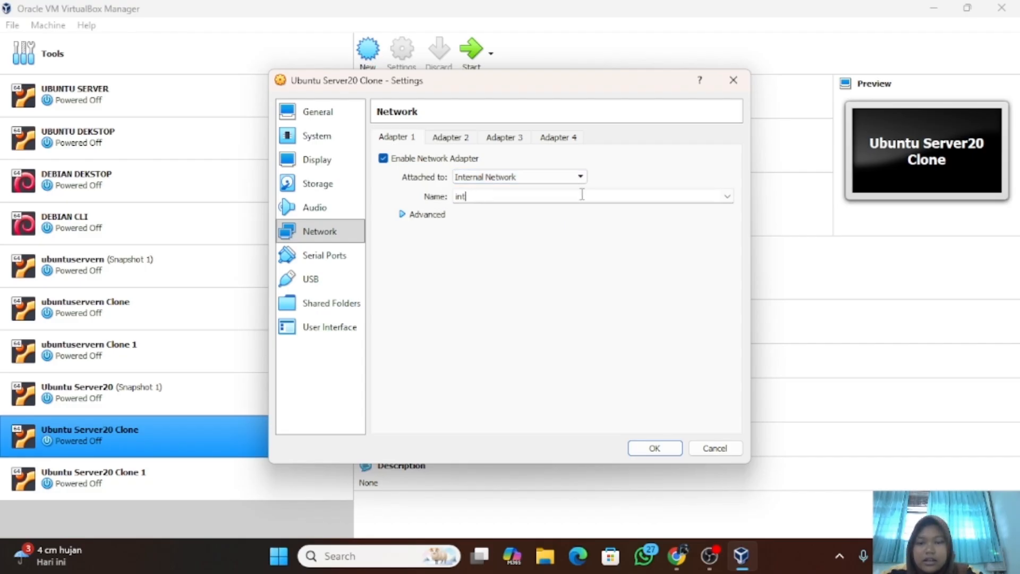
pyautogui.write('ernal 1')
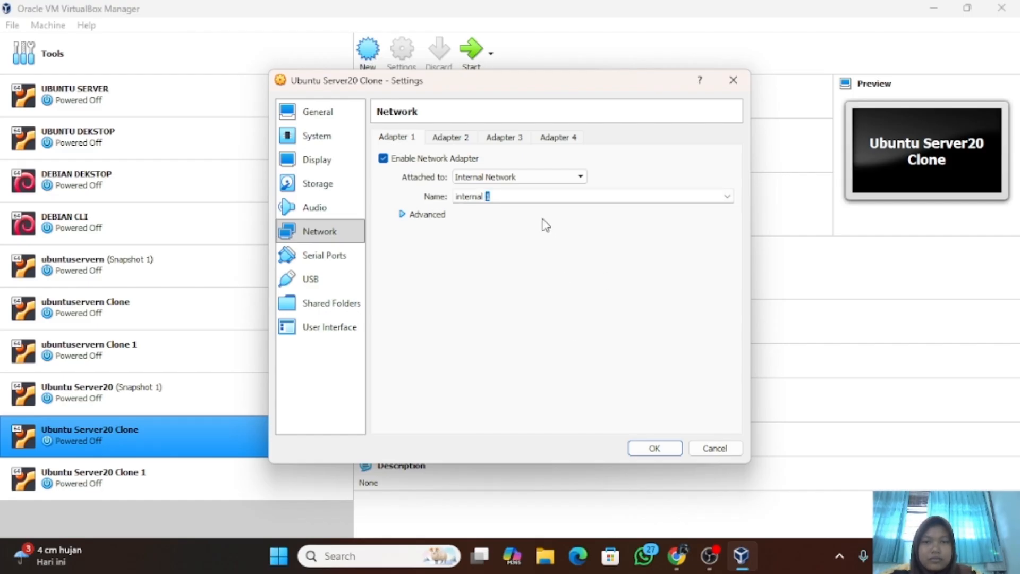
pyautogui.click(512, 201)
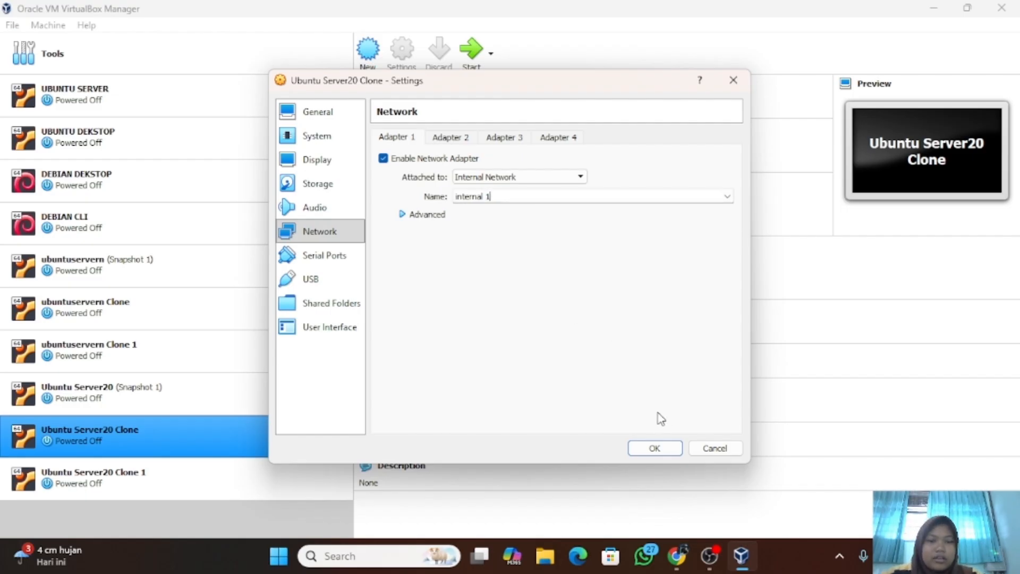
pyautogui.click(655, 448)
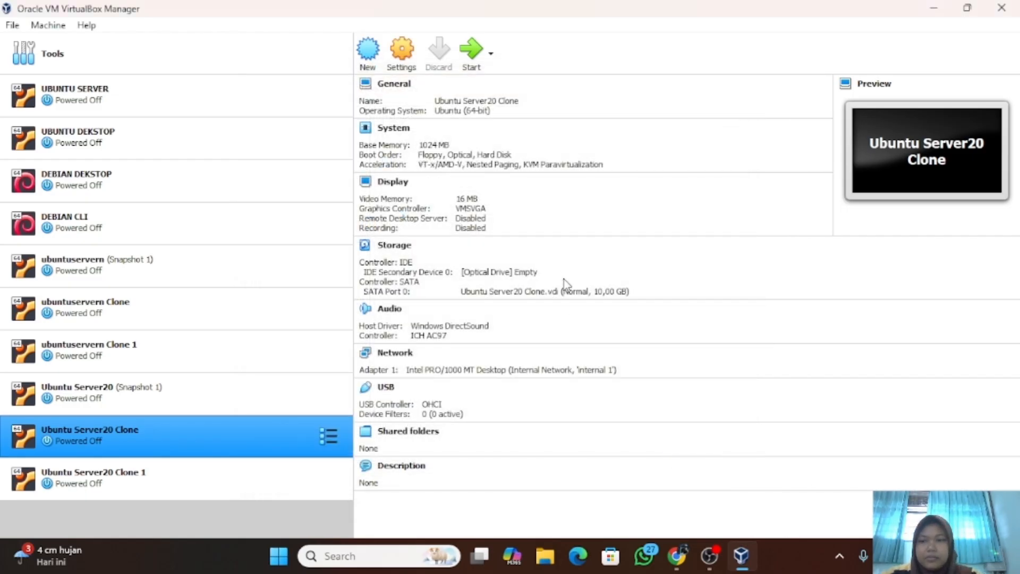
pyautogui.click(273, 400)
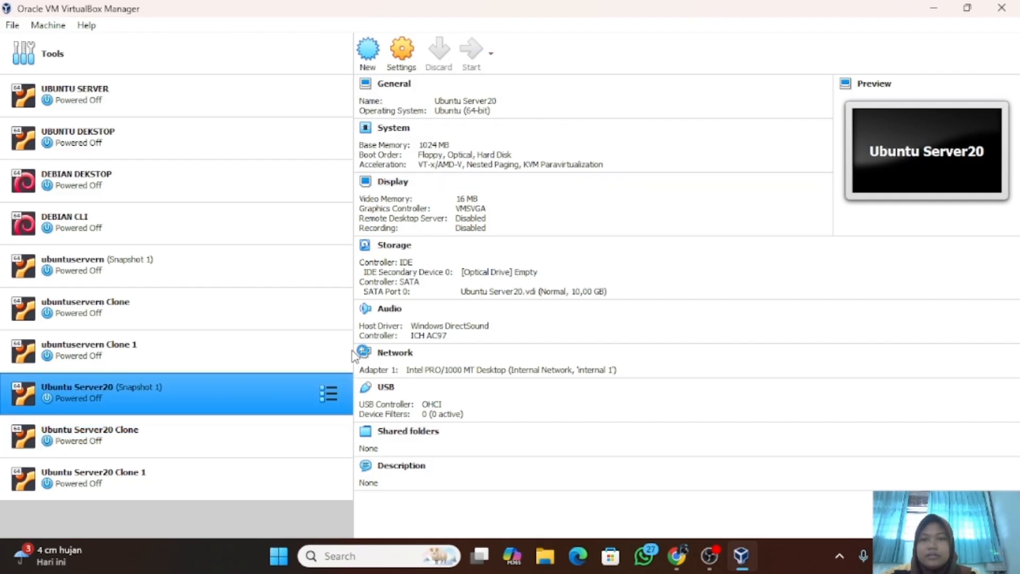
# Step: Start Ubuntu Server20 and its Clone together, then restore and lower the Snapshot 1 window
pyautogui.click(310, 434)
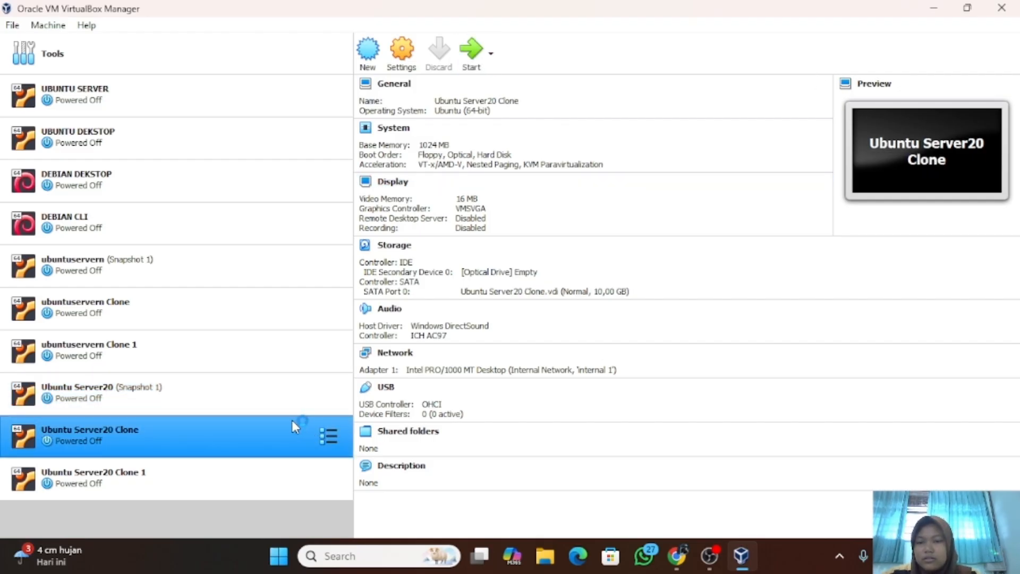
pyautogui.click(472, 53)
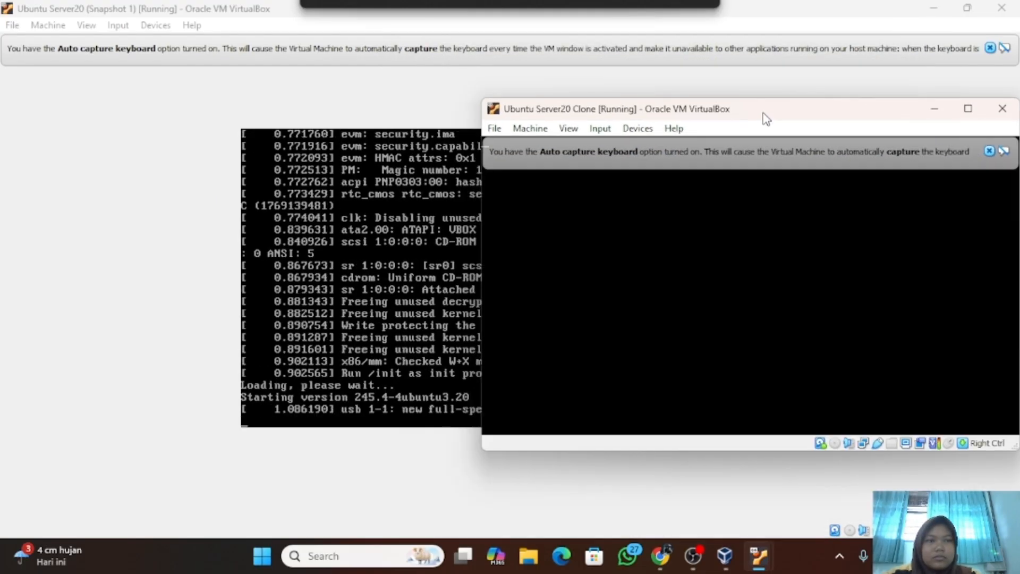
pyautogui.click(966, 9)
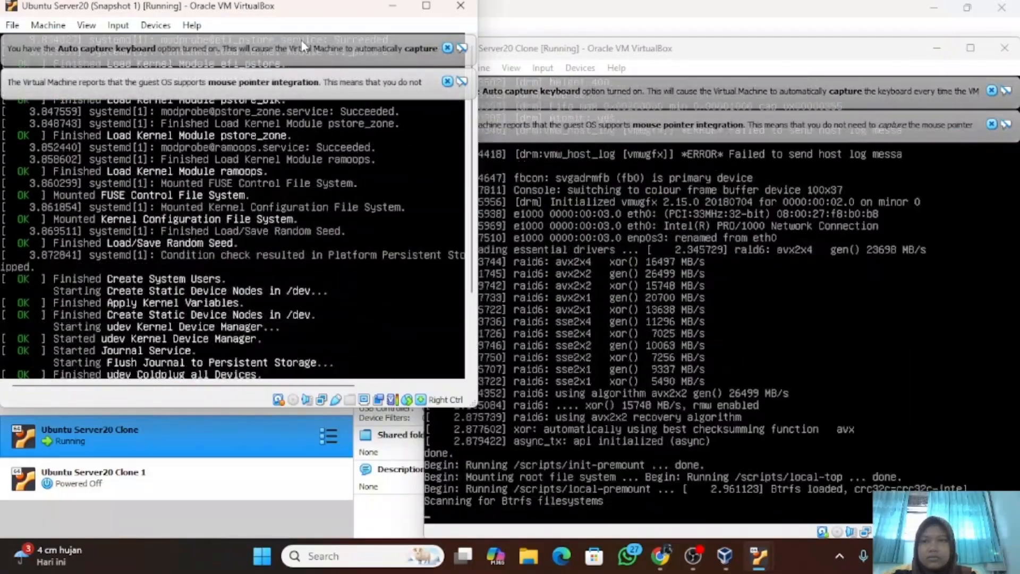
pyautogui.moveTo(279, 13); pyautogui.dragTo(284, 84)
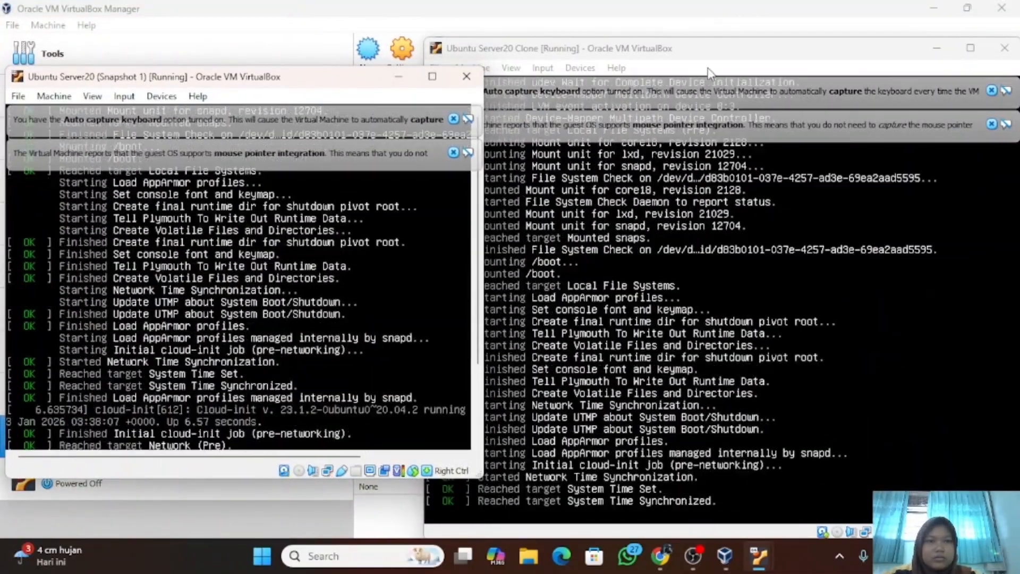
# Step: Shrink the Clone window and place it beside the Snapshot 1 window
pyautogui.click(707, 68)
pyautogui.moveTo(829, 58); pyautogui.dragTo(792, 63)
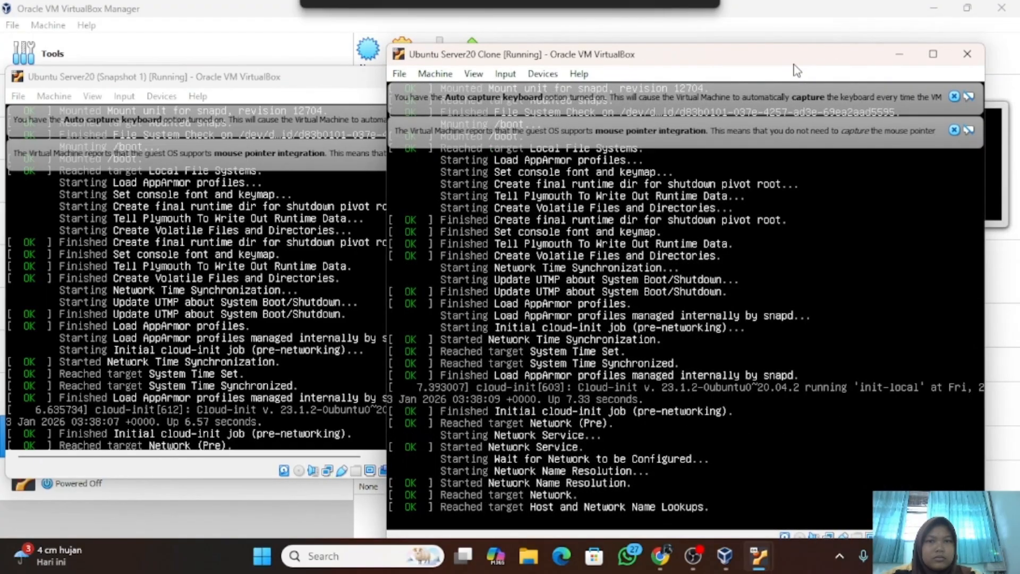
pyautogui.moveTo(388, 55)
pyautogui.mouseDown()
pyautogui.moveTo(486, 129)
pyautogui.moveTo(519, 139)
pyautogui.mouseUp()
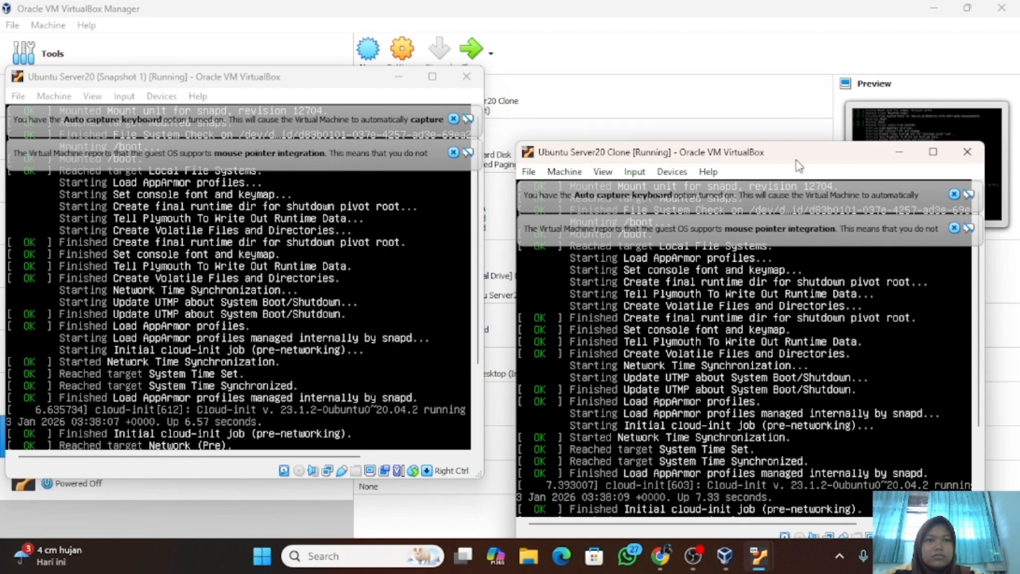
pyautogui.moveTo(793, 160); pyautogui.dragTo(784, 90)
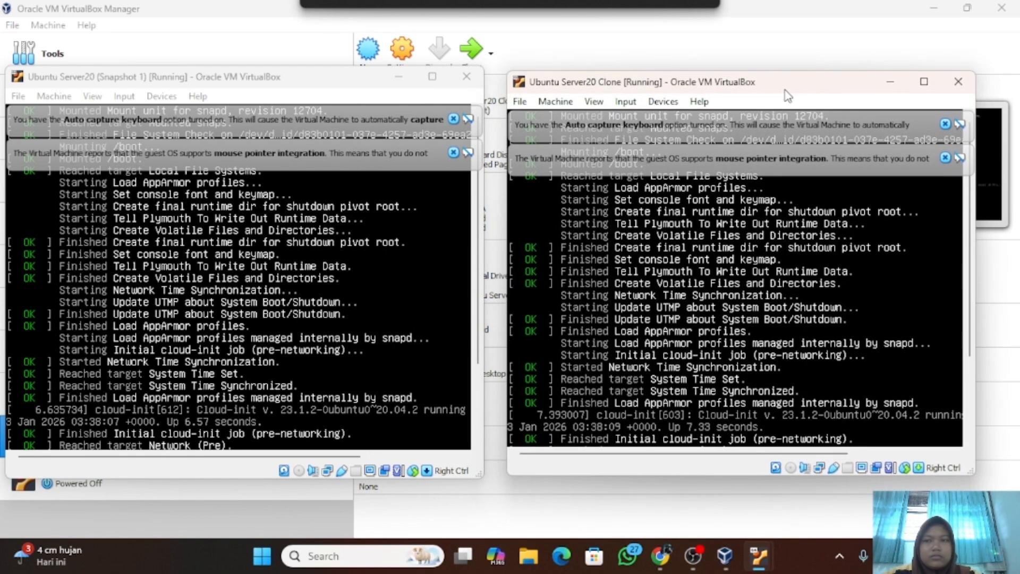
pyautogui.click(320, 77)
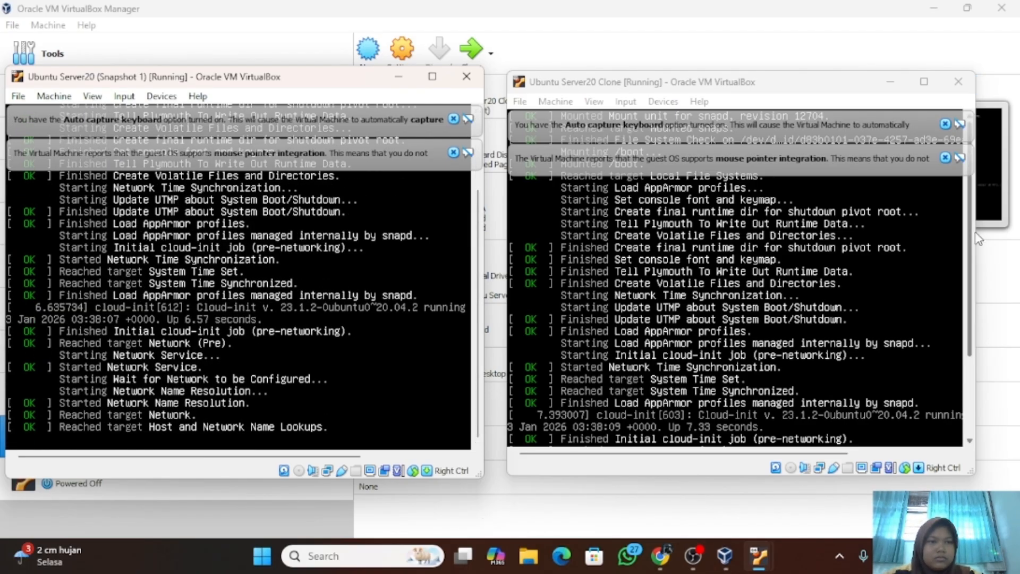
pyautogui.moveTo(970, 239); pyautogui.dragTo(970, 384)
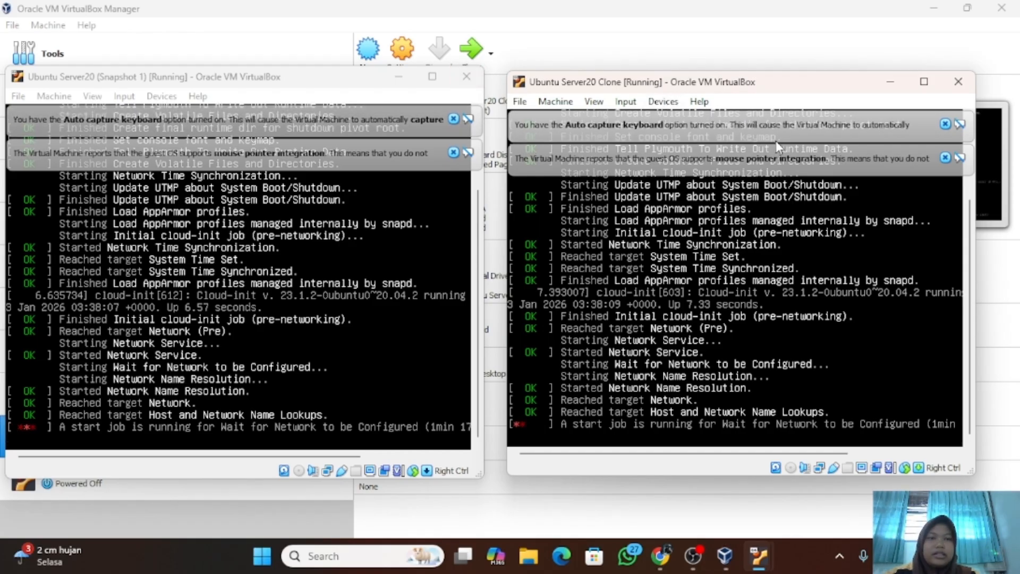
# Step: Close the Clone and Snapshot 1 VM windows, choosing 'Power off the machine' for each
pyautogui.click(555, 101)
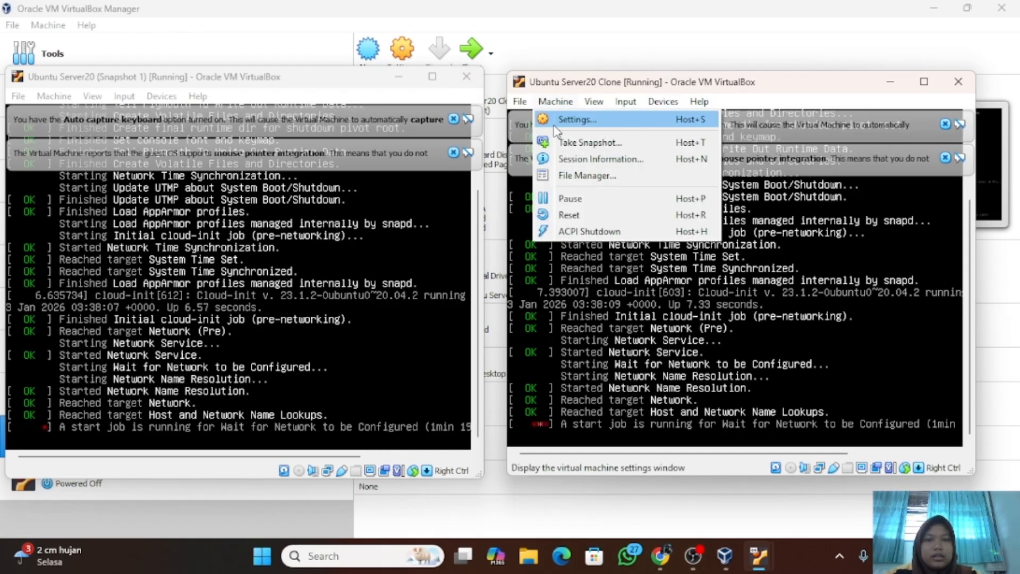
pyautogui.click(514, 105)
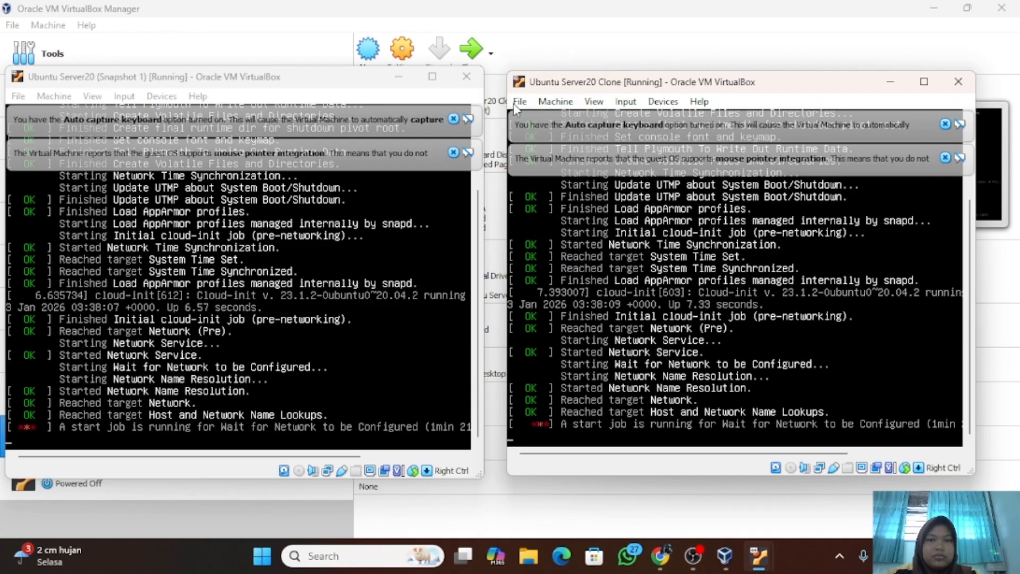
pyautogui.click(516, 102)
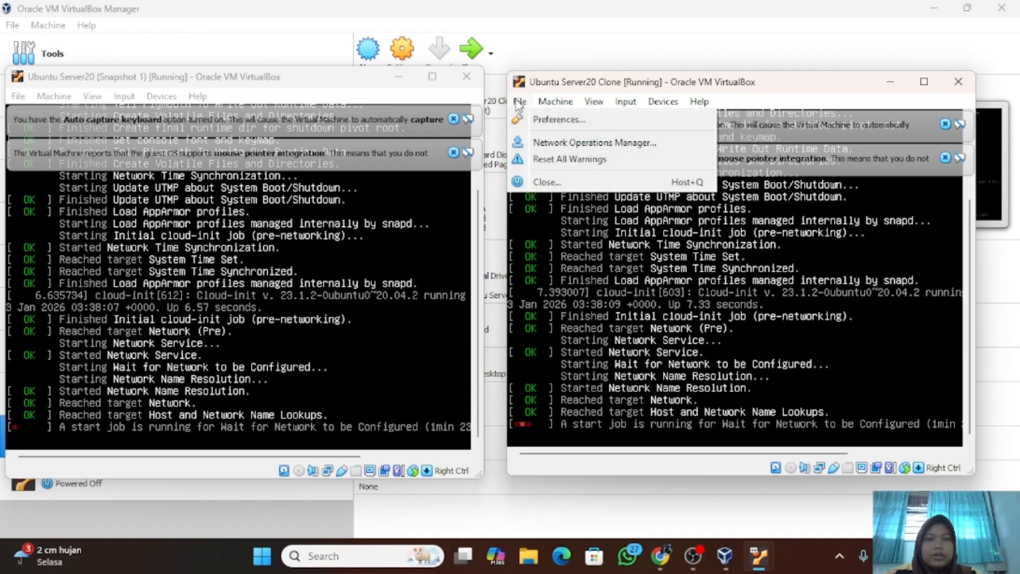
pyautogui.click(570, 181)
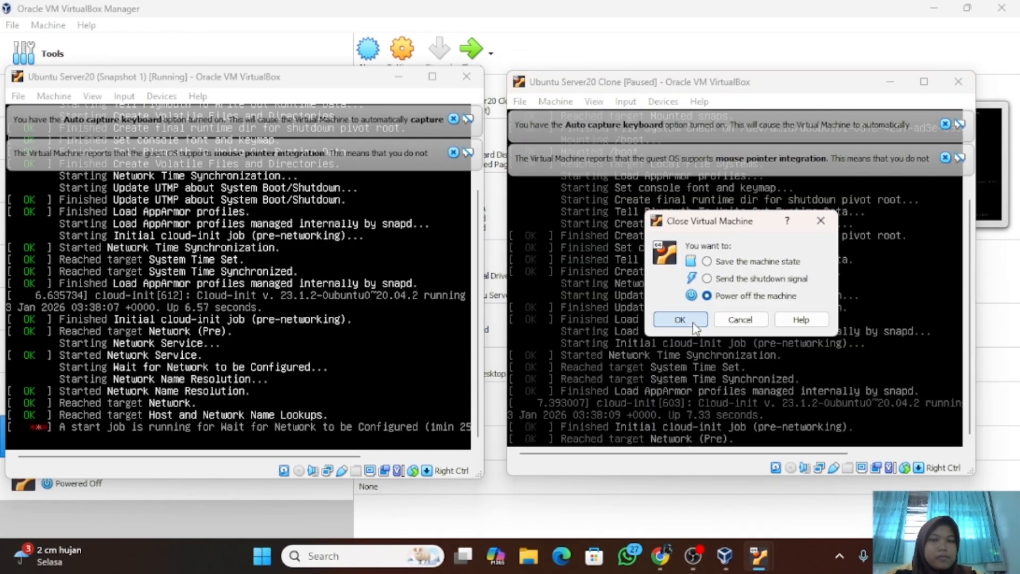
pyautogui.click(692, 324)
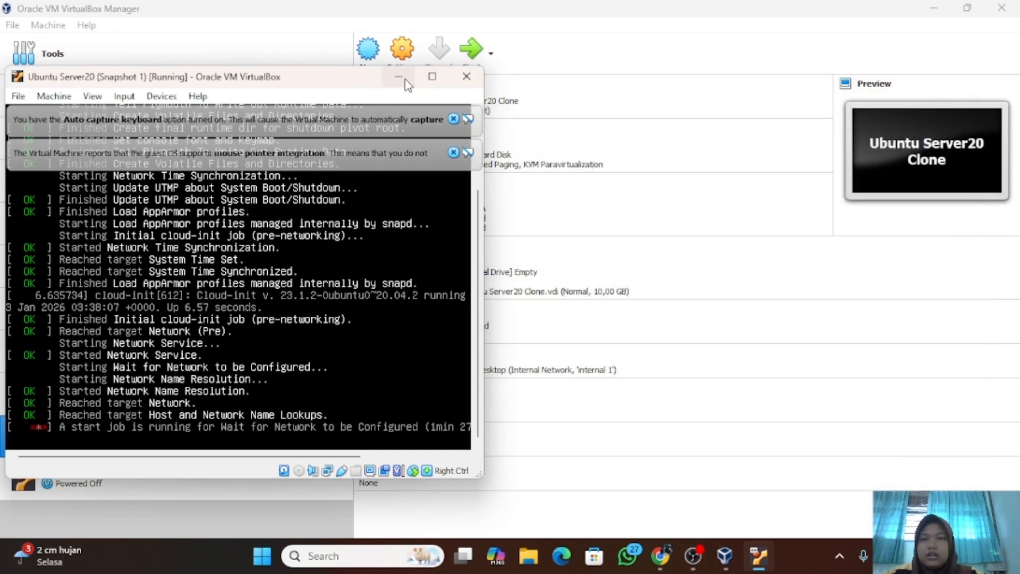
pyautogui.click(467, 76)
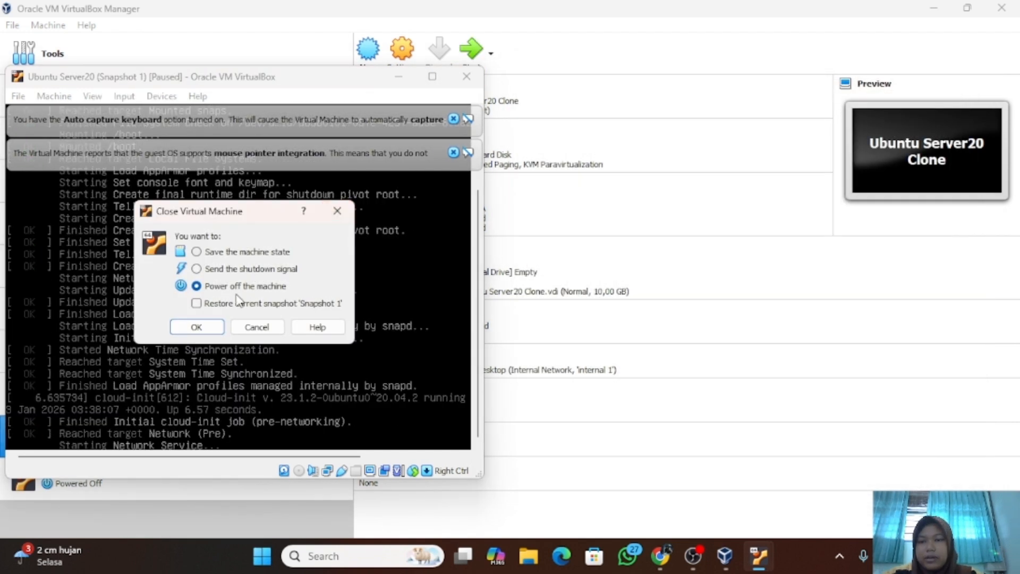
pyautogui.click(218, 327)
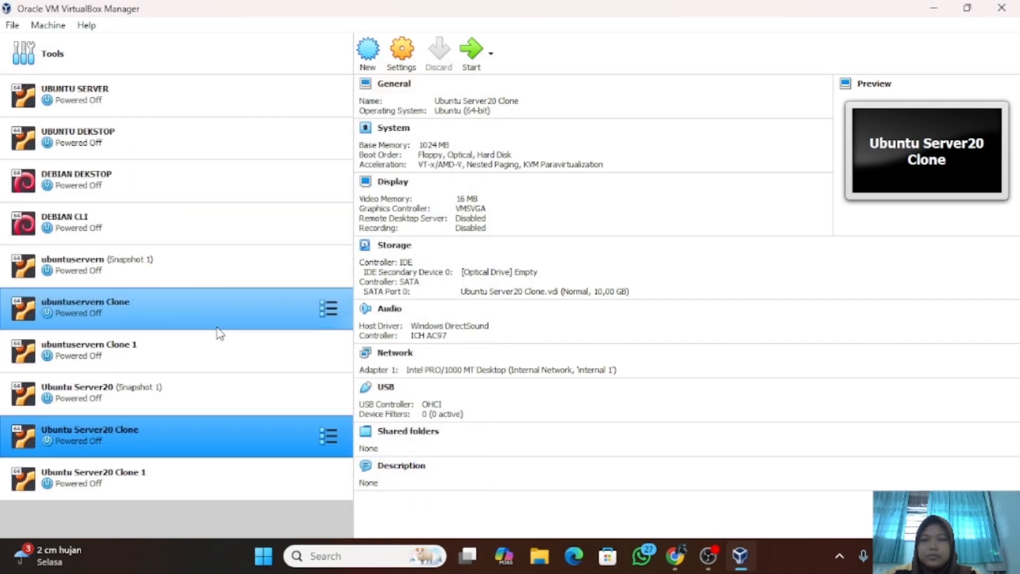
# Step: Set Ubuntu Server20's network adapter to Bridged Adapter in its settings
pyautogui.click(252, 392)
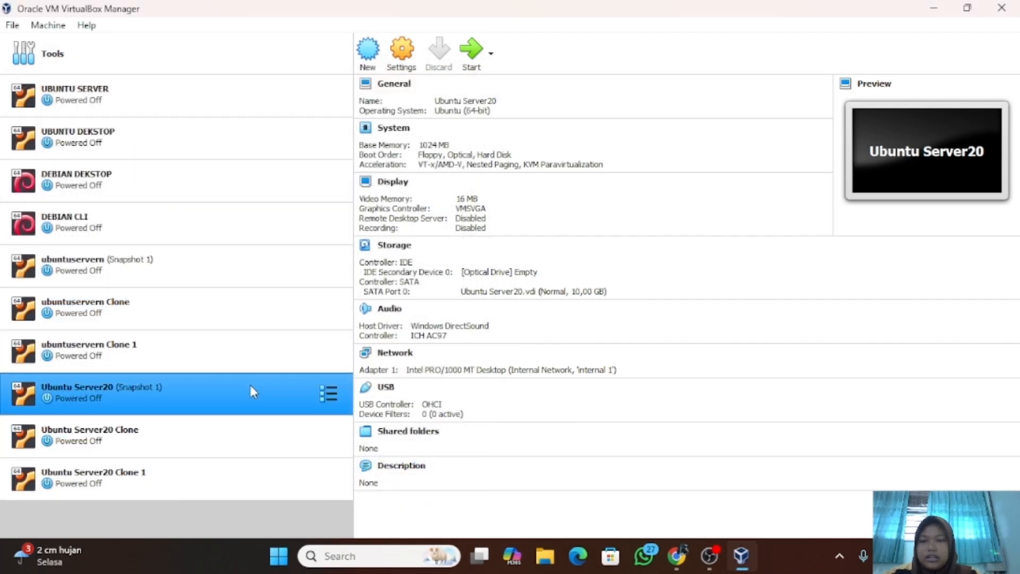
pyautogui.click(403, 64)
pyautogui.click(329, 234)
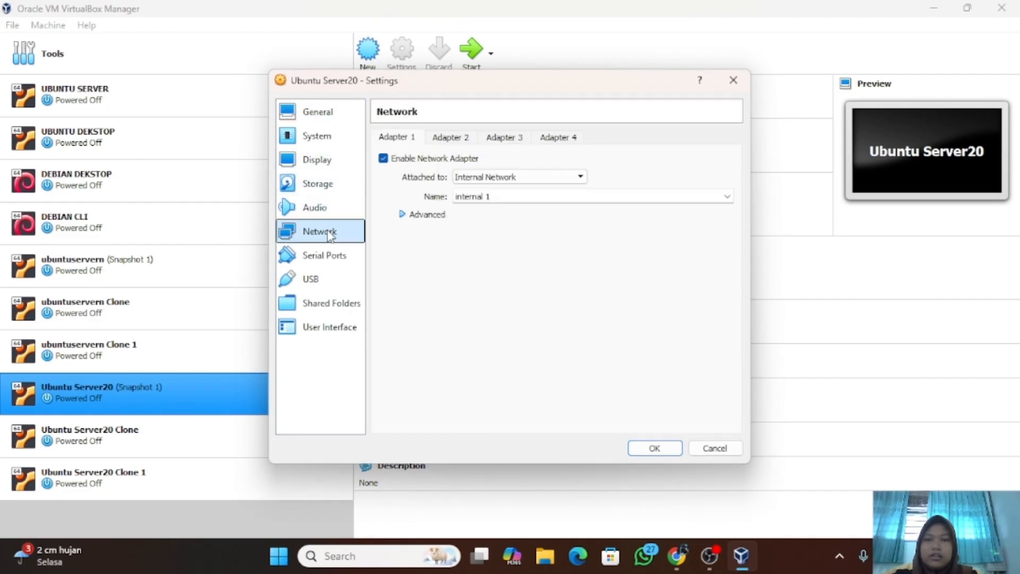
pyautogui.click(581, 176)
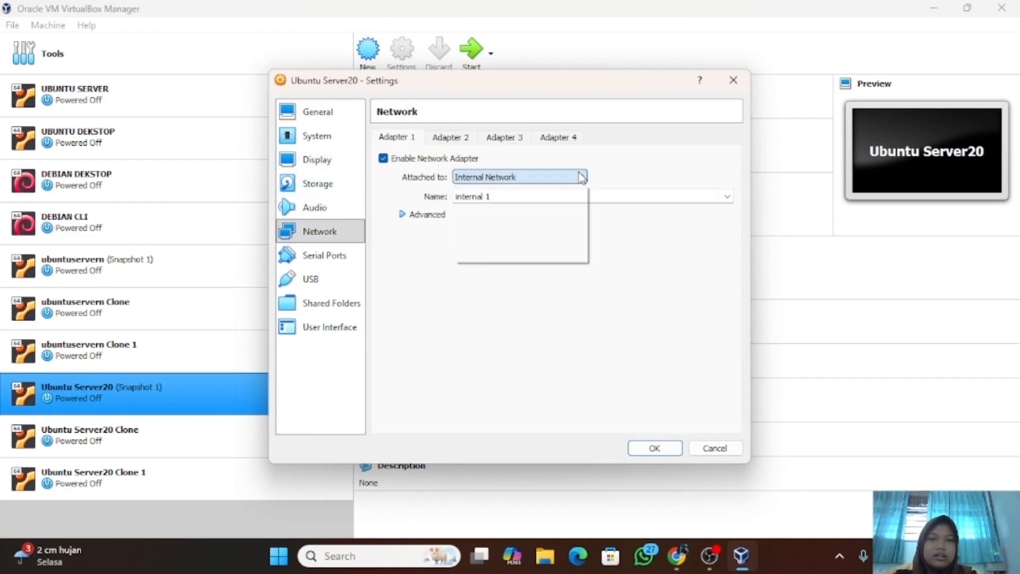
pyautogui.click(555, 201)
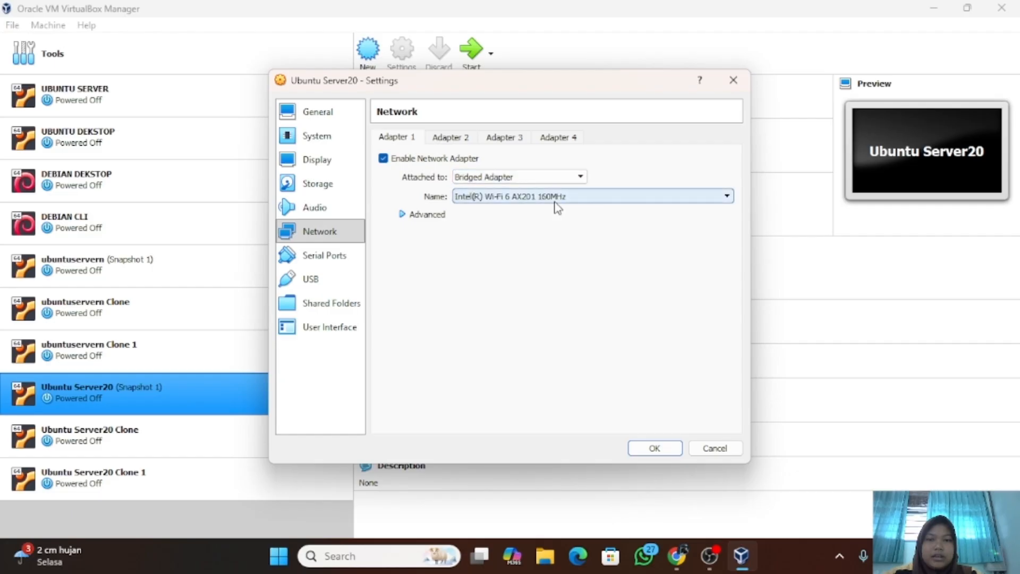
pyautogui.click(653, 451)
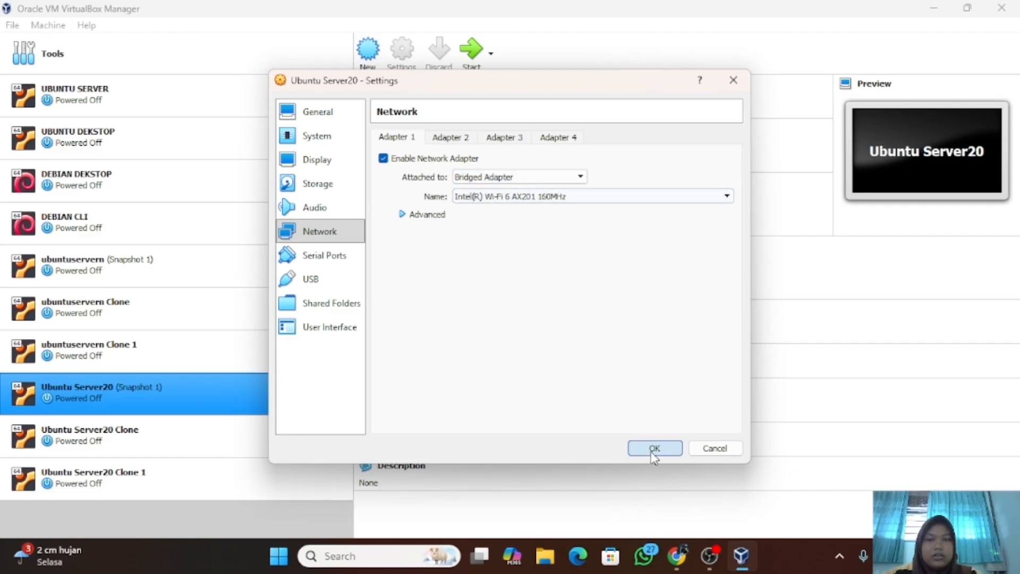
# Step: Switch Ubuntu Server20 Clone's adapter to Bridged Adapter too, then select Ubuntu Server20
pyautogui.click(278, 441)
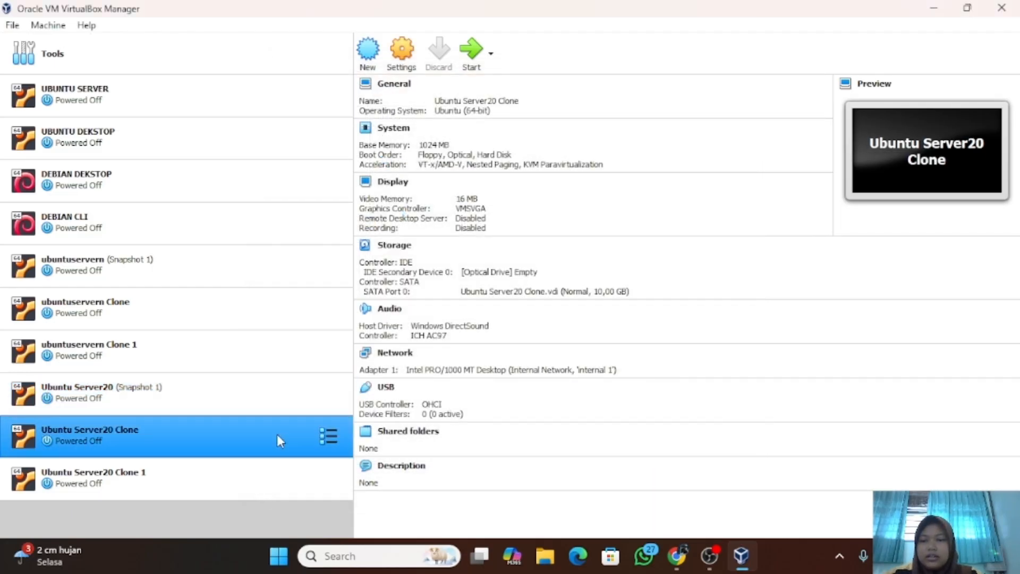
pyautogui.click(403, 68)
pyautogui.click(320, 231)
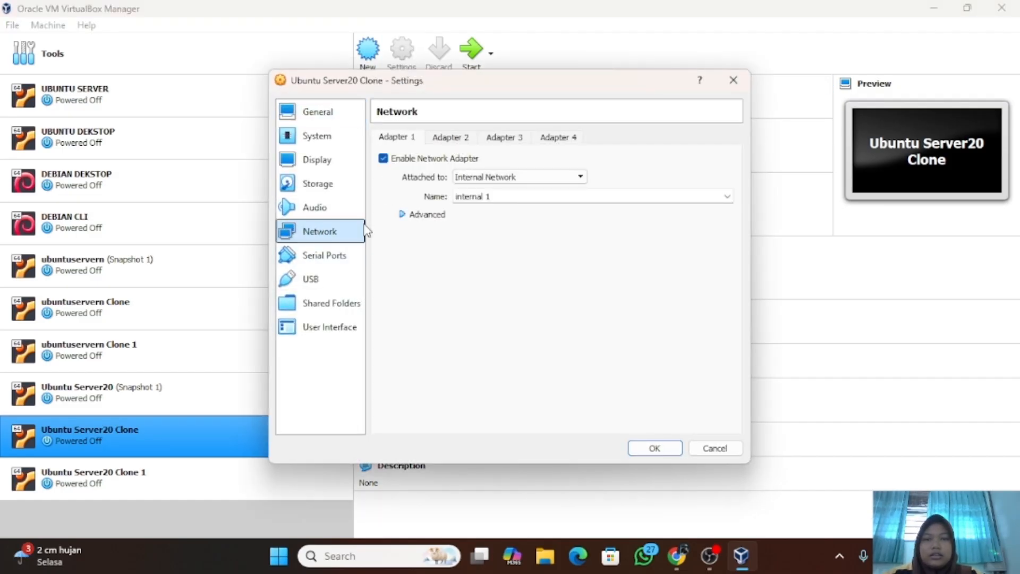
pyautogui.click(584, 179)
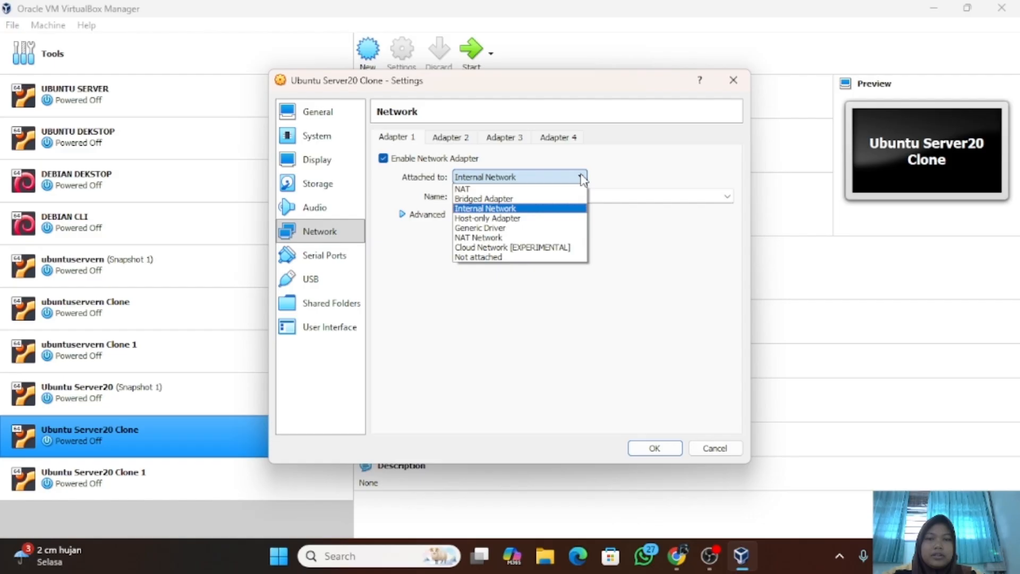
pyautogui.click(558, 201)
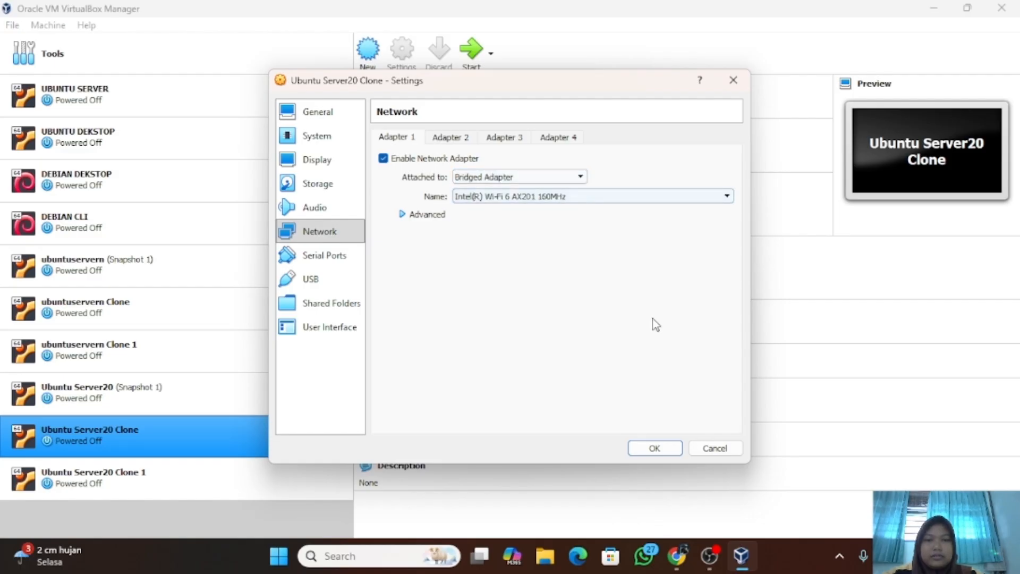
pyautogui.click(658, 454)
pyautogui.click(289, 408)
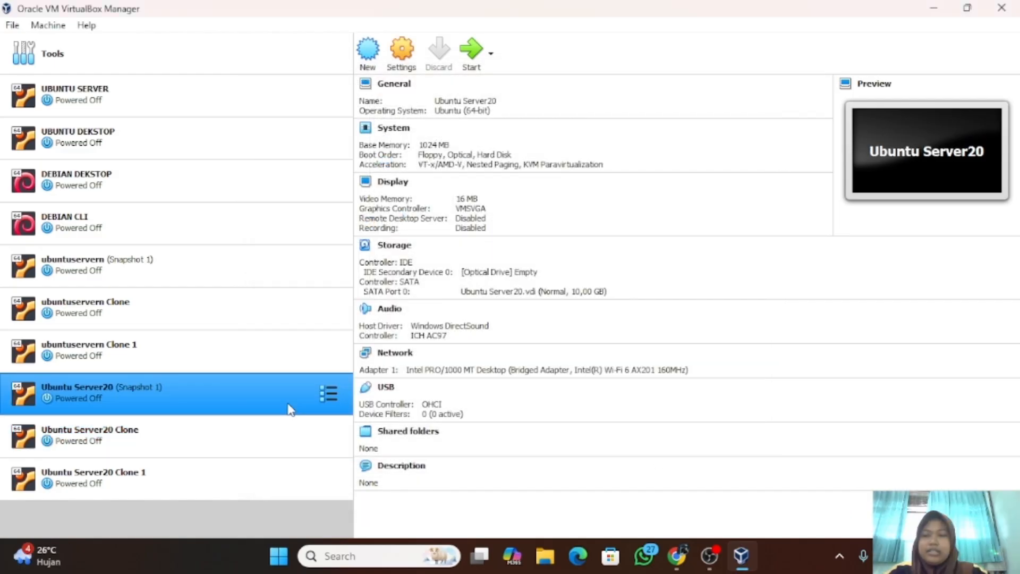
# Step: Start the Snapshot 1 and Clone VMs and boot each past the GRUB menu immediately
pyautogui.click(481, 52)
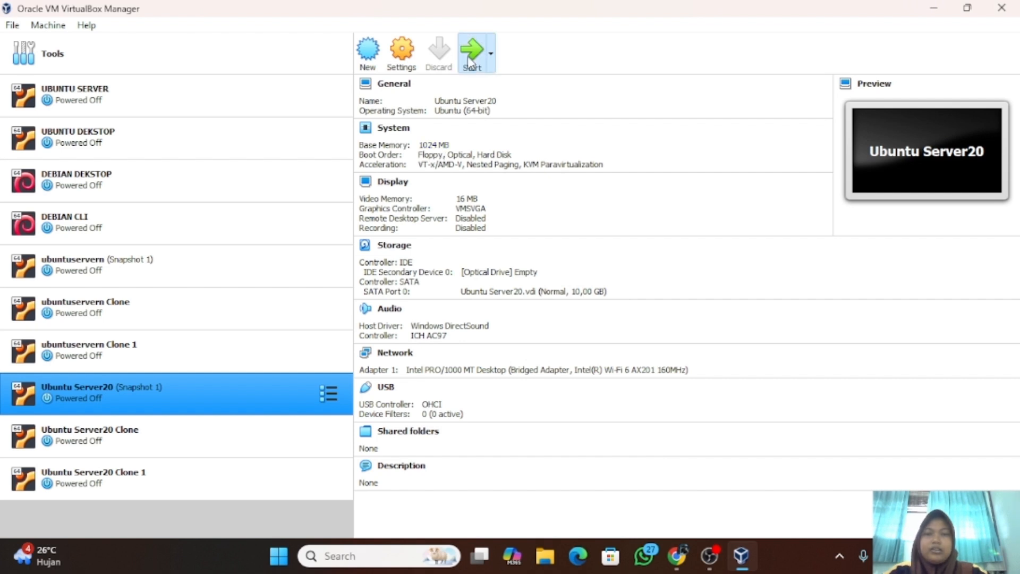
pyautogui.click(234, 429)
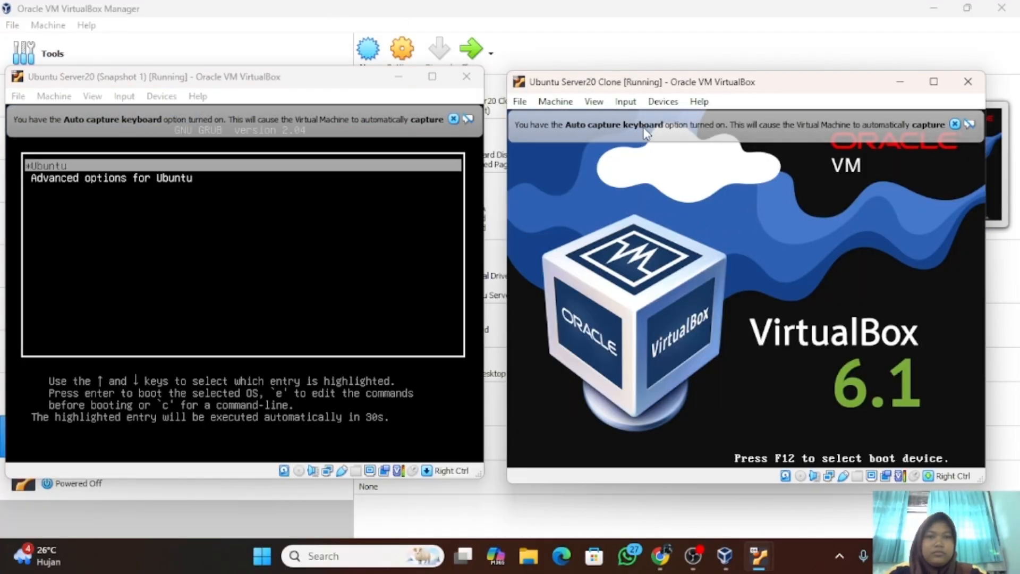
pyautogui.moveTo(772, 80); pyautogui.dragTo(749, 81)
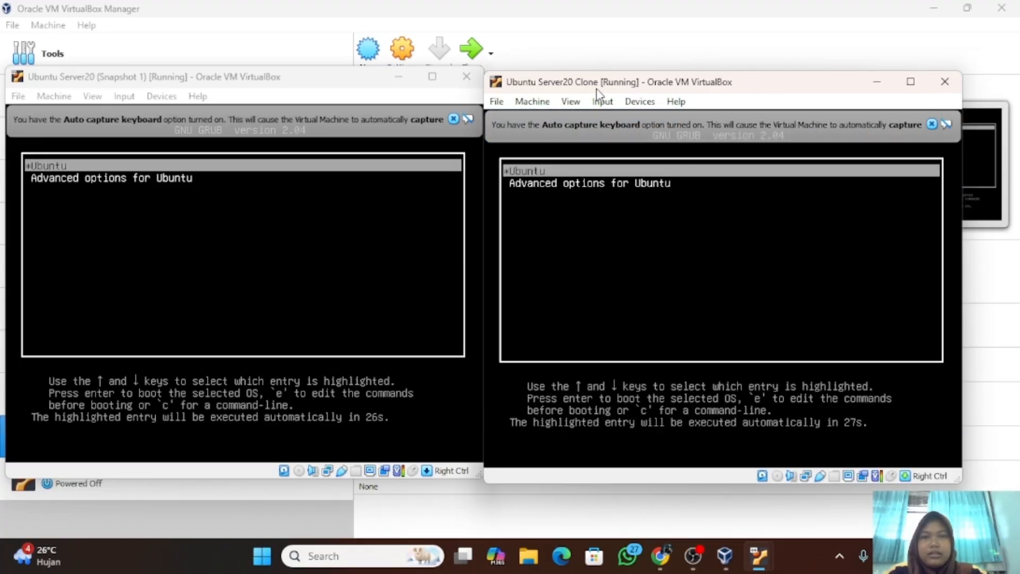
pyautogui.click(318, 92)
pyautogui.press('Return')
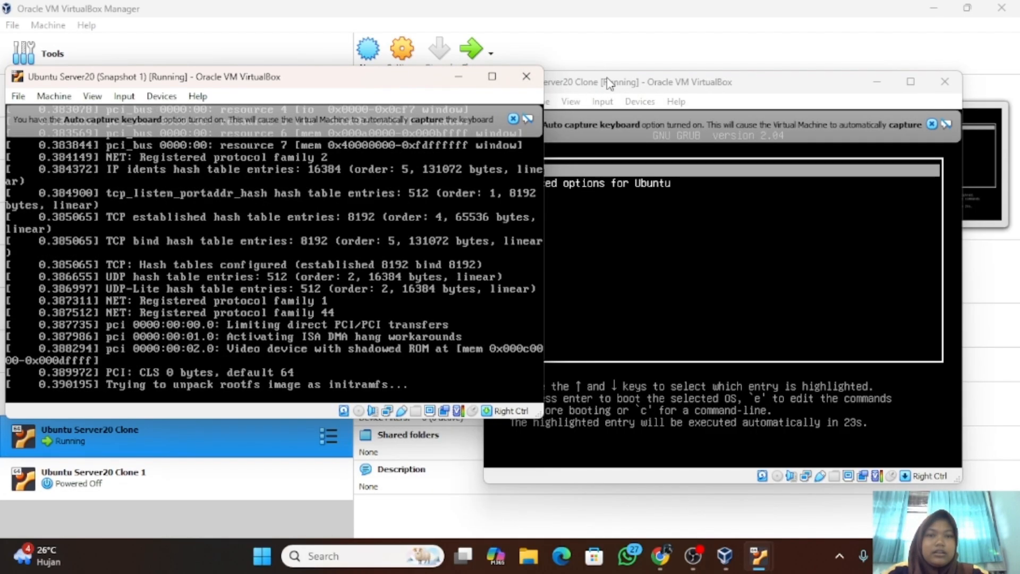
pyautogui.click(621, 82)
pyautogui.press('Return')
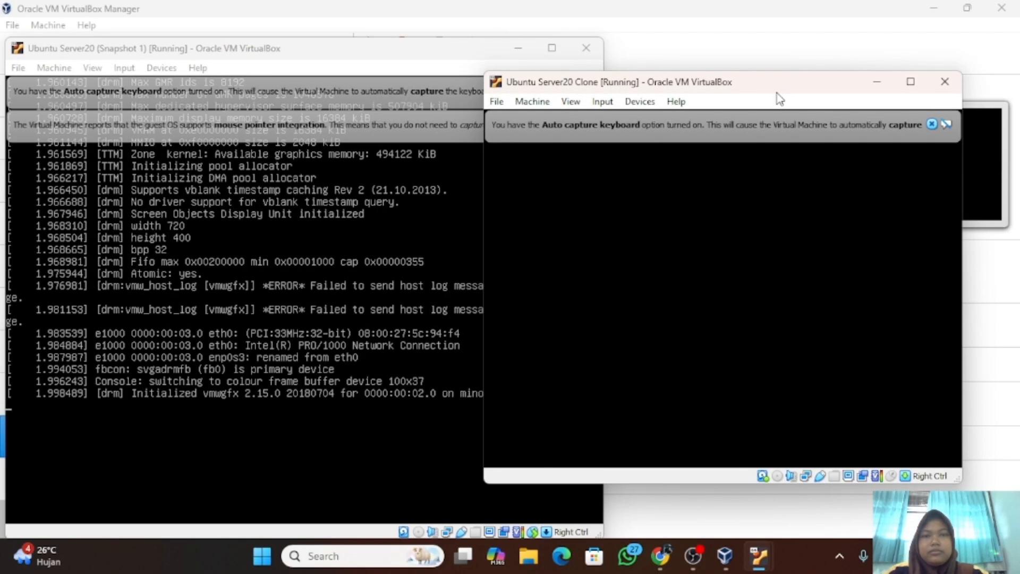
# Step: Resize and reposition the two VM windows to sit side by side
pyautogui.moveTo(735, 86); pyautogui.dragTo(790, 76)
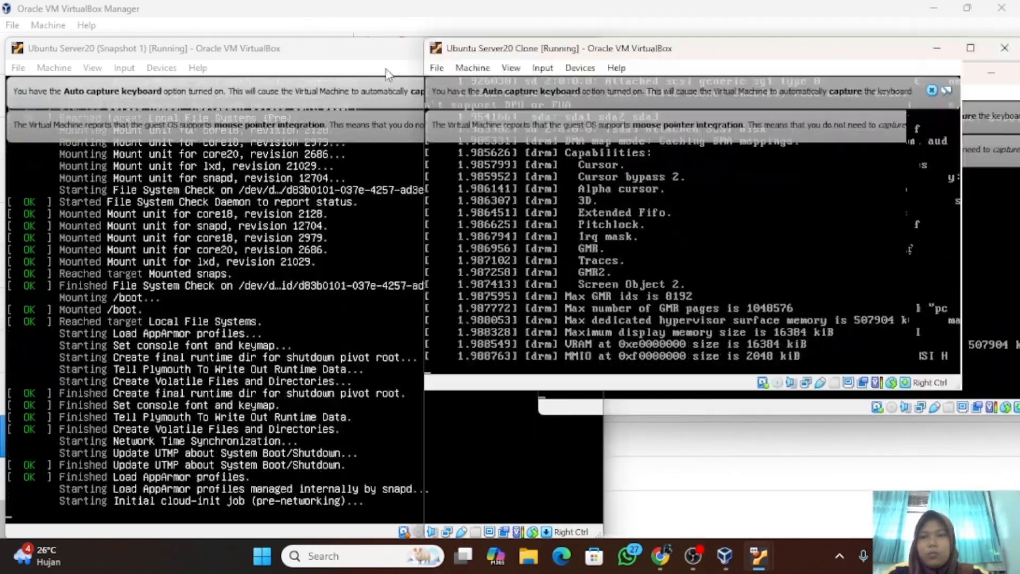
pyautogui.click(384, 62)
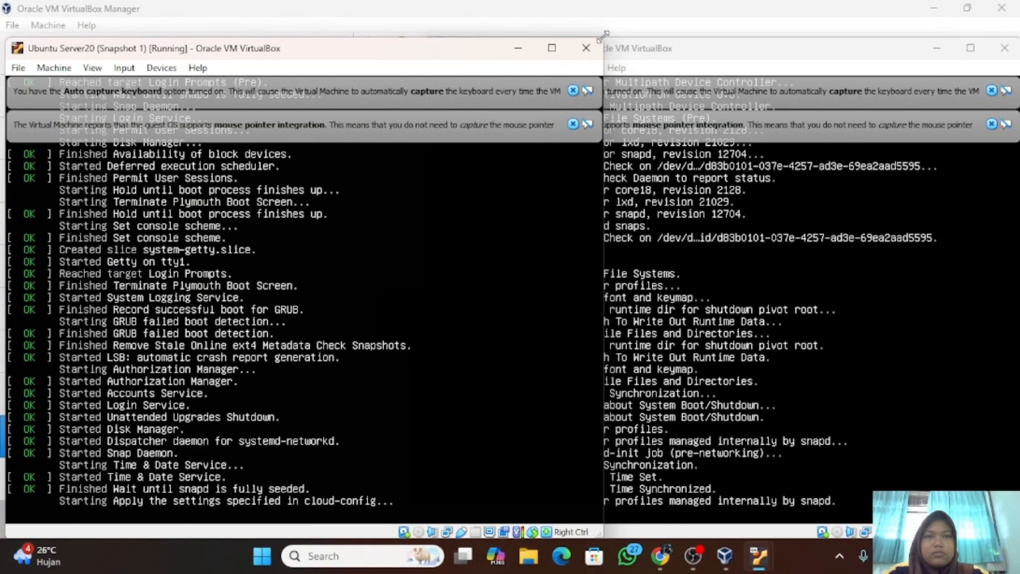
pyautogui.moveTo(604, 41); pyautogui.dragTo(501, 161)
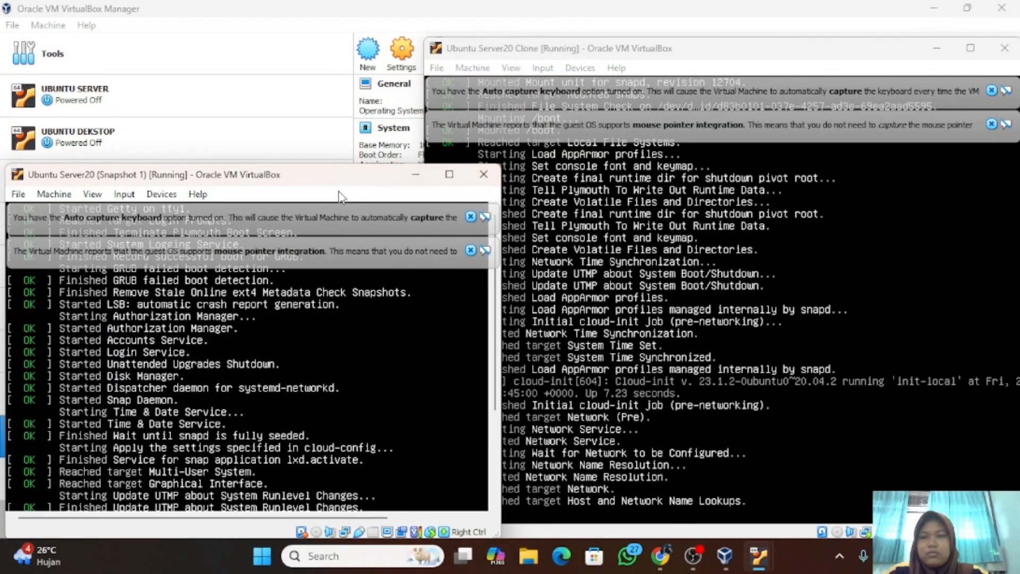
pyautogui.moveTo(324, 184); pyautogui.dragTo(323, 94)
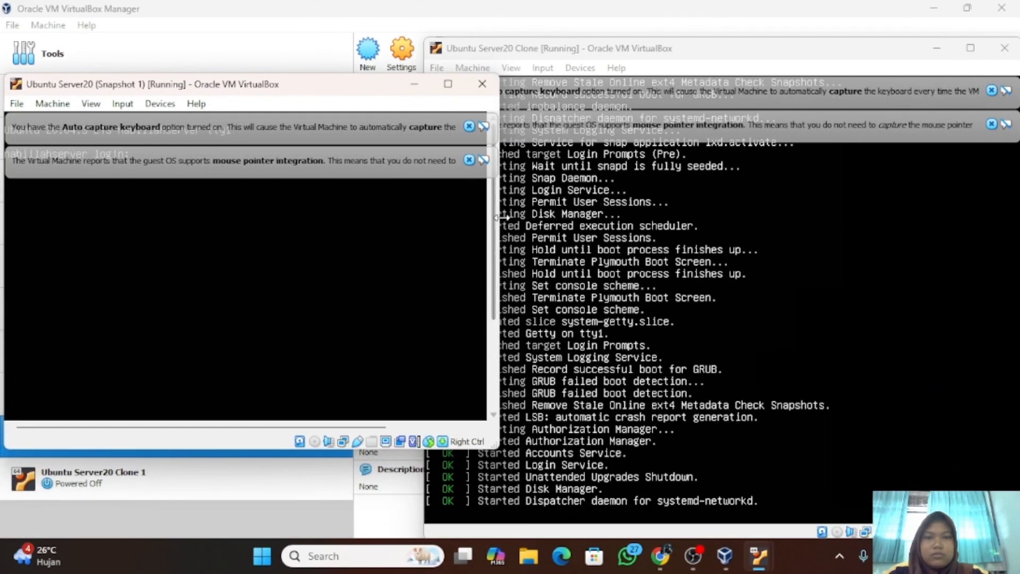
pyautogui.moveTo(499, 220); pyautogui.dragTo(435, 219)
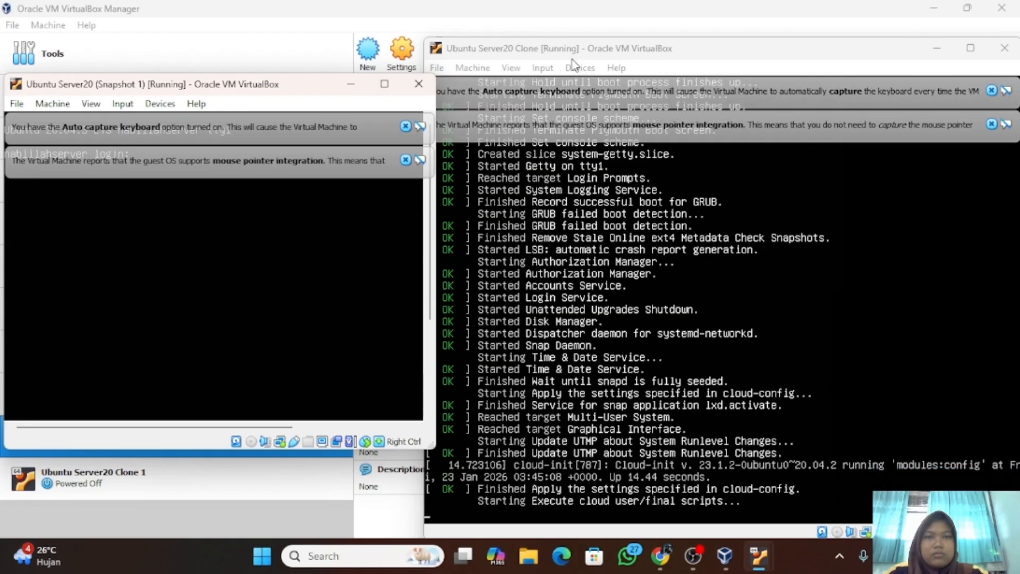
pyautogui.moveTo(571, 55); pyautogui.dragTo(659, 92)
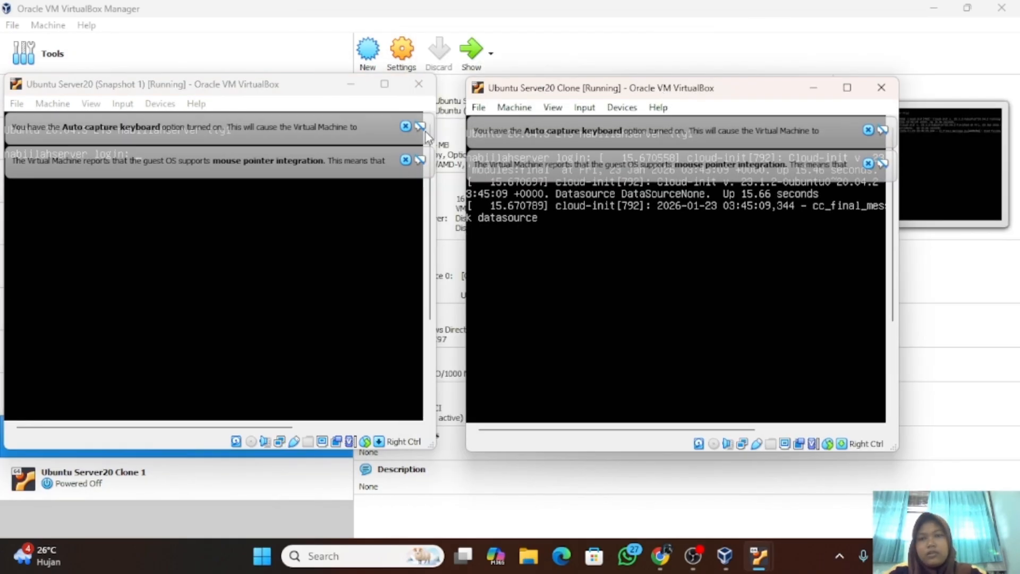
# Step: Dismiss the keyboard capture and mouse integration notices in both VM windows
pyautogui.click(405, 127)
pyautogui.click(405, 127)
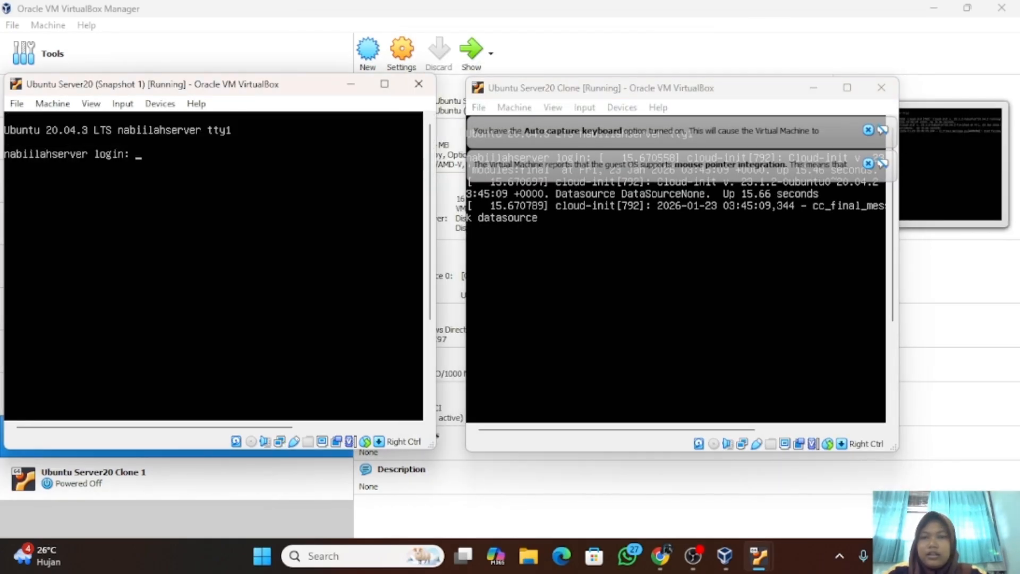
pyautogui.click(868, 130)
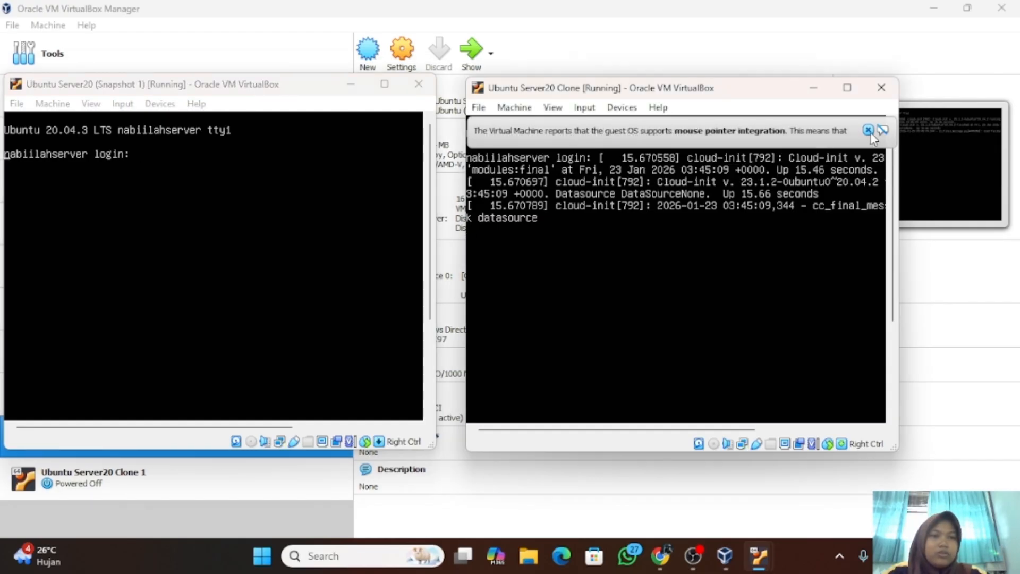
pyautogui.click(869, 130)
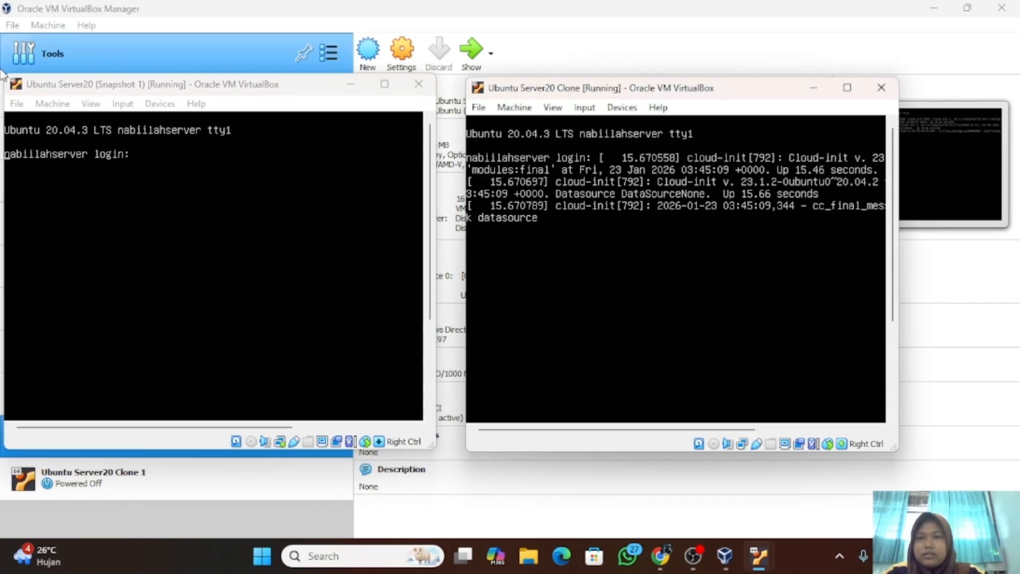
# Step: Log in to the Snapshot 1 console with the user account name and password
pyautogui.click(142, 98)
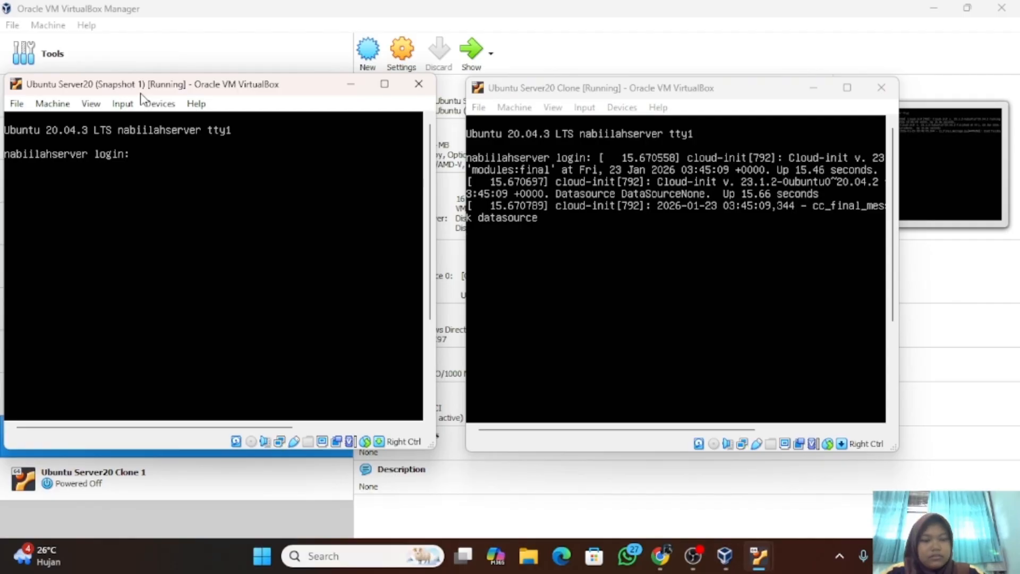
pyautogui.press('Return')
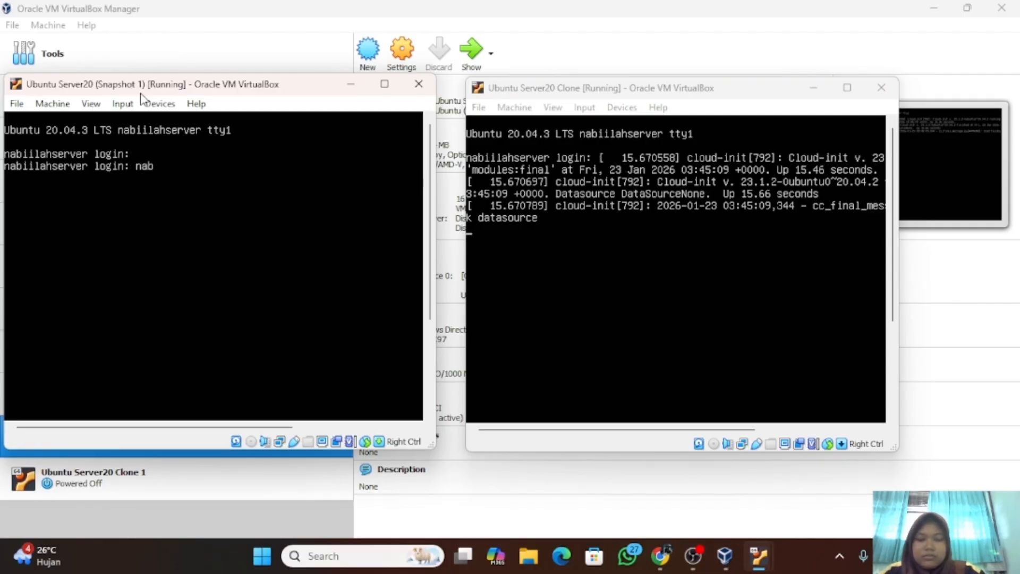
pyautogui.write('nabiilaha')
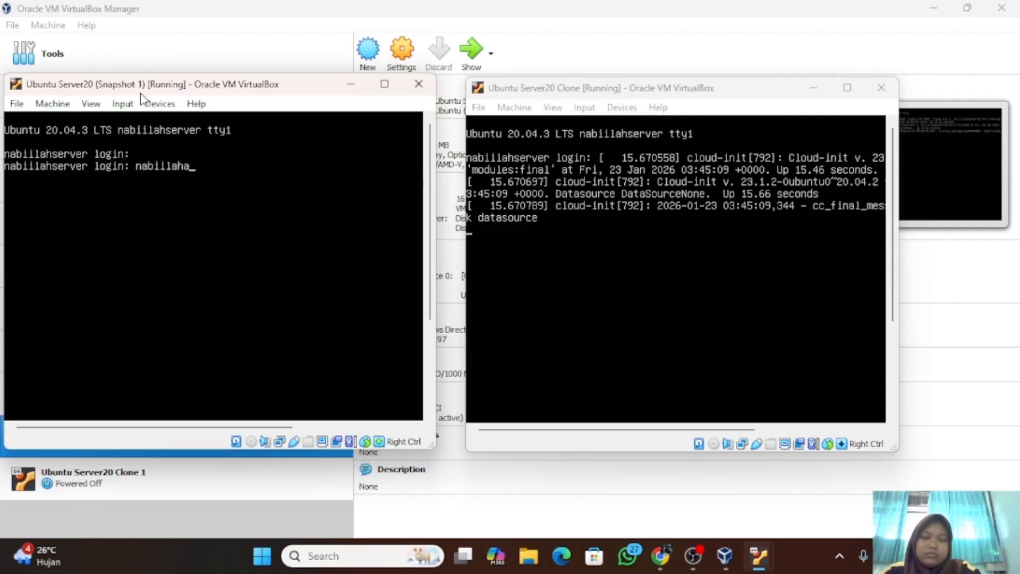
pyautogui.write('ur')
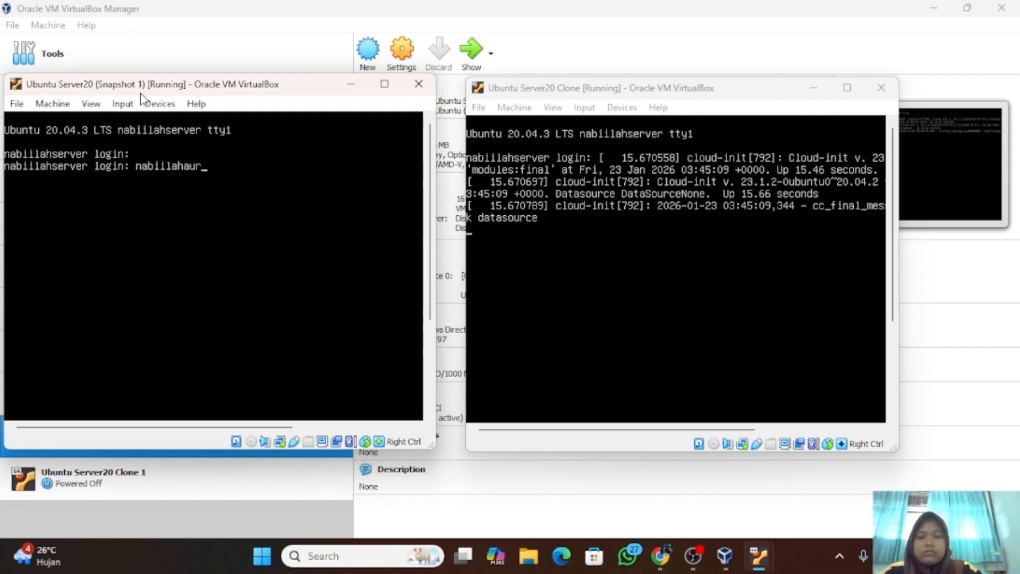
pyautogui.write('a')
pyautogui.press('Return')
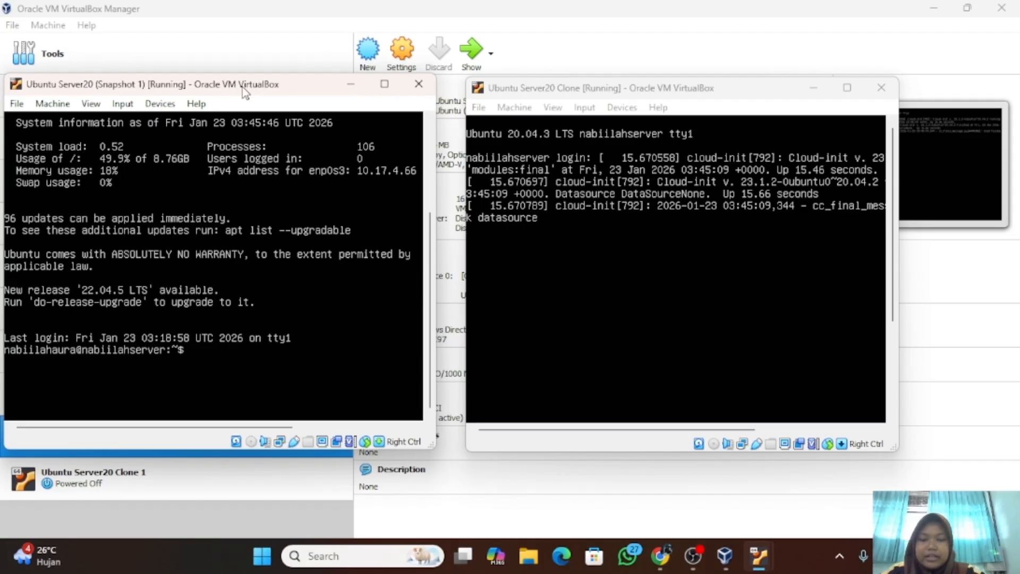
# Step: Run sudo nano on /etc/netplan/00-installer-config.yaml, entering the sudo password
pyautogui.write('sud')
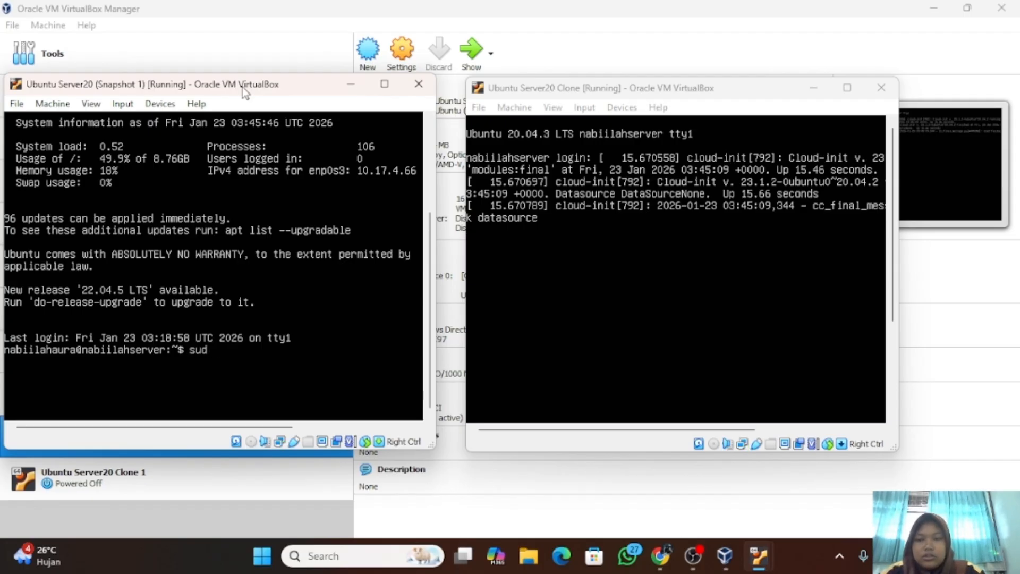
pyautogui.write('o na')
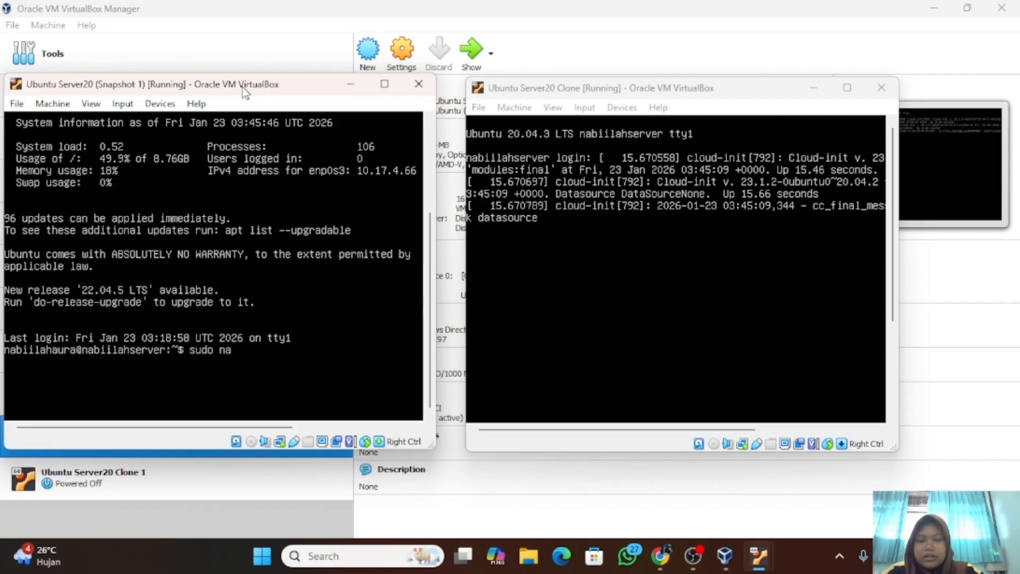
pyautogui.write('no')
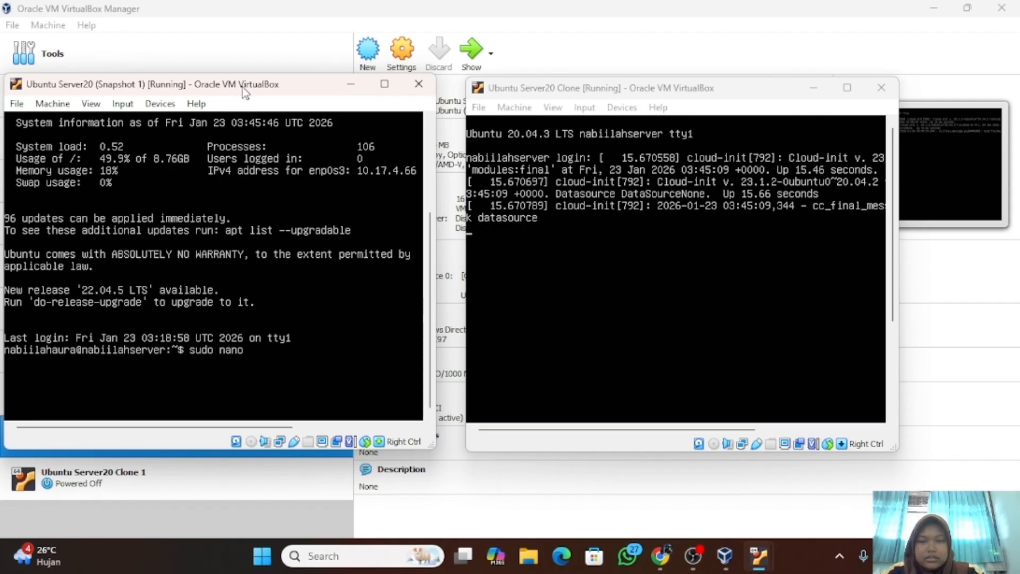
pyautogui.write(' /et')
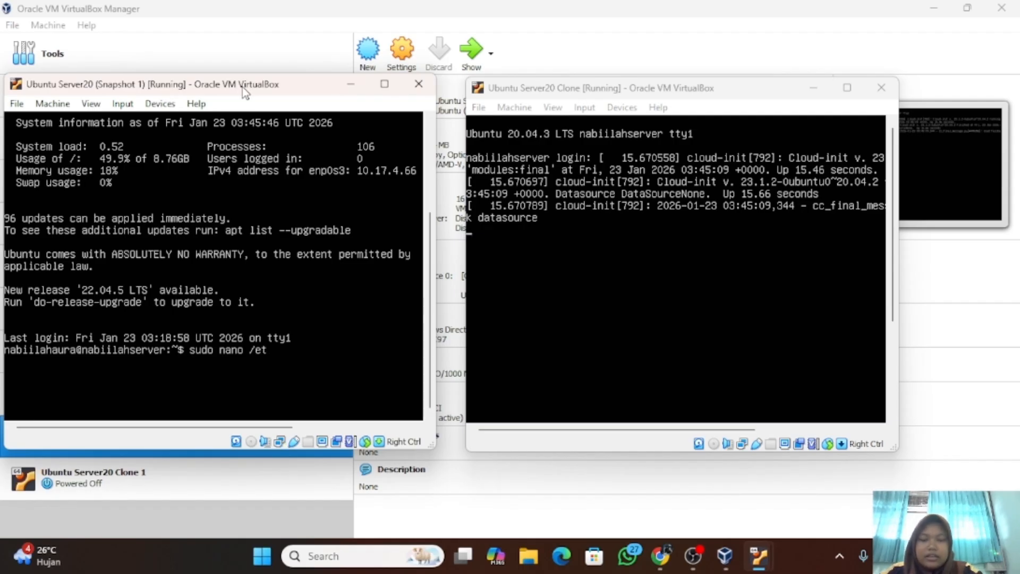
pyautogui.write('c/')
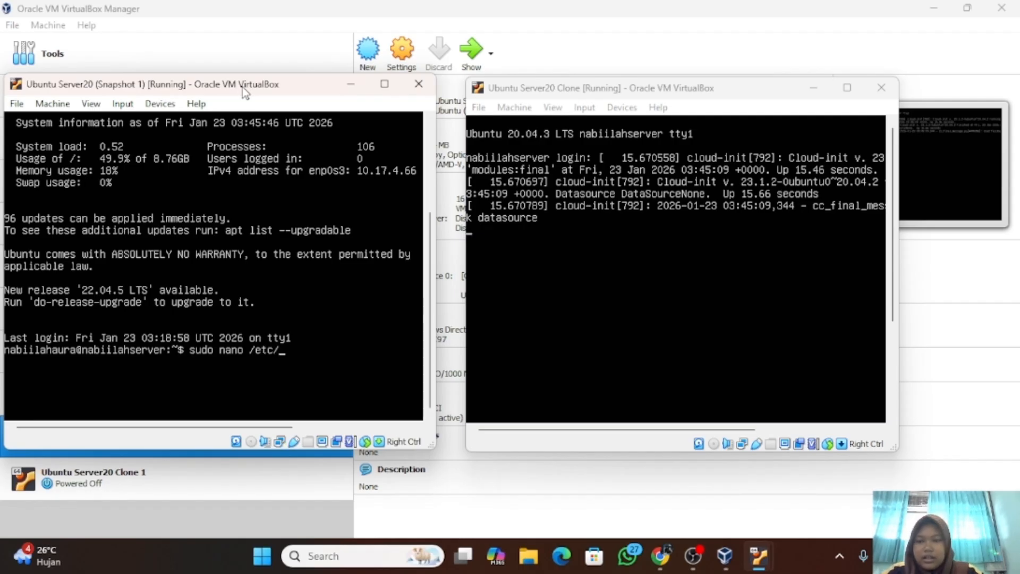
pyautogui.write('net')
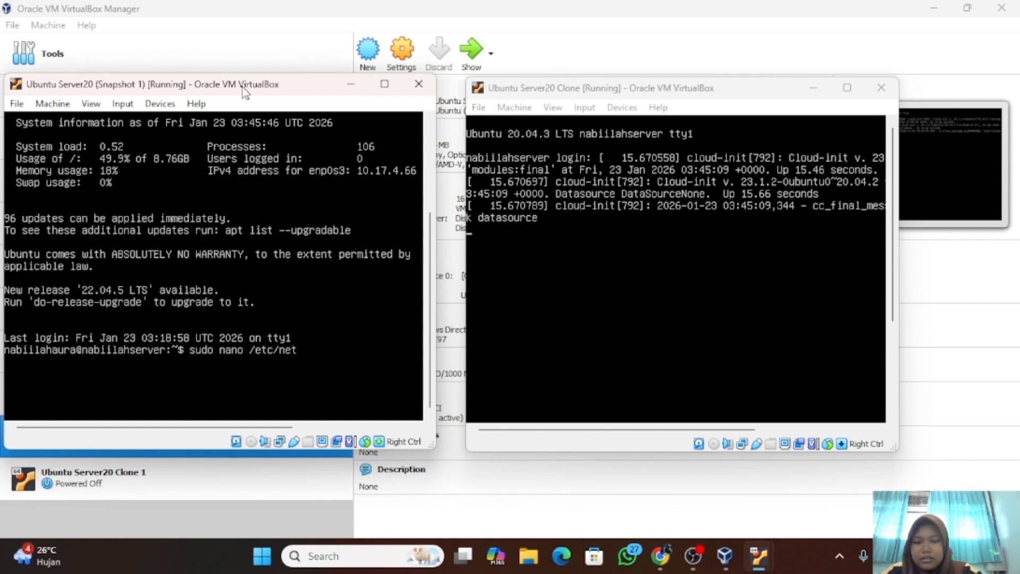
pyautogui.write('plan')
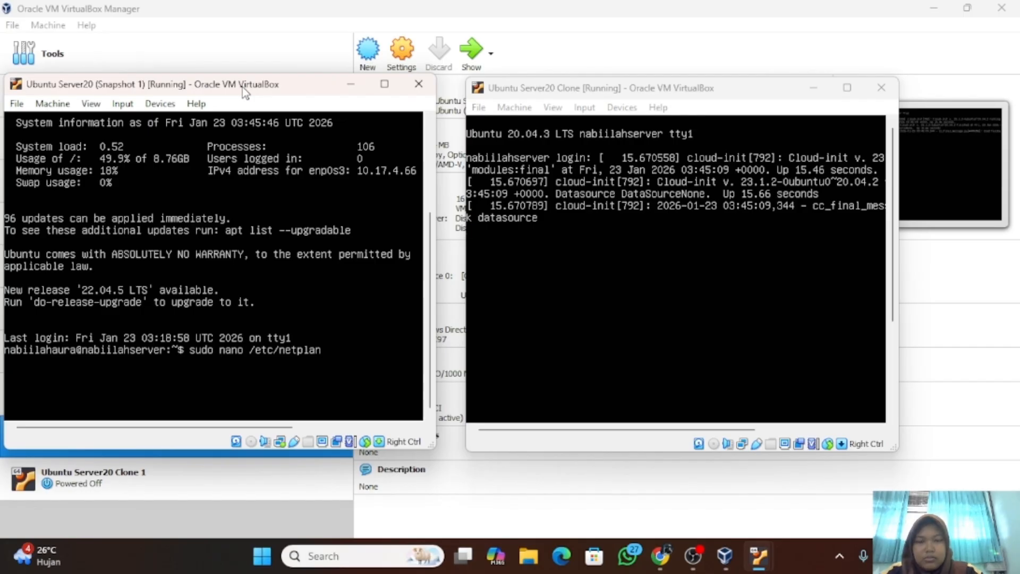
pyautogui.write('/')
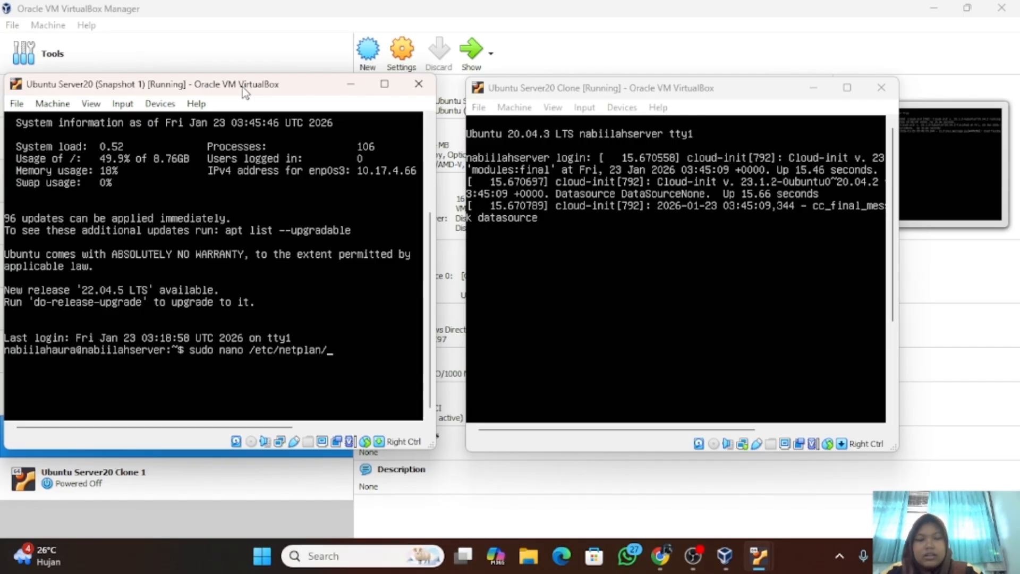
pyautogui.write('00')
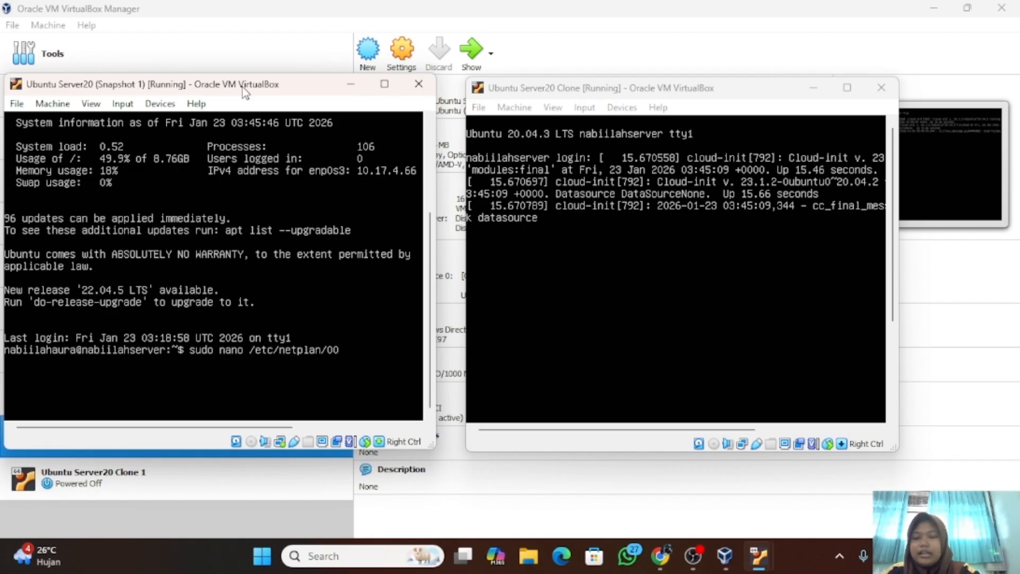
pyautogui.press('Tab')
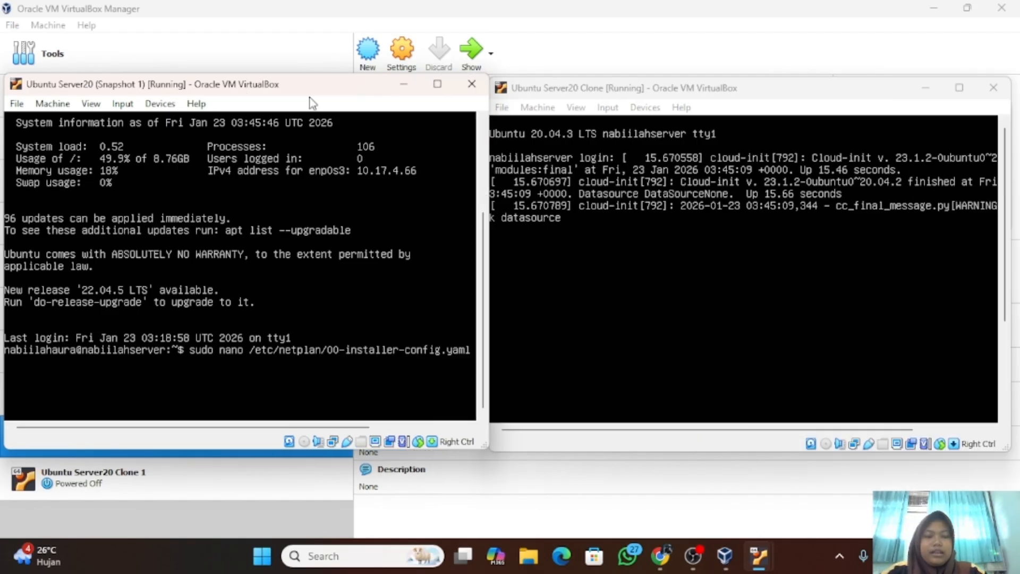
pyautogui.press('Return')
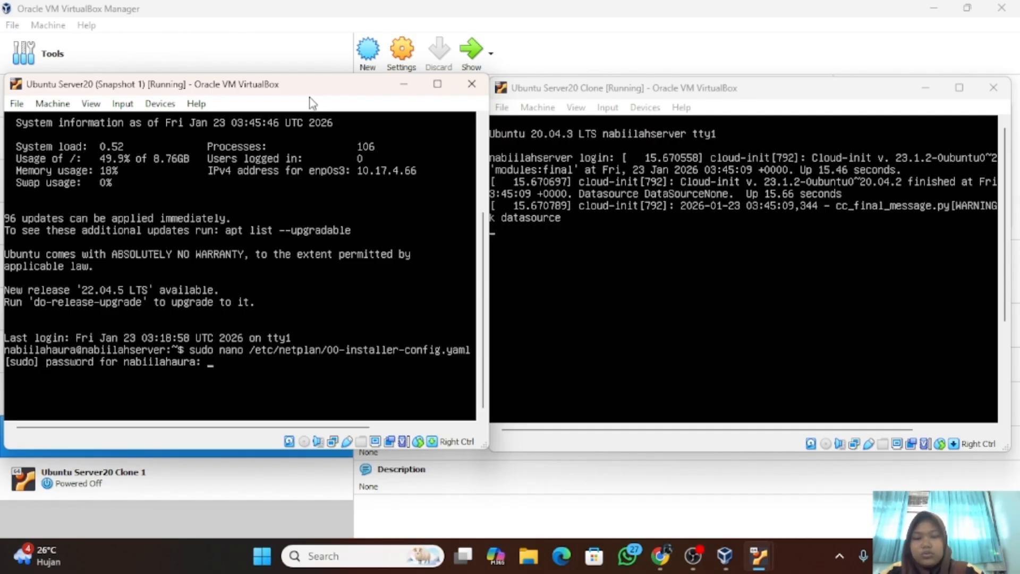
pyautogui.press('Return')
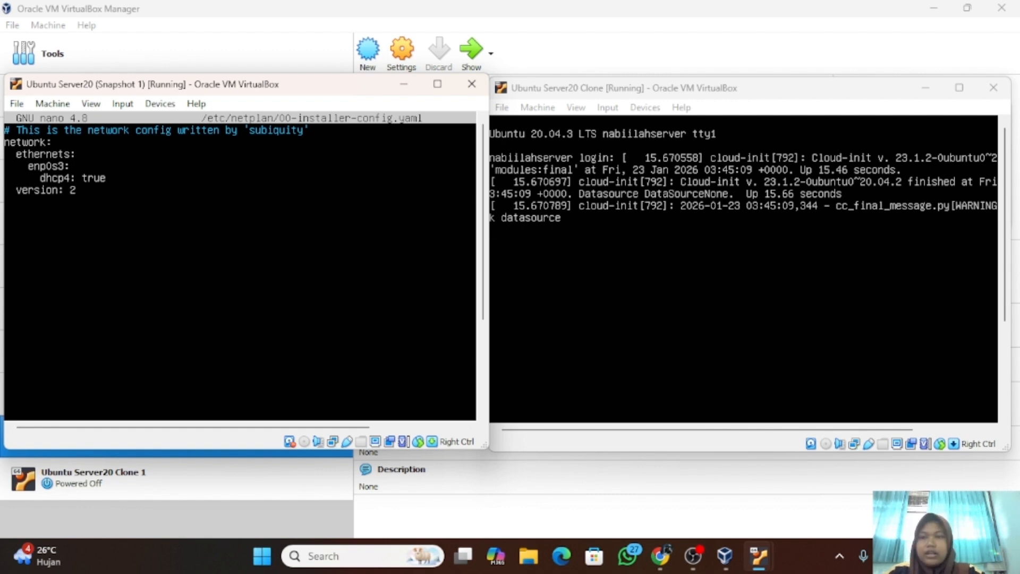
# Step: Change dhcp4 to no and add an 'addressess: 192.168.1.1/24' line beneath it
pyautogui.press('BackSpace')
pyautogui.press('BackSpace')
pyautogui.press('BackSpace')
pyautogui.press('BackSpace')
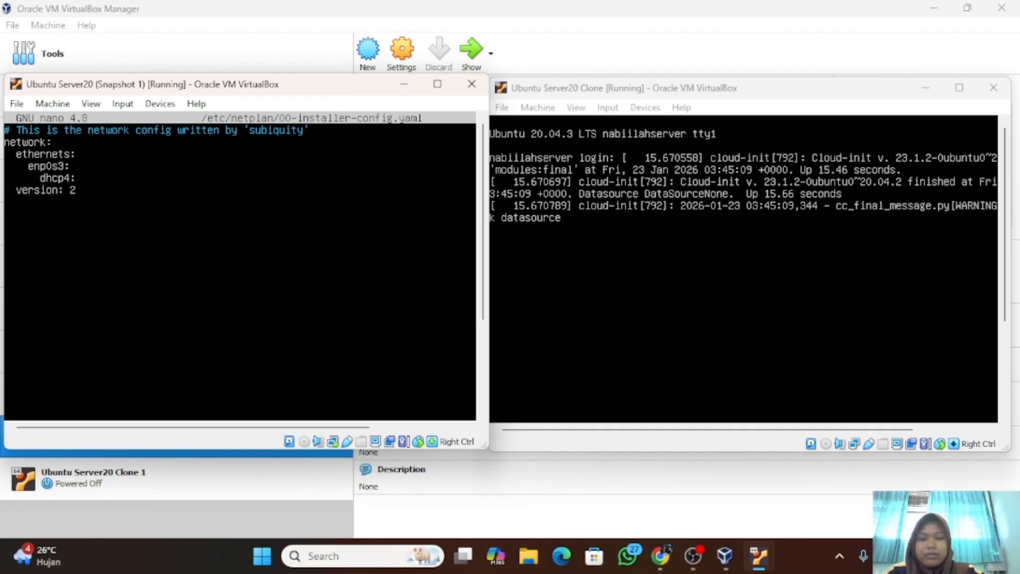
pyautogui.write('no')
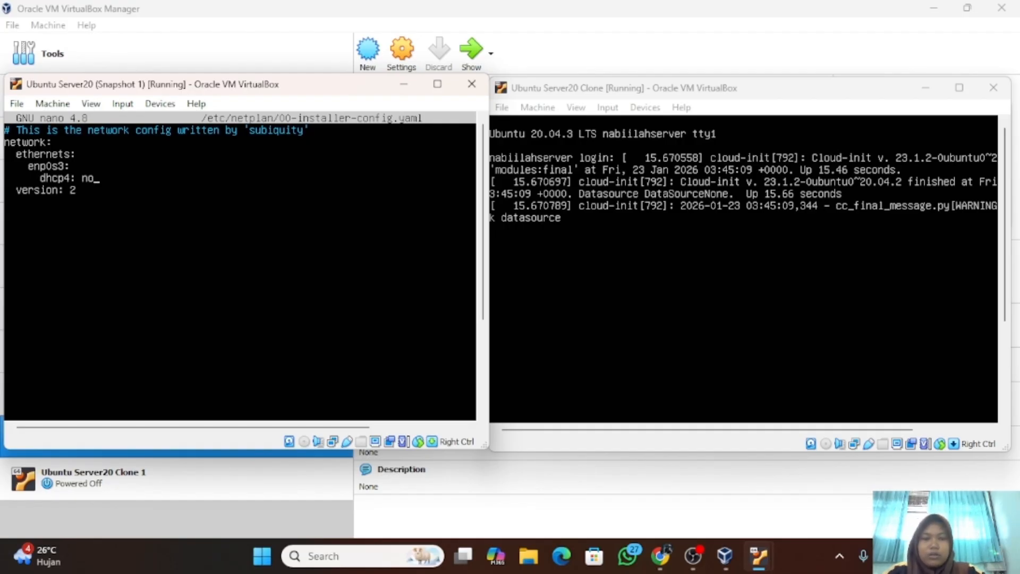
pyautogui.press('Return')
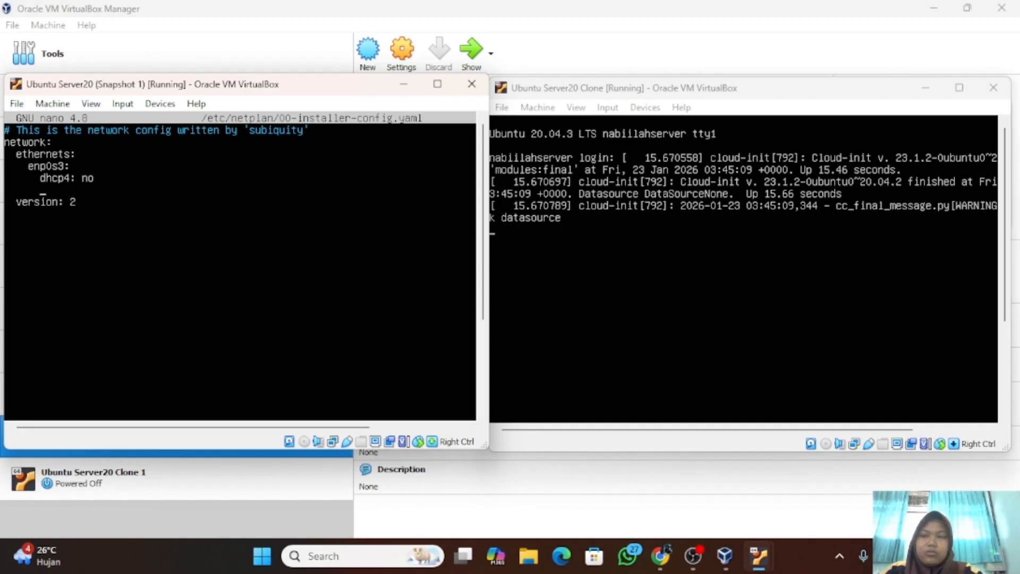
pyautogui.write('ad')
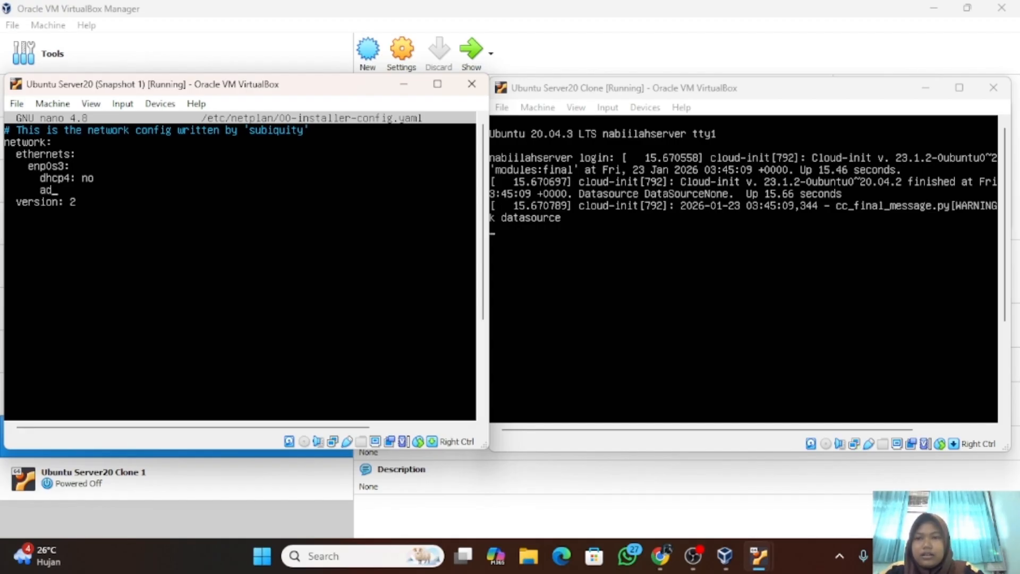
pyautogui.write('dres')
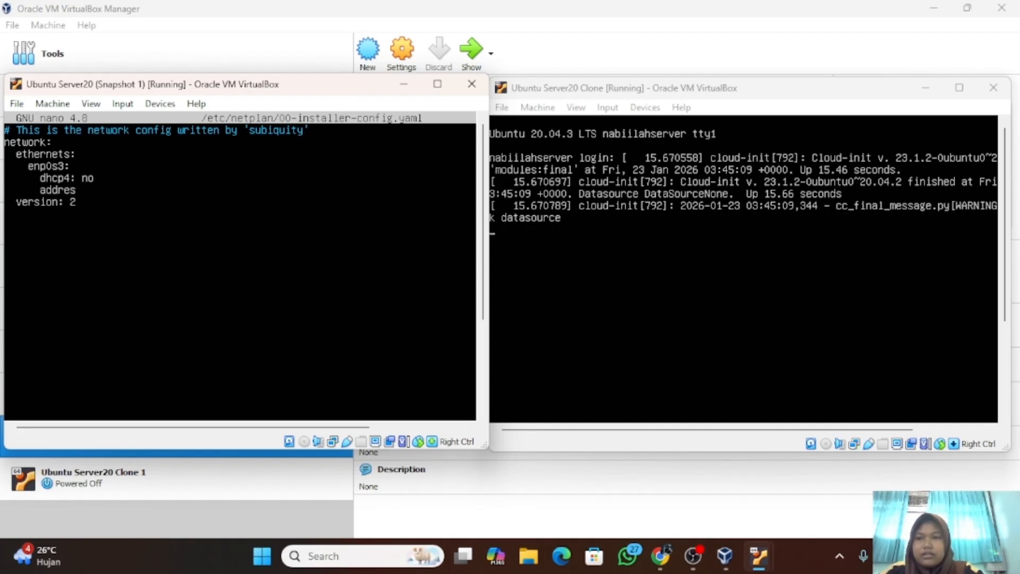
pyautogui.write('sess')
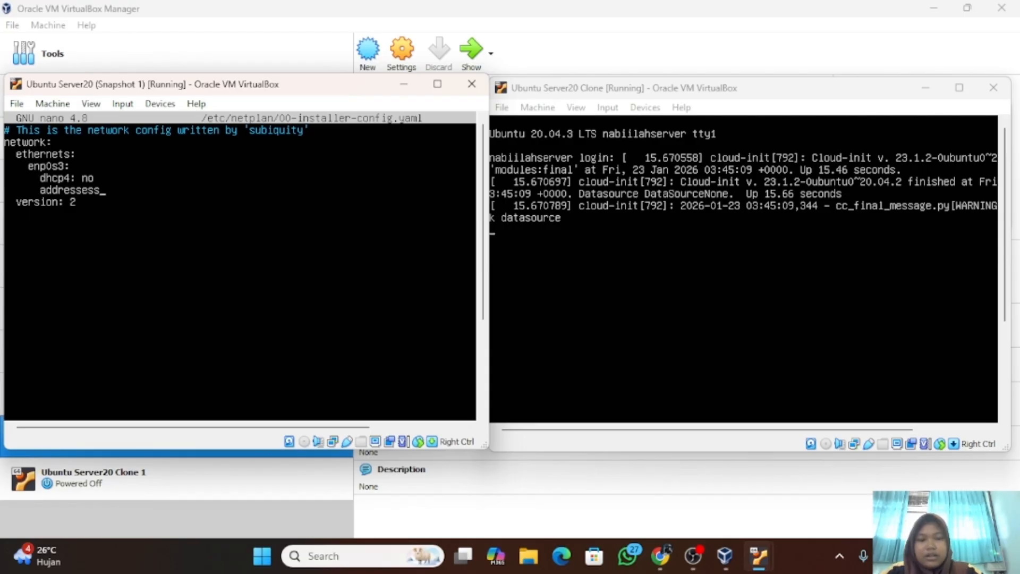
pyautogui.write(':')
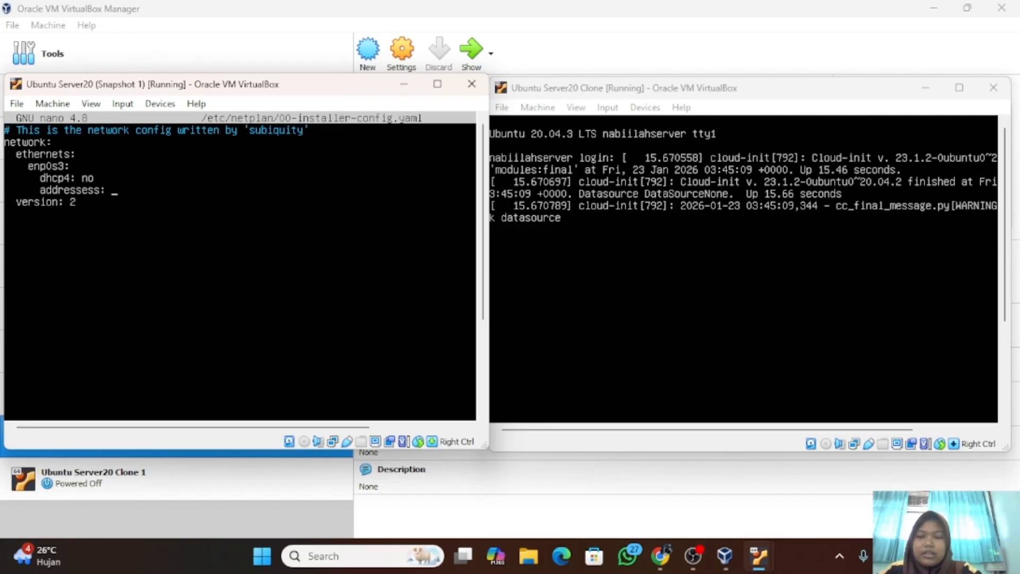
pyautogui.write('192')
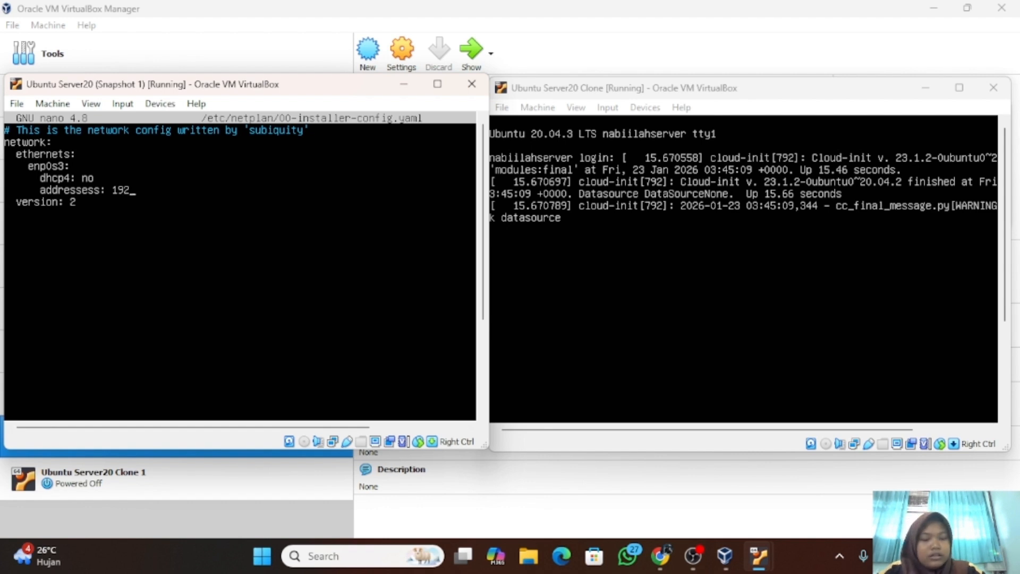
pyautogui.write('.16')
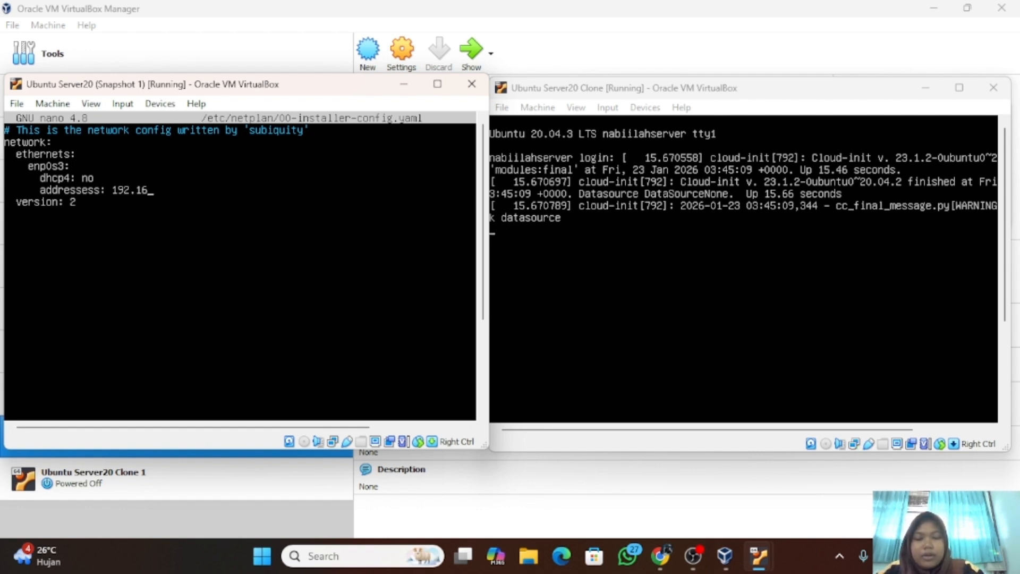
pyautogui.write('8.1')
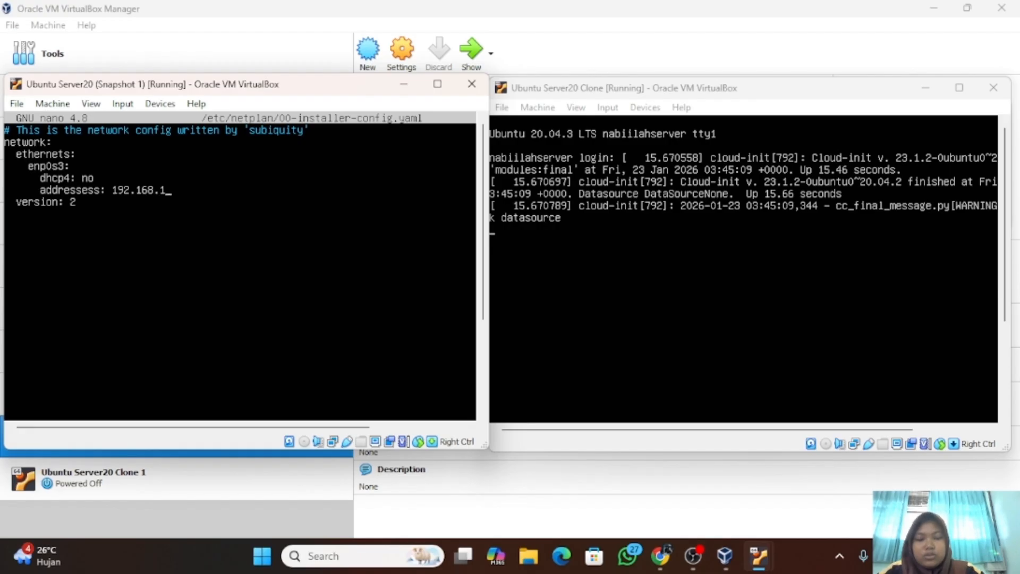
pyautogui.write('.1')
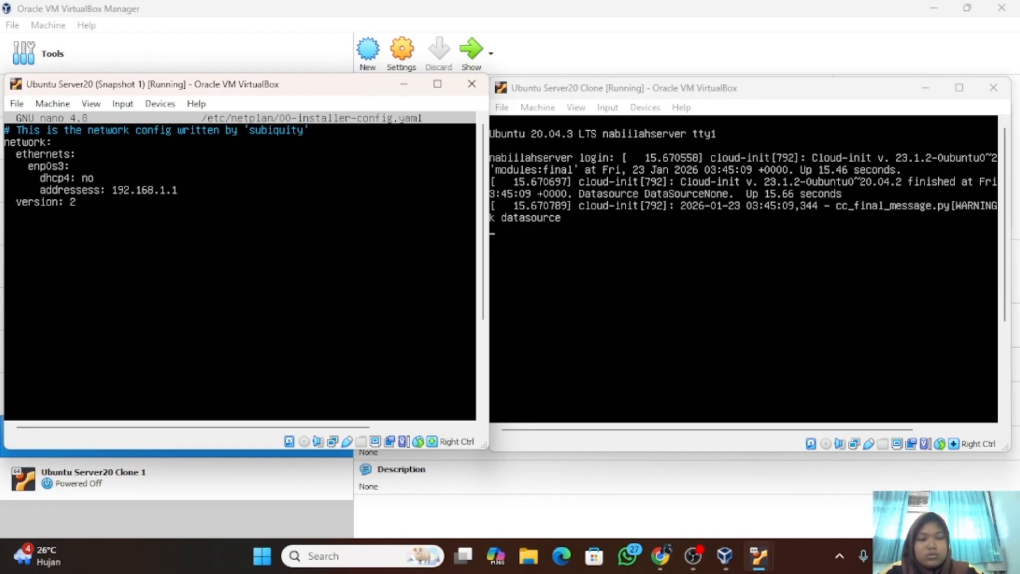
pyautogui.write('/24')
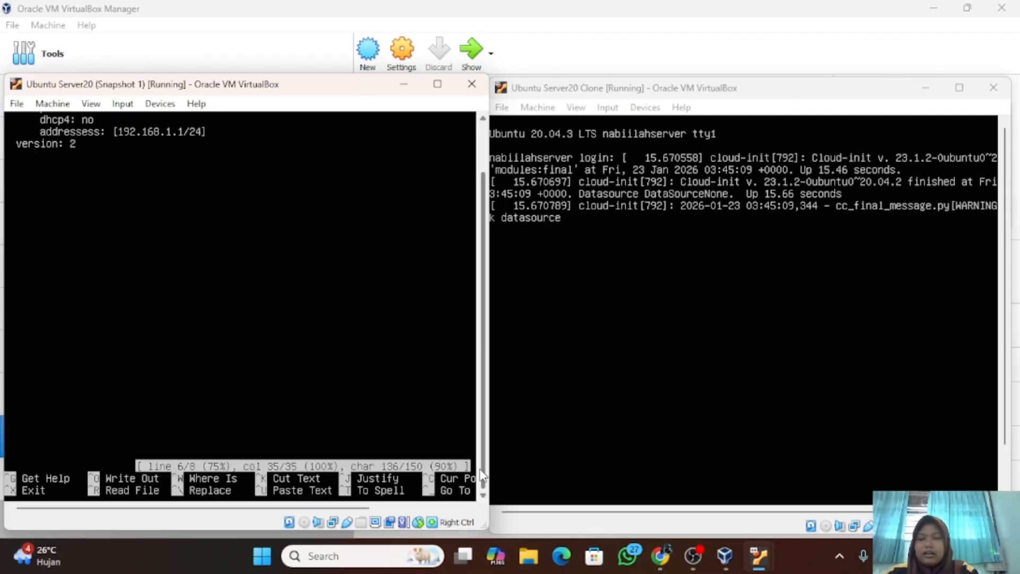
# Step: Save the edited netplan file and exit nano
pyautogui.hotkey('ctrl', 'x')
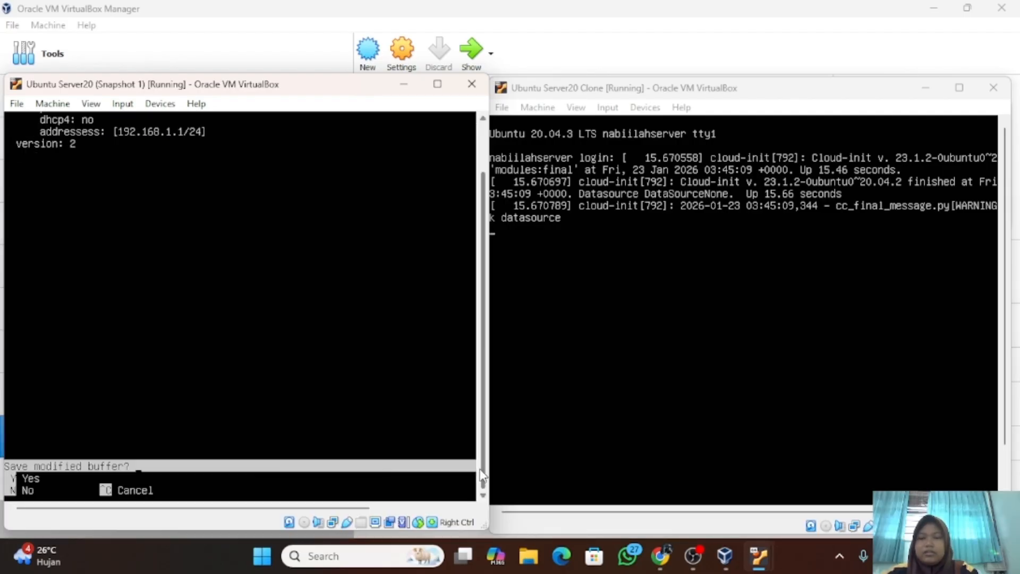
pyautogui.press('y')
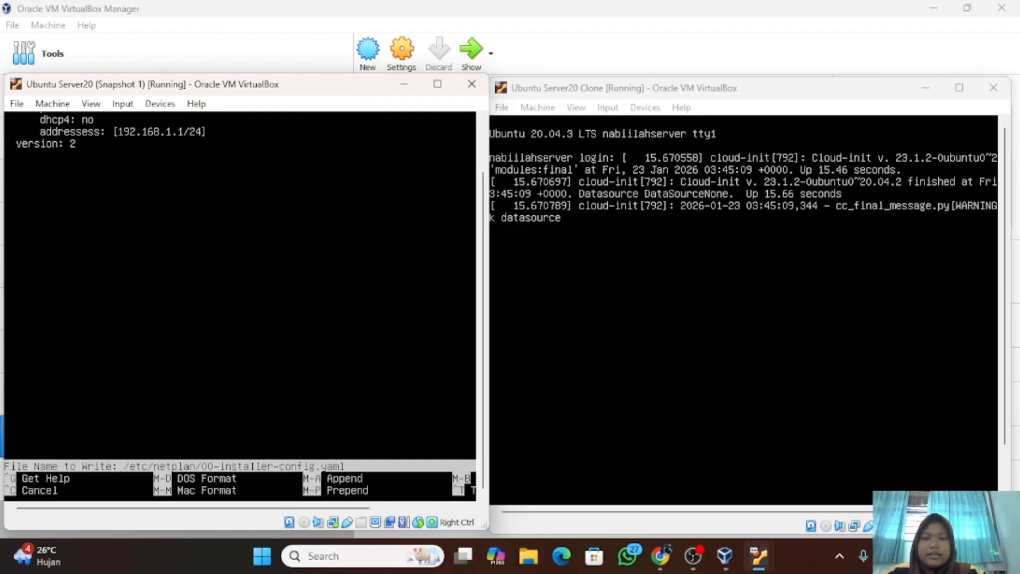
pyautogui.press('Return')
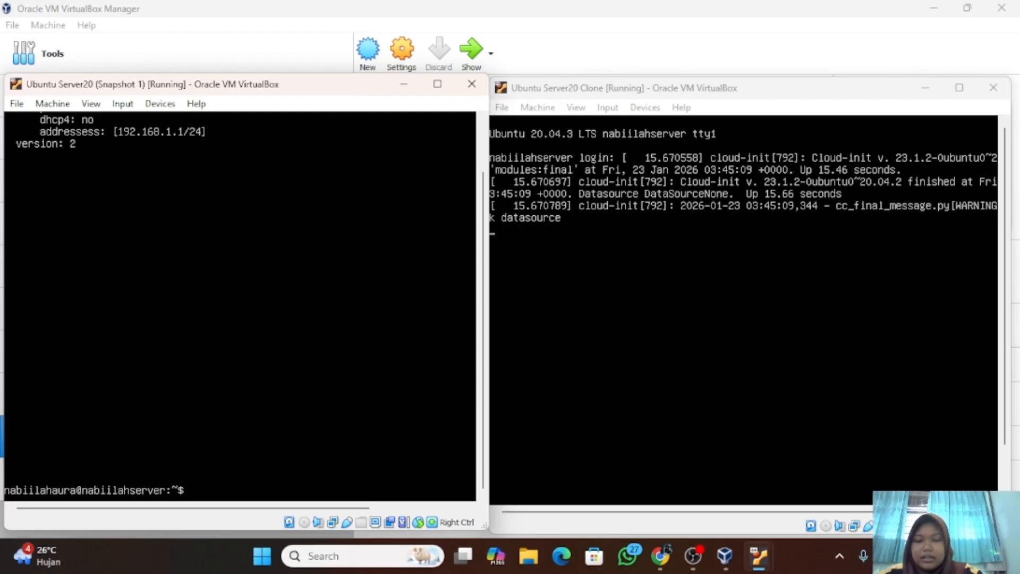
# Step: Run sudo netplan apply, which errors on addressess, then wake the Clone's login prompt
pyautogui.write('sudo')
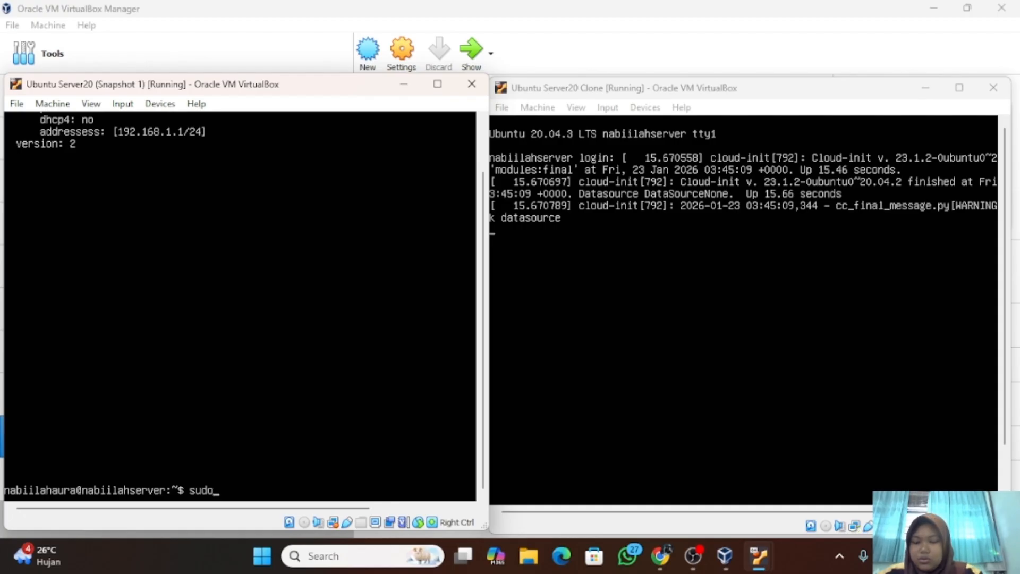
pyautogui.write(' net')
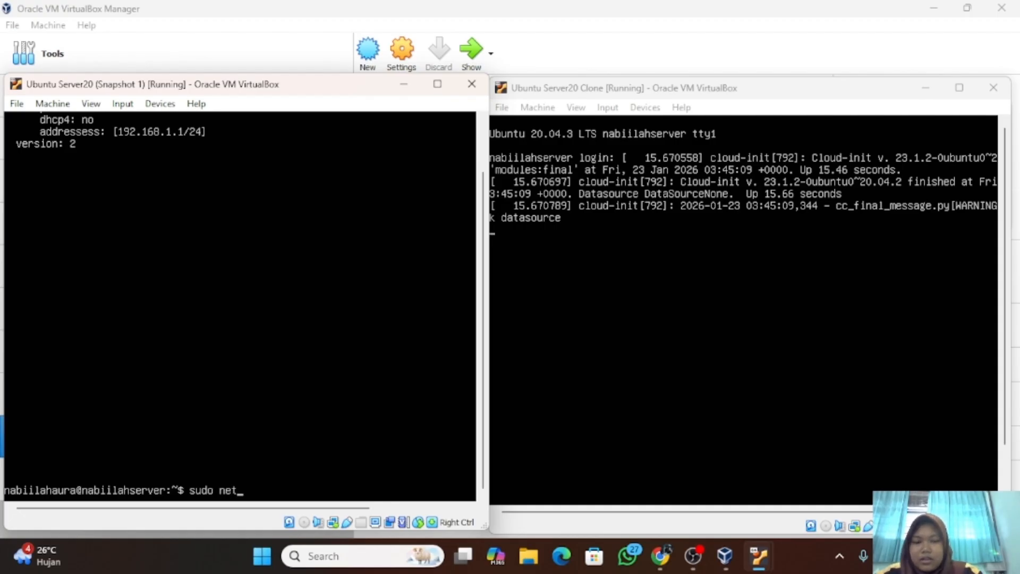
pyautogui.write('pla')
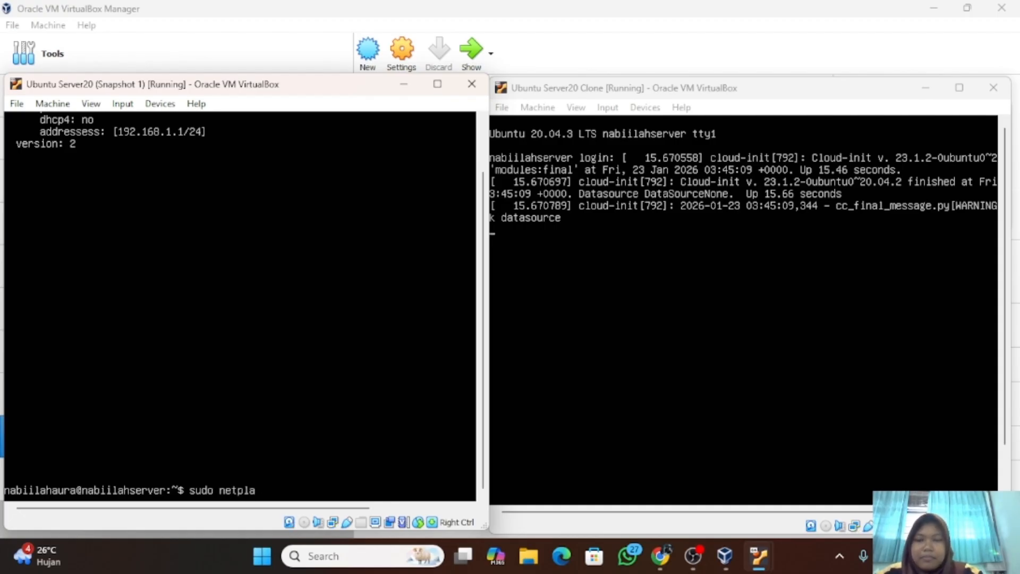
pyautogui.write('n apply')
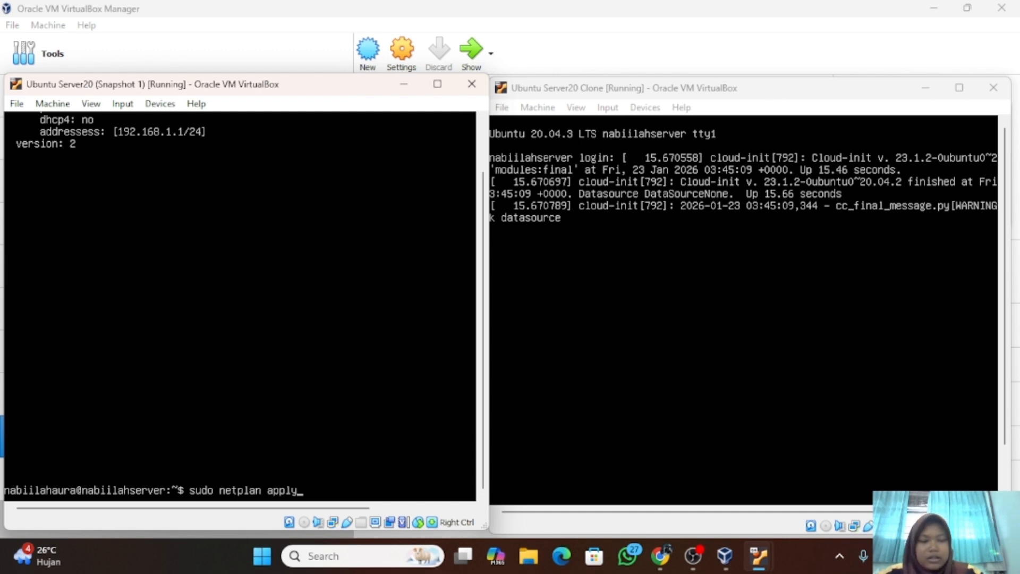
pyautogui.press('Return')
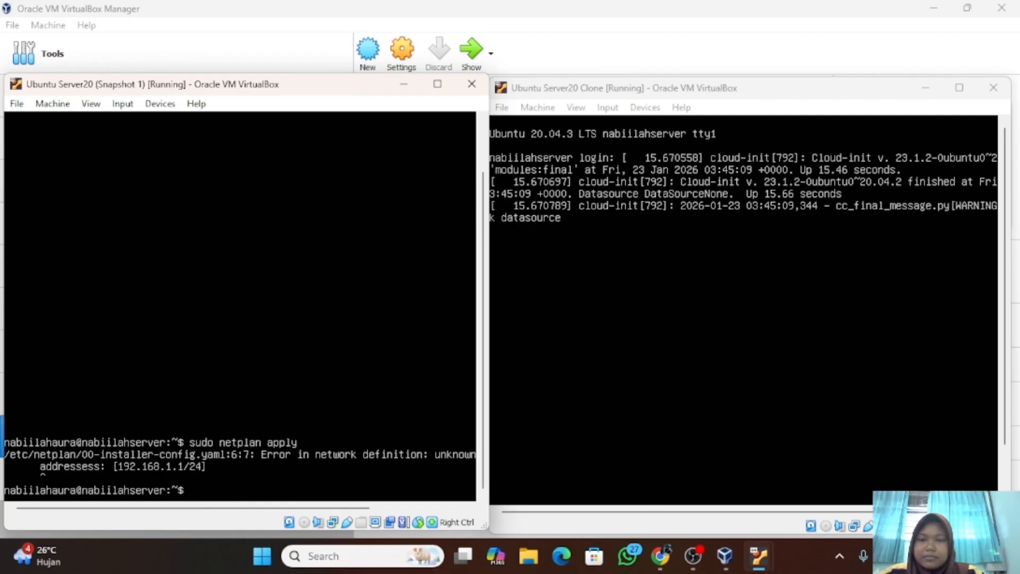
pyautogui.click(861, 96)
pyautogui.press('Return')
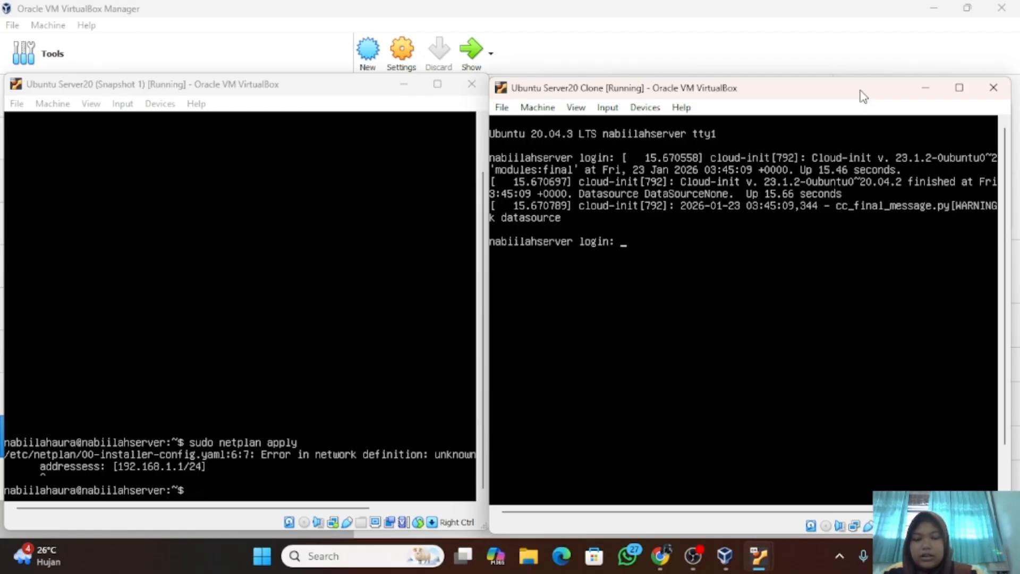
# Step: Log in to the Clone console with the user account name and password
pyautogui.write('nabiil')
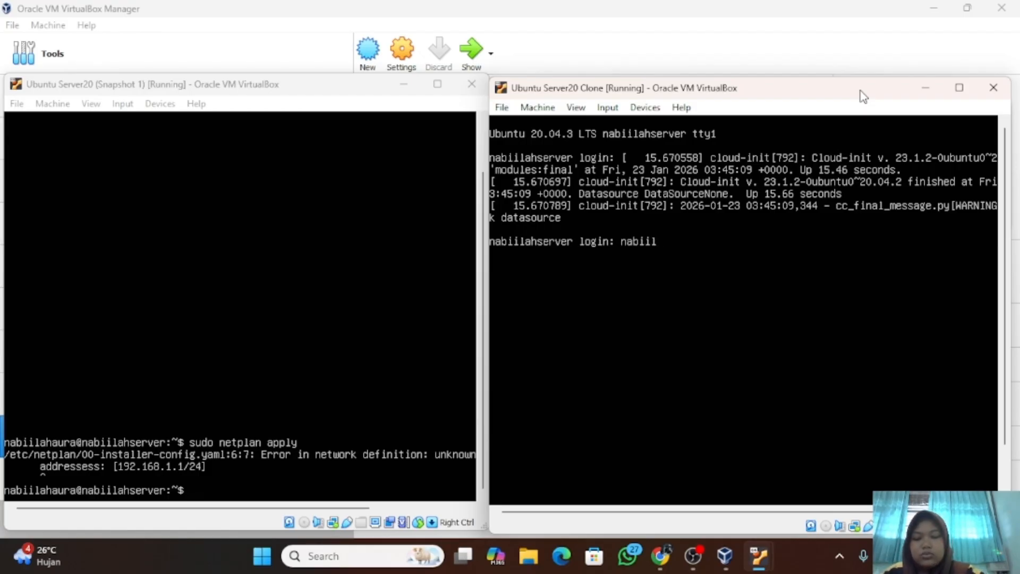
pyautogui.write('ahaur')
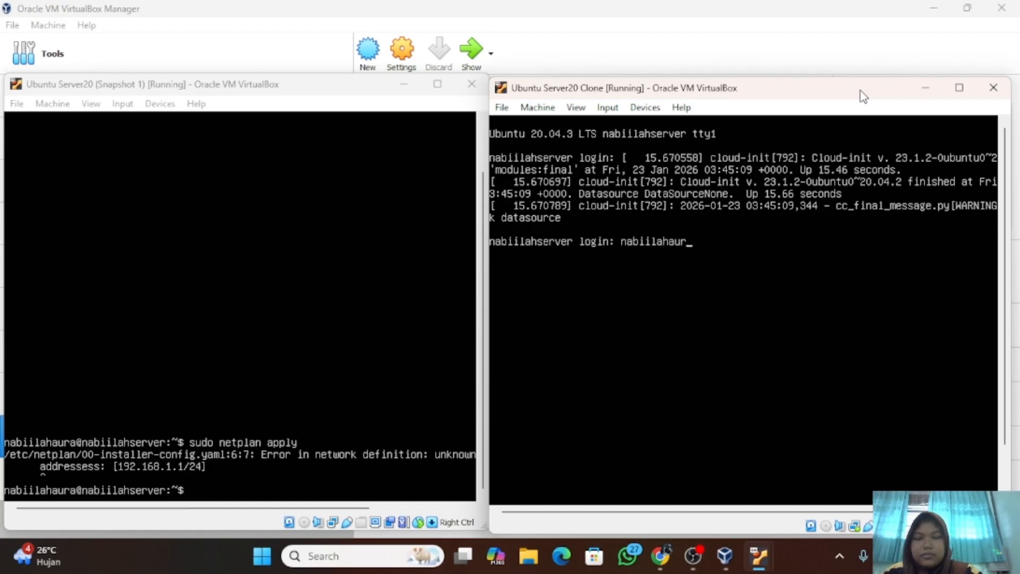
pyautogui.write('a')
pyautogui.press('Return')
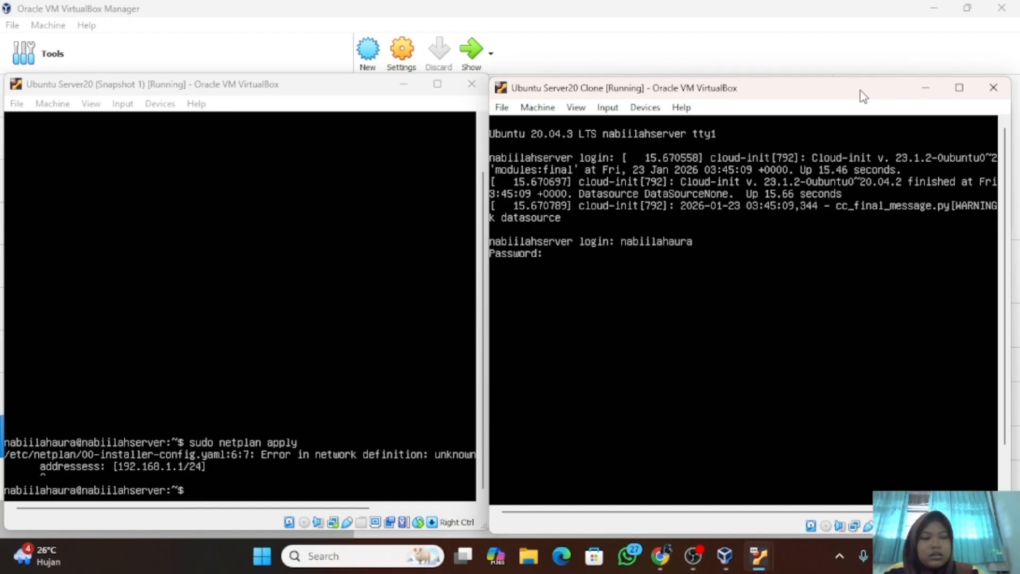
pyautogui.press('Return')
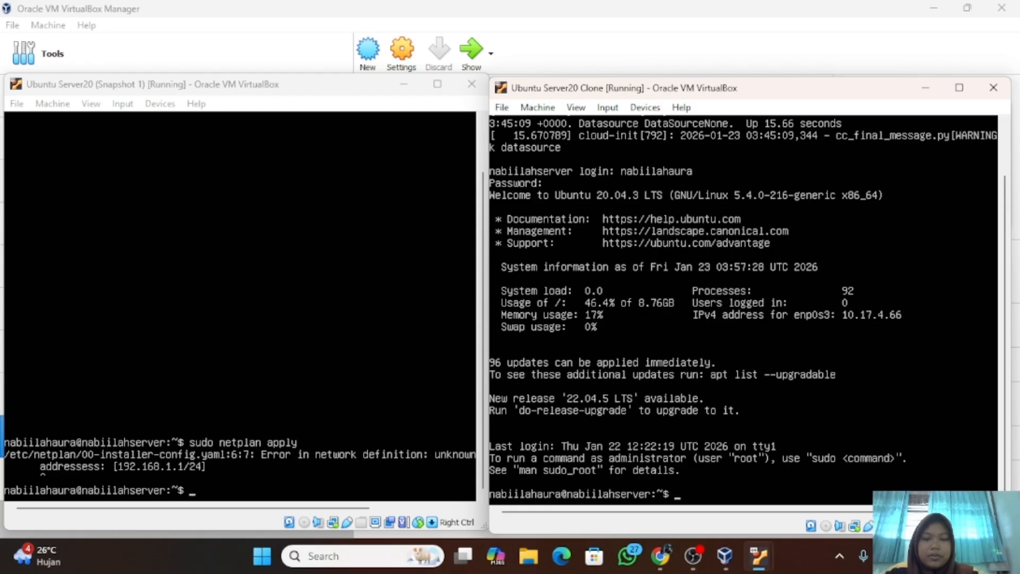
# Step: Open /etc/netplan/00-installer-config.yaml in nano with sudo, entering the password
pyautogui.write('sudo')
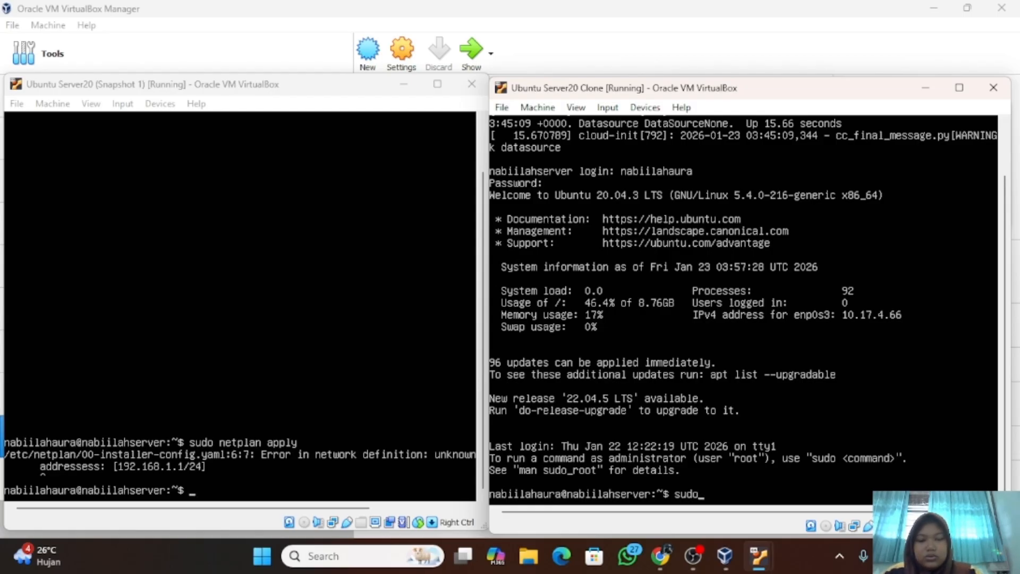
pyautogui.write(' nano')
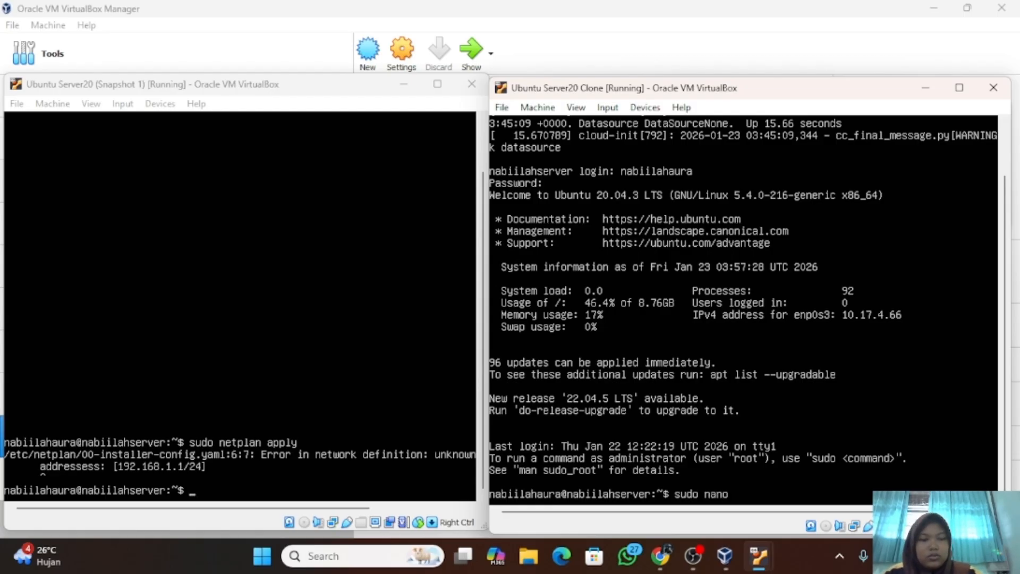
pyautogui.write(' /et')
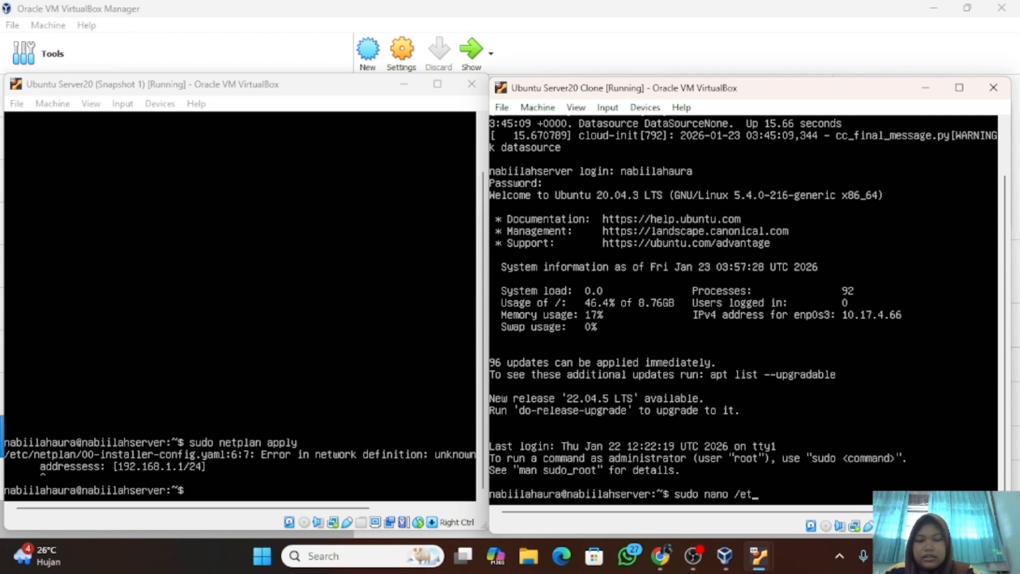
pyautogui.write('c/')
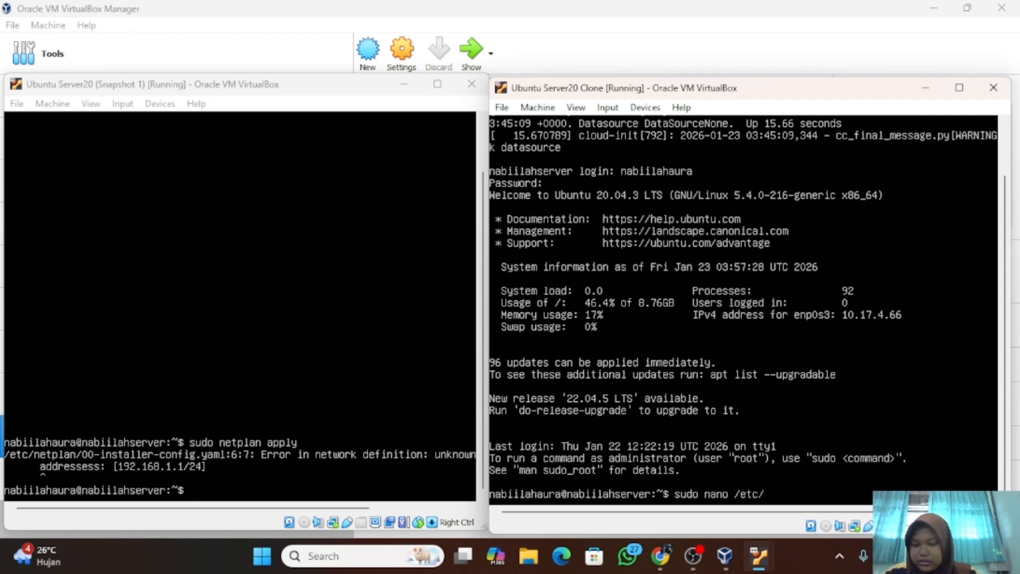
pyautogui.write('n')
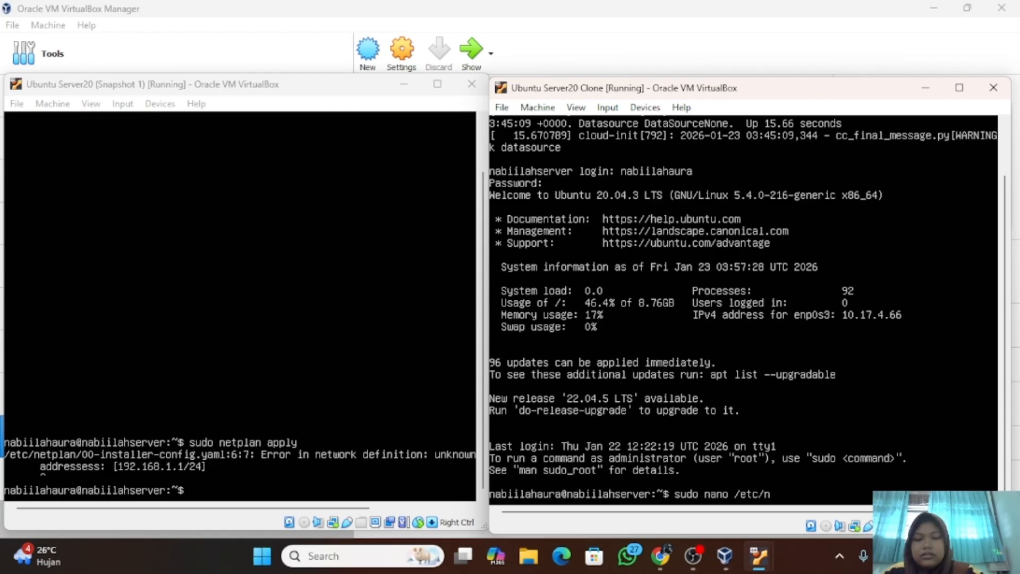
pyautogui.write('etpla')
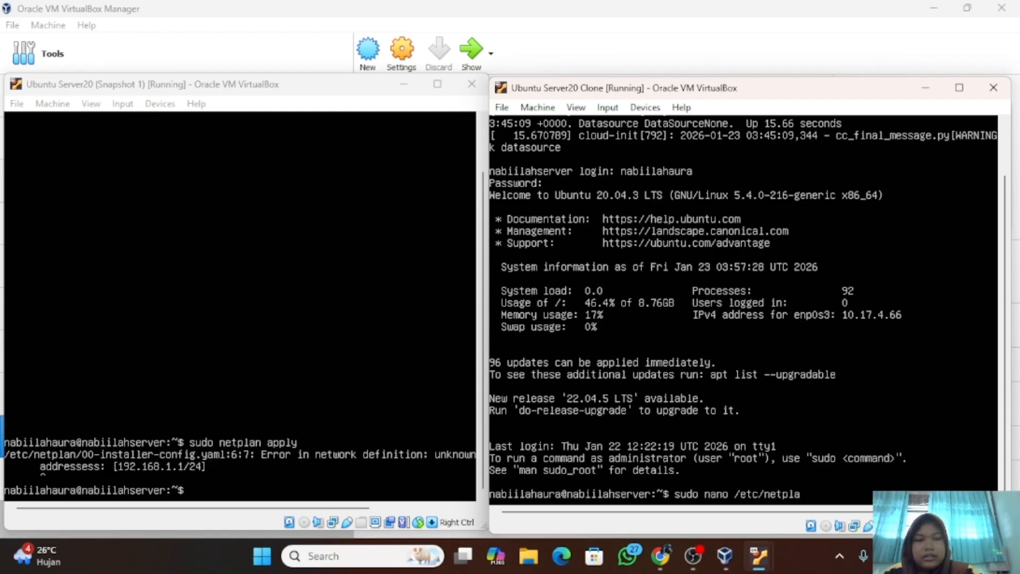
pyautogui.write('n/')
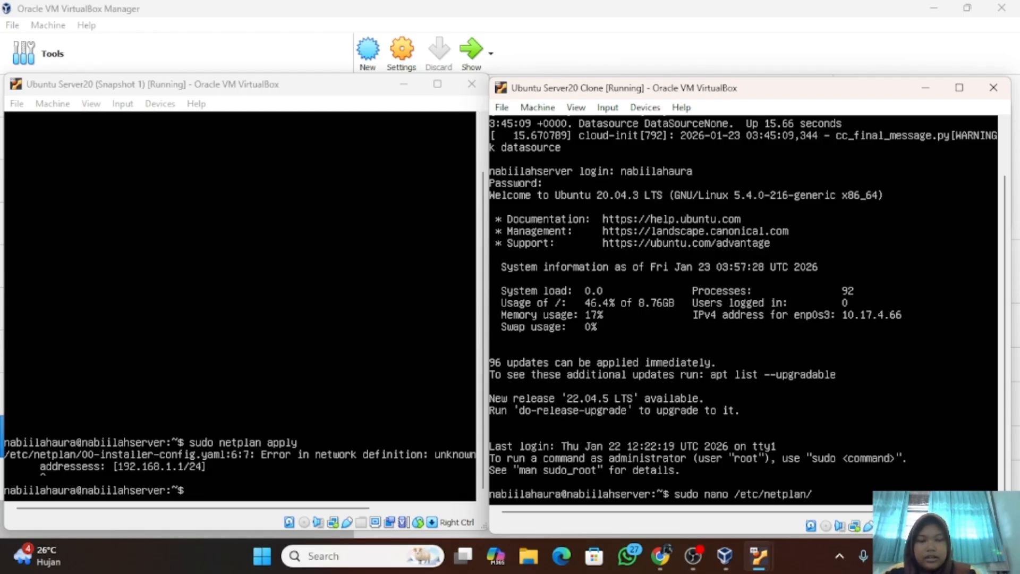
pyautogui.write('00')
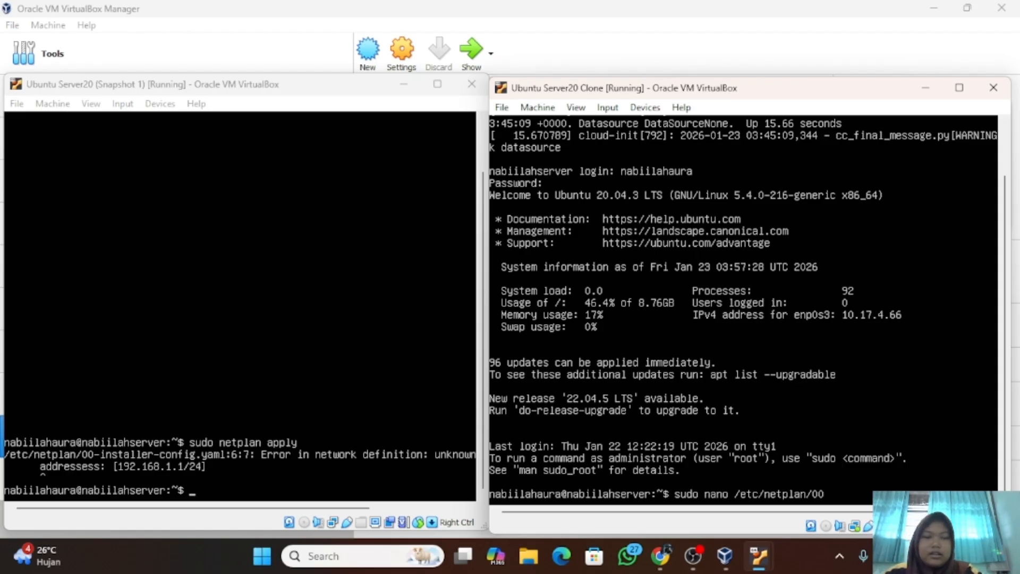
pyautogui.press('Tab')
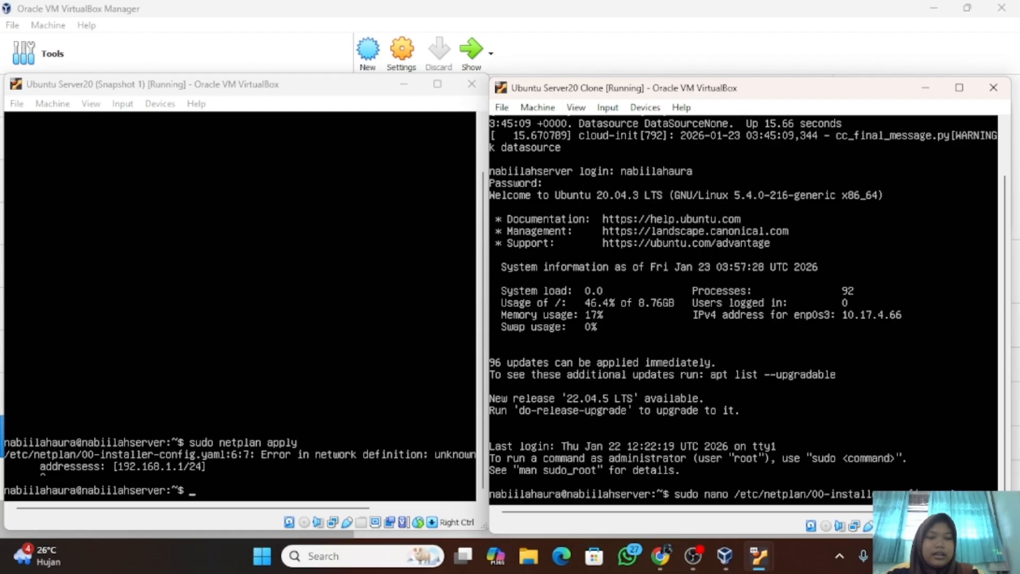
pyautogui.press('Return')
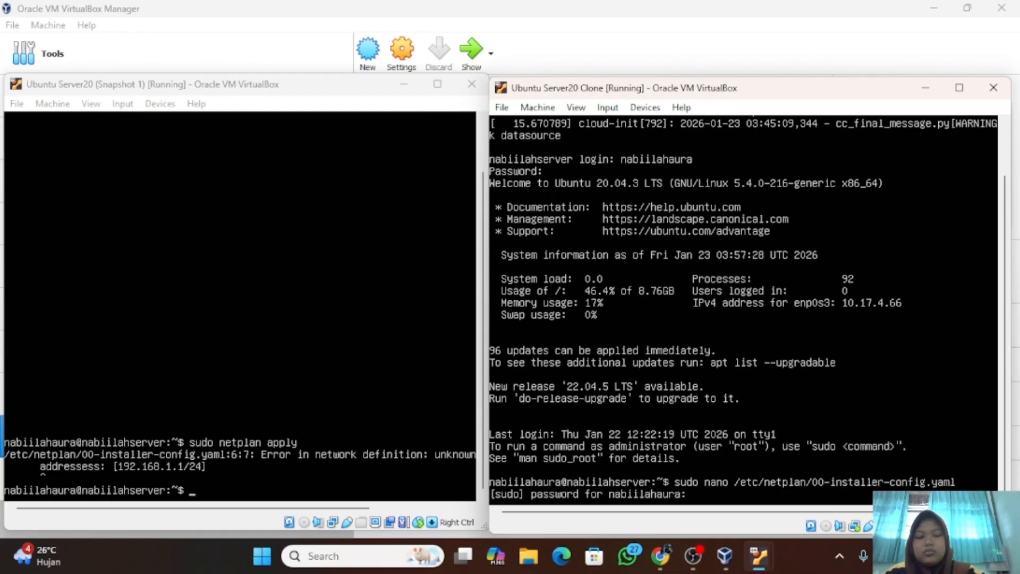
pyautogui.press('Return')
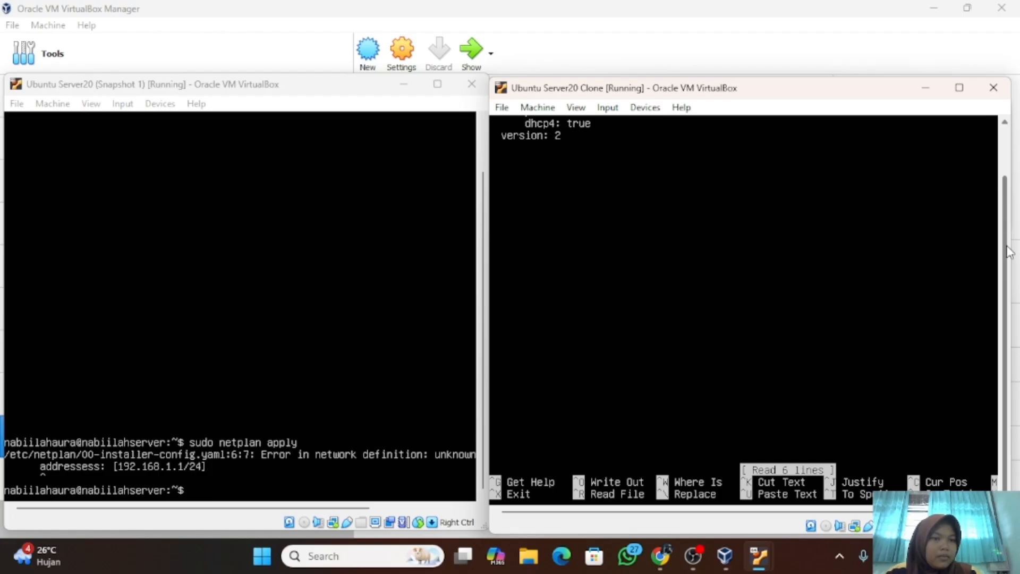
# Step: Add 'addressess: [192.168.1.2/24]' on a new line below dhcp4: true
pyautogui.moveTo(1004, 246); pyautogui.dragTo(990, 158)
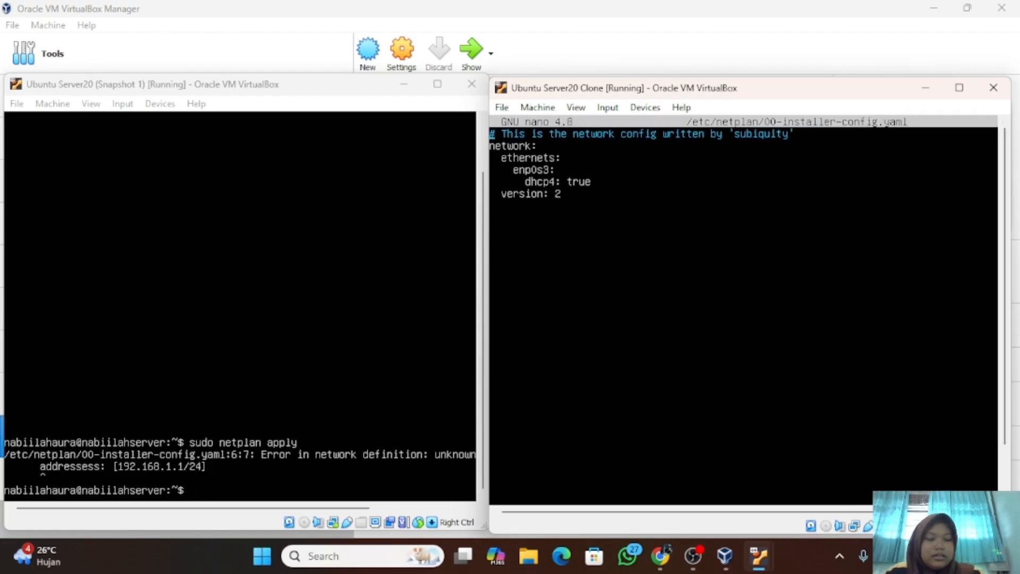
pyautogui.press('Down')
pyautogui.press('Down')
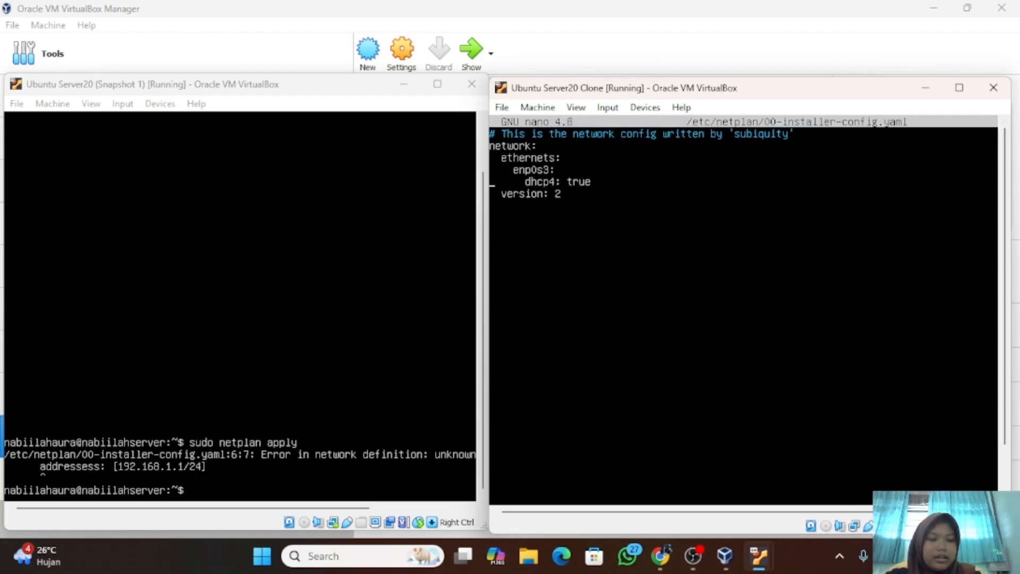
pyautogui.press('Right')
pyautogui.press('Right')
pyautogui.press('Right')
pyautogui.press('Right')
pyautogui.press('Right')
pyautogui.press('Right')
pyautogui.press('Right')
pyautogui.press('Right')
pyautogui.press('Right')
pyautogui.press('Right')
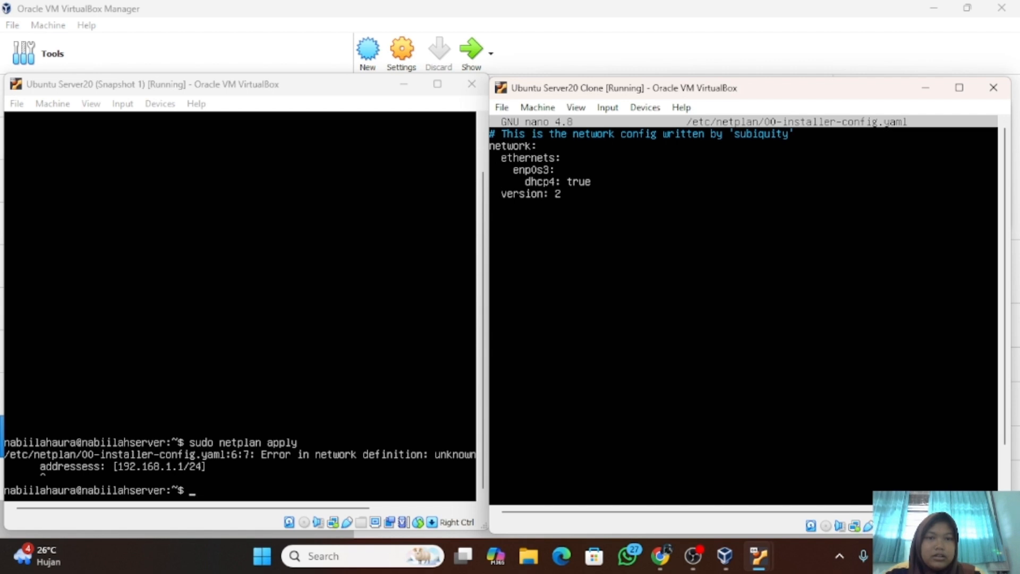
pyautogui.press('Right')
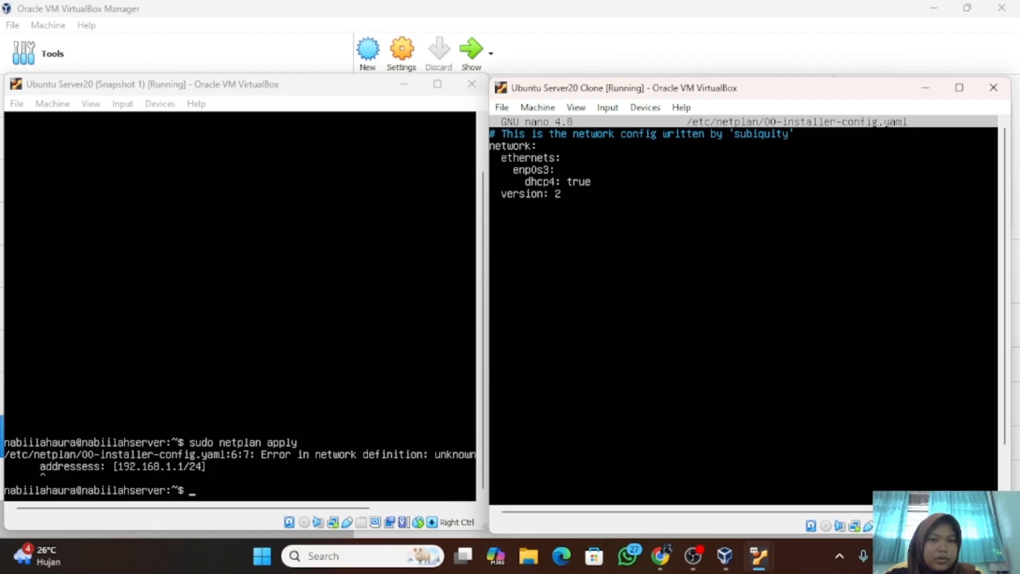
pyautogui.press('Return')
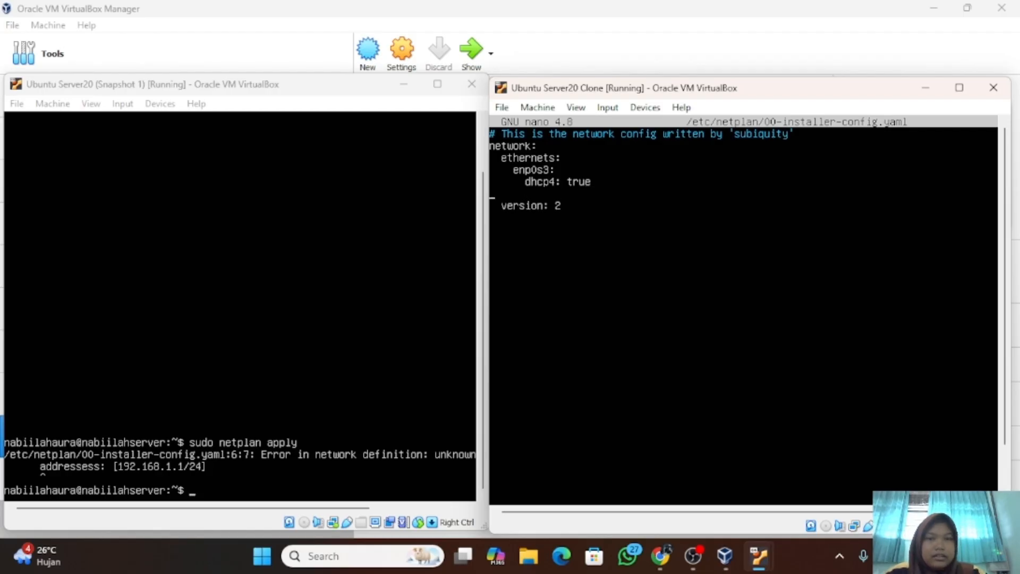
pyautogui.write('add')
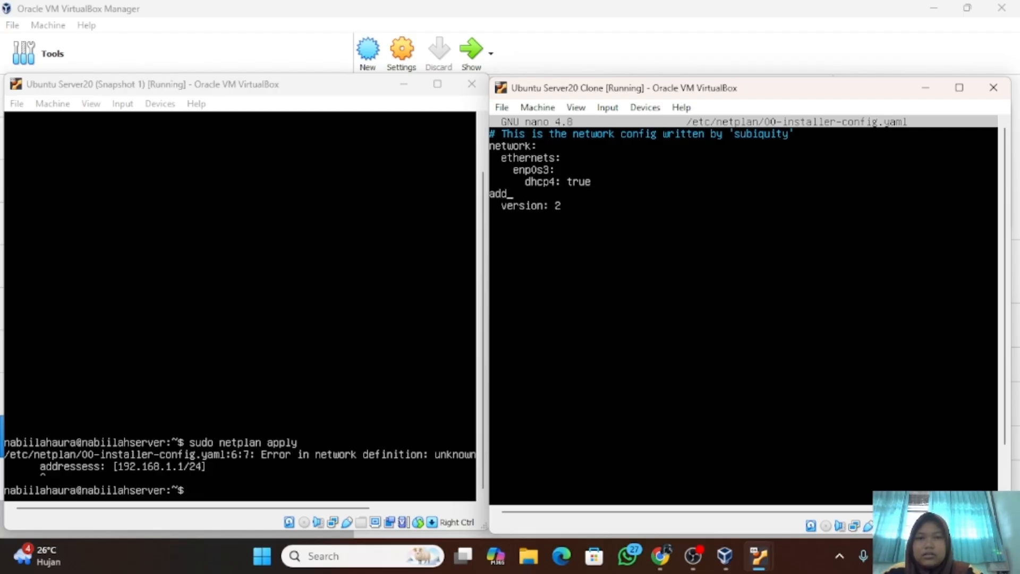
pyautogui.write('ress')
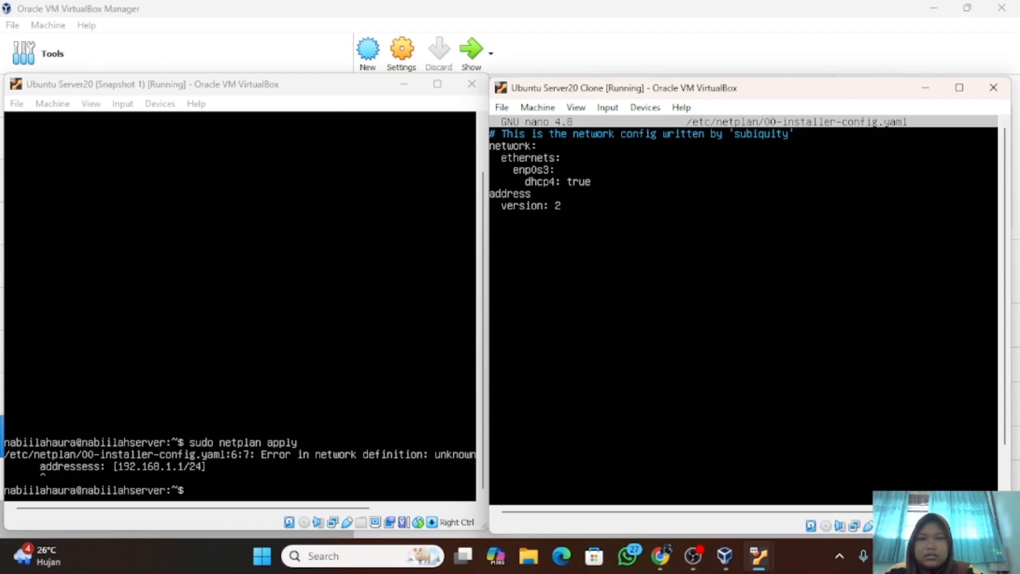
pyautogui.write('ess:')
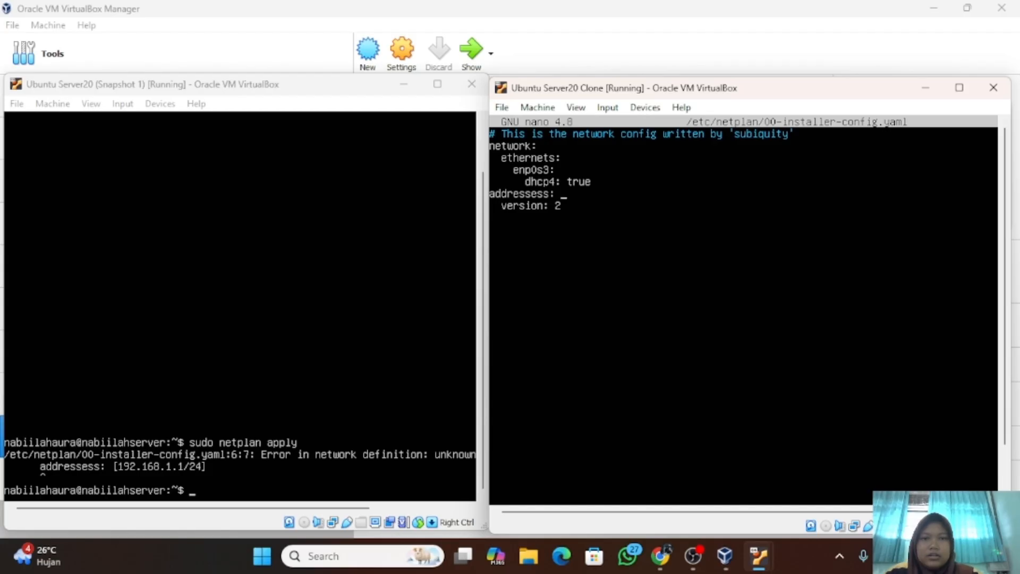
pyautogui.write(' [19')
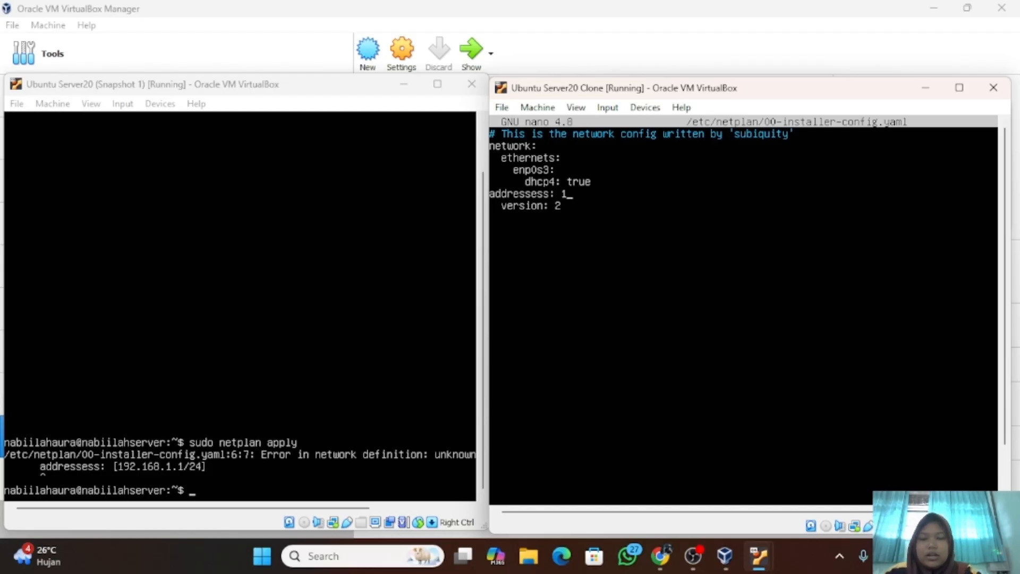
pyautogui.write('2')
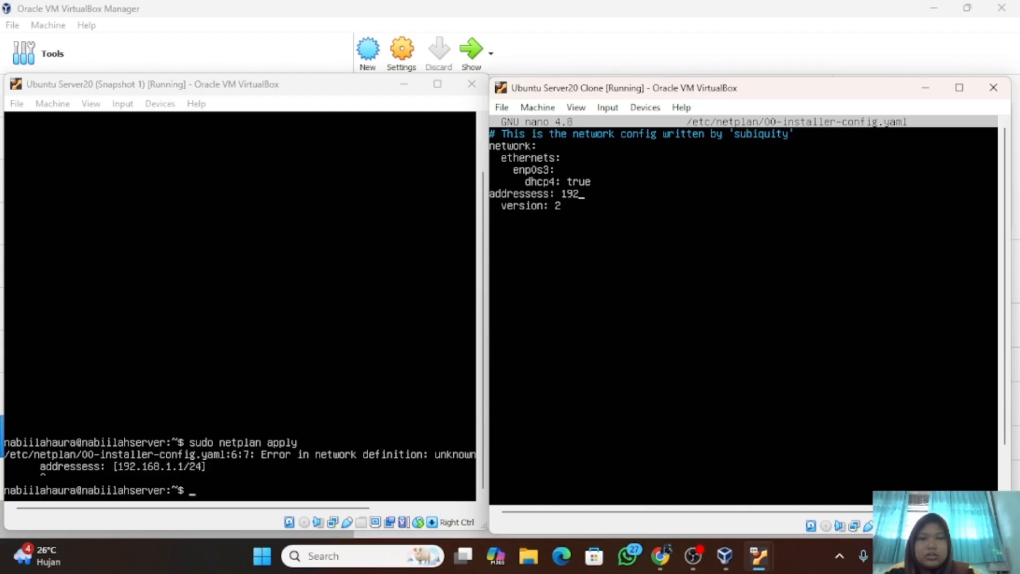
pyautogui.write('.16')
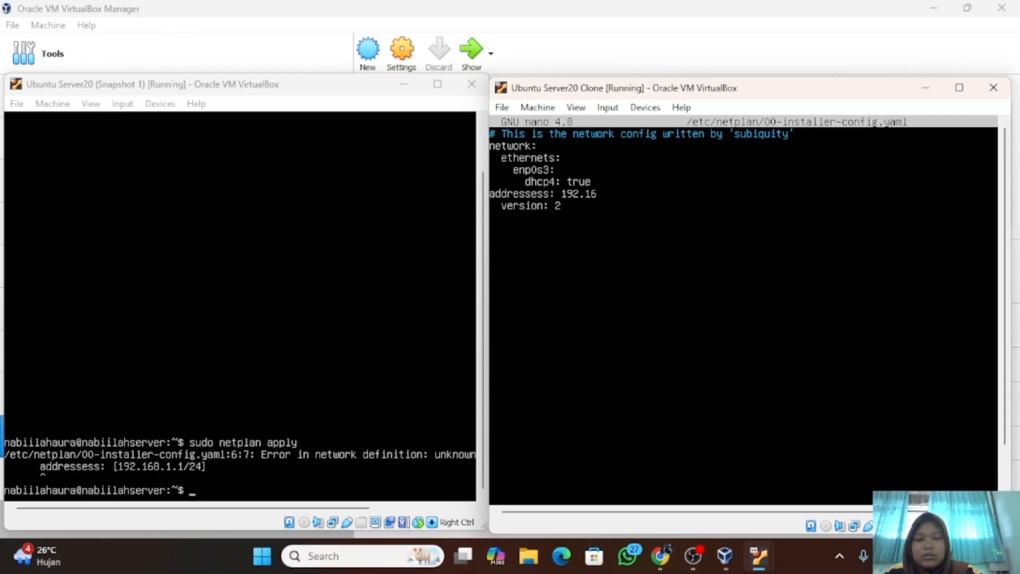
pyautogui.write('8.1')
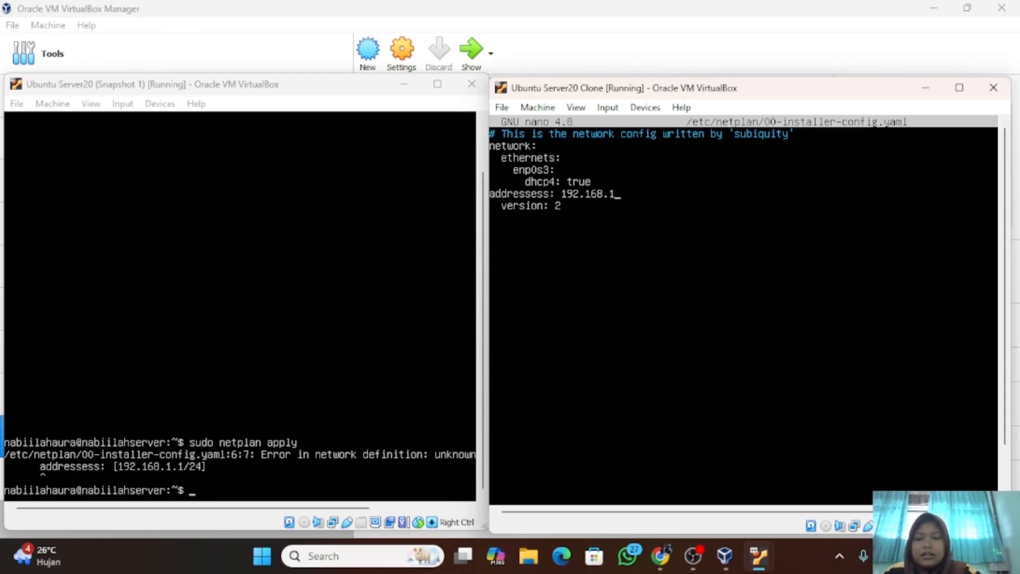
pyautogui.write('.2')
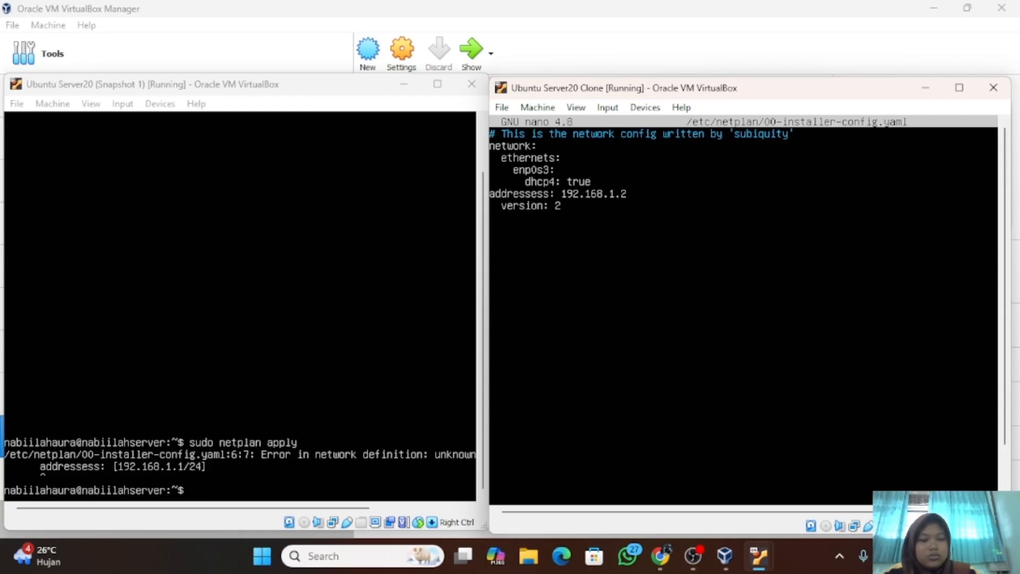
pyautogui.write('/')
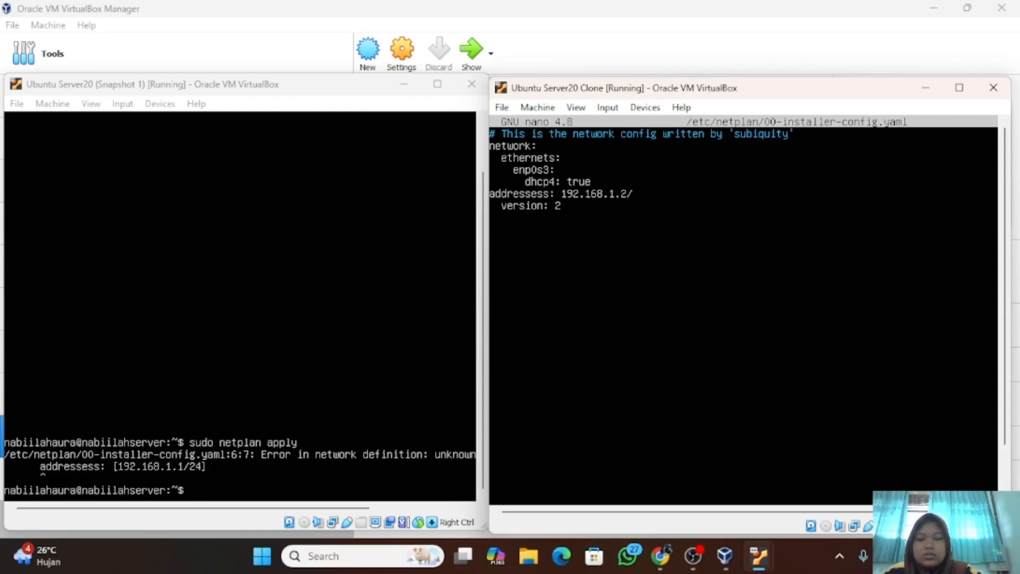
pyautogui.write('24')
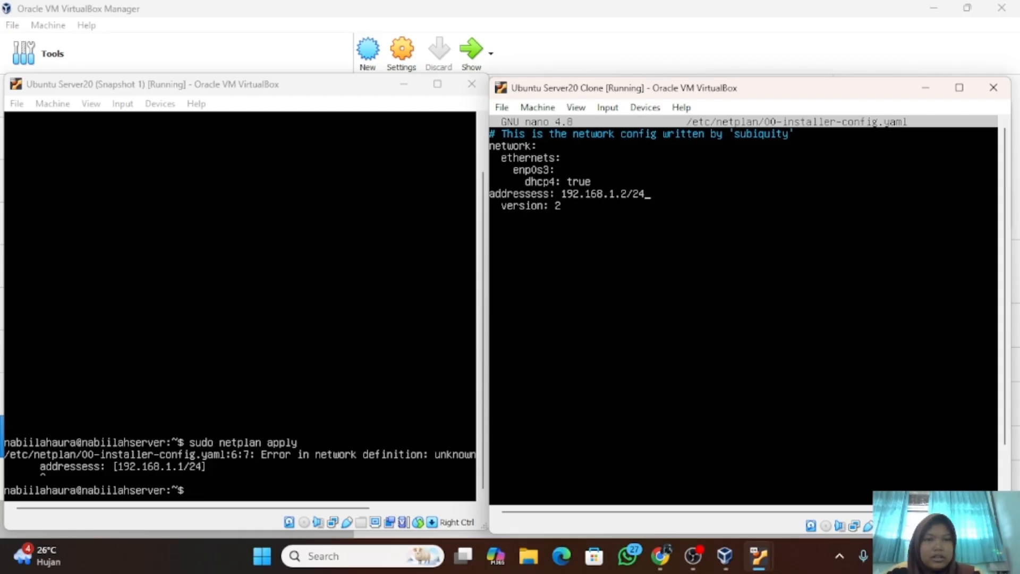
pyautogui.write(']')
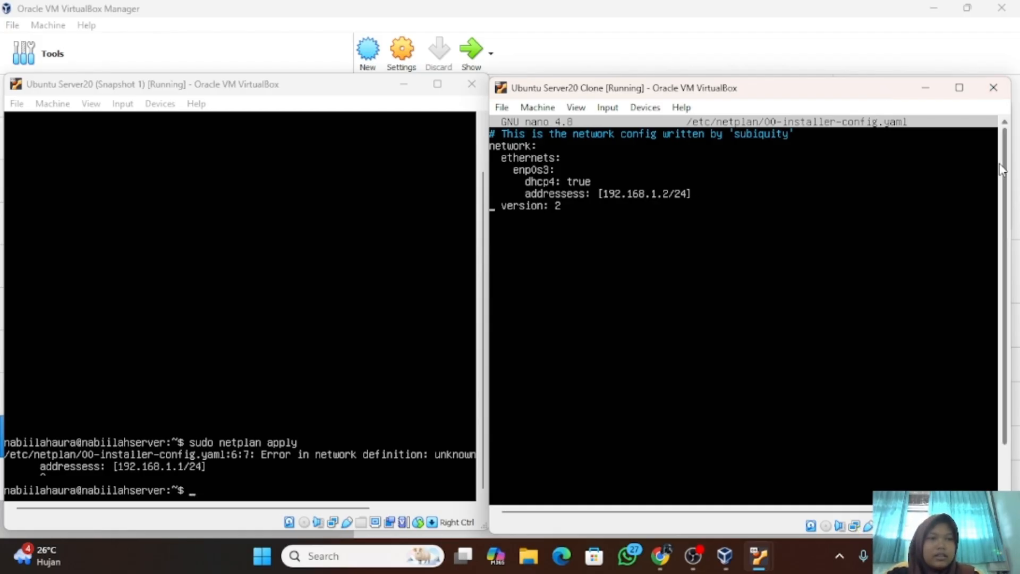
pyautogui.moveTo(1006, 180); pyautogui.dragTo(995, 298)
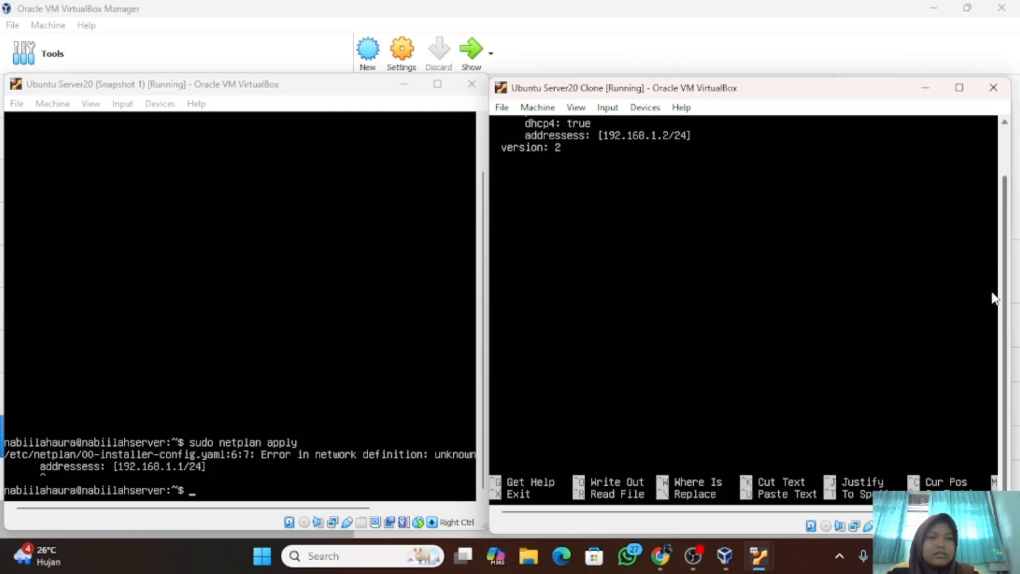
# Step: Save the Clone's netplan file and run sudo netplan apply, which rejects the addressess key
pyautogui.hotkey('ctrl', 'x')
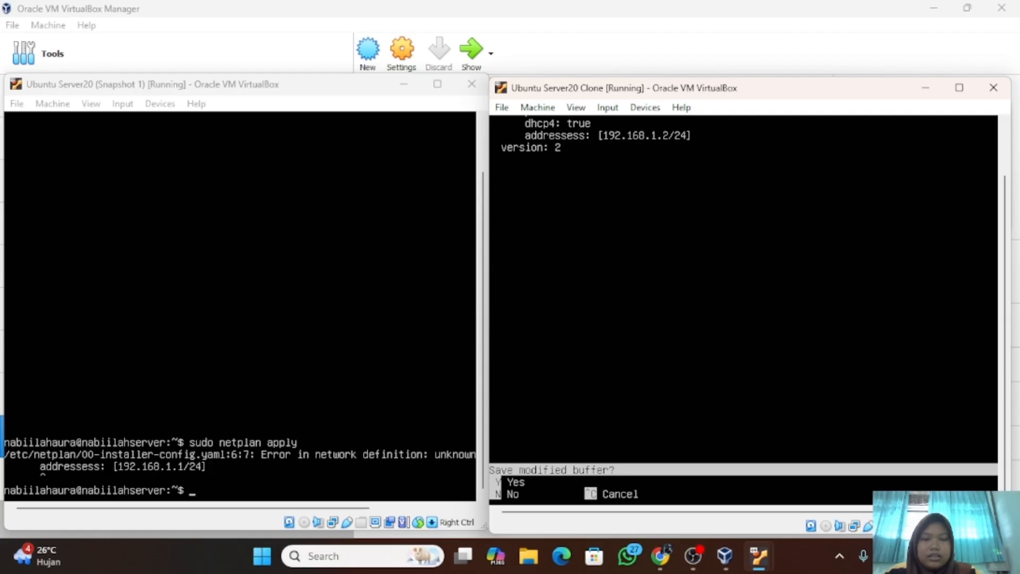
pyautogui.press('y')
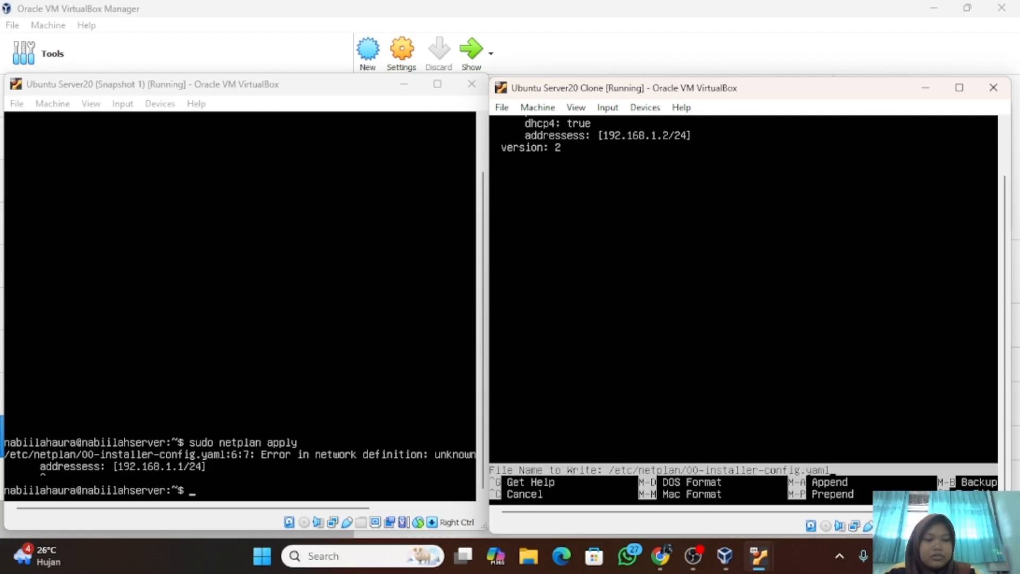
pyautogui.press('Return')
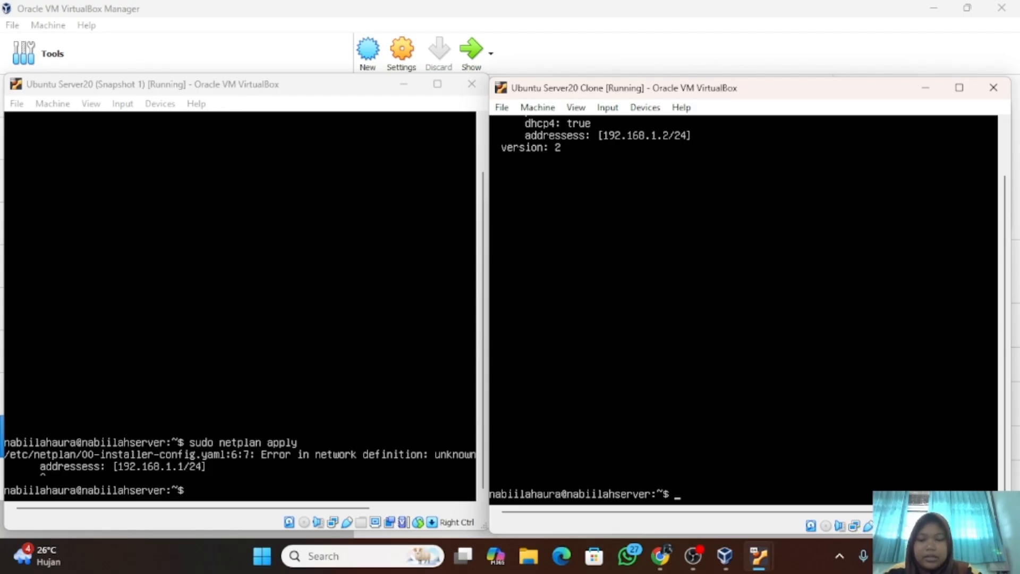
pyautogui.write('sudo')
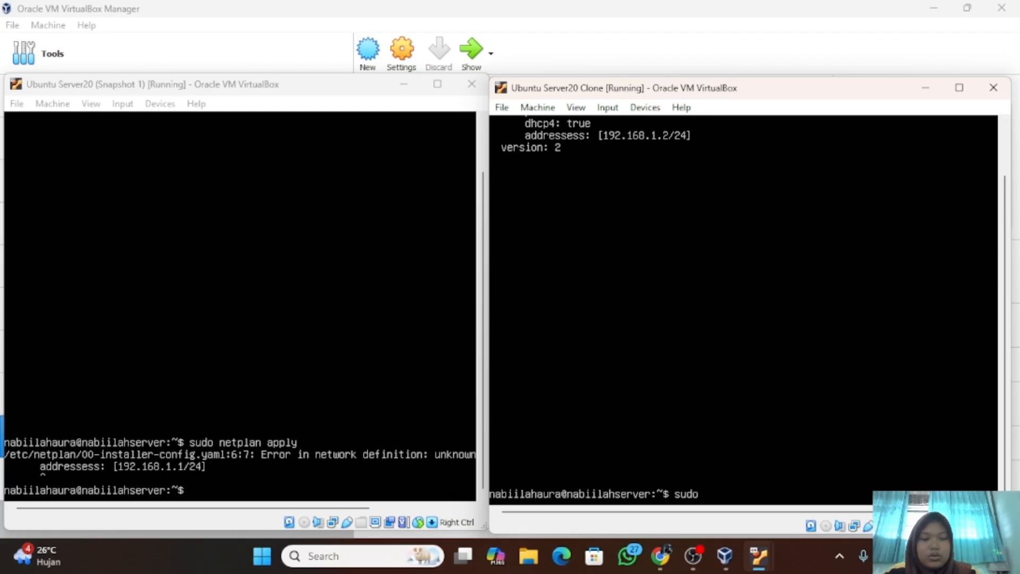
pyautogui.write(' net')
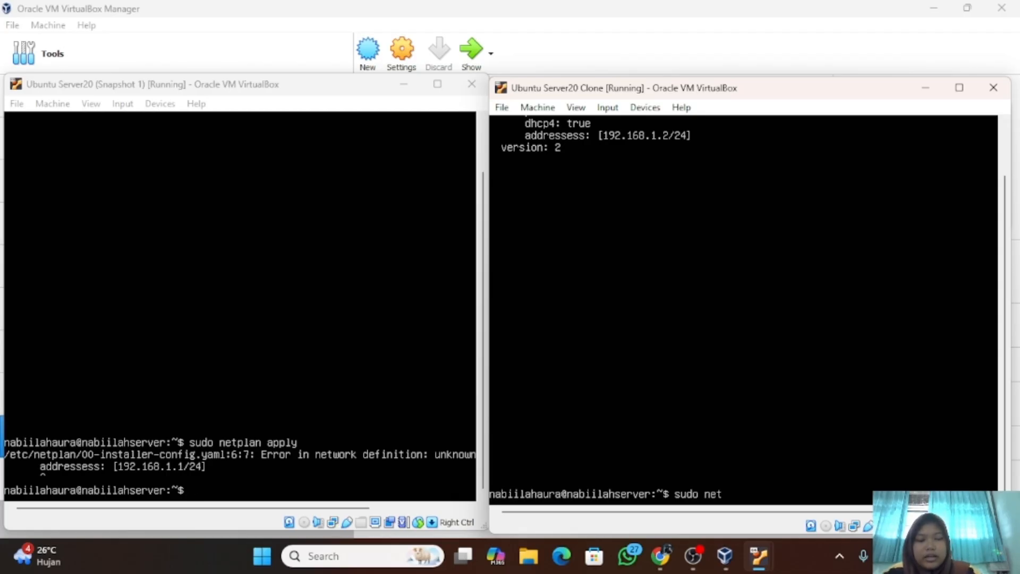
pyautogui.write('plan apply')
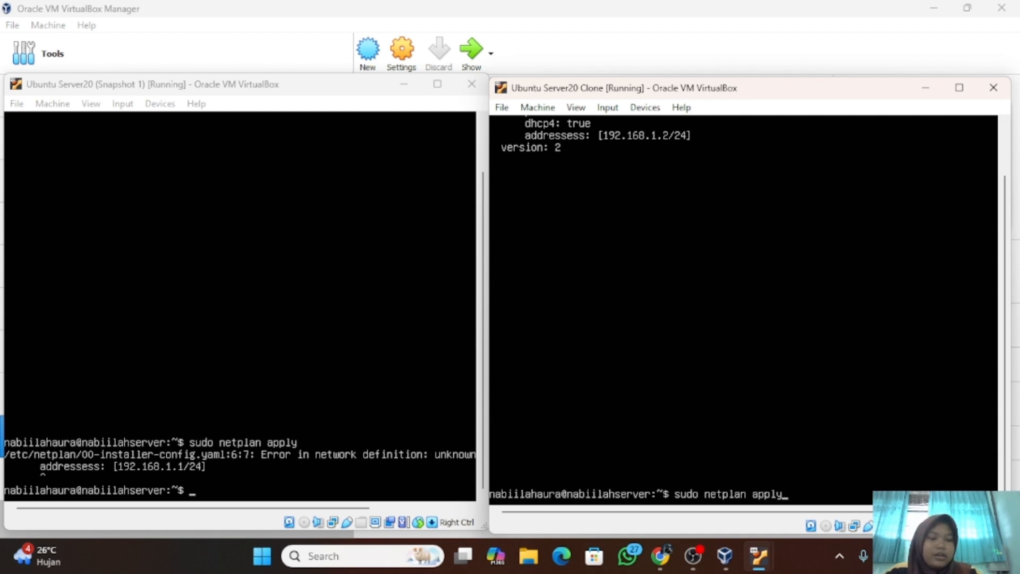
pyautogui.press('Return')
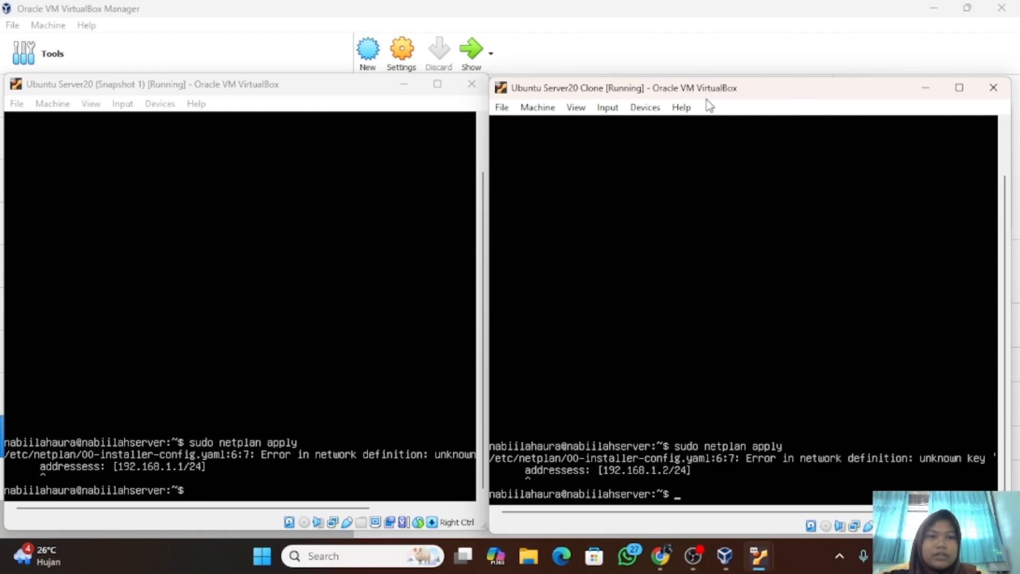
# Step: Close the Clone and Snapshot 1 VM windows, choosing 'Power off the machine' for each
pyautogui.click(542, 108)
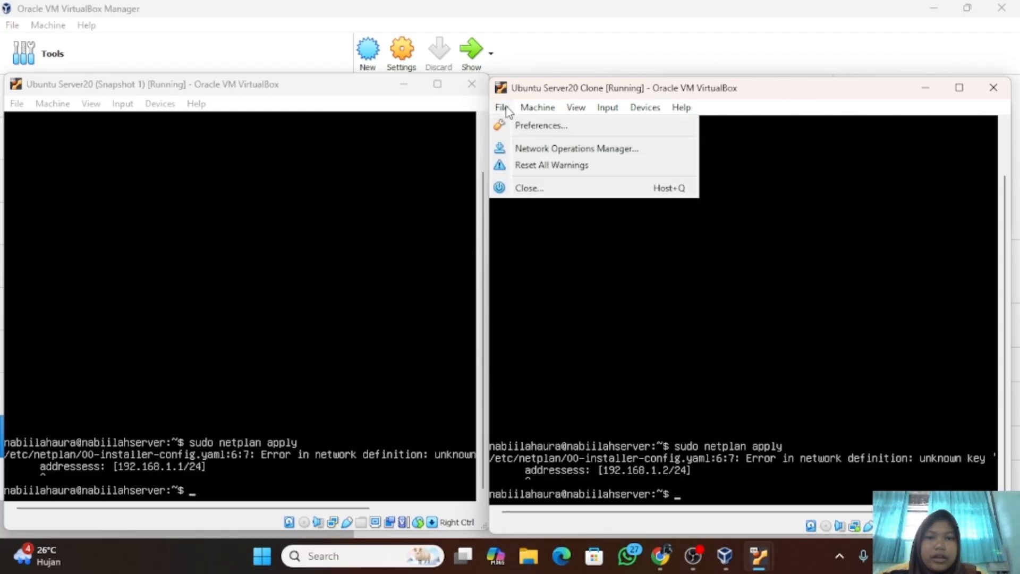
pyautogui.click(536, 192)
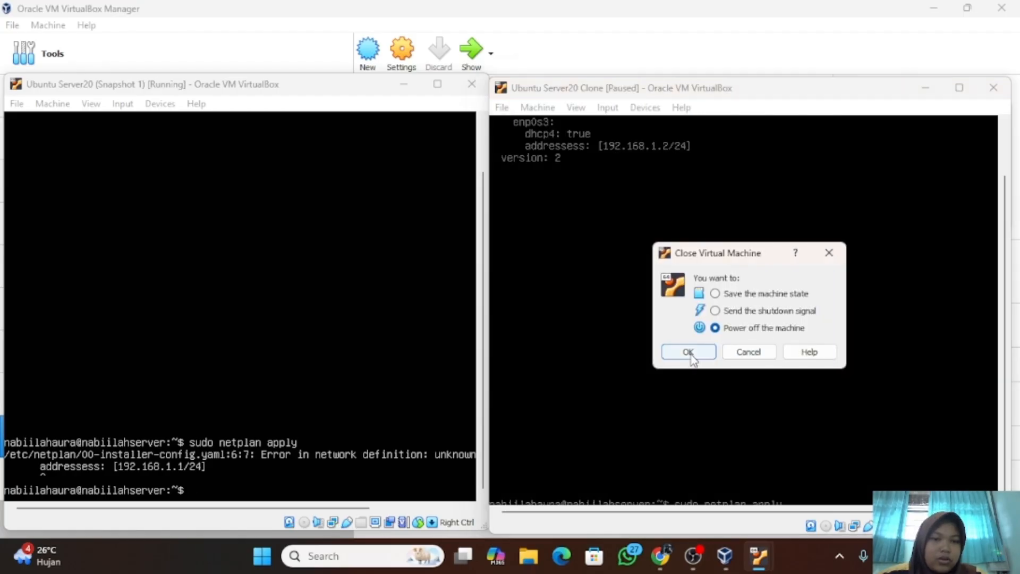
pyautogui.click(688, 352)
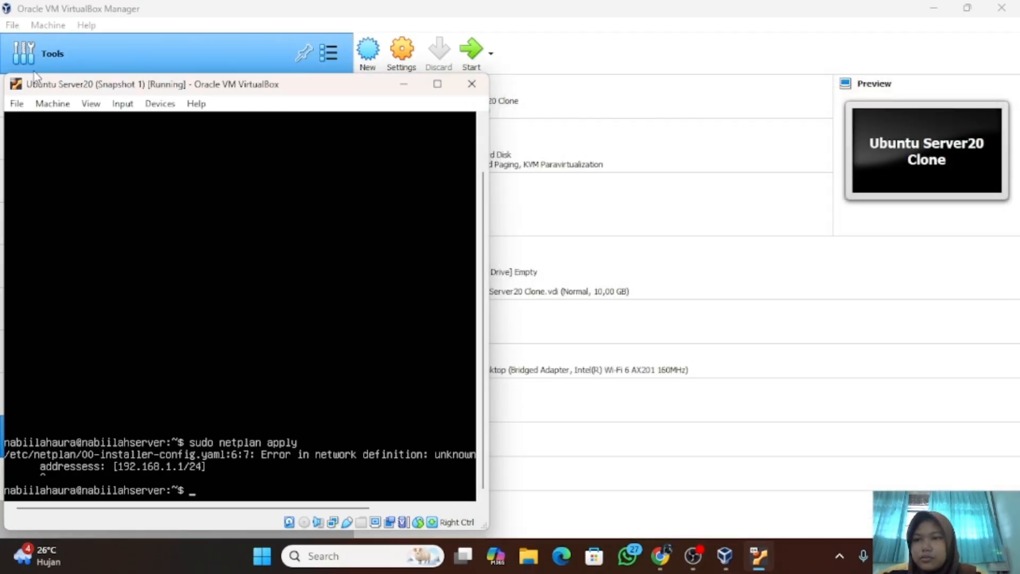
pyautogui.click(21, 103)
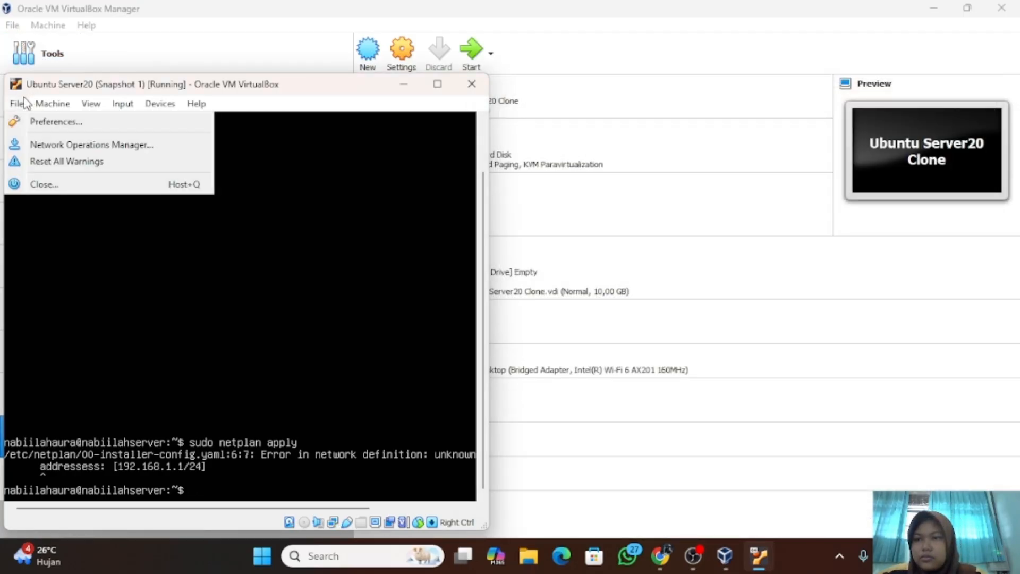
pyautogui.click(47, 184)
pyautogui.click(199, 355)
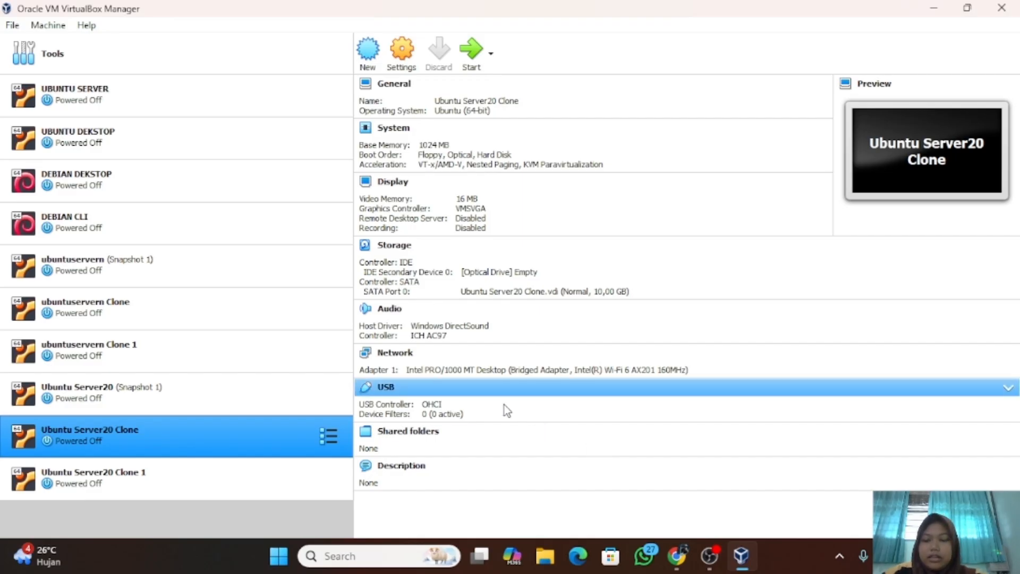
# Step: Switch Ubuntu Server20 (Snapshot 1)'s Adapter 1 to Internal Network 'internal 1' and save
pyautogui.click(277, 405)
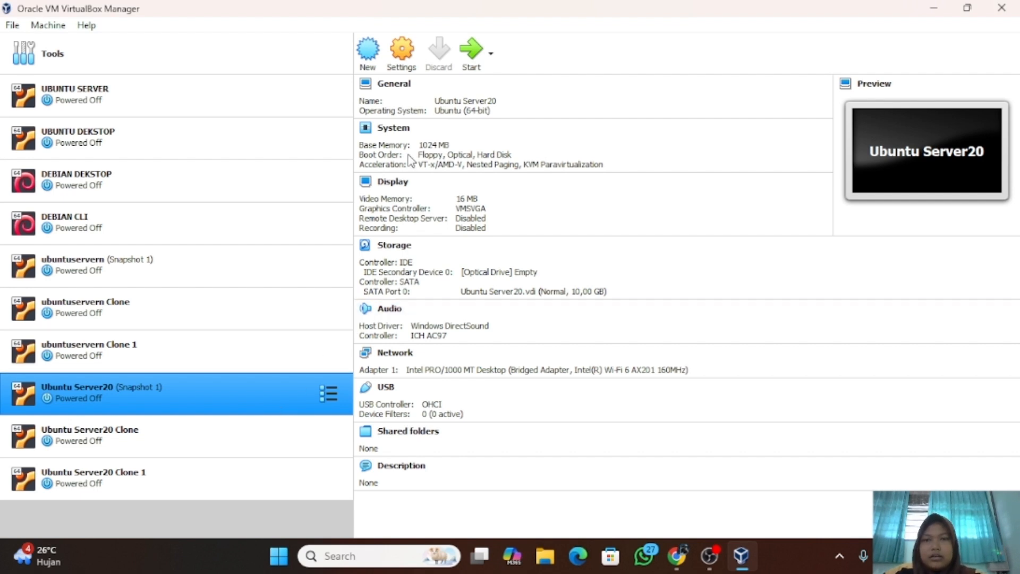
pyautogui.click(407, 62)
pyautogui.click(333, 235)
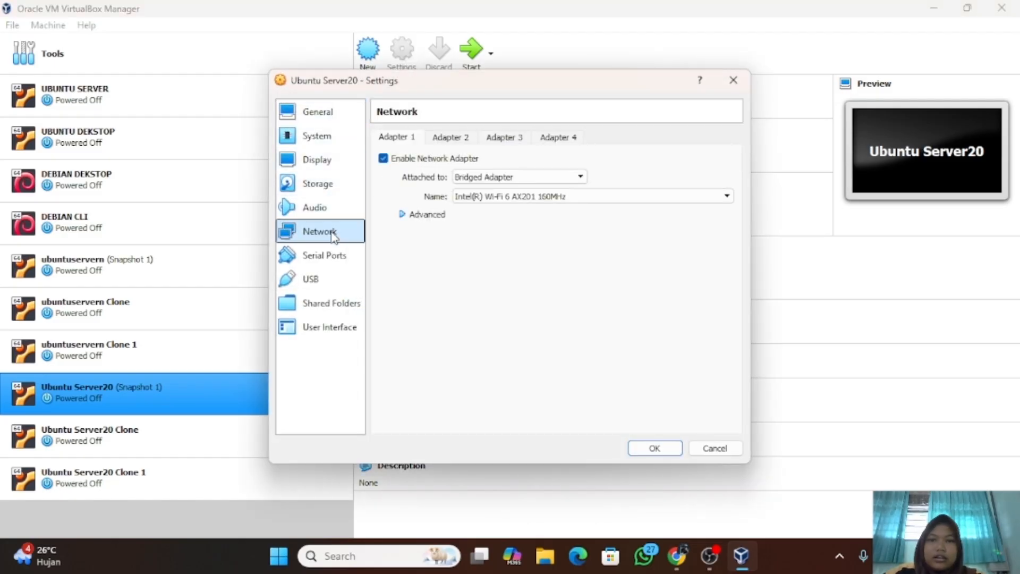
pyautogui.click(582, 177)
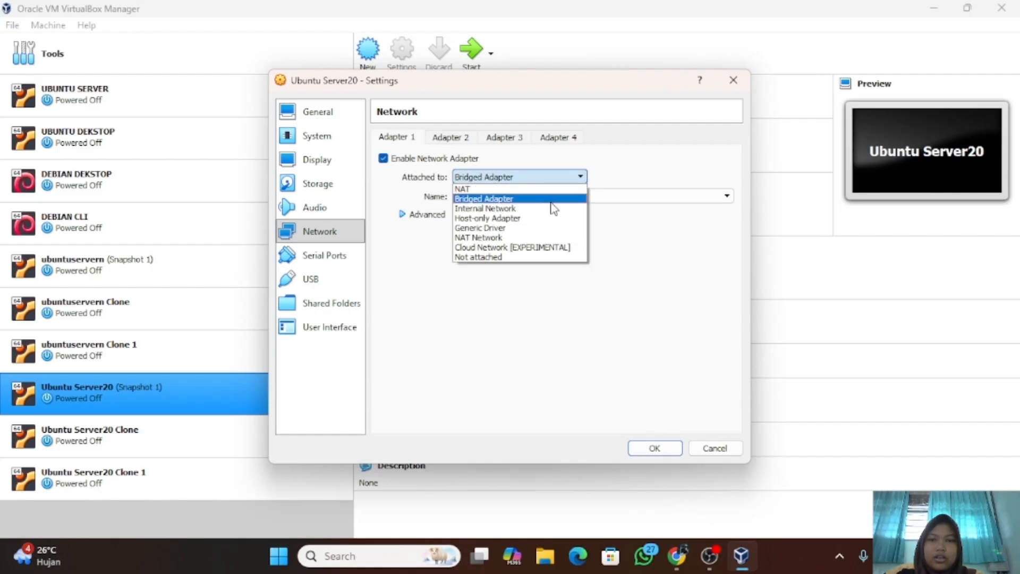
pyautogui.click(555, 210)
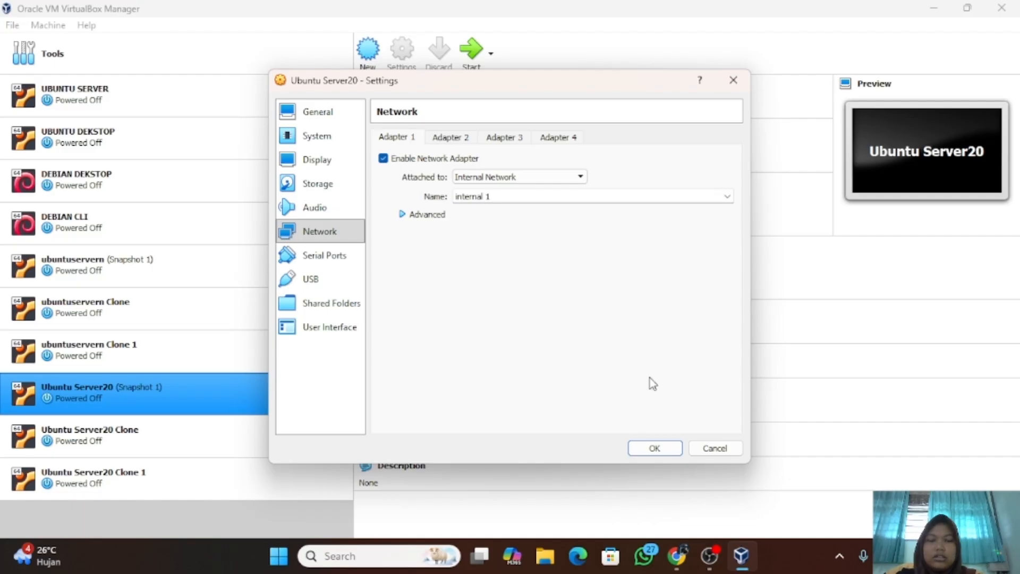
pyautogui.click(663, 449)
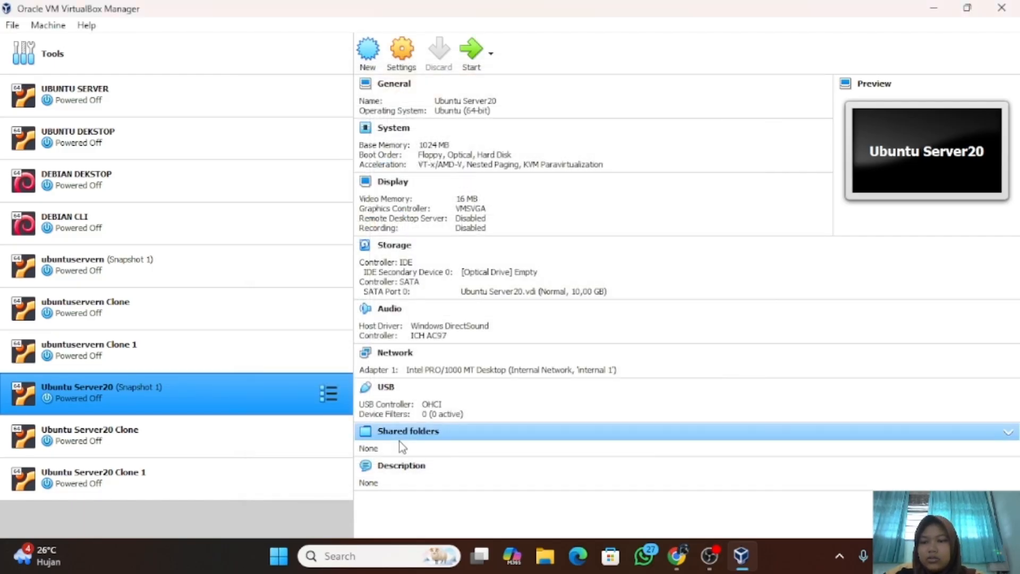
pyautogui.click(278, 443)
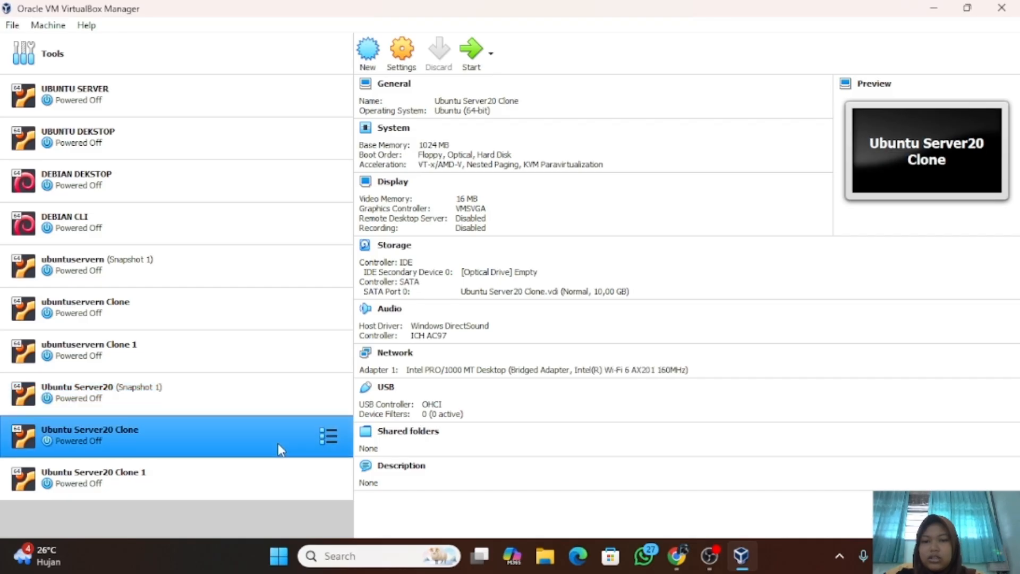
# Step: Switch the Ubuntu Server20 Clone's Adapter 1 from bridged Wi-Fi to Internal Network 'internal 1'
pyautogui.click(398, 57)
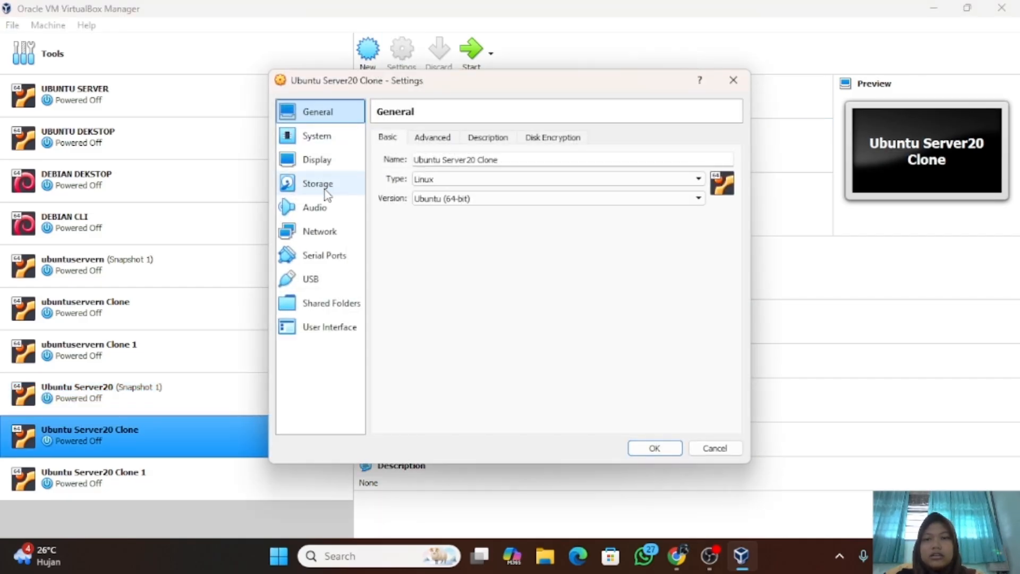
pyautogui.click(320, 232)
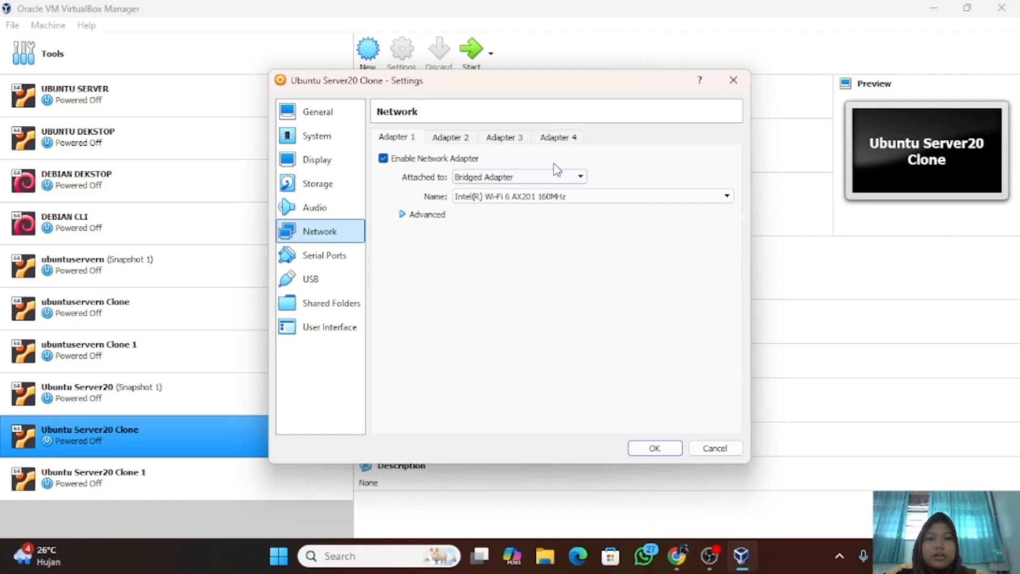
pyautogui.click(586, 175)
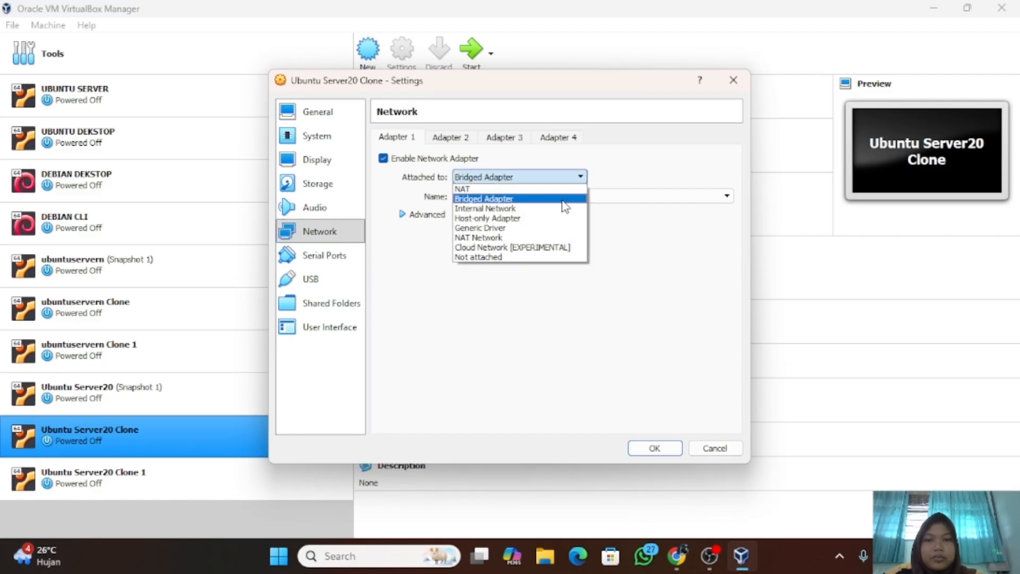
pyautogui.click(559, 209)
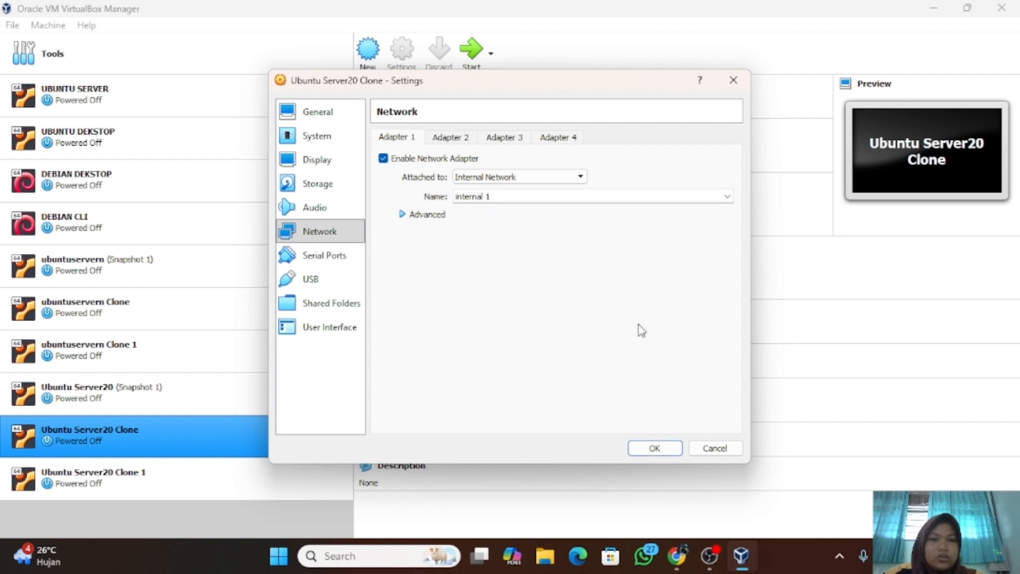
pyautogui.click(654, 448)
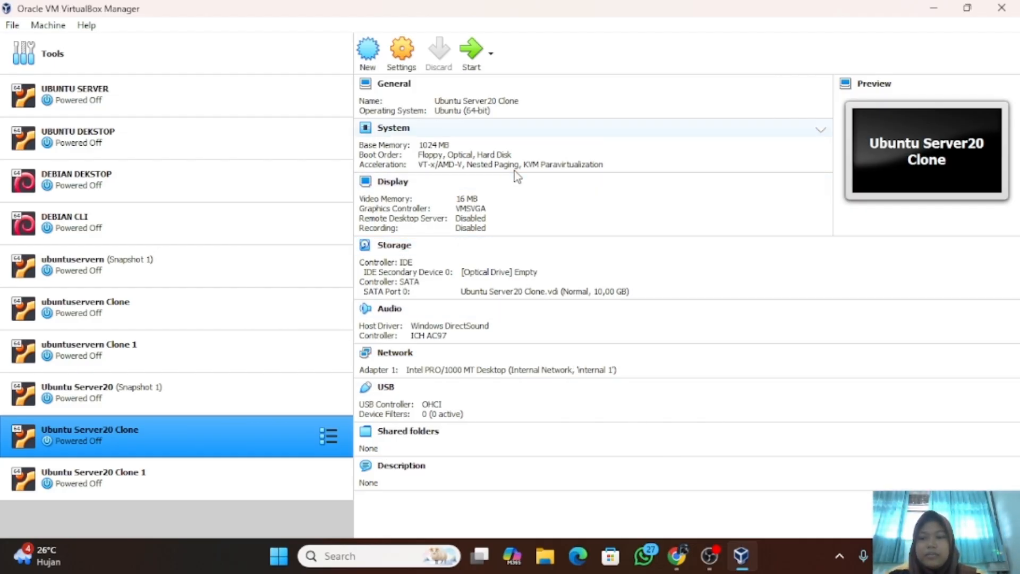
pyautogui.click(261, 394)
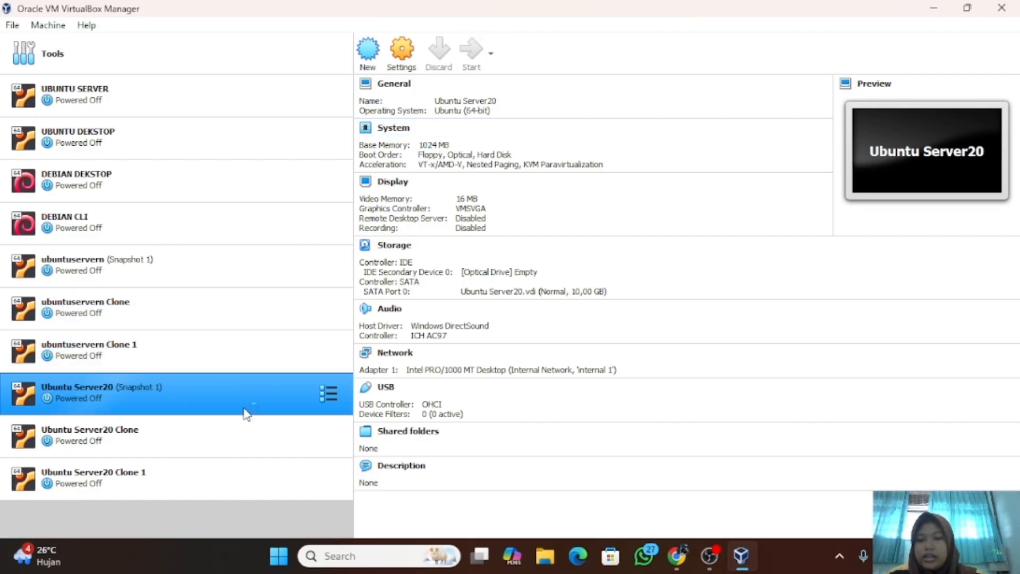
# Step: Start both Ubuntu Server20 VMs, dismiss the Clone's mouse and keyboard notices, and narrow its window
pyautogui.click(237, 448)
pyautogui.click(471, 53)
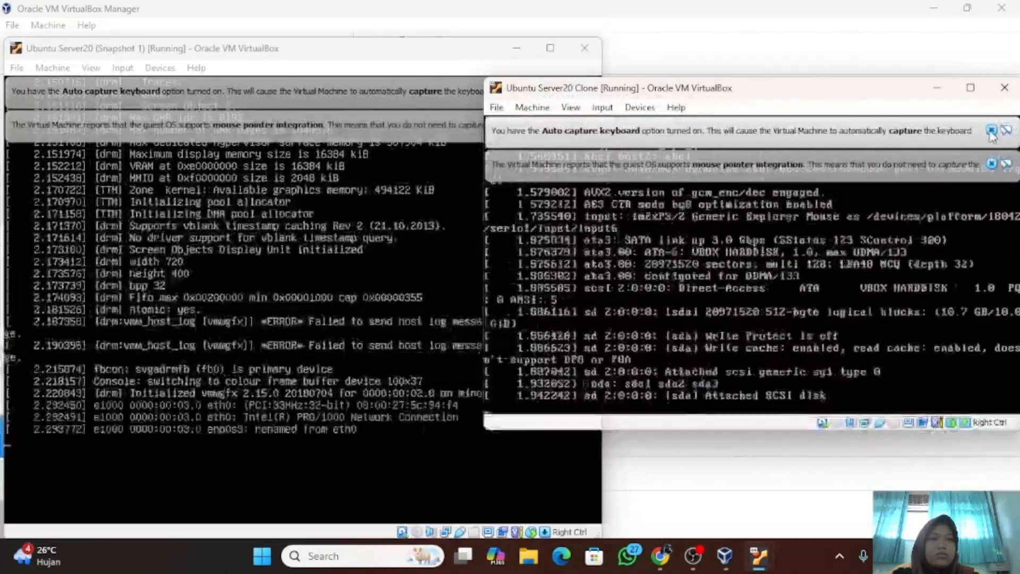
pyautogui.click(991, 128)
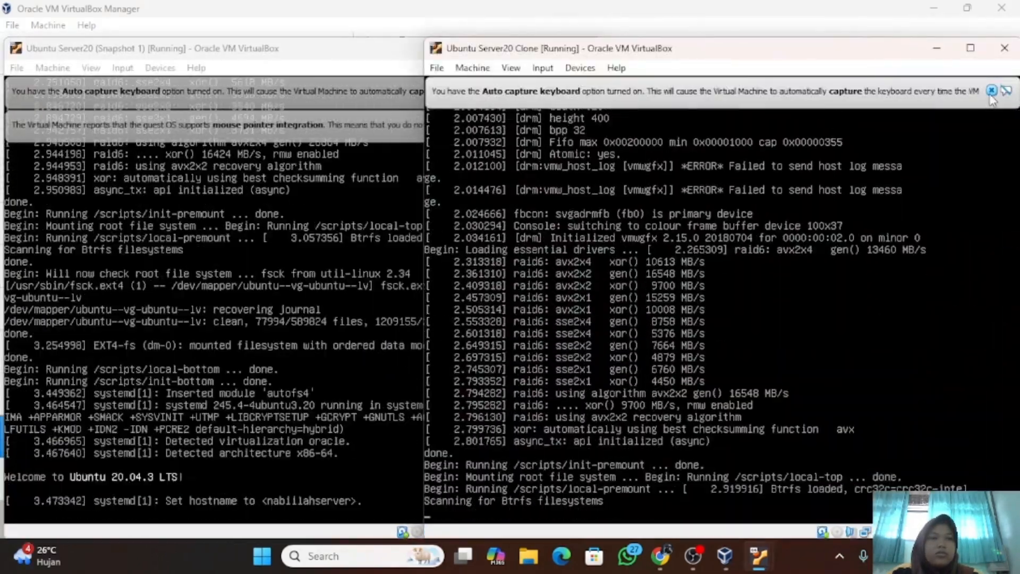
pyautogui.click(992, 92)
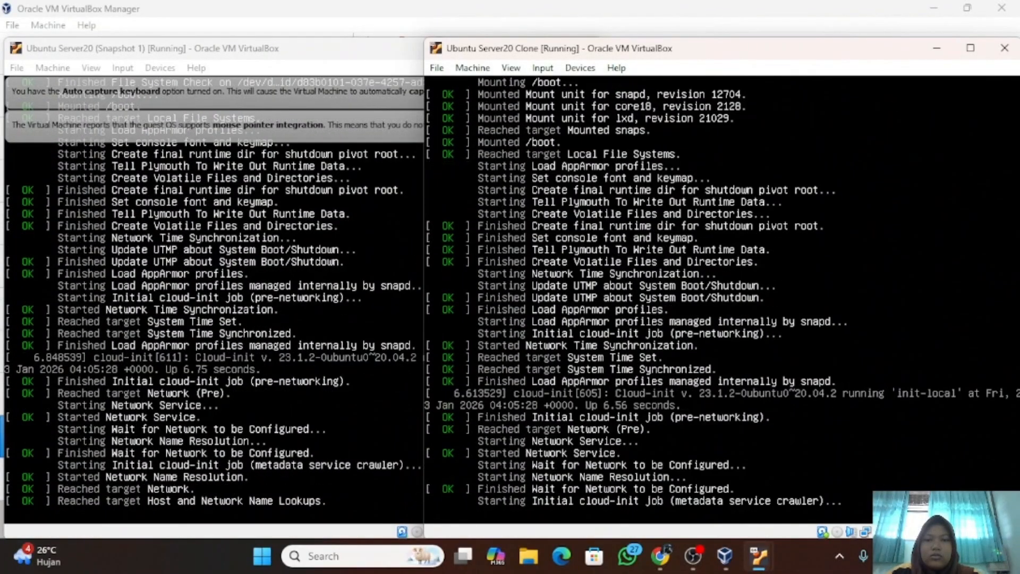
pyautogui.moveTo(421, 258)
pyautogui.mouseDown()
pyautogui.moveTo(457, 262)
pyautogui.moveTo(515, 291)
pyautogui.moveTo(580, 299)
pyautogui.moveTo(565, 300)
pyautogui.mouseUp()
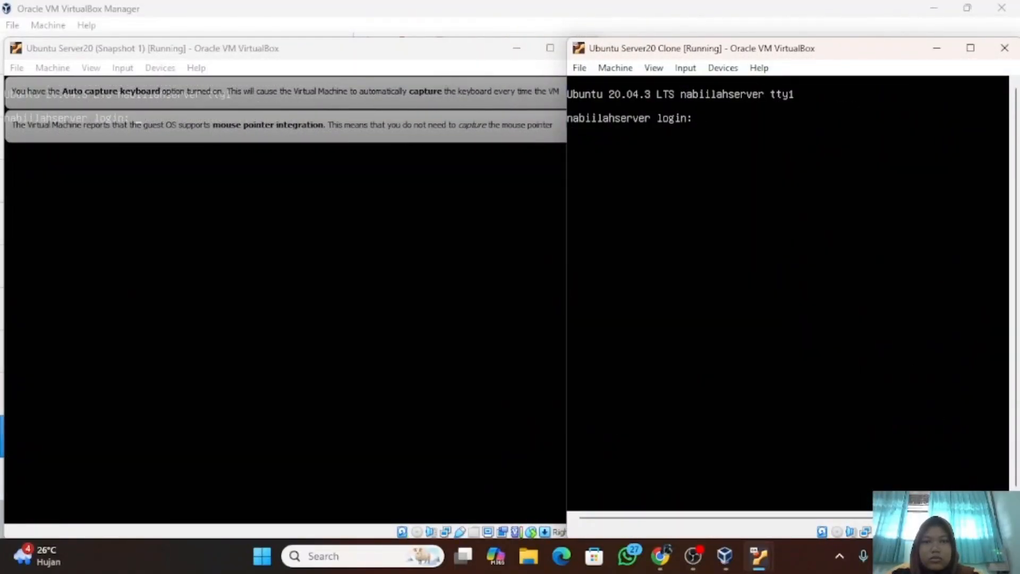
# Step: Resize and position the Snapshot 1 and Clone consoles side by side, clearing the Snapshot's first notice
pyautogui.moveTo(337, 53); pyautogui.dragTo(209, 37)
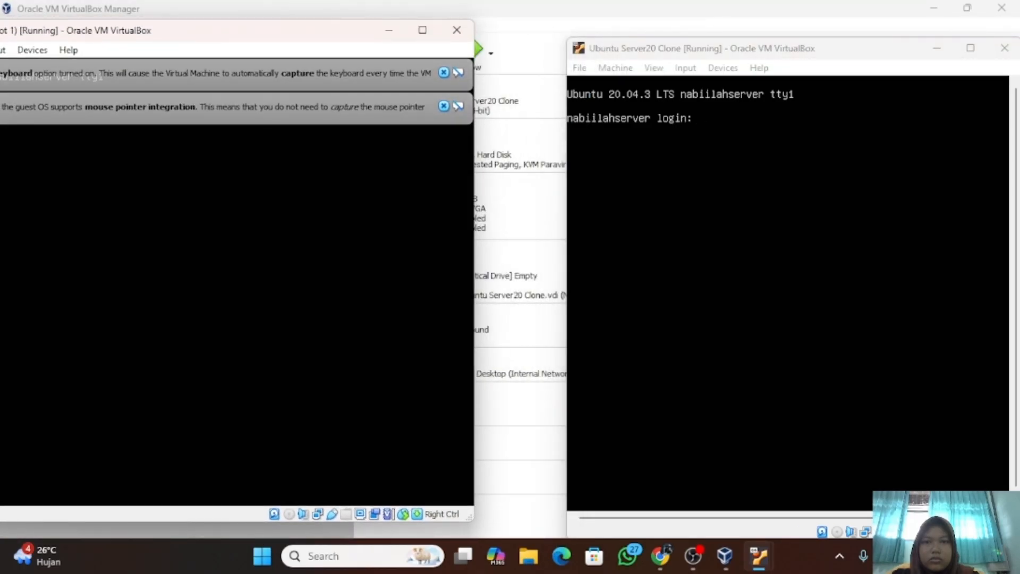
pyautogui.moveTo(474, 236); pyautogui.dragTo(245, 244)
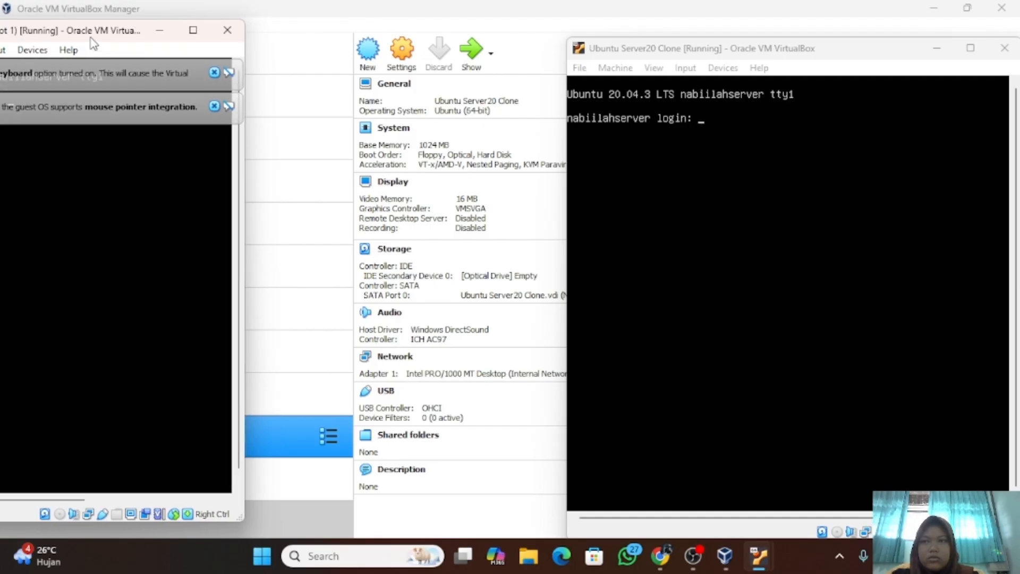
pyautogui.moveTo(91, 39); pyautogui.dragTo(239, 63)
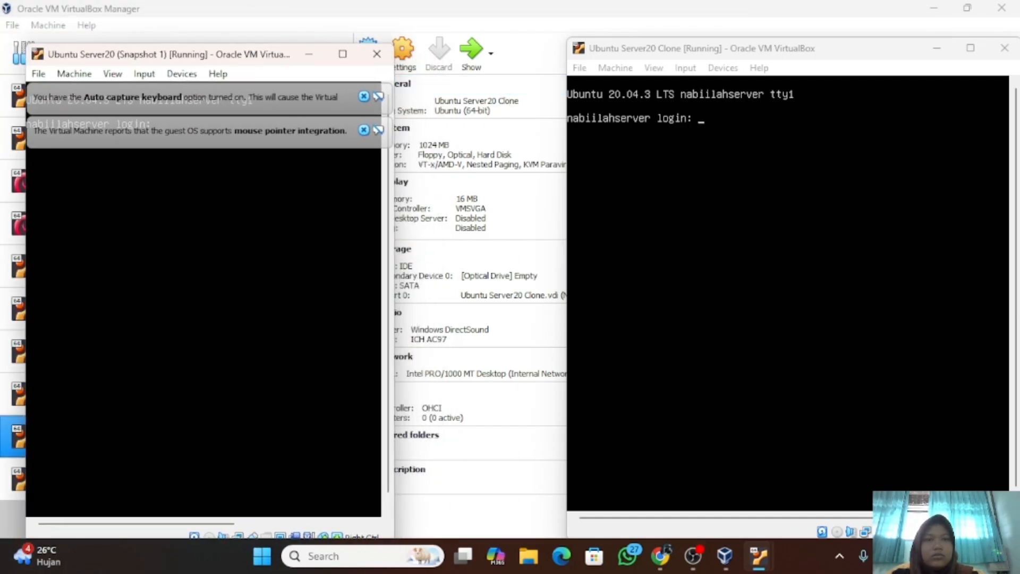
pyautogui.moveTo(844, 50); pyautogui.dragTo(783, 77)
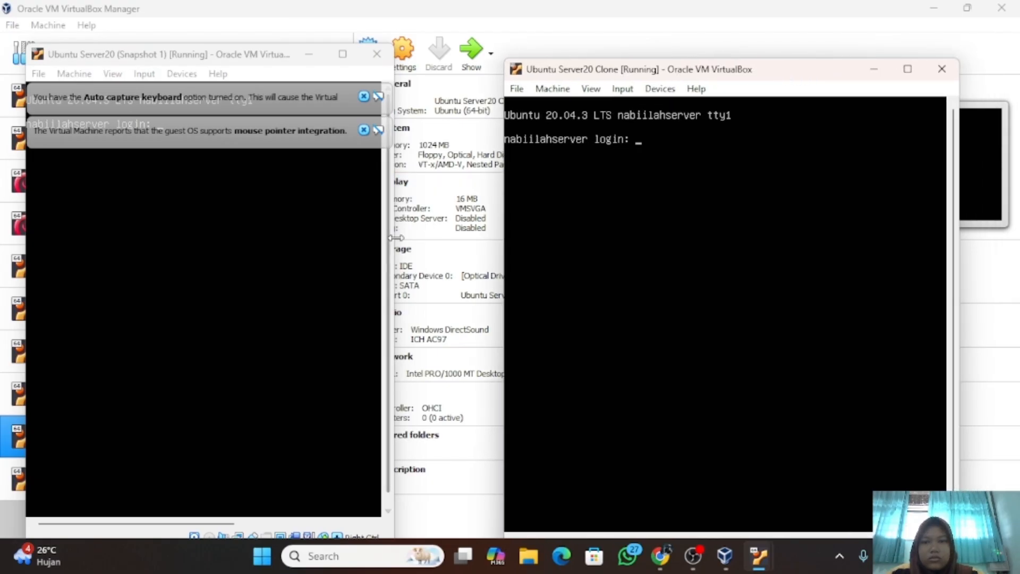
pyautogui.moveTo(396, 237); pyautogui.dragTo(453, 237)
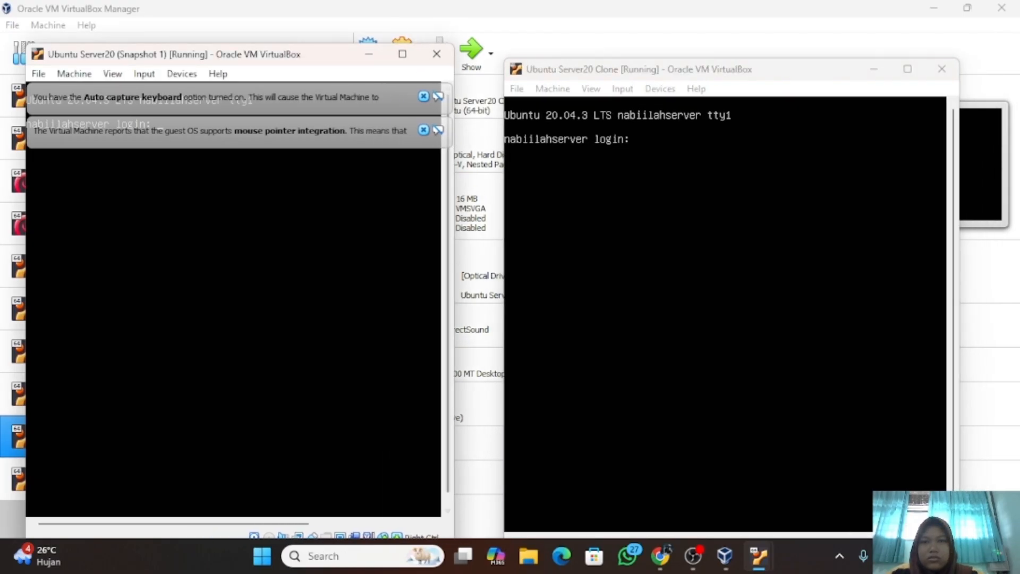
pyautogui.click(424, 130)
# Step: Clear the last notice and log in to the Snapshot 1 VM, re-entering the username after one failed attempt
pyautogui.click(424, 96)
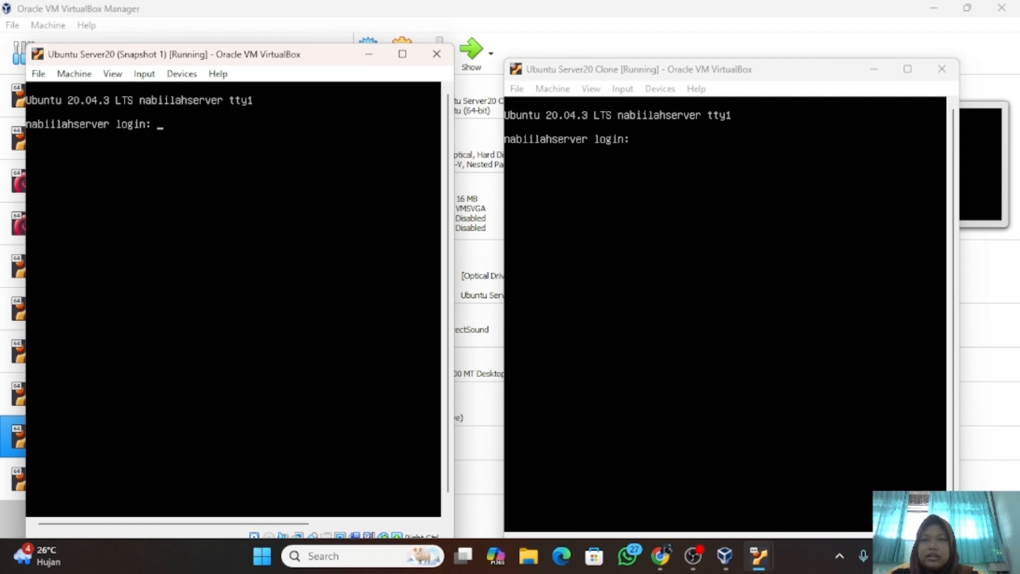
pyautogui.write('nabii')
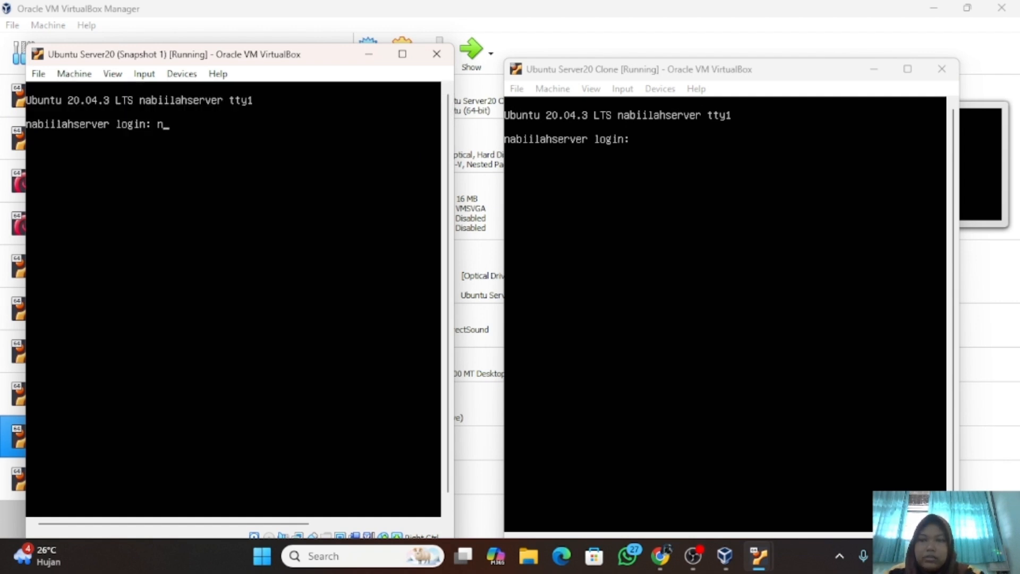
pyautogui.write('l')
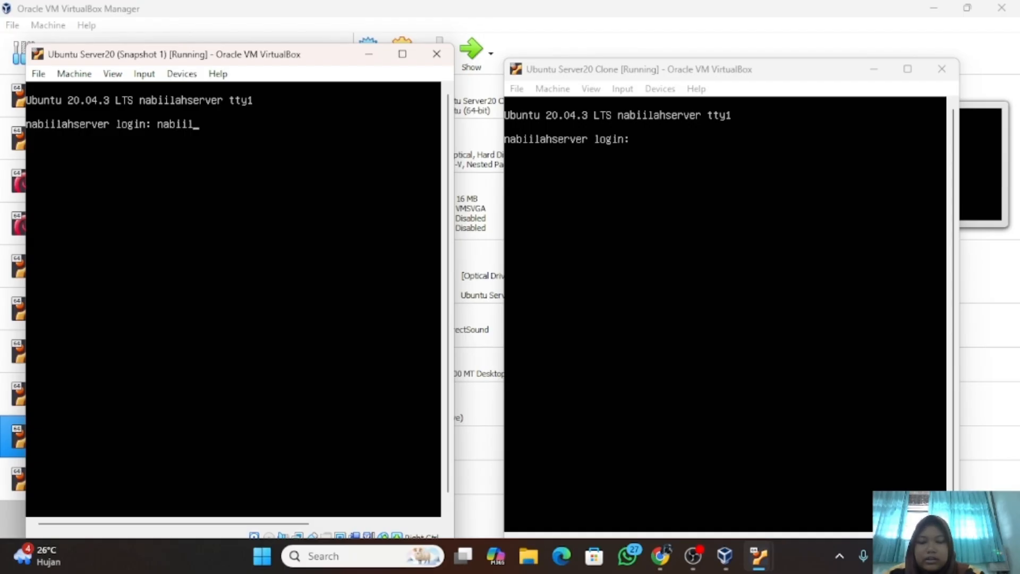
pyautogui.write('ahaura')
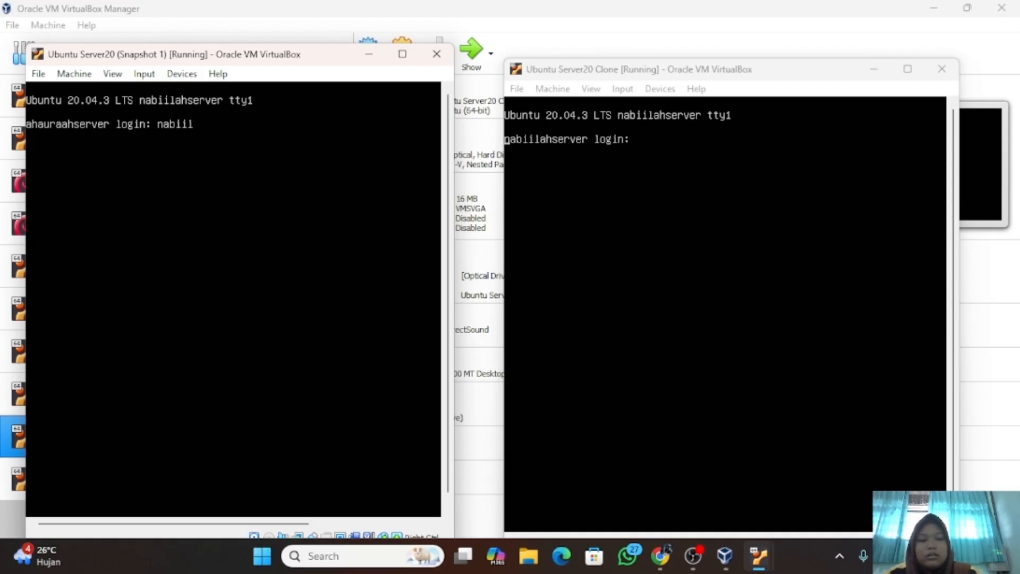
pyautogui.press('Return')
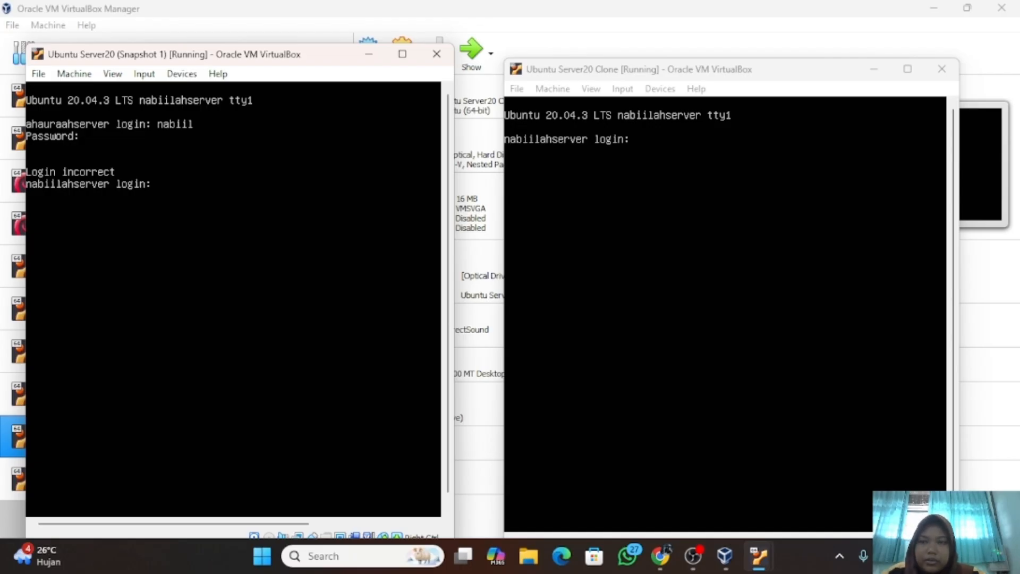
pyautogui.write('nabiil')
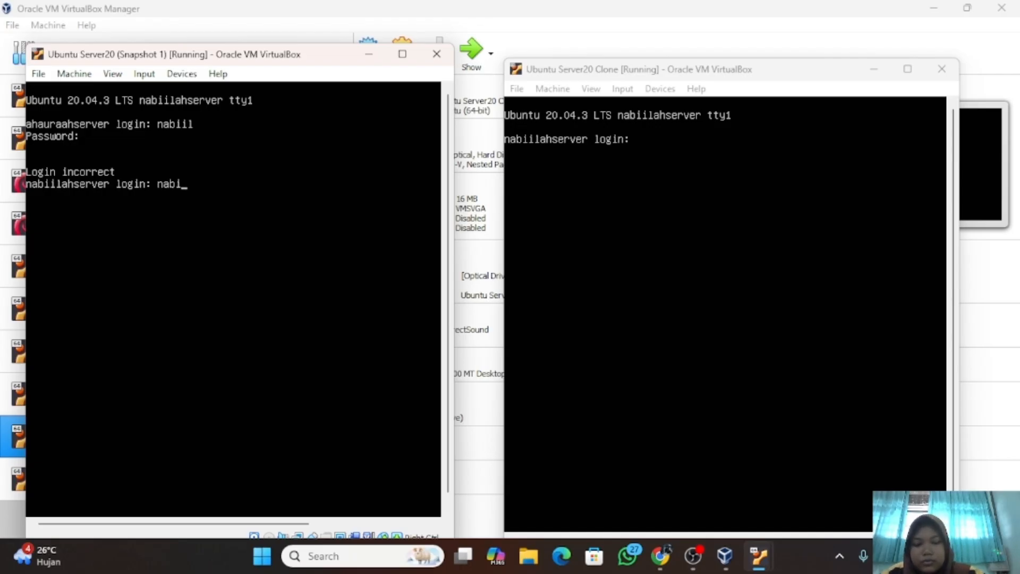
pyautogui.write('a')
pyautogui.write('haura')
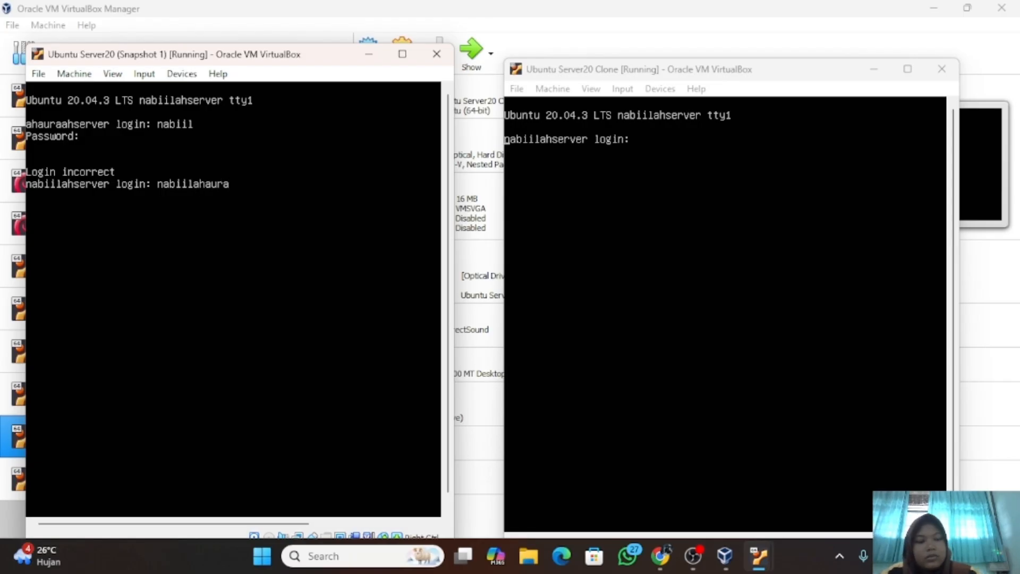
pyautogui.press('Return')
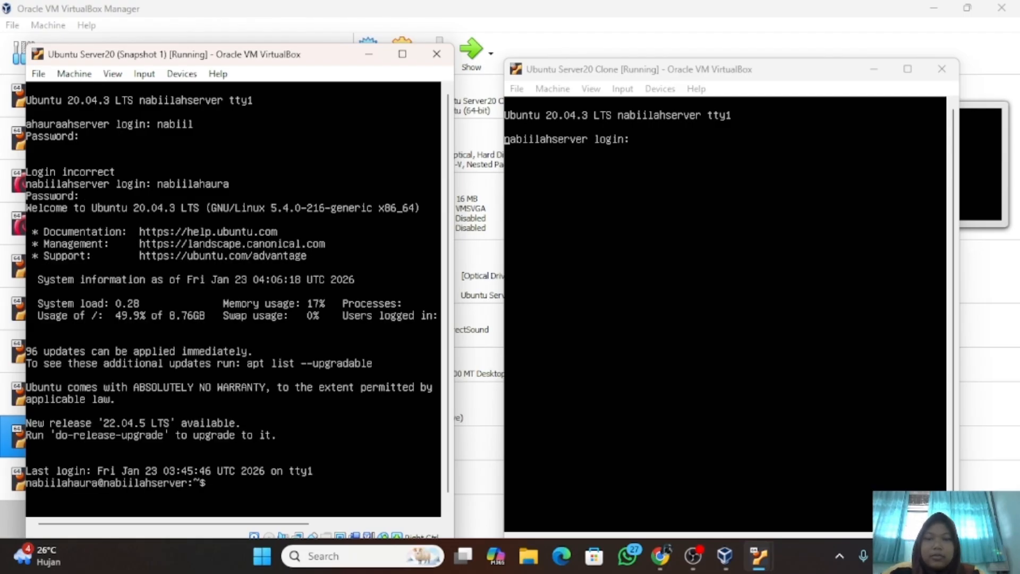
# Step: Run 'ip address' and 'ping 192.168.1.2' on the Snapshot 1 VM, which reports Network is unreachable
pyautogui.write('ip a')
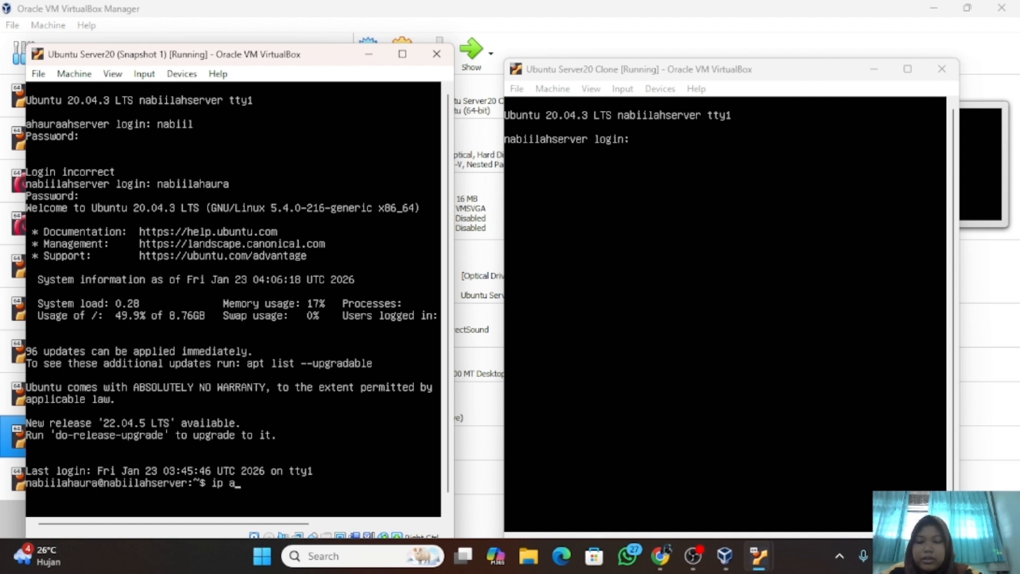
pyautogui.write('ddre')
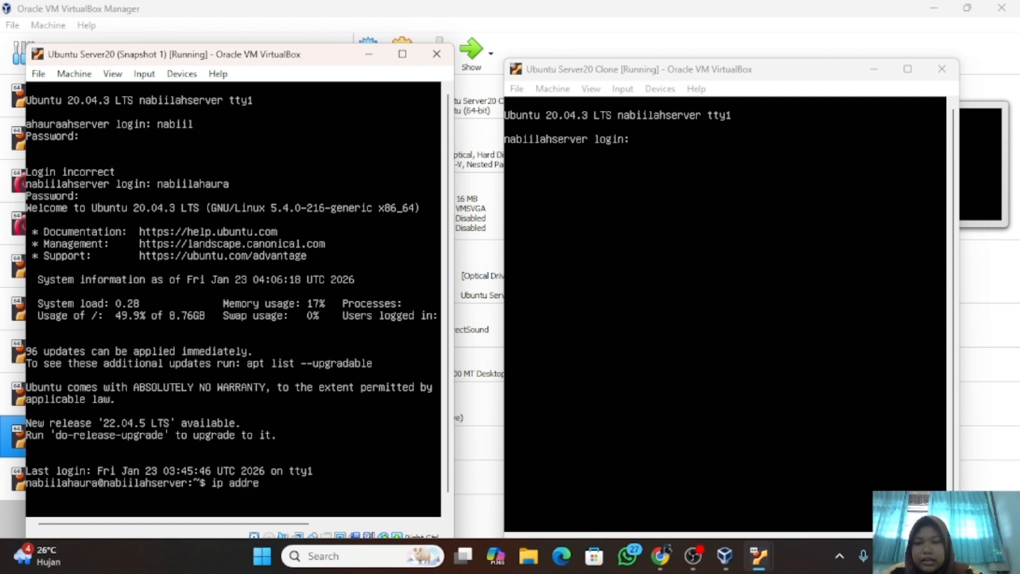
pyautogui.write('ss')
pyautogui.press('Return')
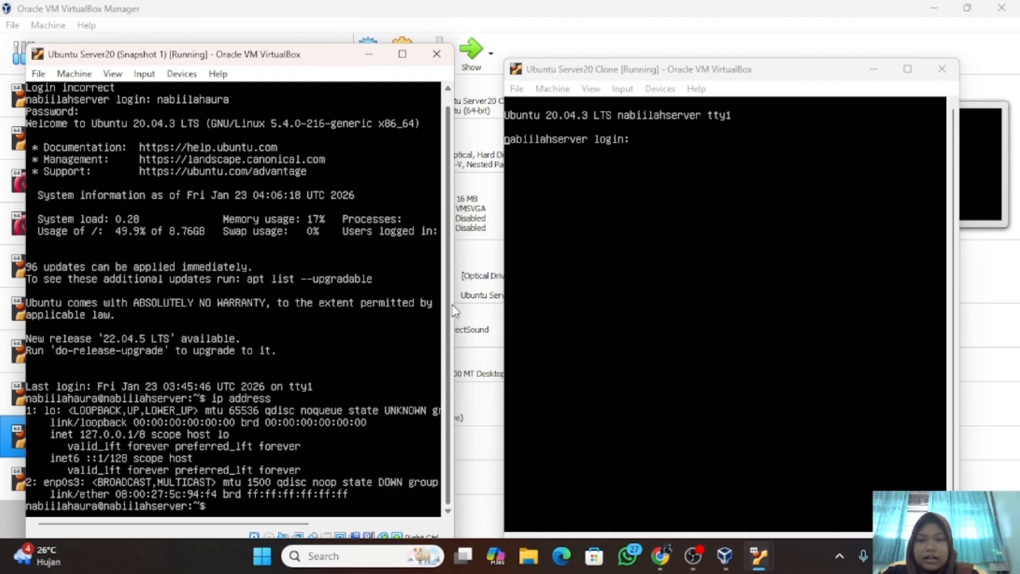
pyautogui.write('pin')
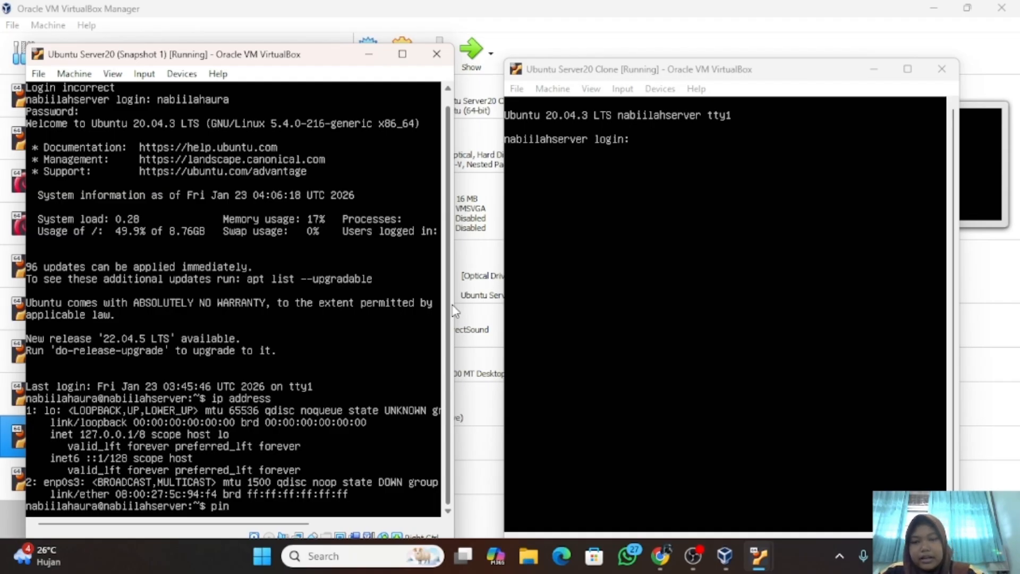
pyautogui.write('g 19')
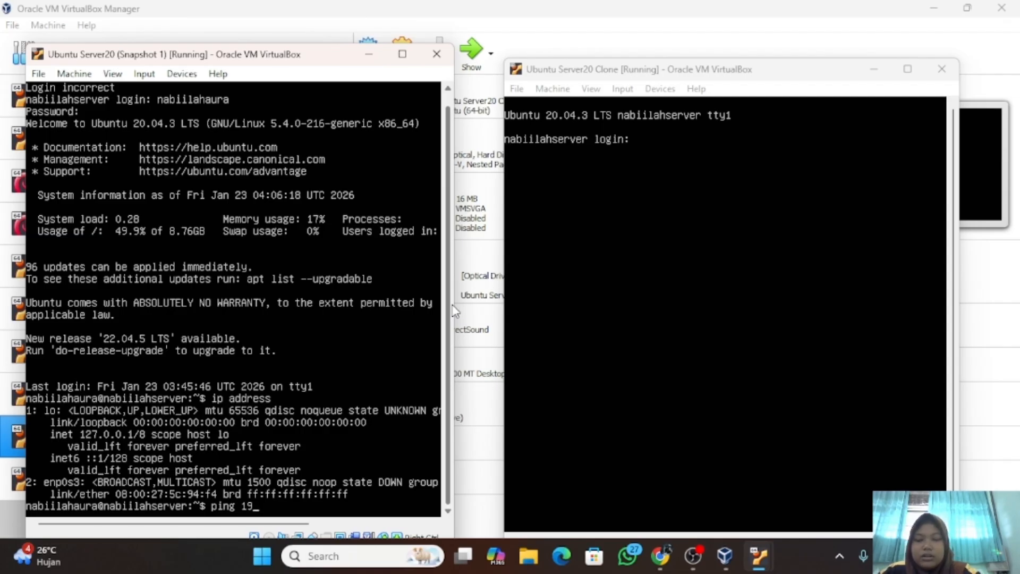
pyautogui.write('2.1')
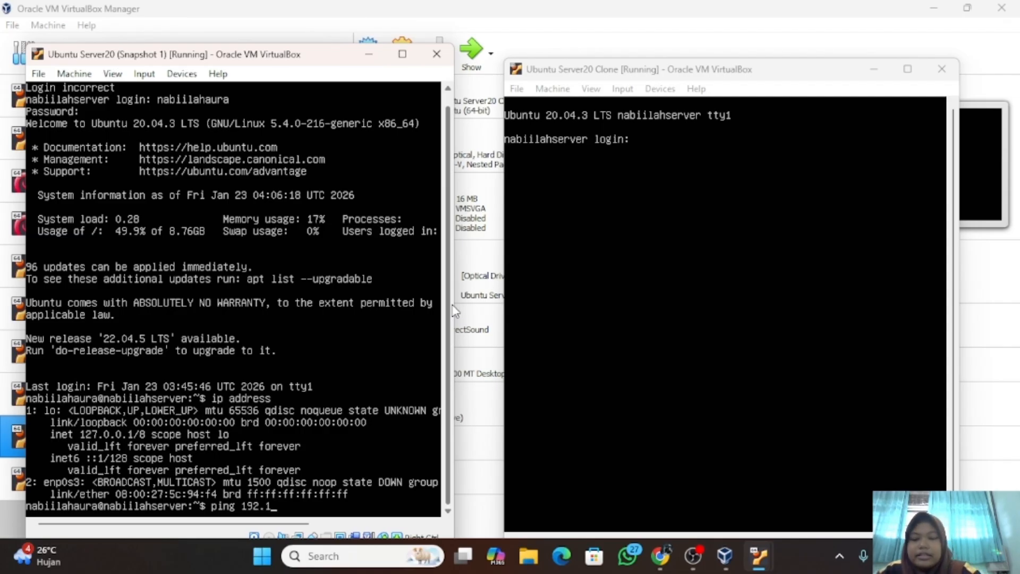
pyautogui.write('68.')
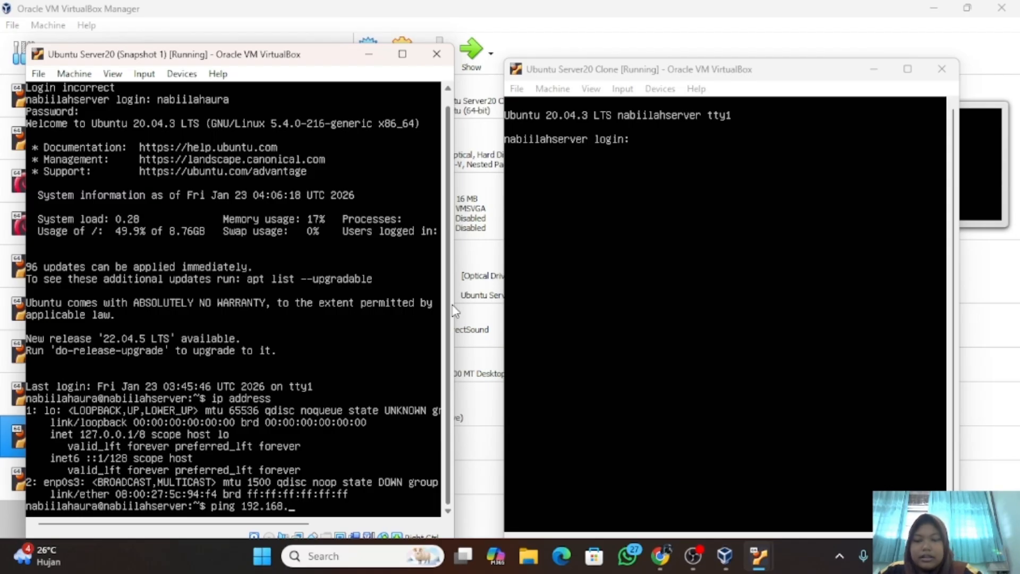
pyautogui.write('1.2')
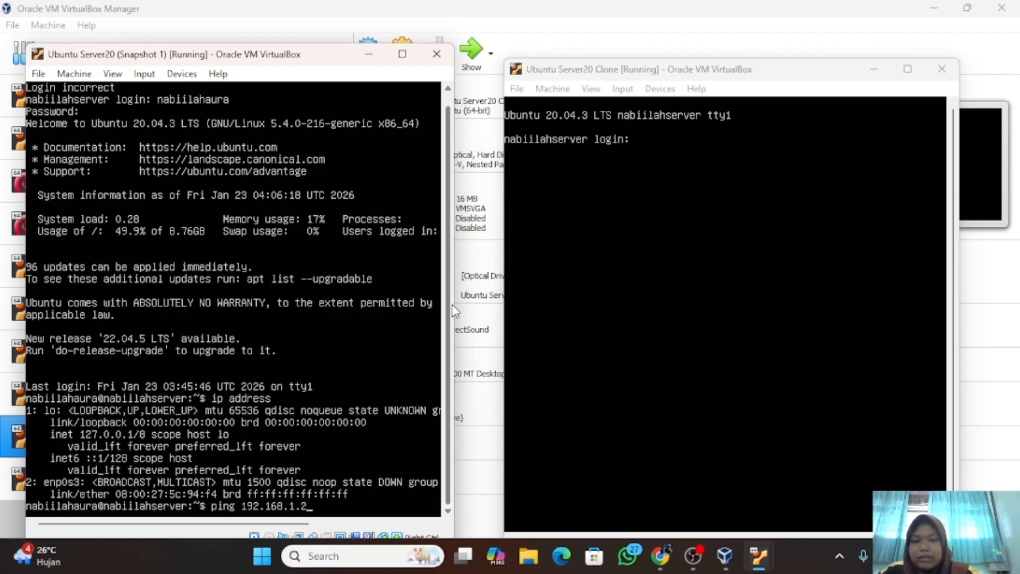
pyautogui.press('Return')
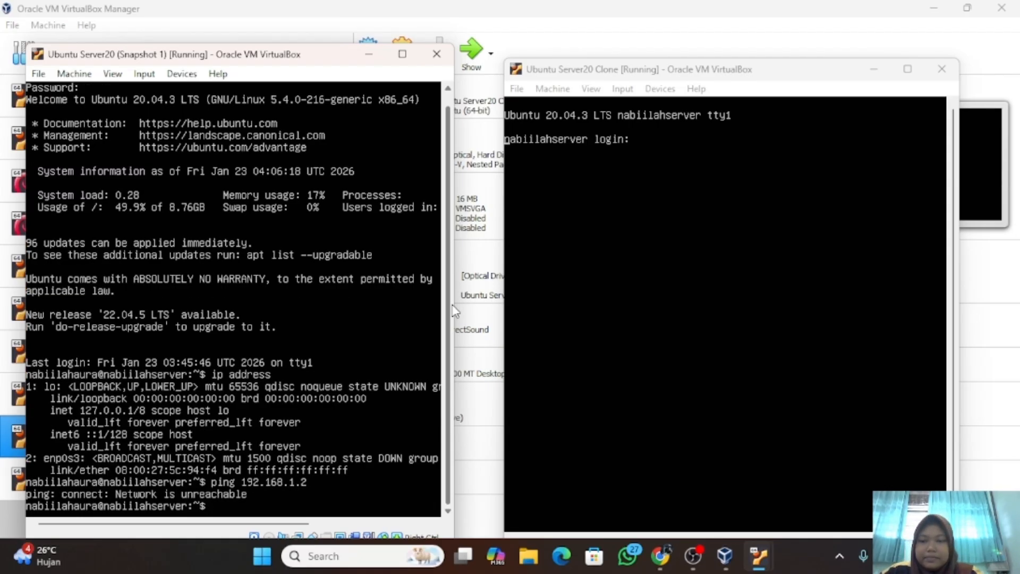
pyautogui.click(792, 84)
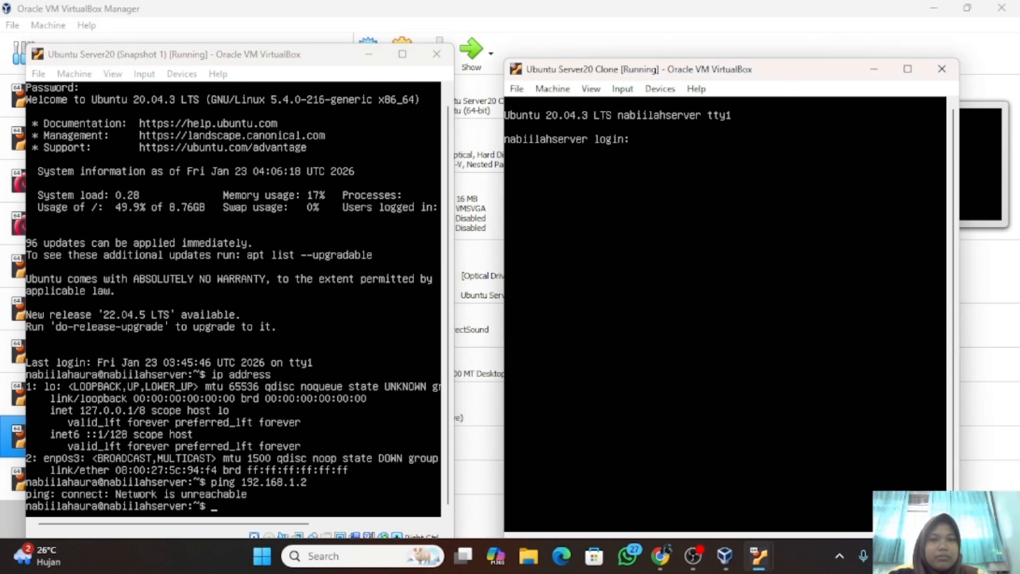
# Step: Enter the username and password at the Clone VM's login prompt to reach the Ubuntu 20.04.3 welcome screen
pyautogui.press('Return')
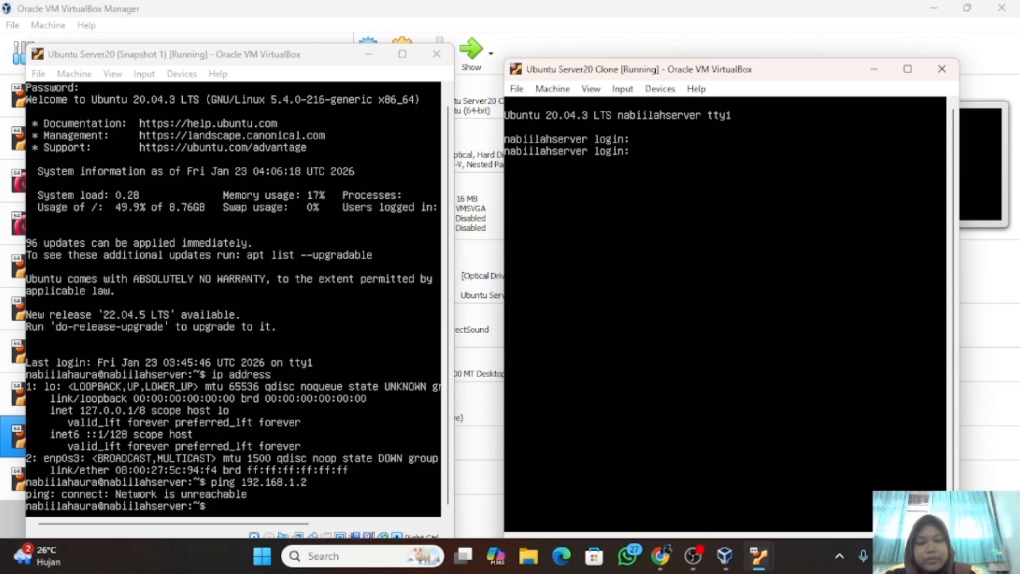
pyautogui.write('nabiil')
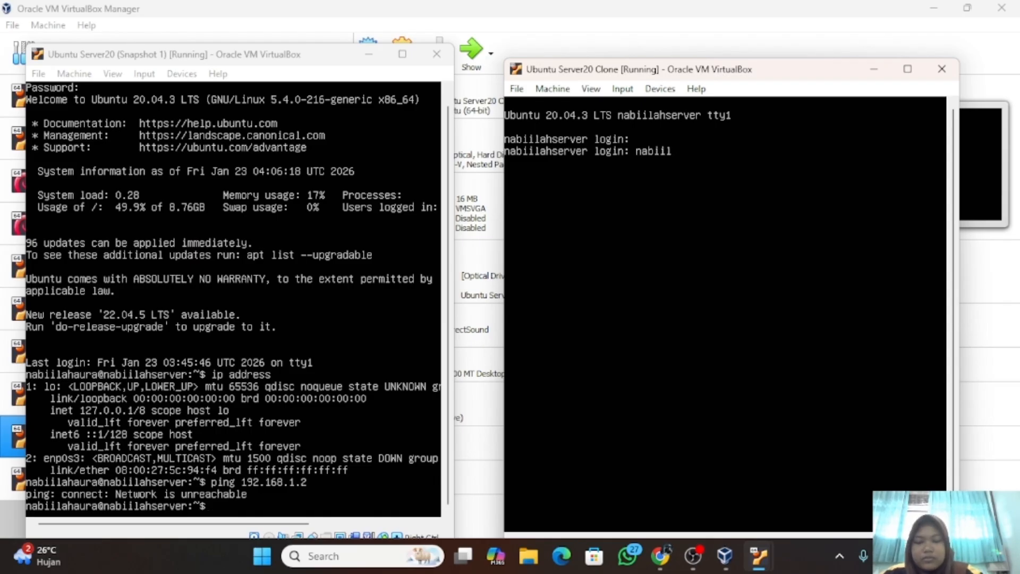
pyautogui.write('ahaur')
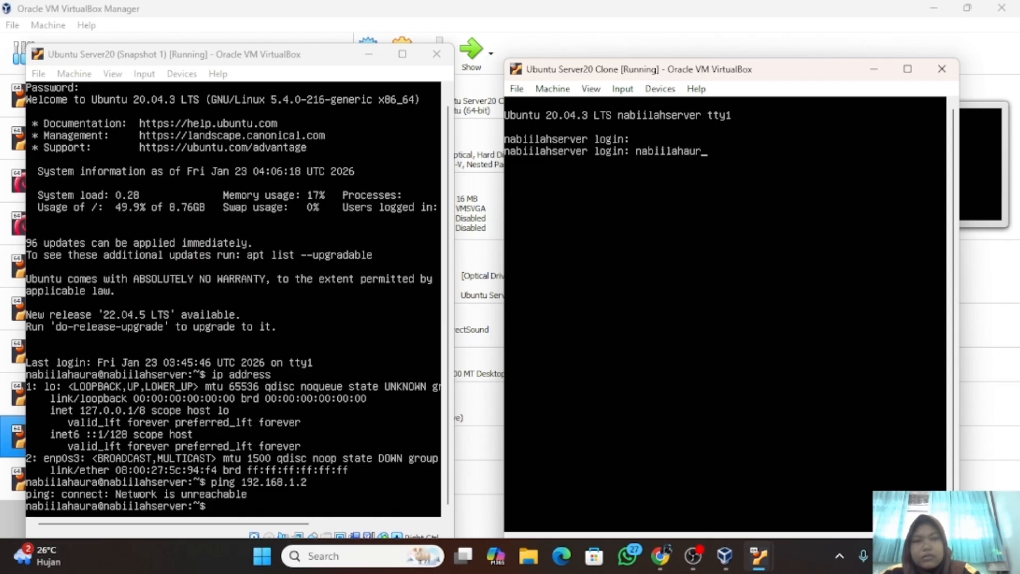
pyautogui.write('a')
pyautogui.press('Return')
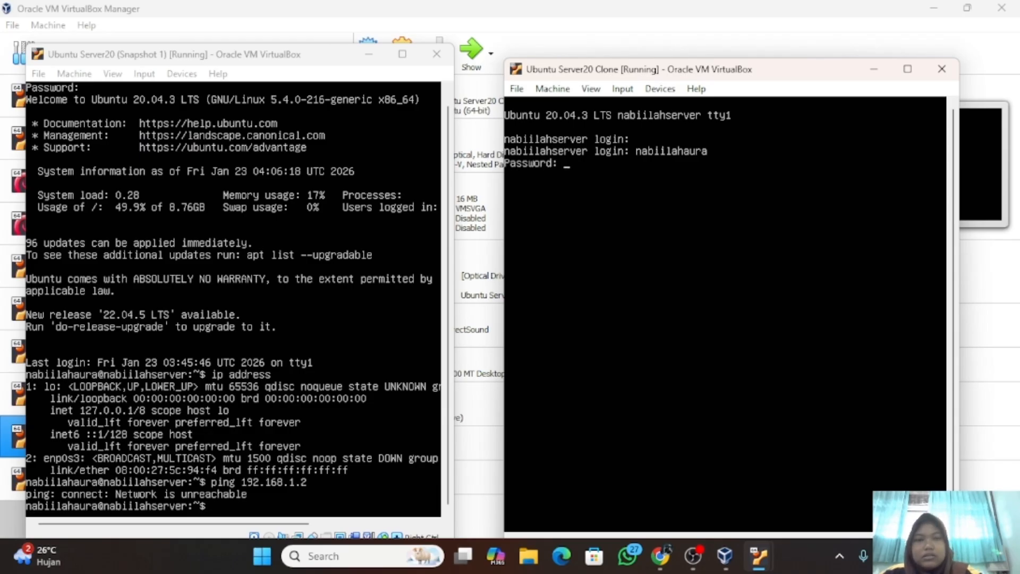
pyautogui.press('Return')
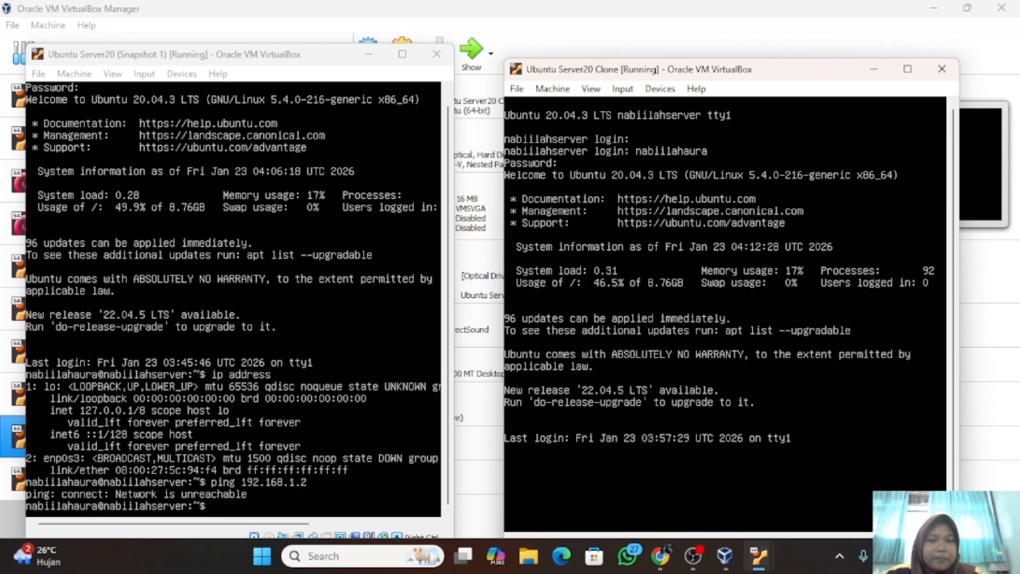
# Step: Run 'ip address' and 'ping 192.168.1.1' on the Clone VM, showing enp0s3 DOWN and Network is unreachable
pyautogui.write('i')
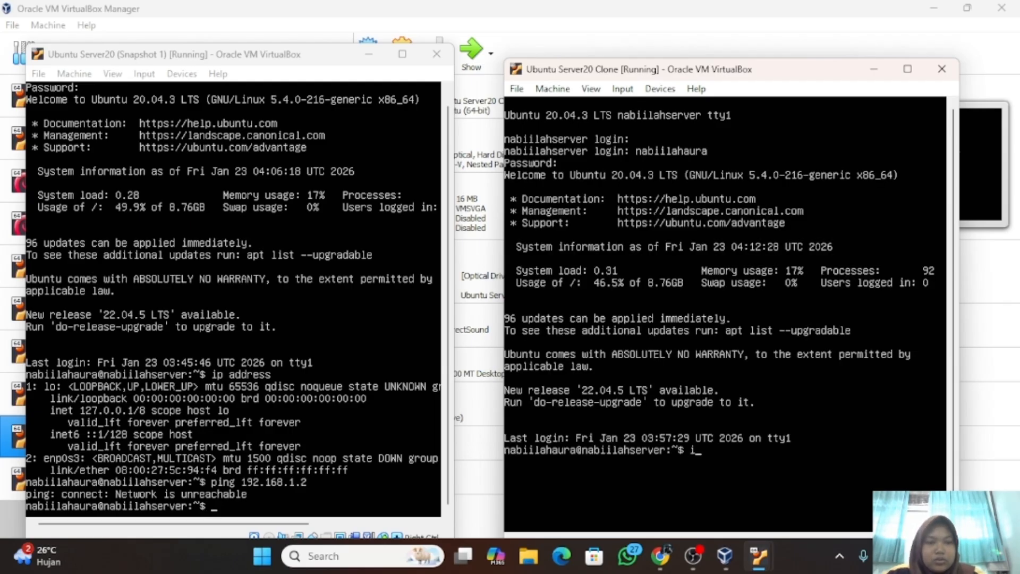
pyautogui.write('p address')
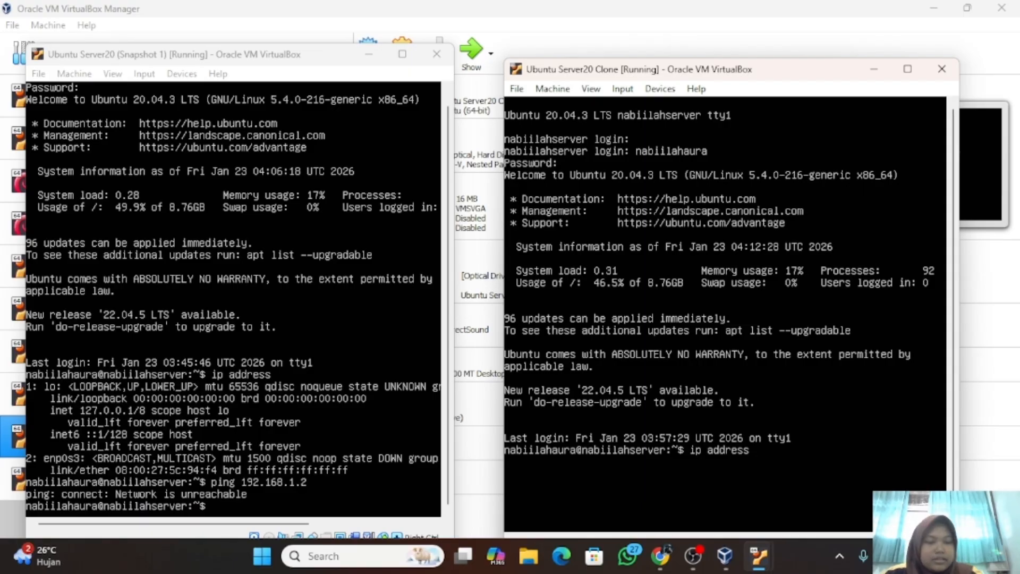
pyautogui.press('Return')
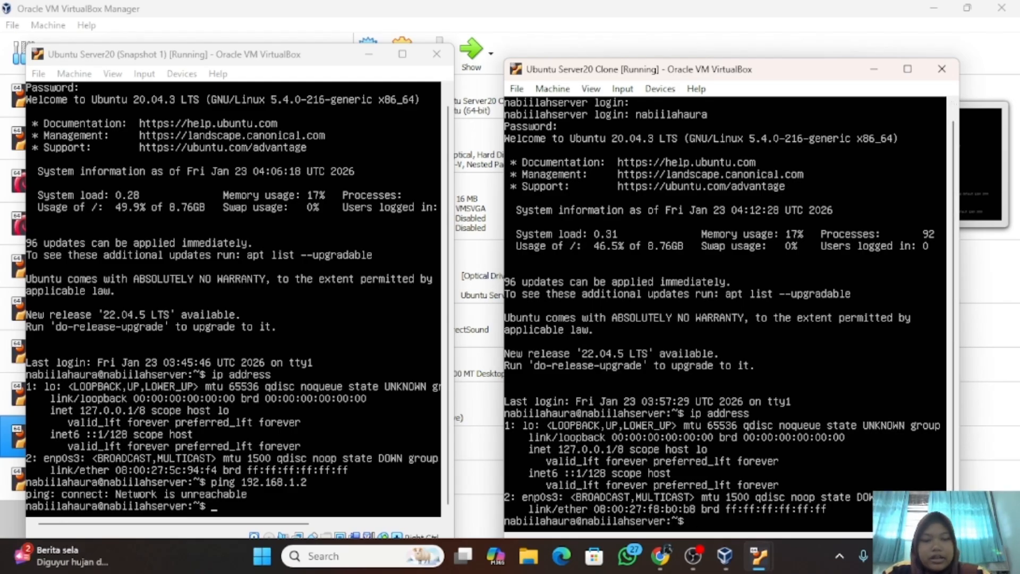
pyautogui.write('pin')
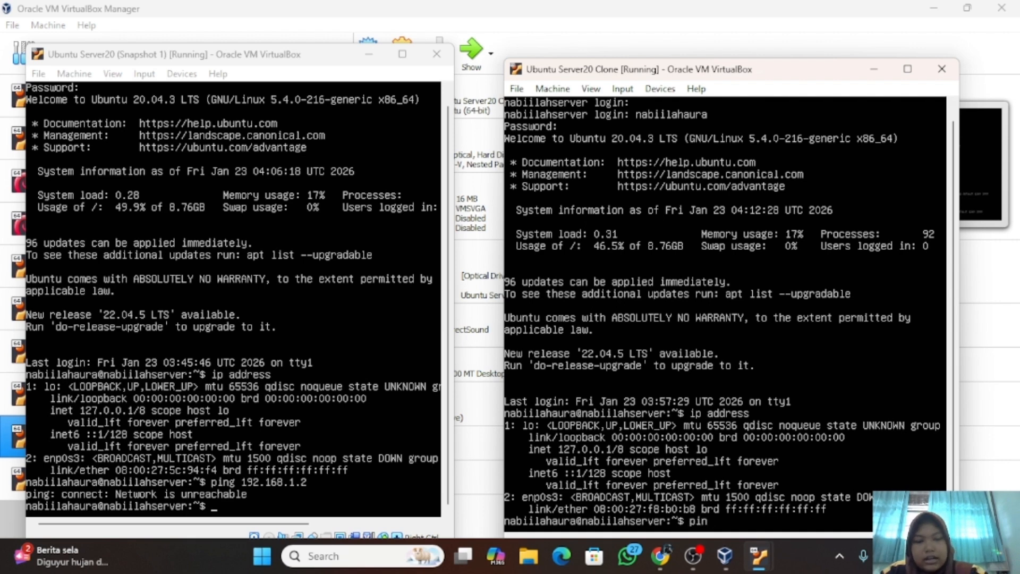
pyautogui.write('g 192')
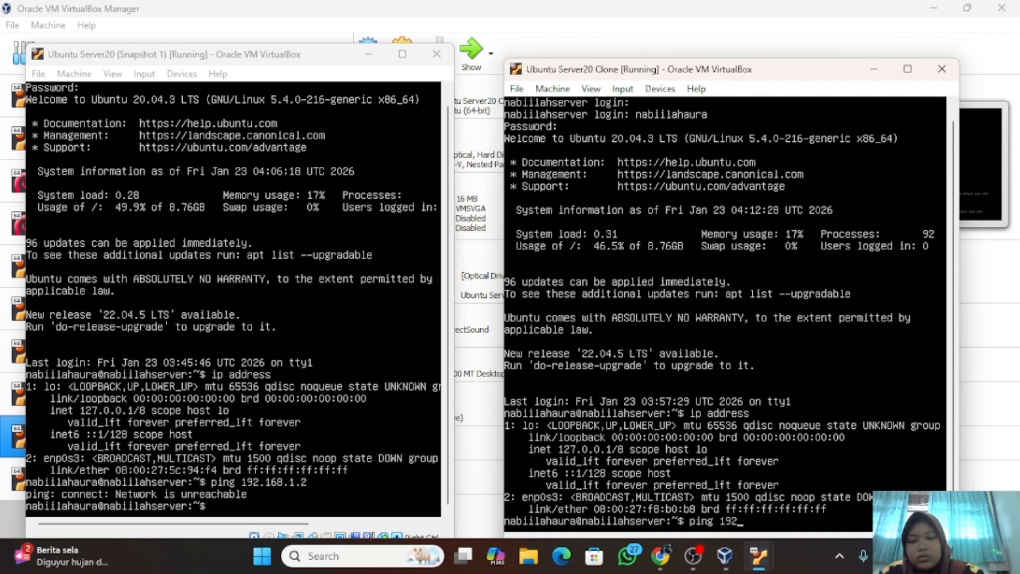
pyautogui.write('.168')
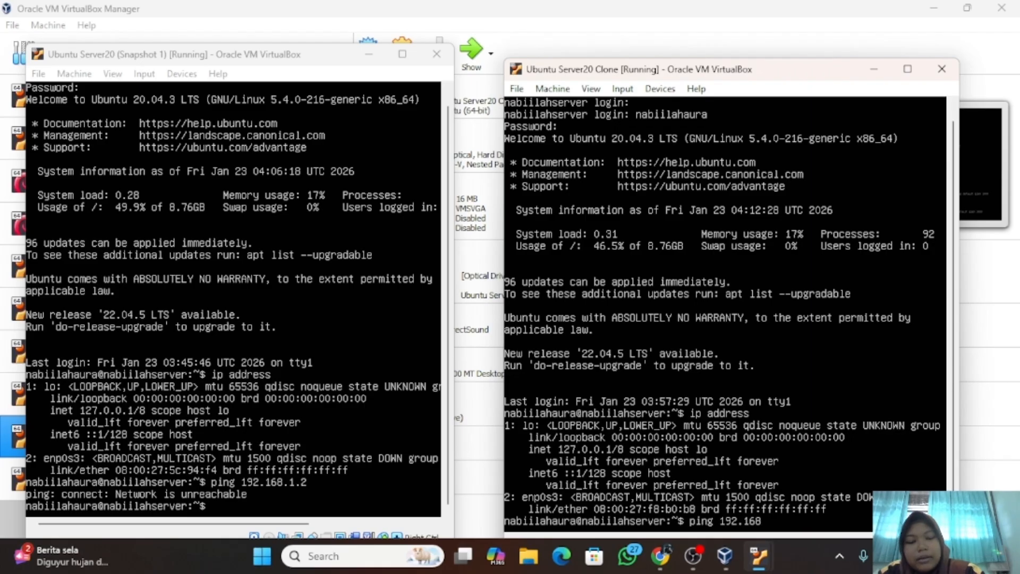
pyautogui.write('.1.1')
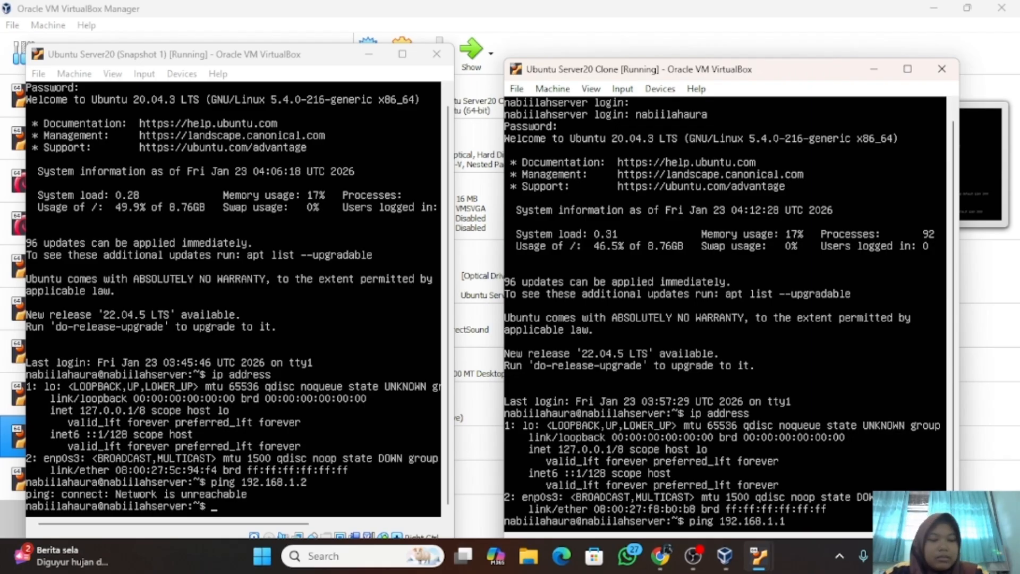
pyautogui.press('Return')
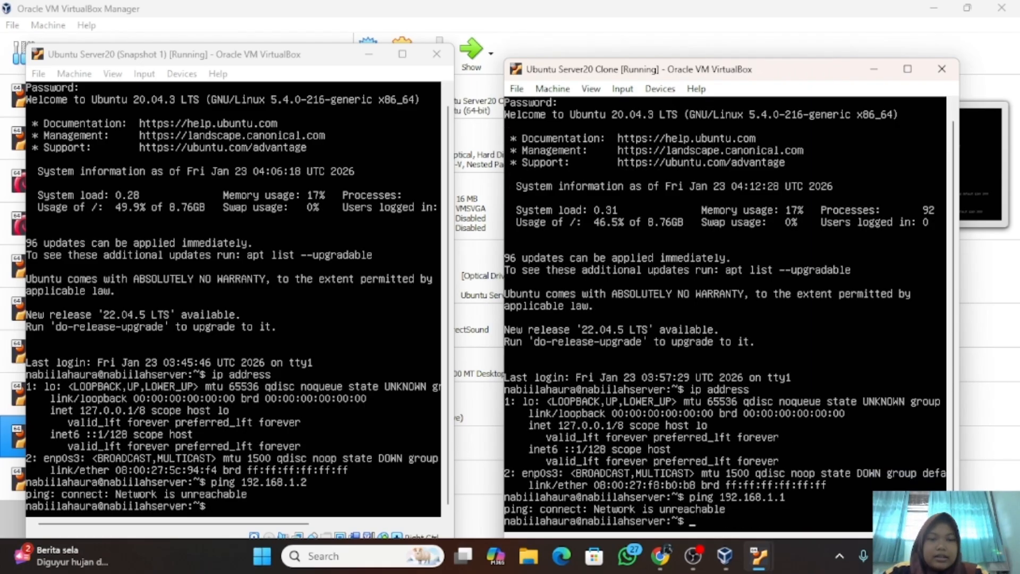